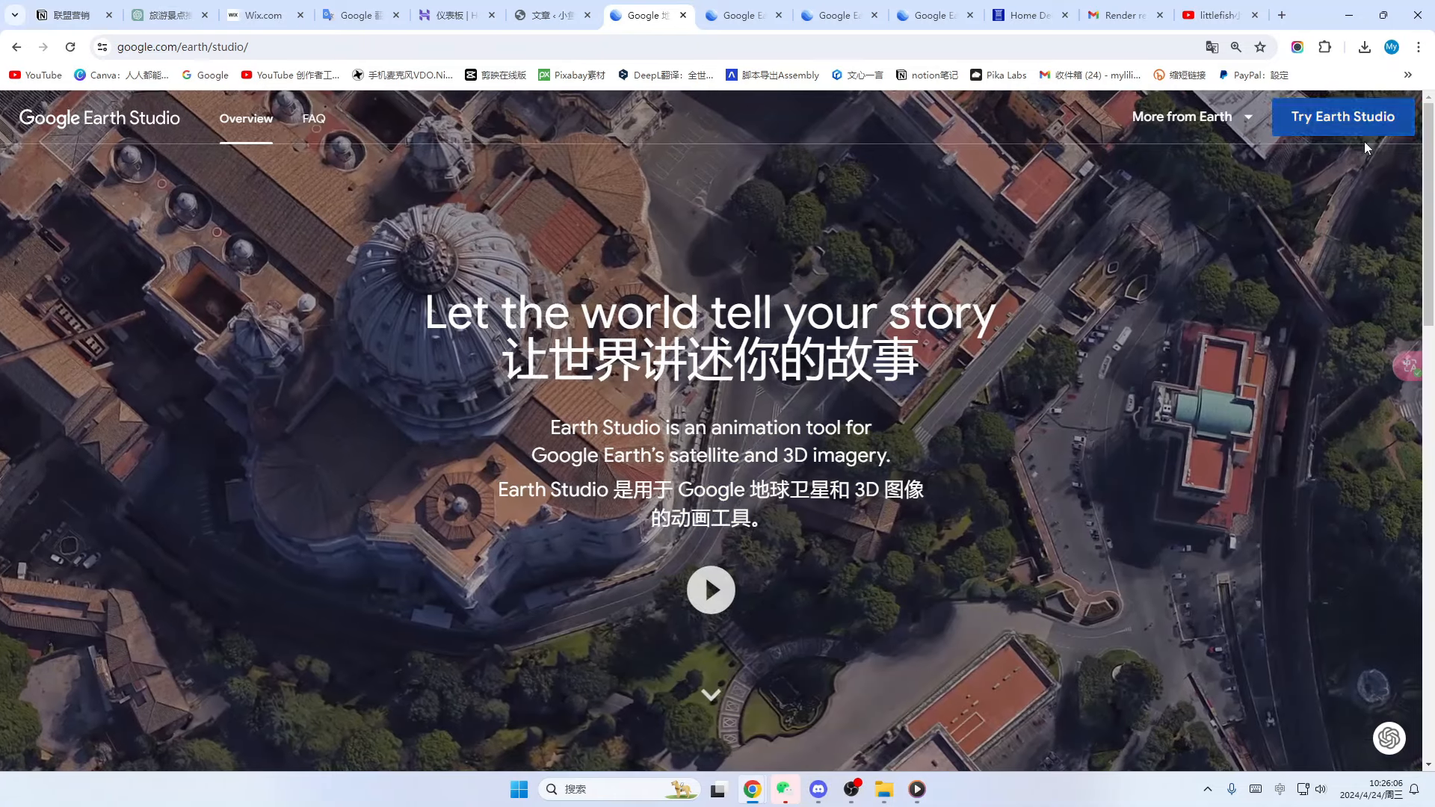
- Launch Earth Studio from its overview page and open the quick-start (快速应用) project templates
click(1346, 127)
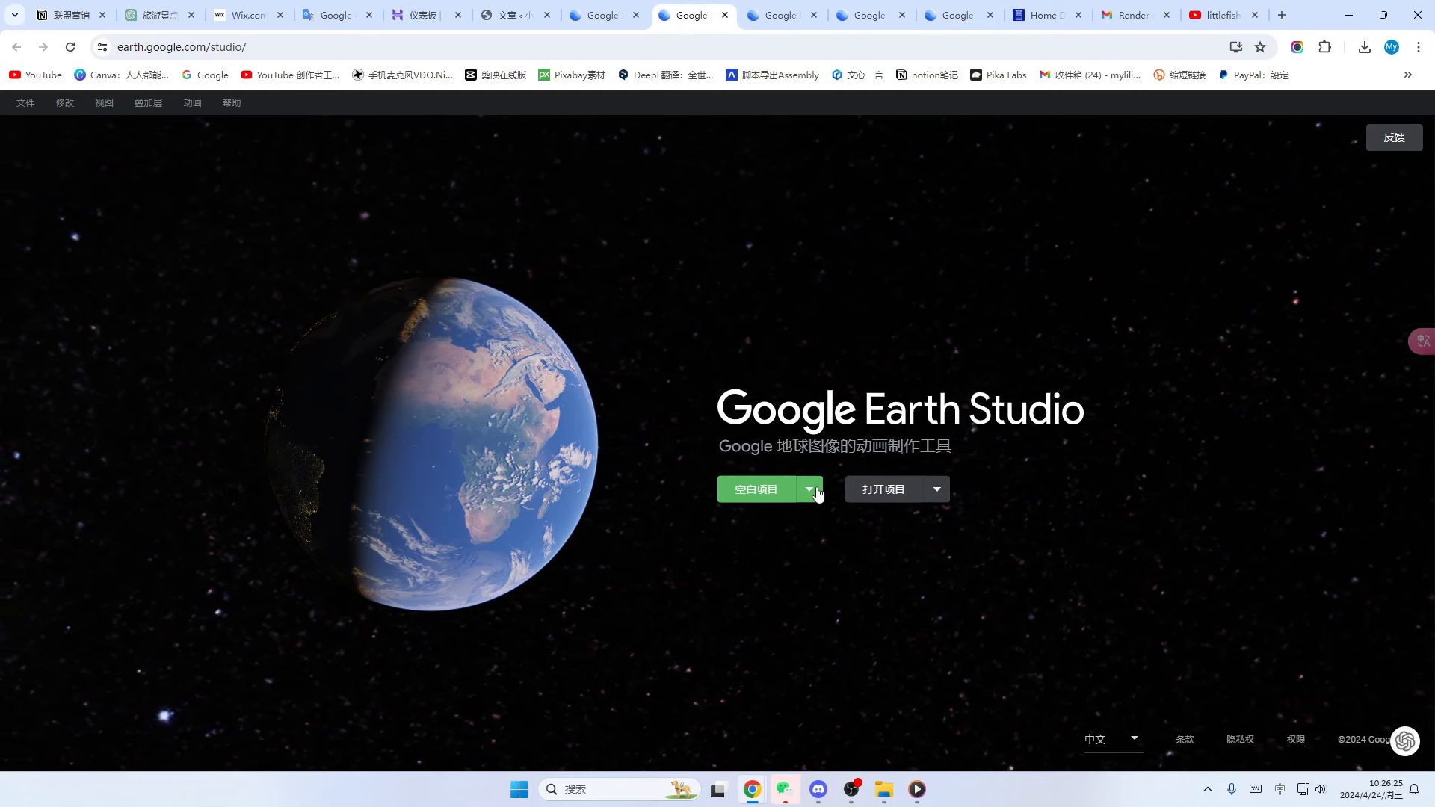
click(938, 496)
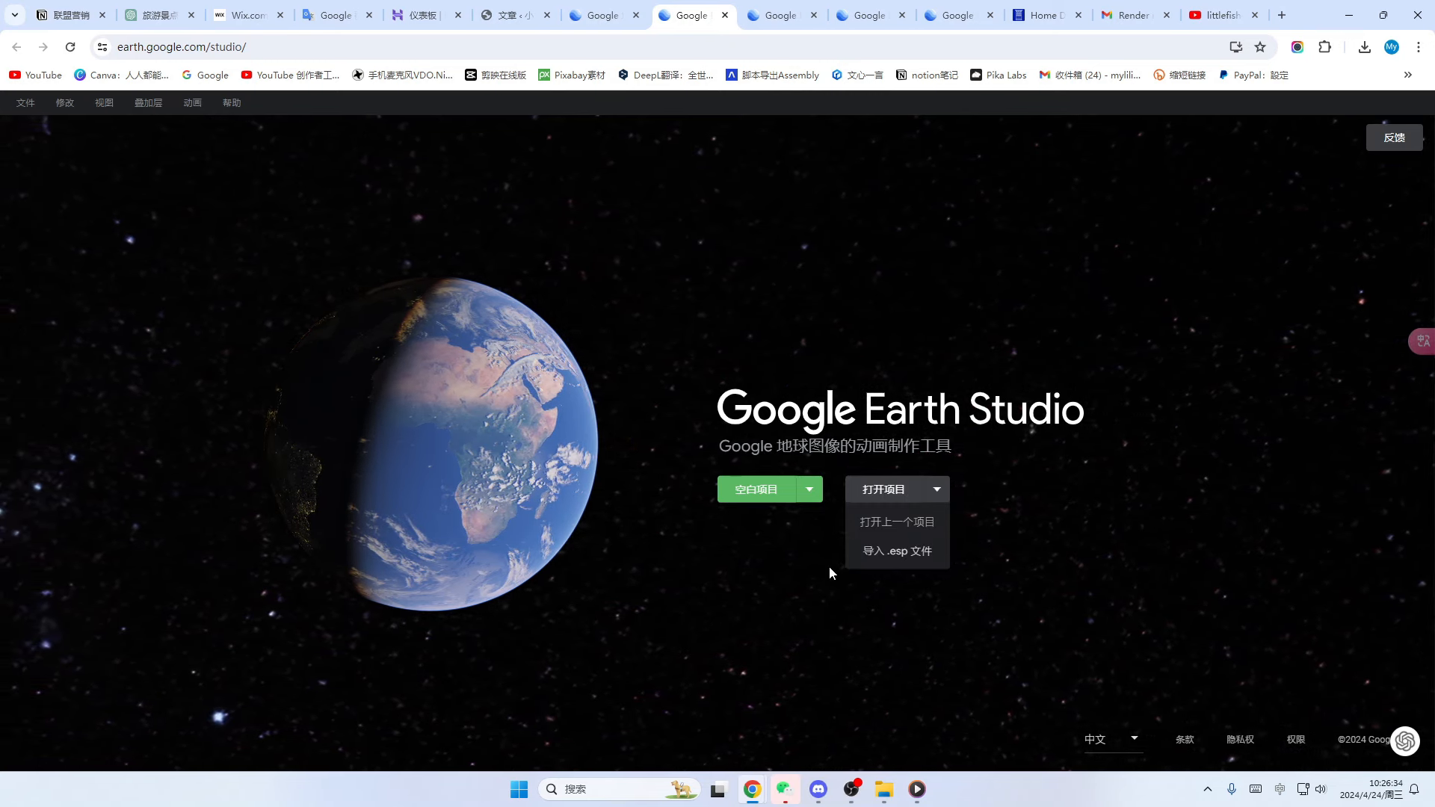
click(810, 491)
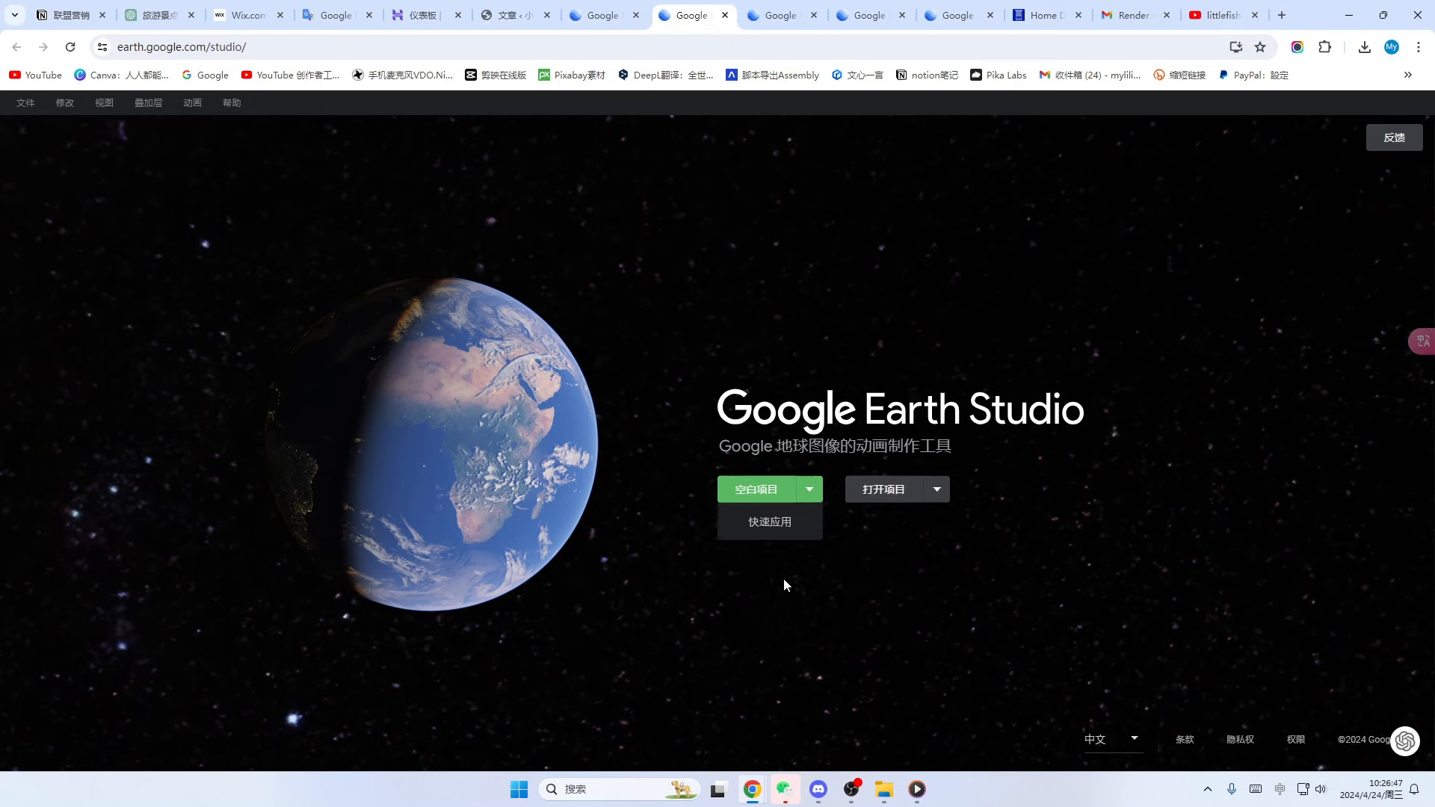
click(772, 523)
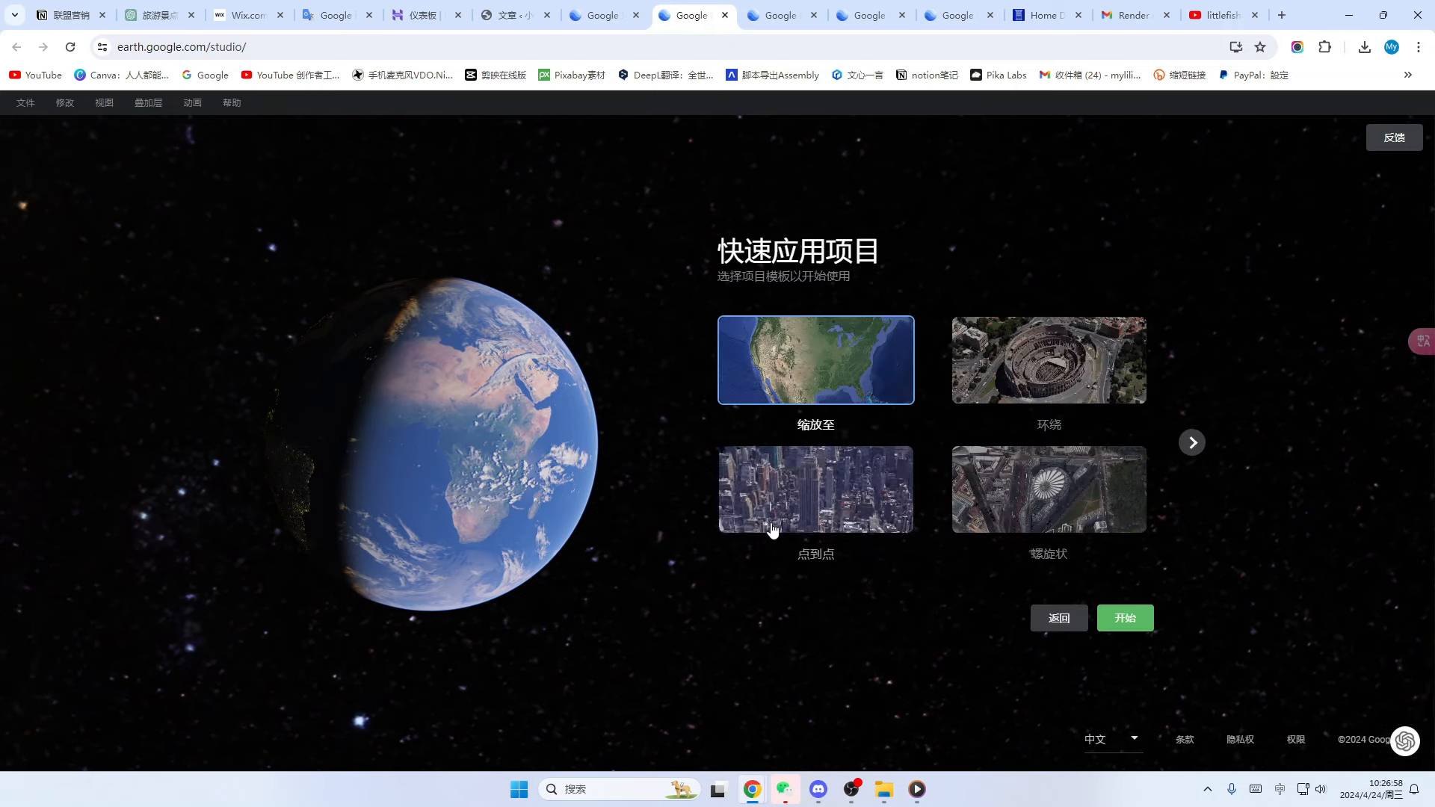
click(1324, 47)
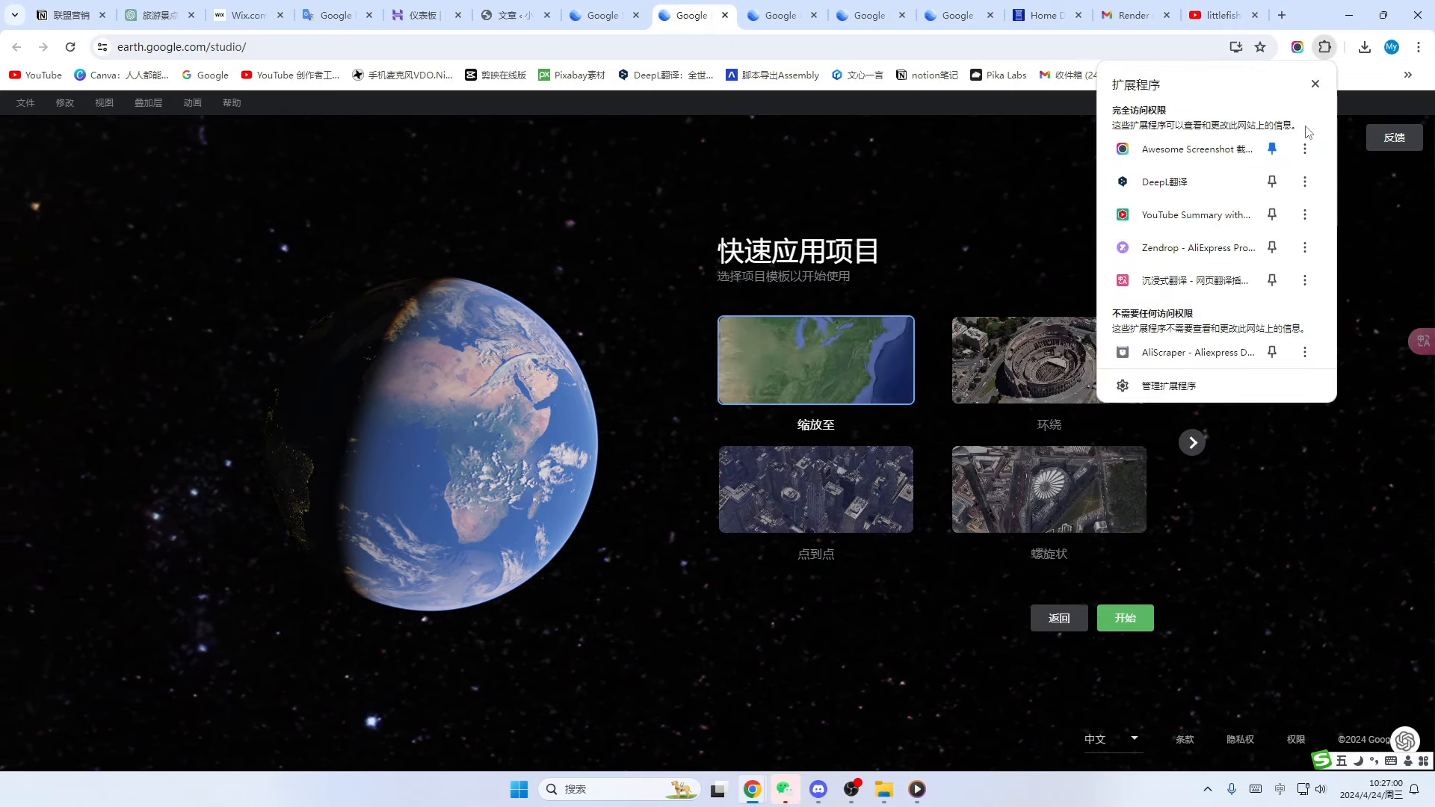
click(1241, 280)
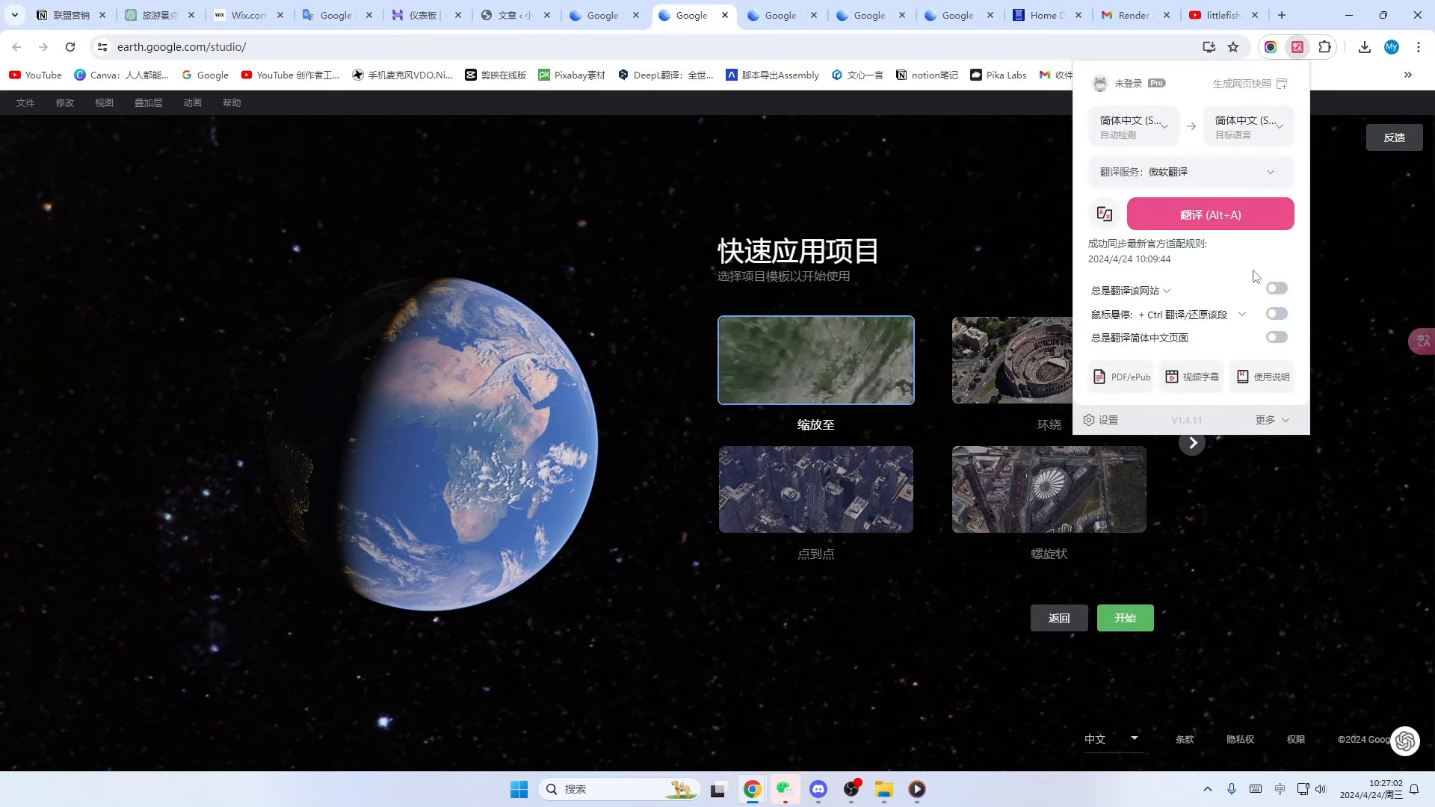
click(1001, 228)
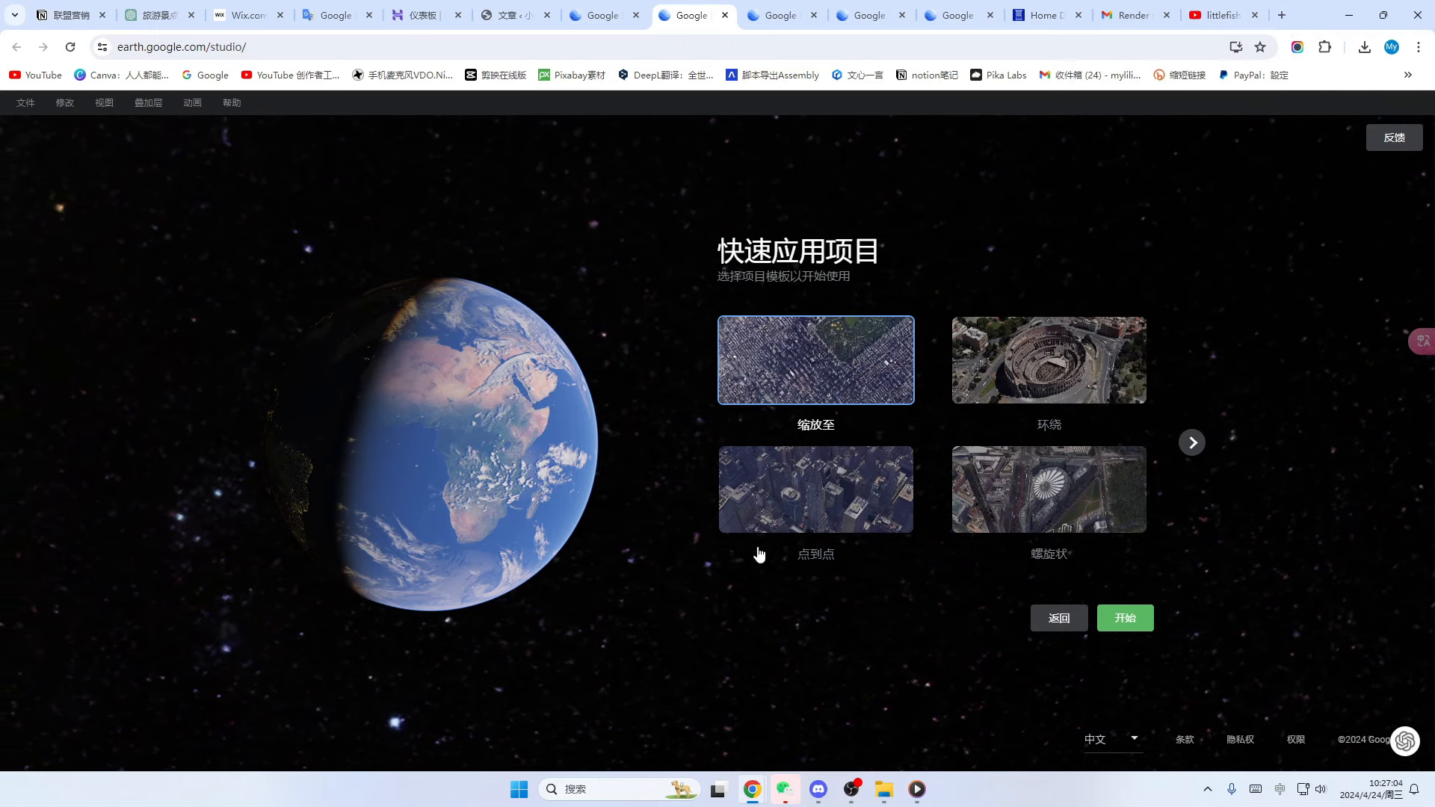
- Start a quick-start project from the fly-to-and-orbit template (飞至并环绕)
click(1197, 445)
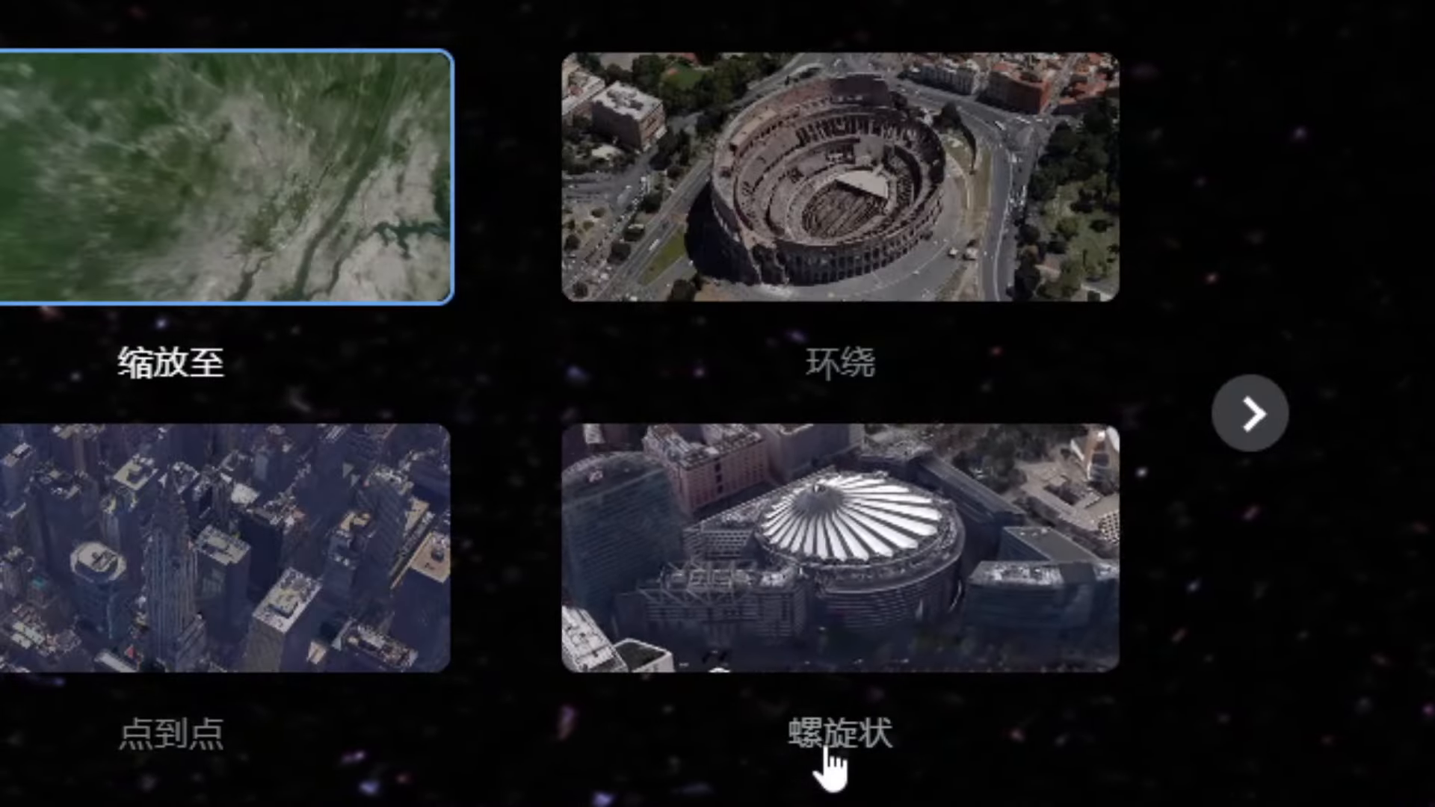
click(1249, 413)
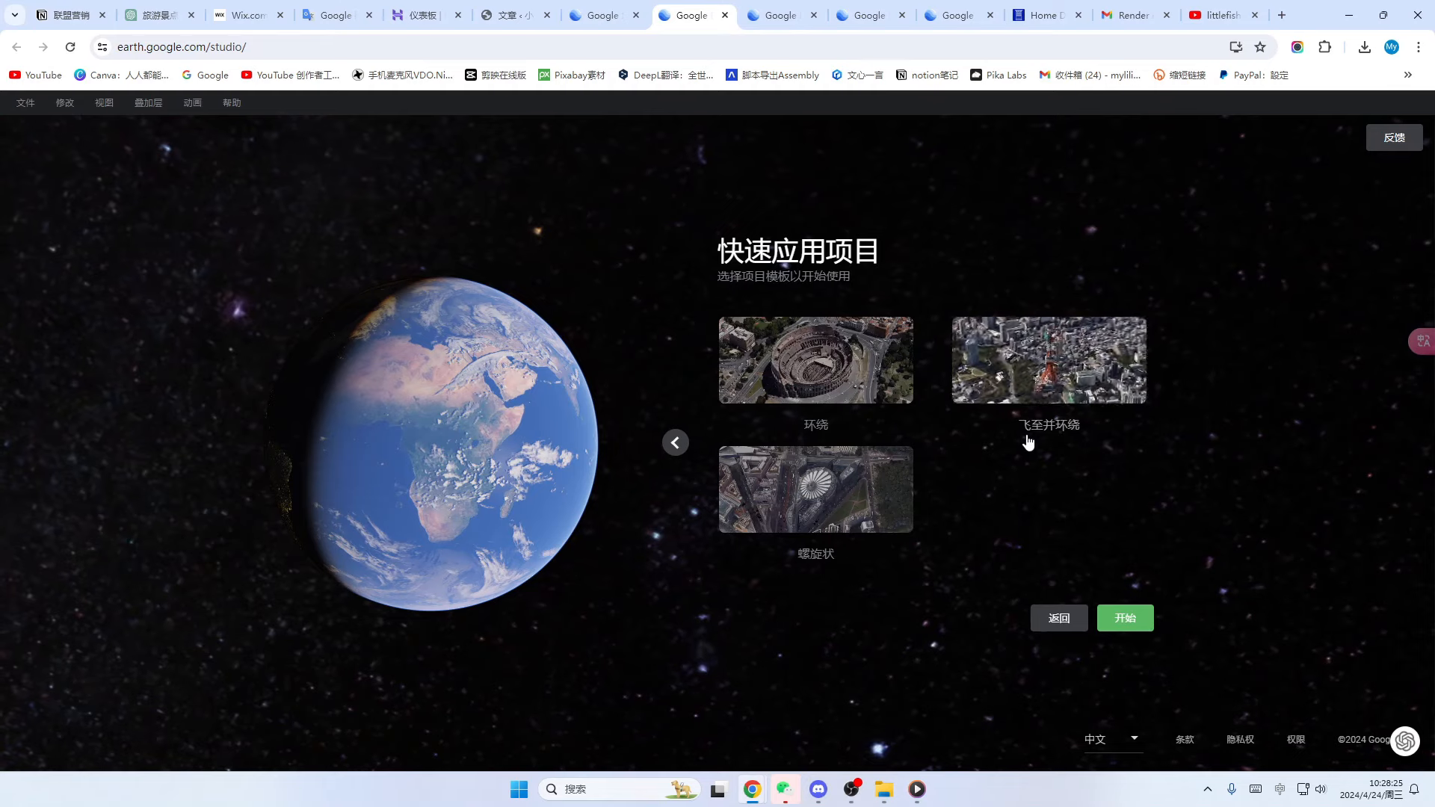
click(1080, 366)
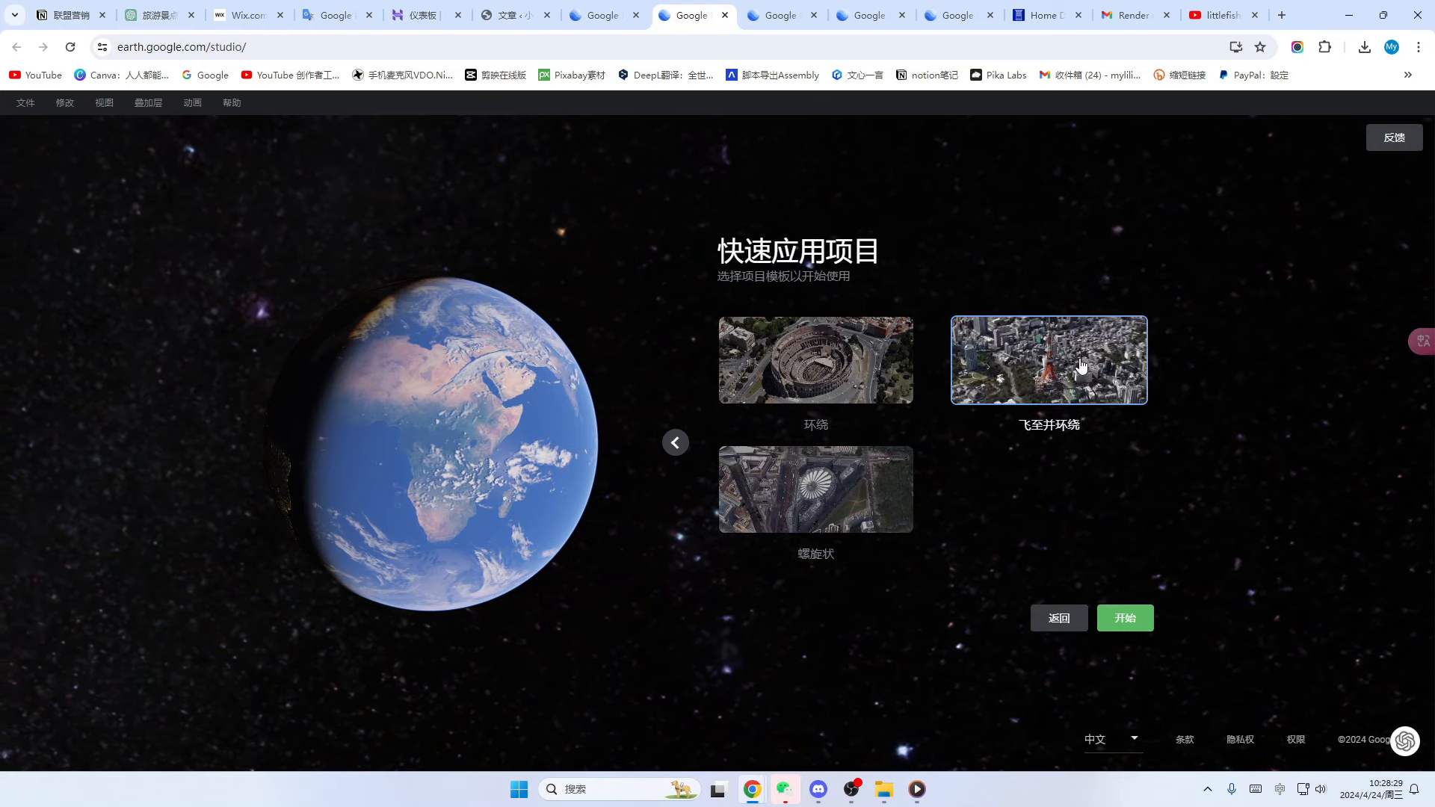
click(1127, 618)
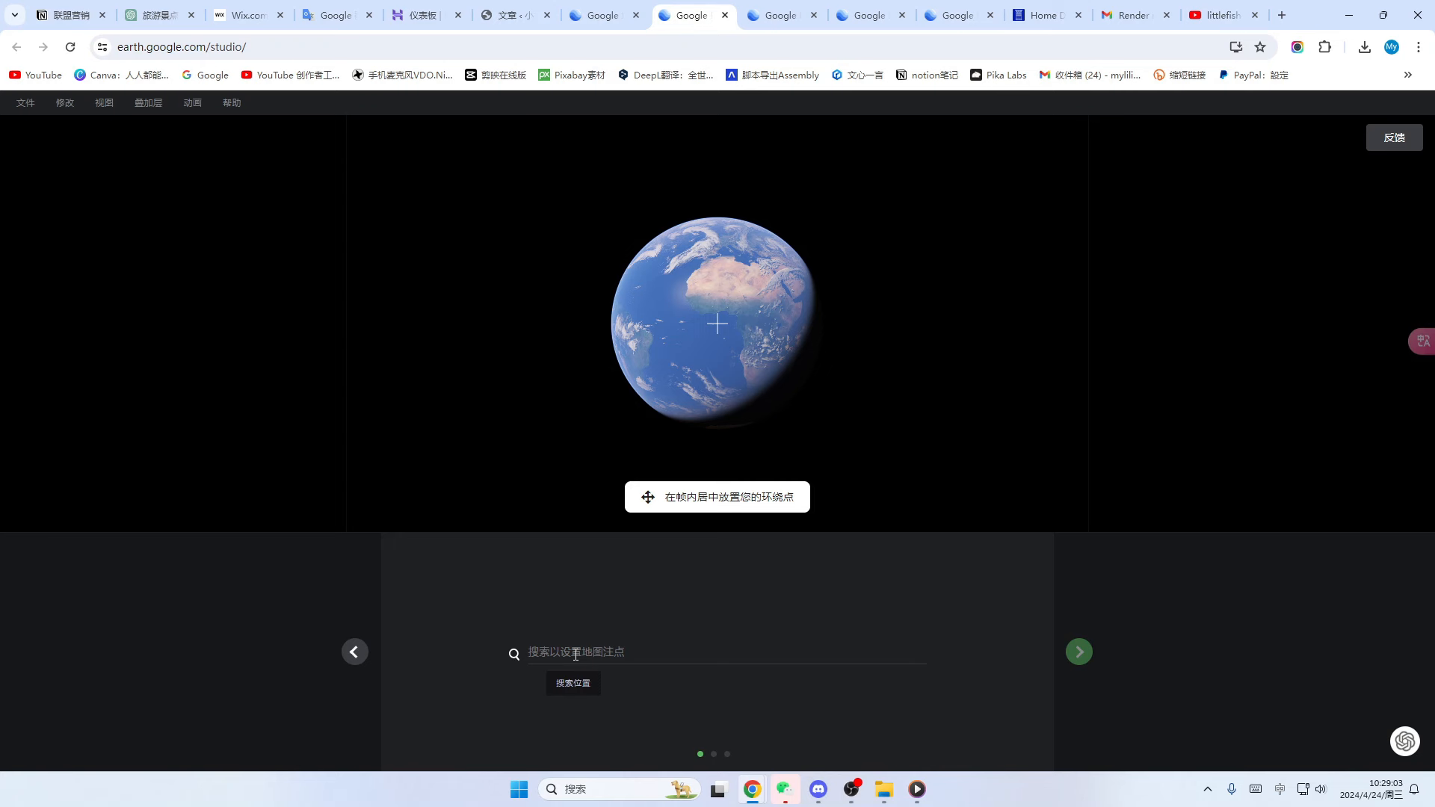
- Switch to the ChatGPT travel-spot conversation and copy 巴黎埃菲尔铁塔（法国） from its list of ten recommended places
click(553, 656)
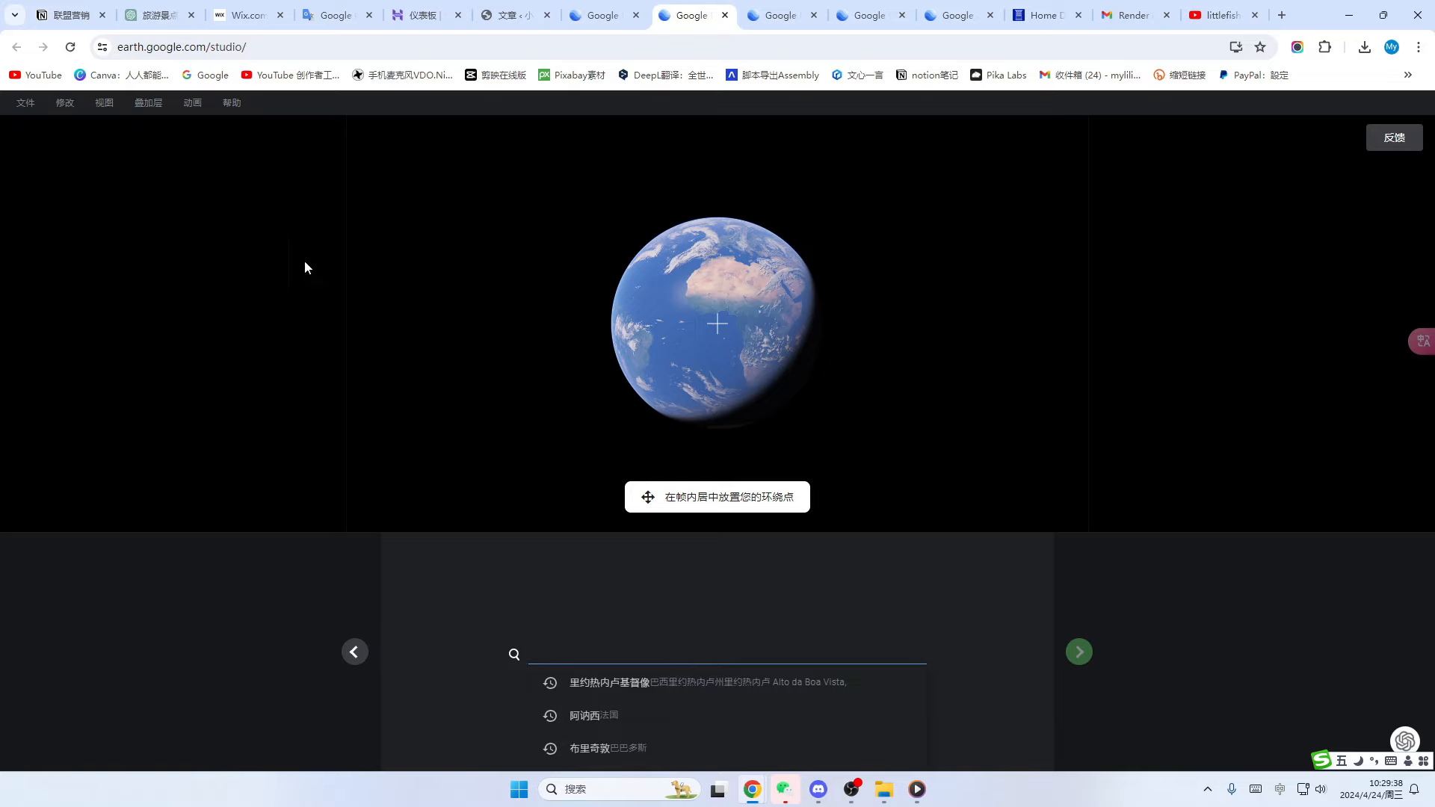
click(157, 15)
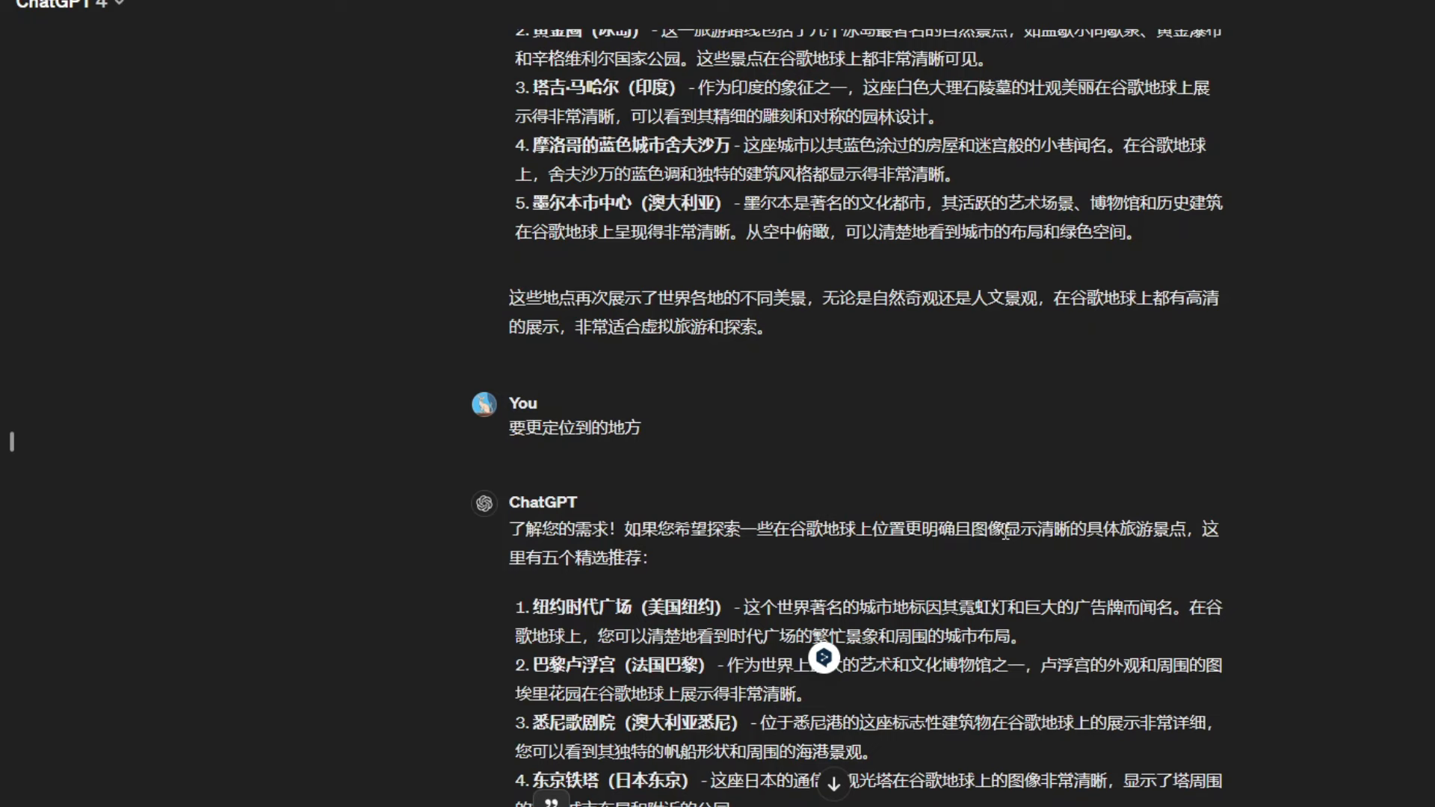
scroll(757, 312, up, 10)
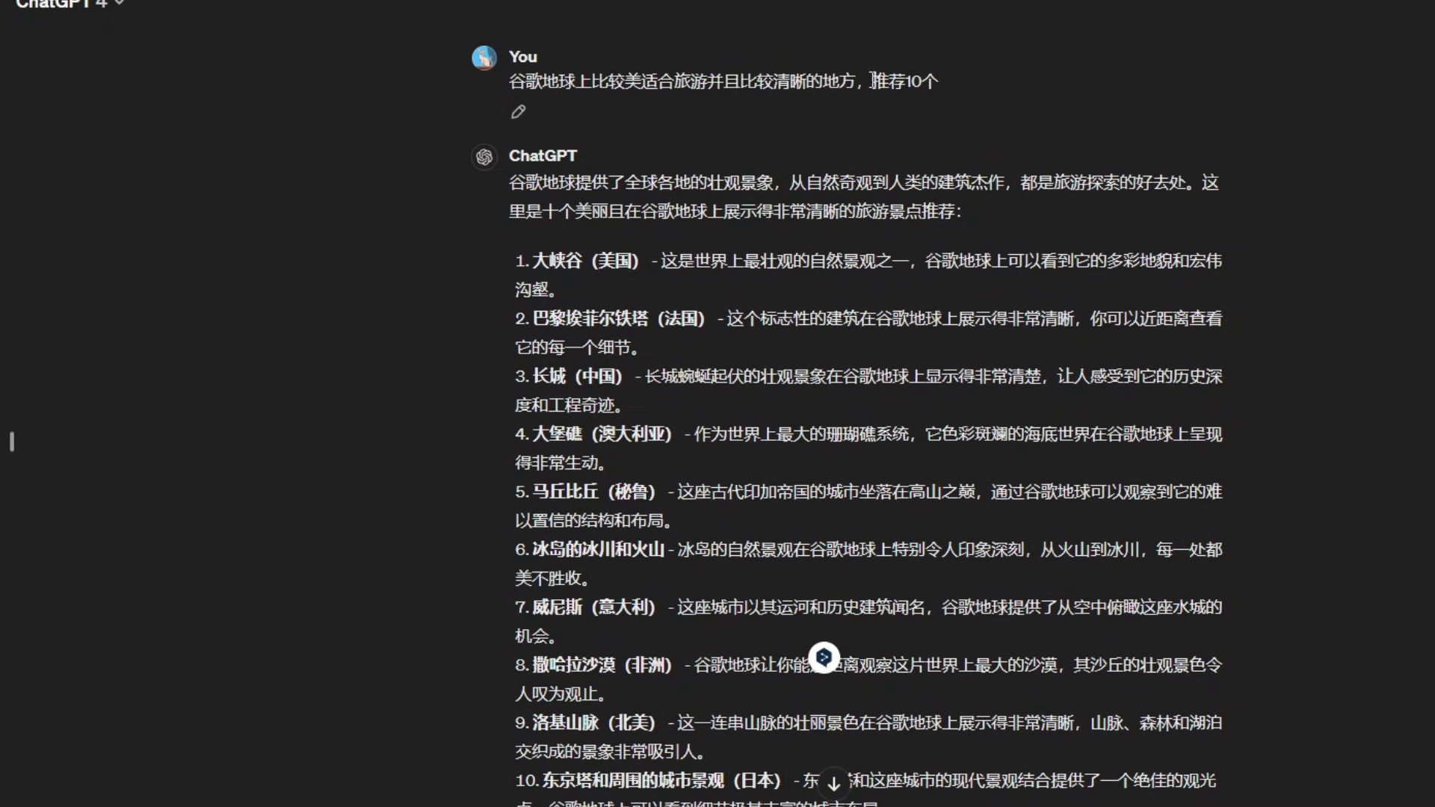
scroll(635, 274, down, 2)
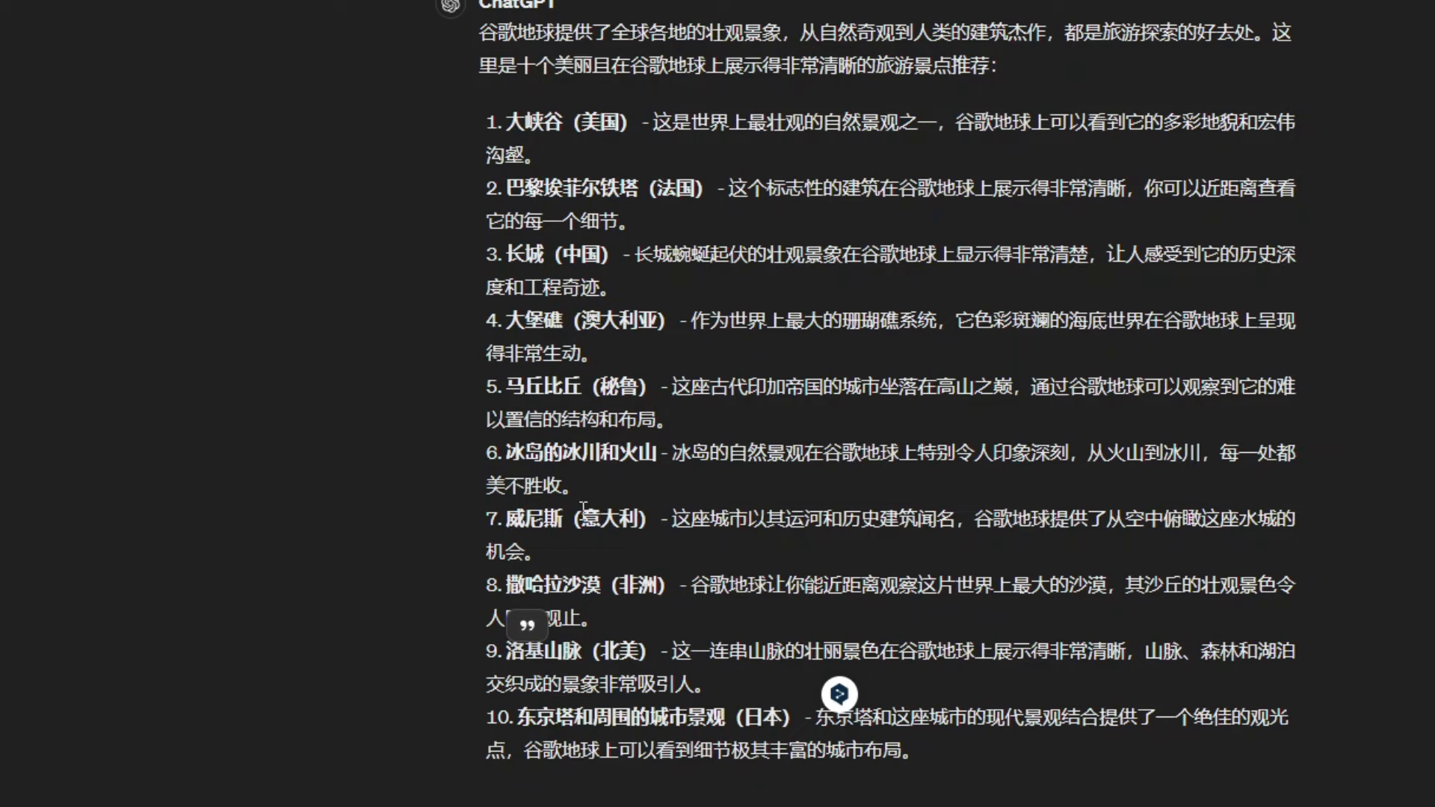
scroll(584, 507, down, 2)
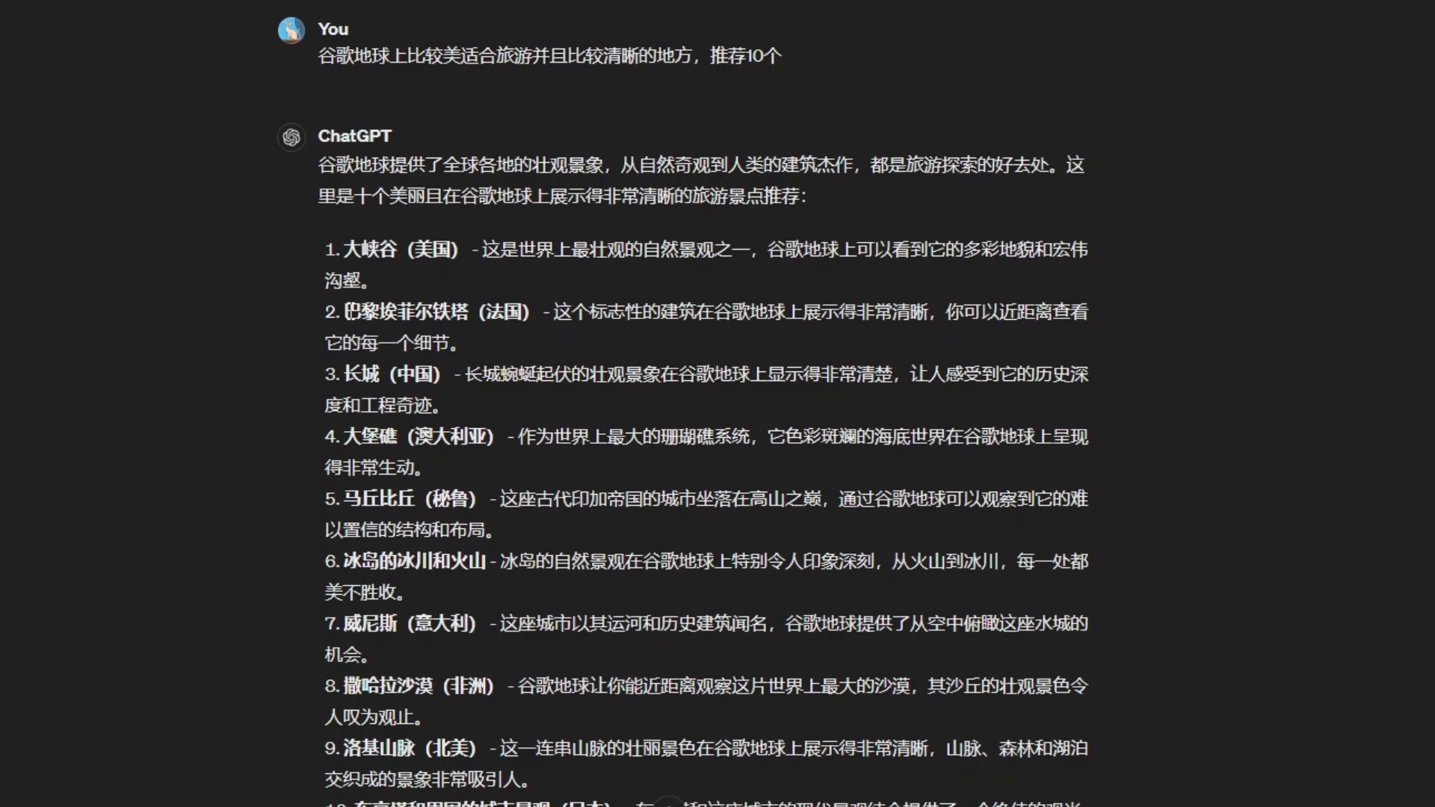
drag(345, 311, 564, 327)
key(ctrl+c)
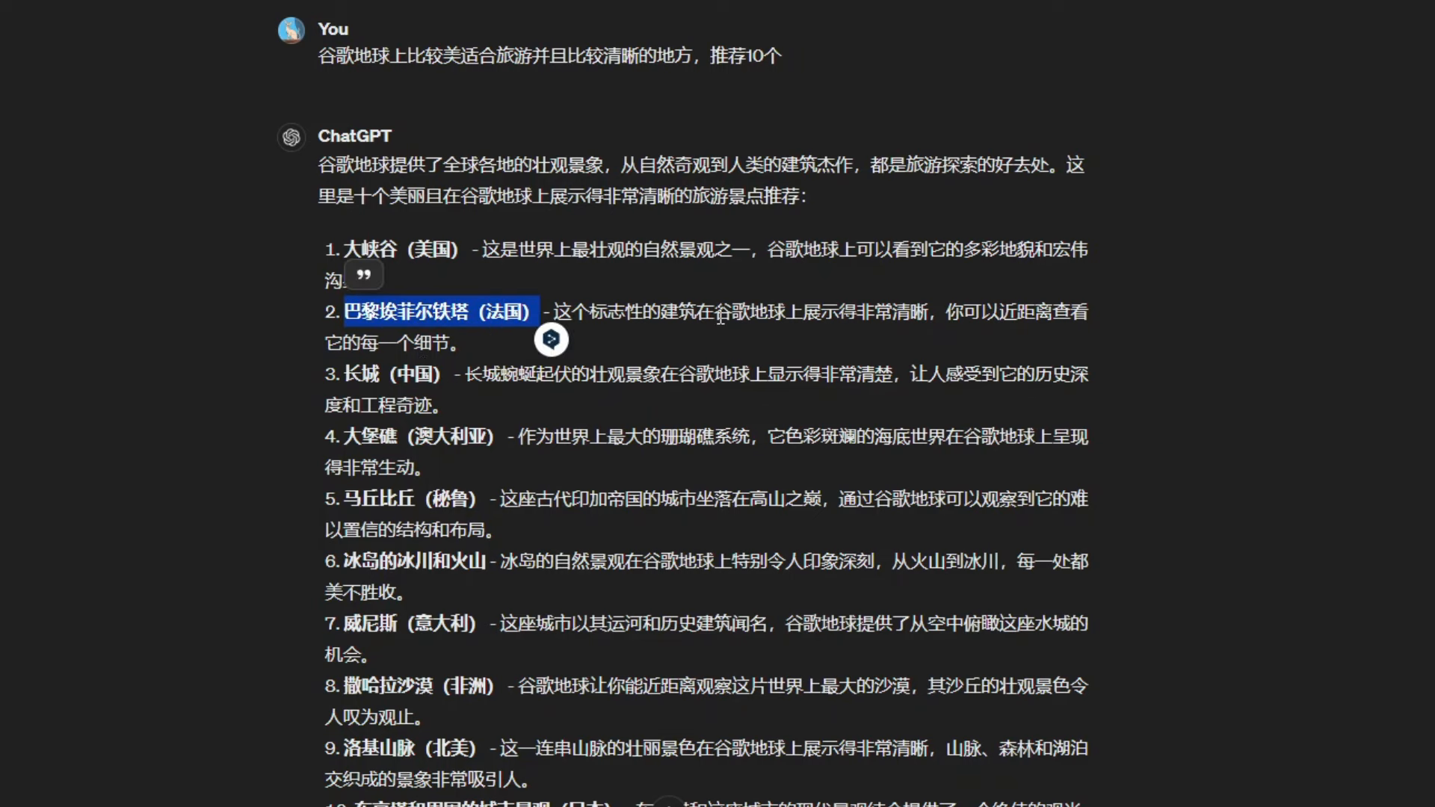
- Back in Earth Studio, search the orbit point for 巴黎埃菲尔铁塔（法国） and pick the 埃菲尔铁塔 result on Avenue Anatole France
click(562, 652)
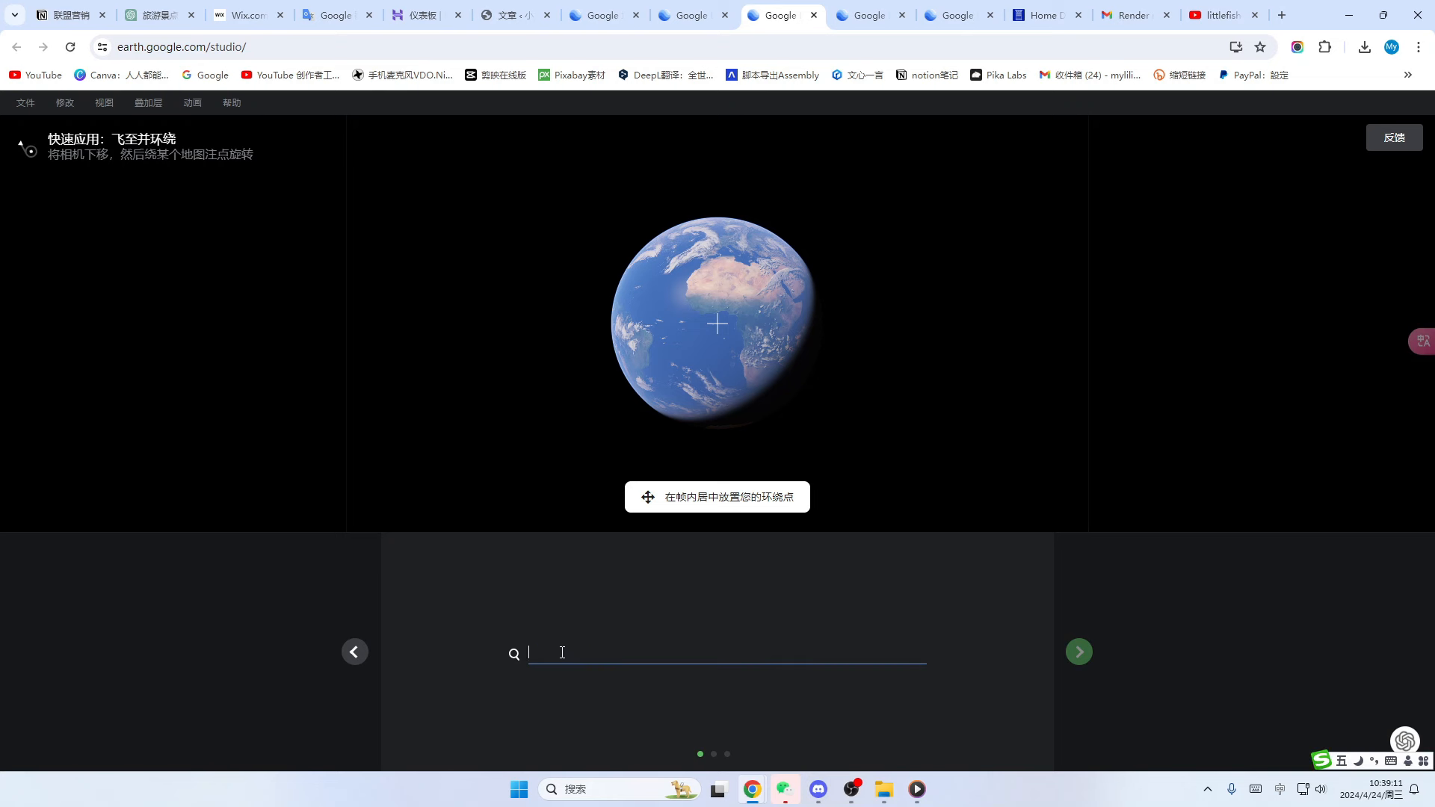
key(ctrl+v)
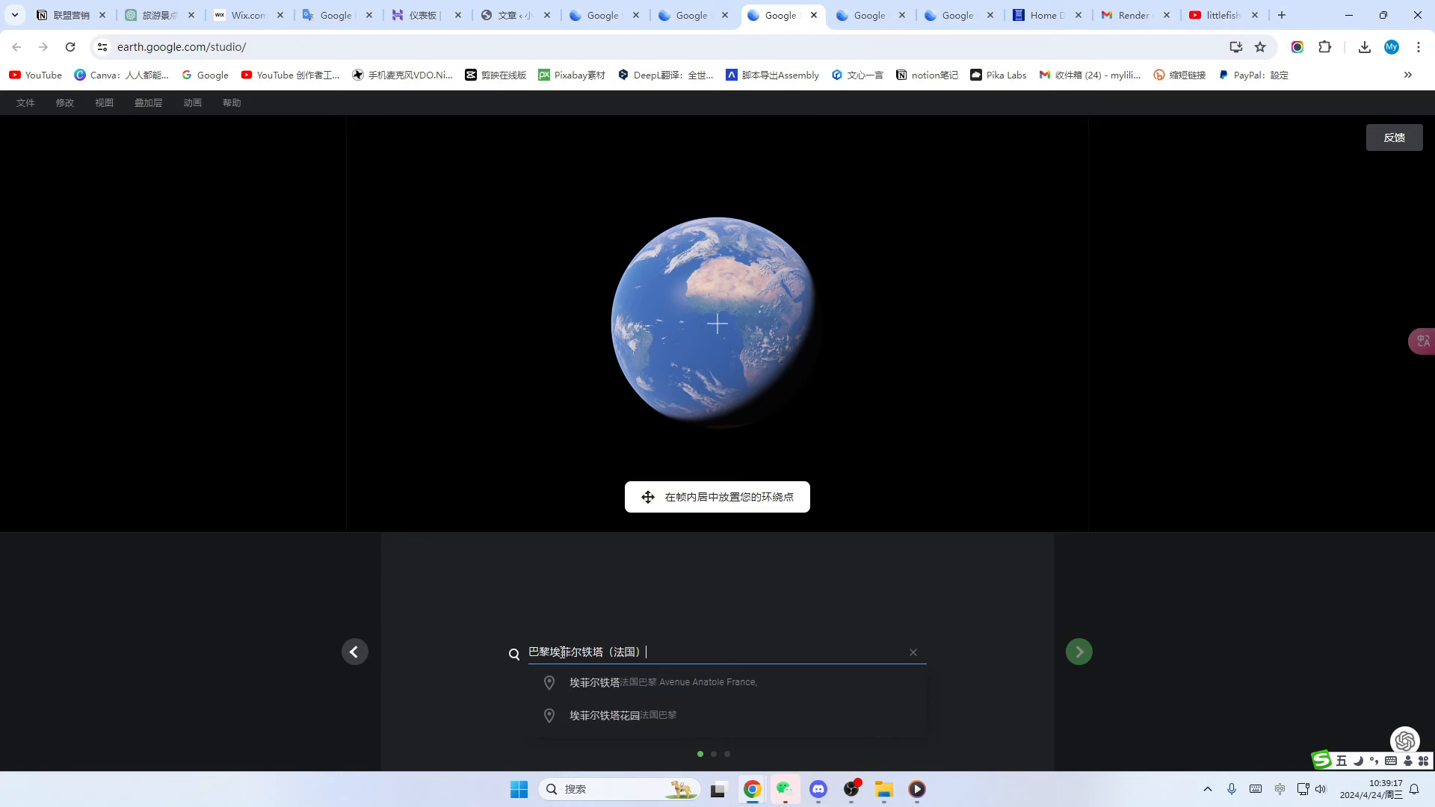
key(Down)
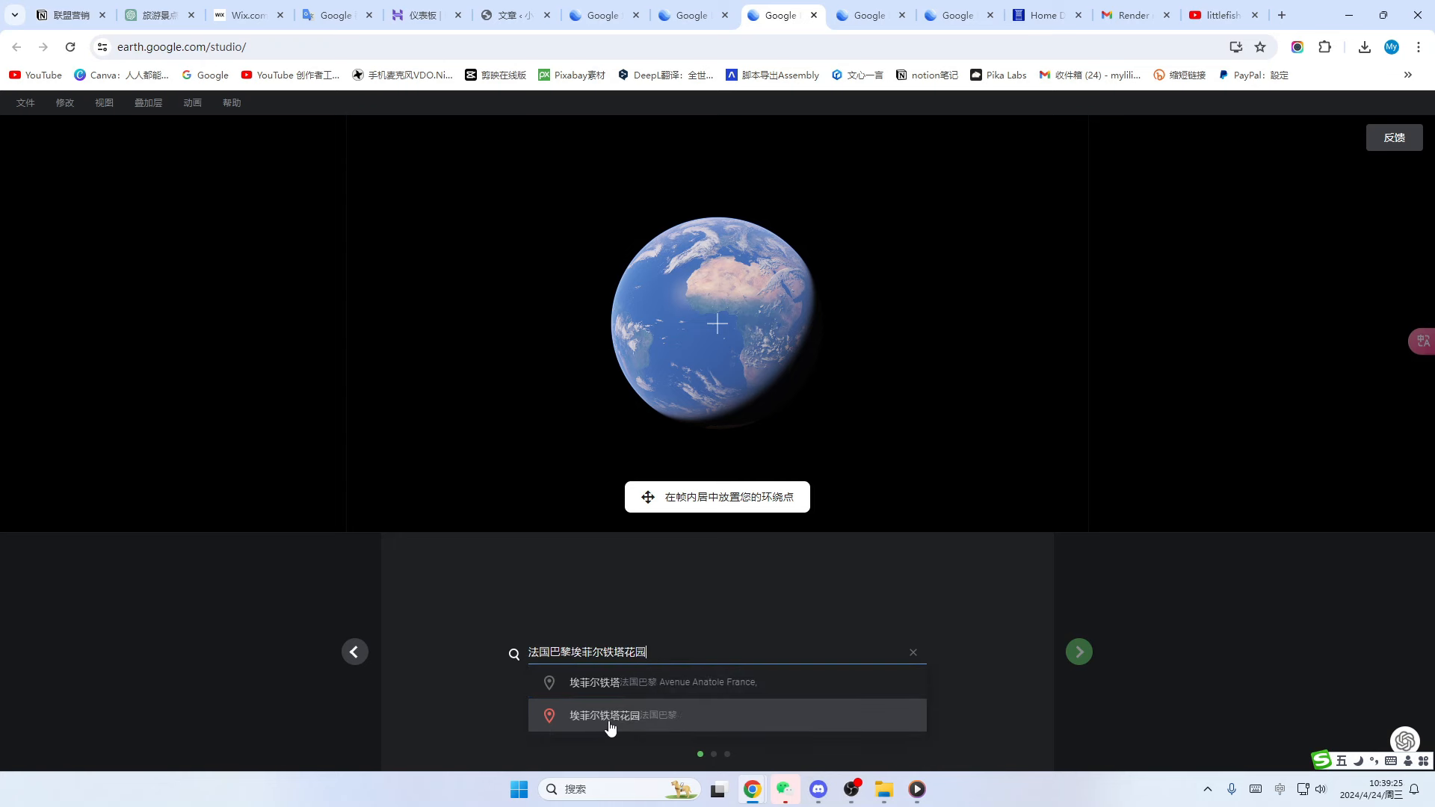
click(589, 683)
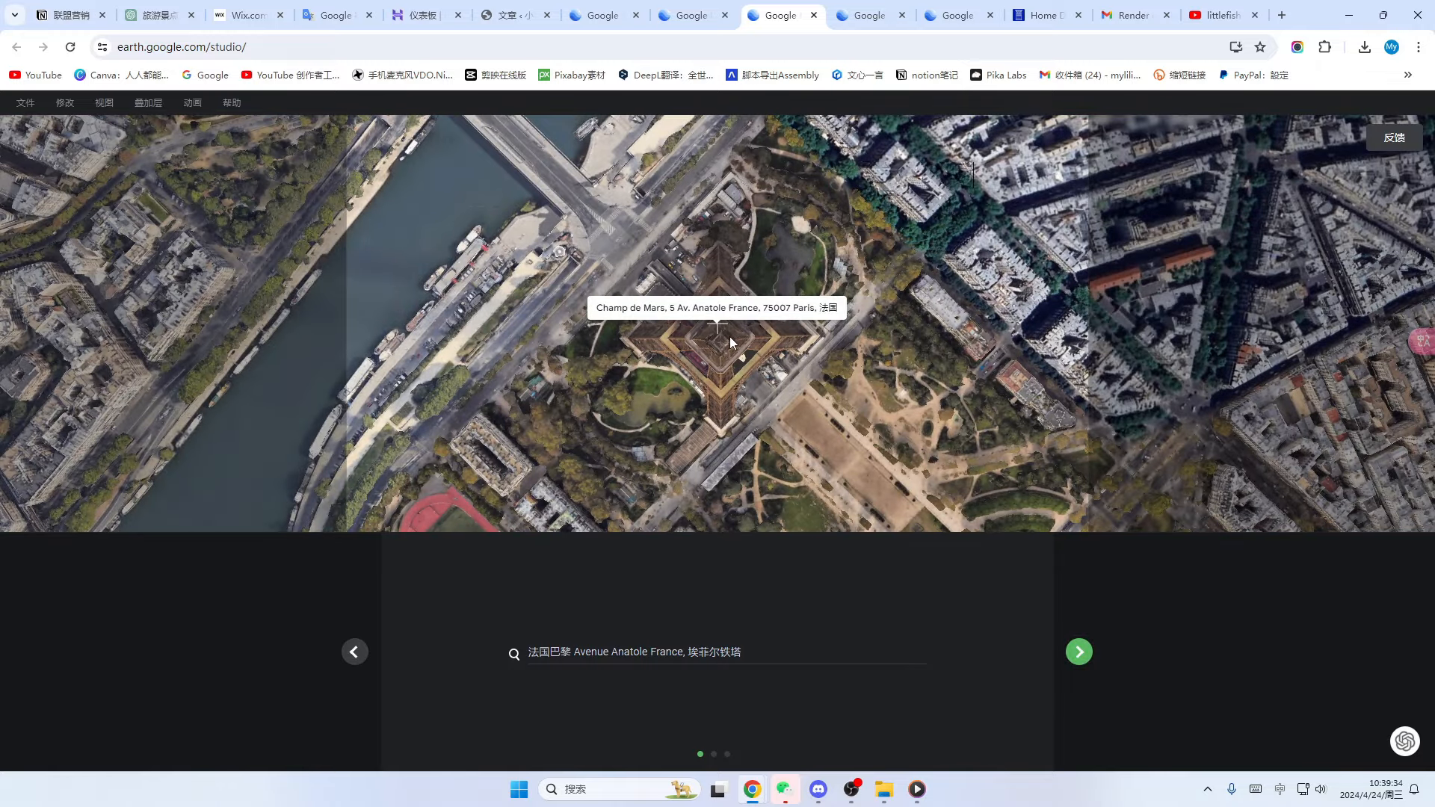
- Position the orbit point beside the Eiffel Tower's base, where the park's open lawn begins, and proceed to the orbit settings
scroll(859, 391, down, 5)
scroll(859, 392, up, 5)
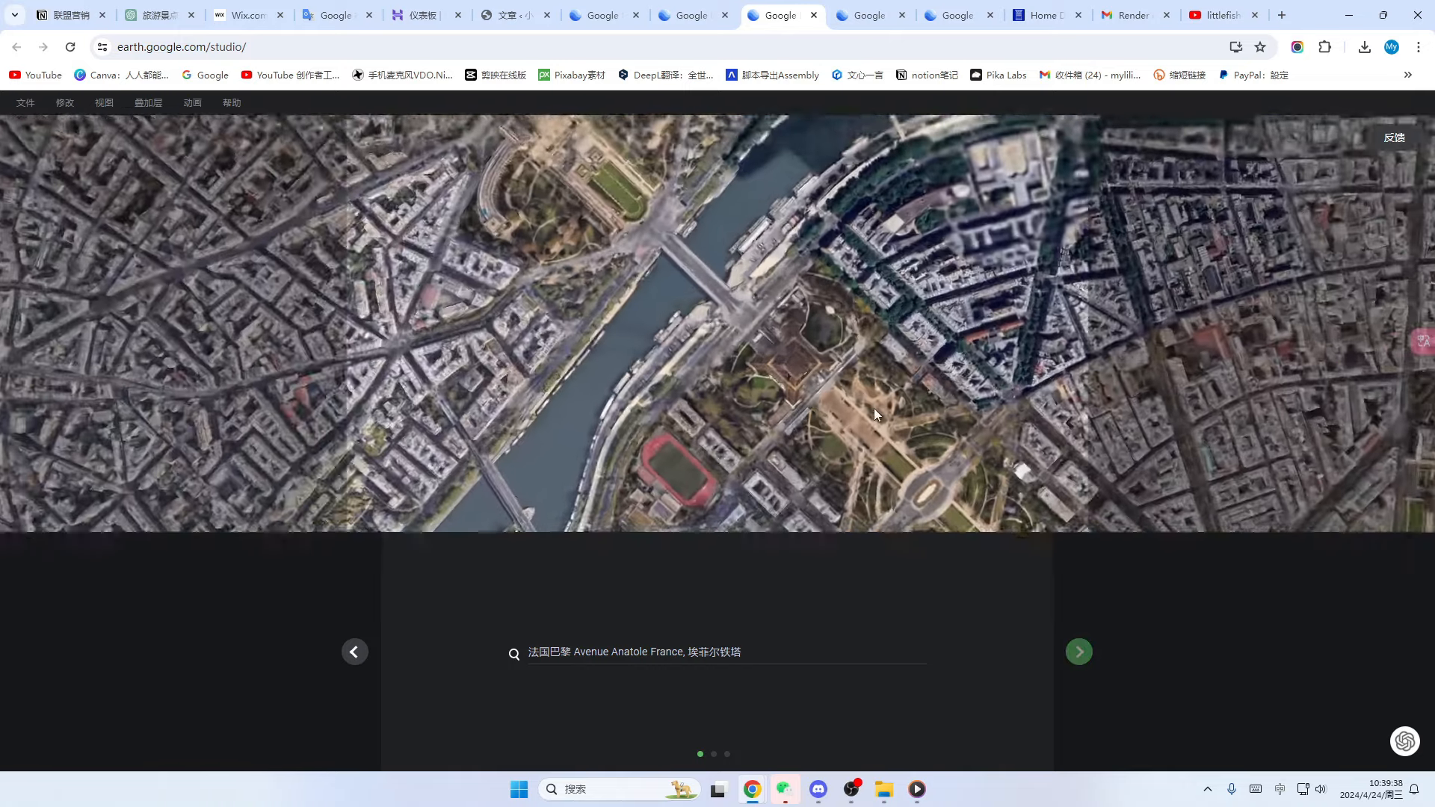
scroll(875, 405, up, 5)
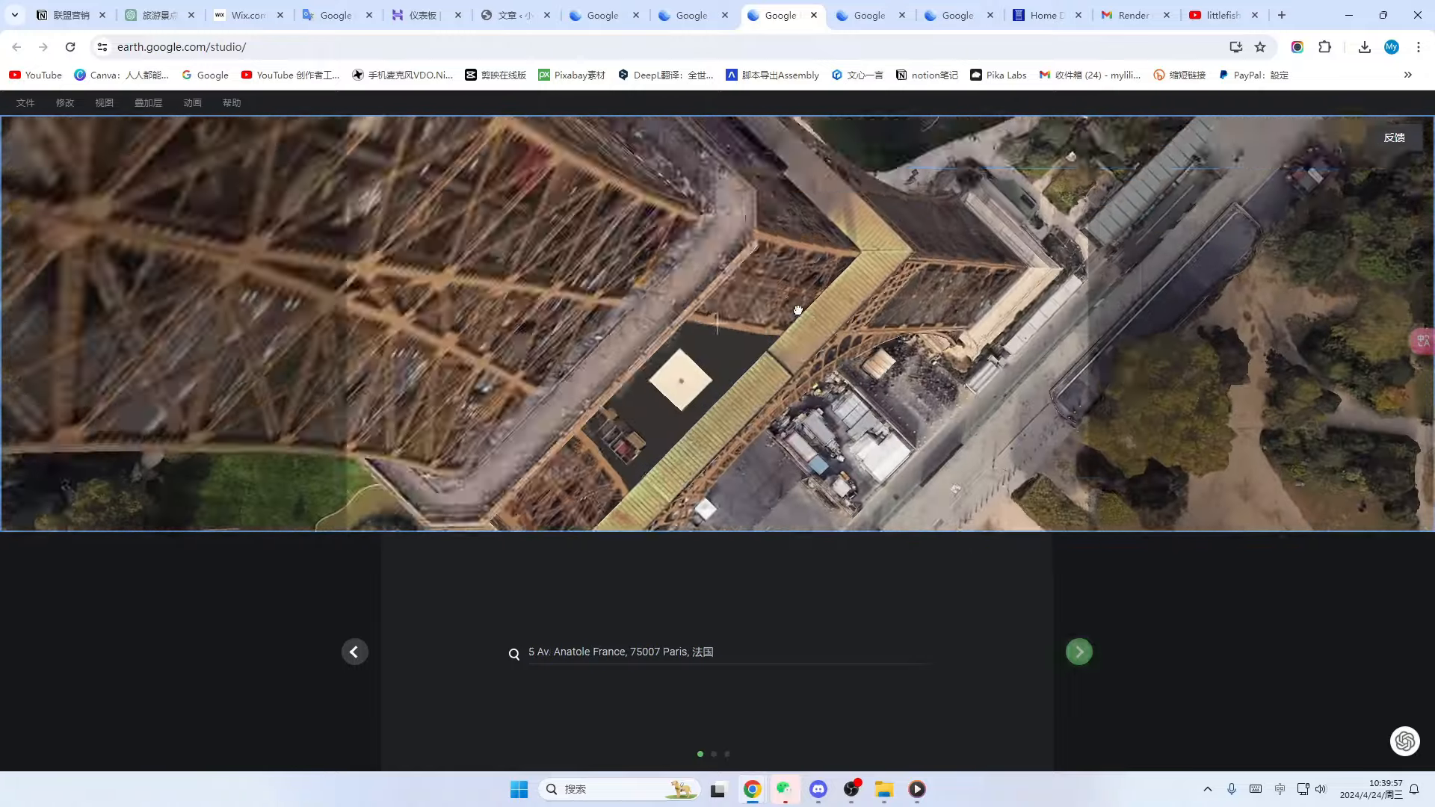
drag(798, 310, 723, 235)
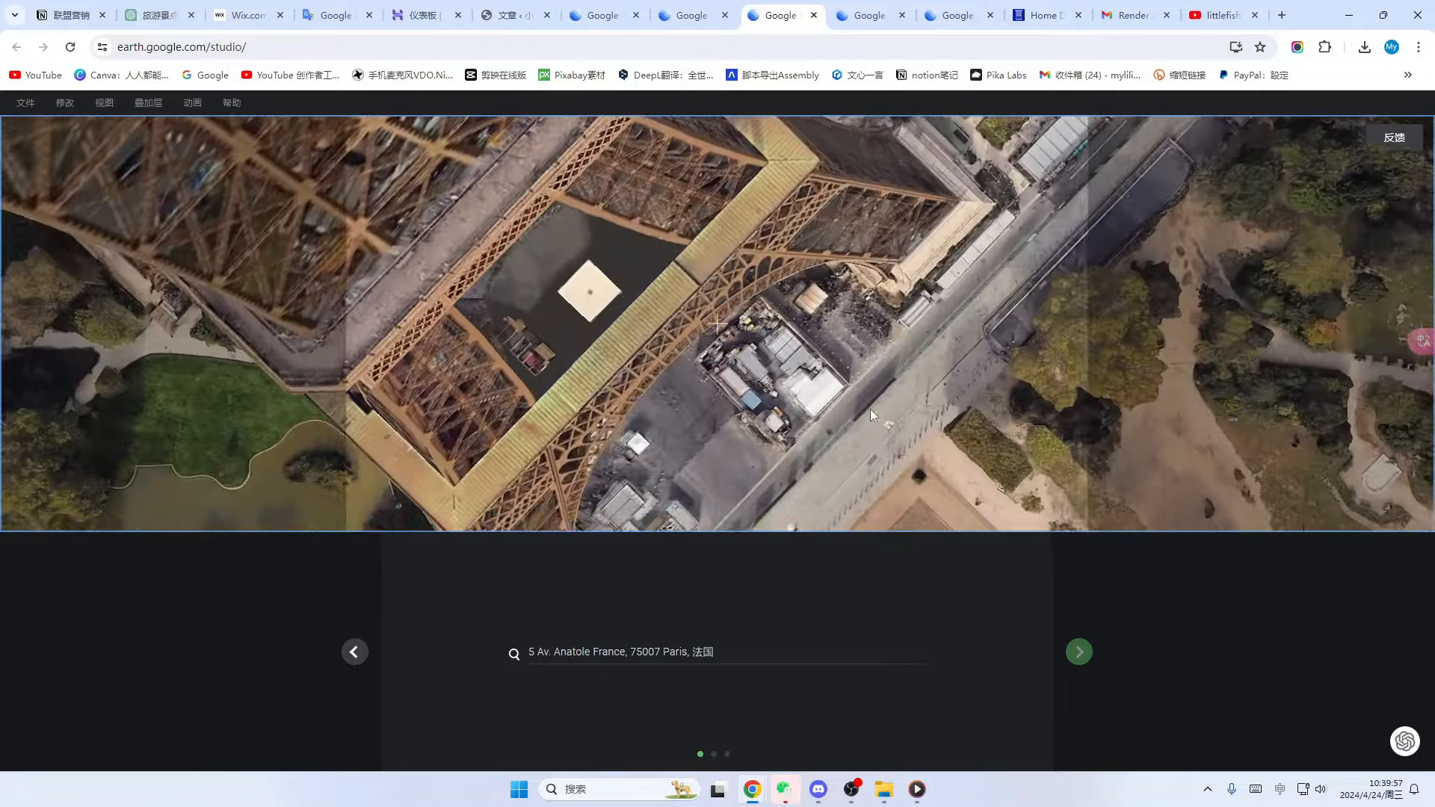
drag(869, 410, 609, 267)
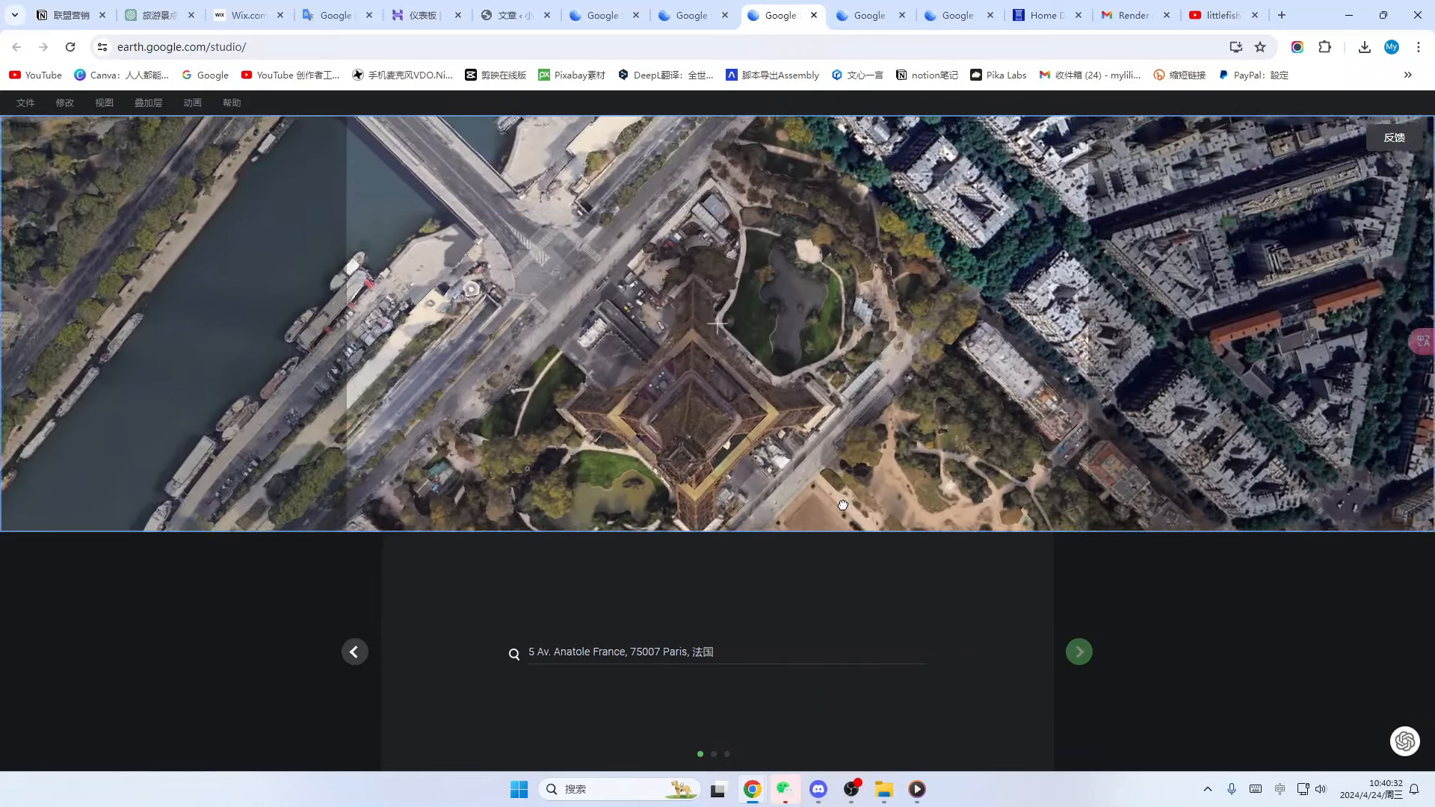
drag(843, 505, 722, 378)
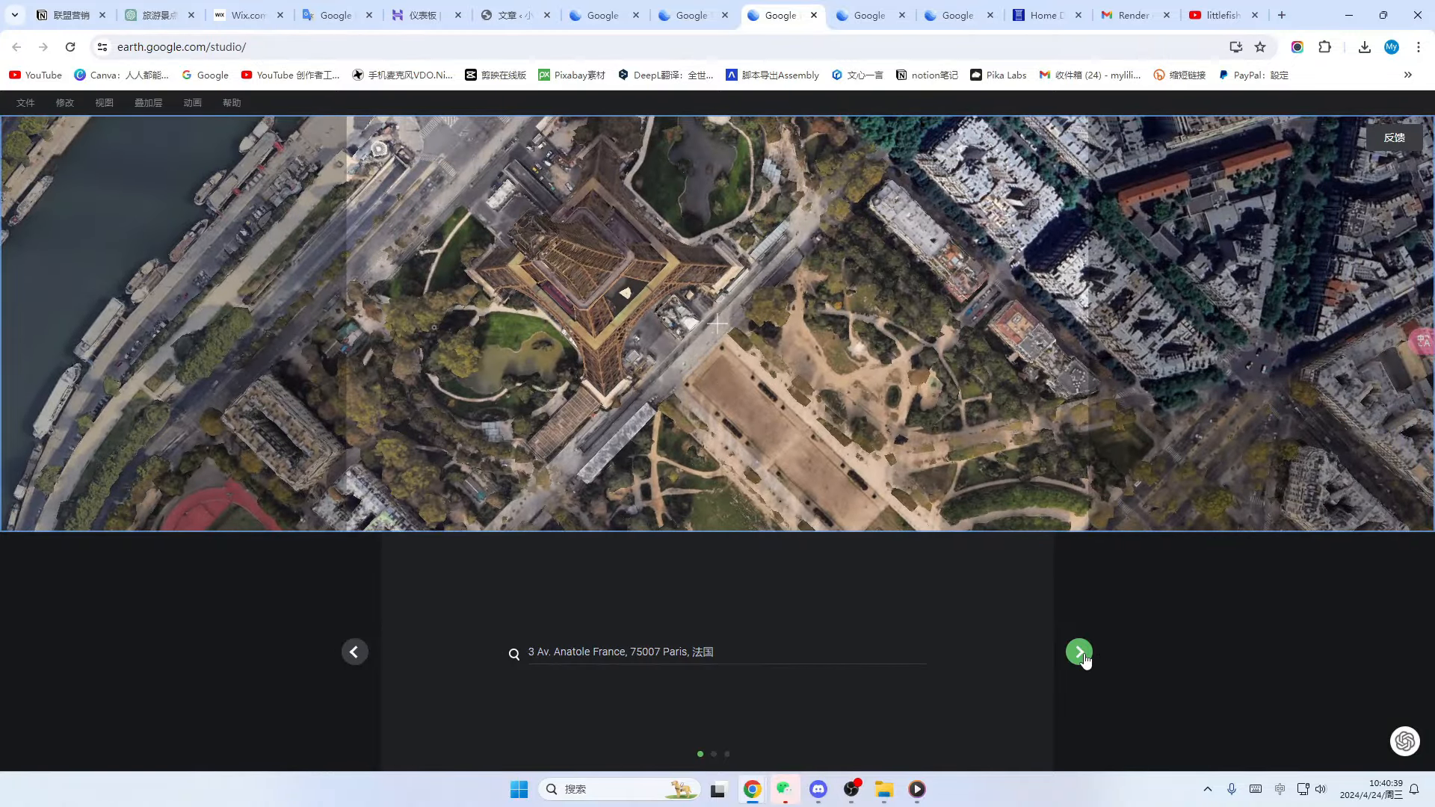
click(1078, 653)
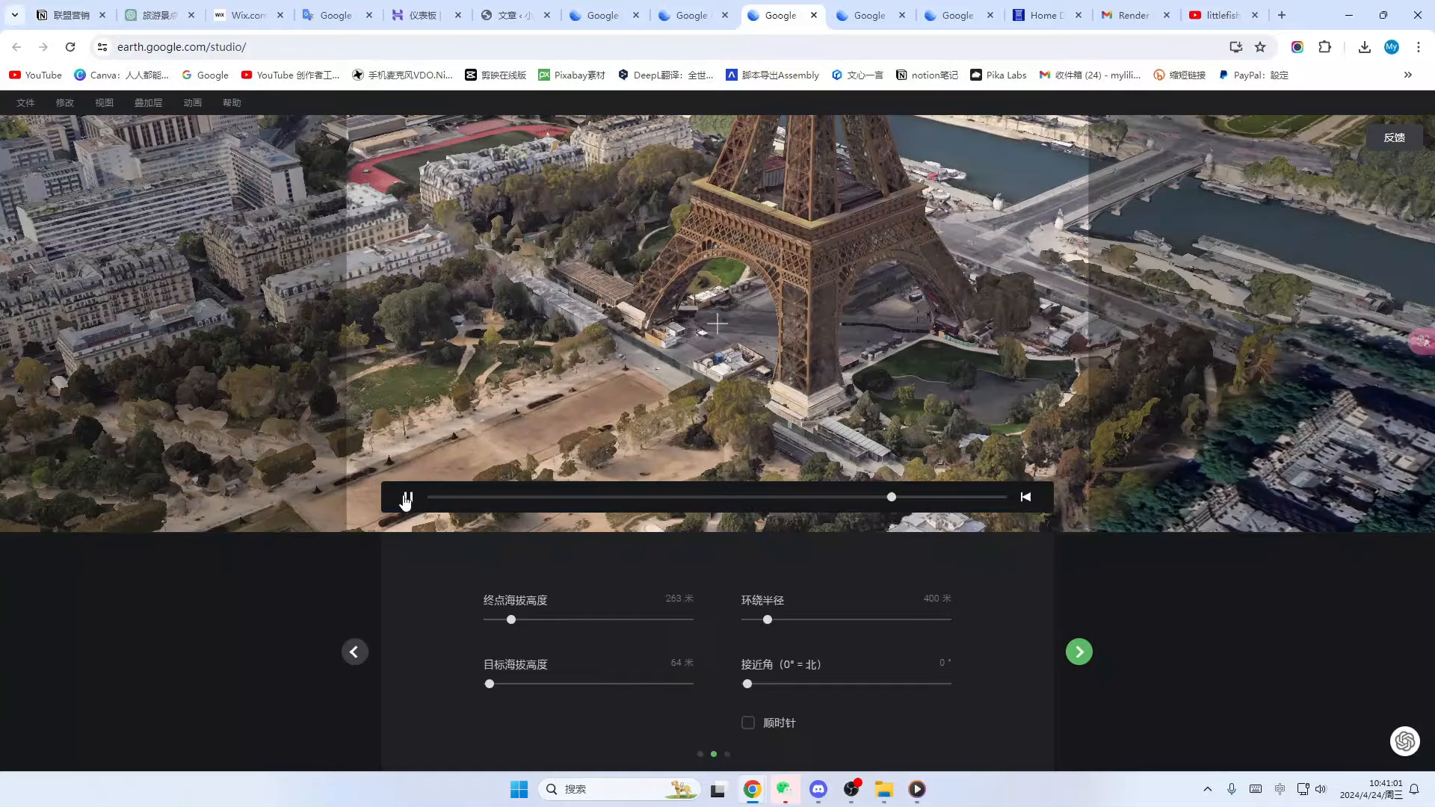
- Pause the orbit preview and reframe the view so the Eiffel Tower sits in the middle of the frame
click(407, 498)
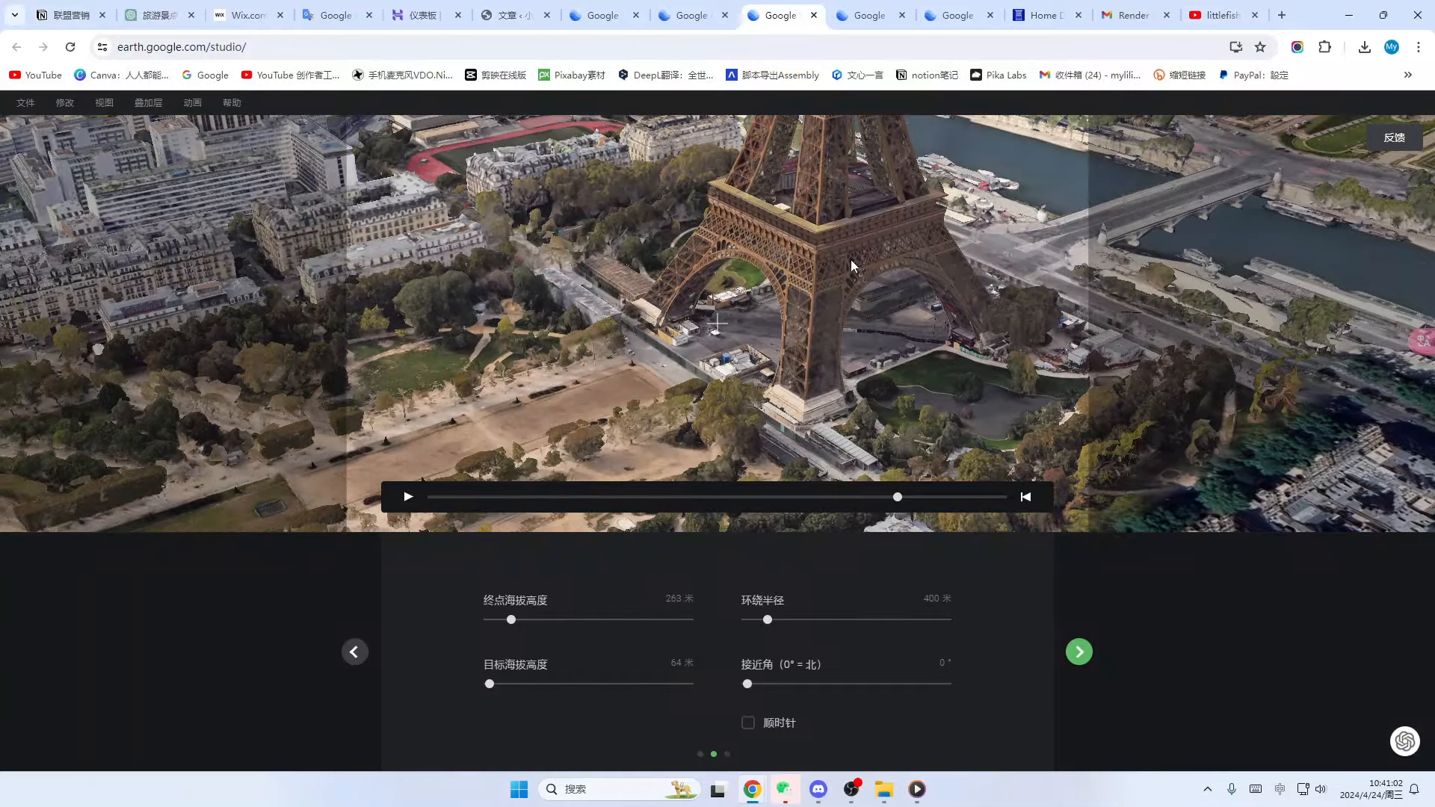
scroll(832, 279, down, 3)
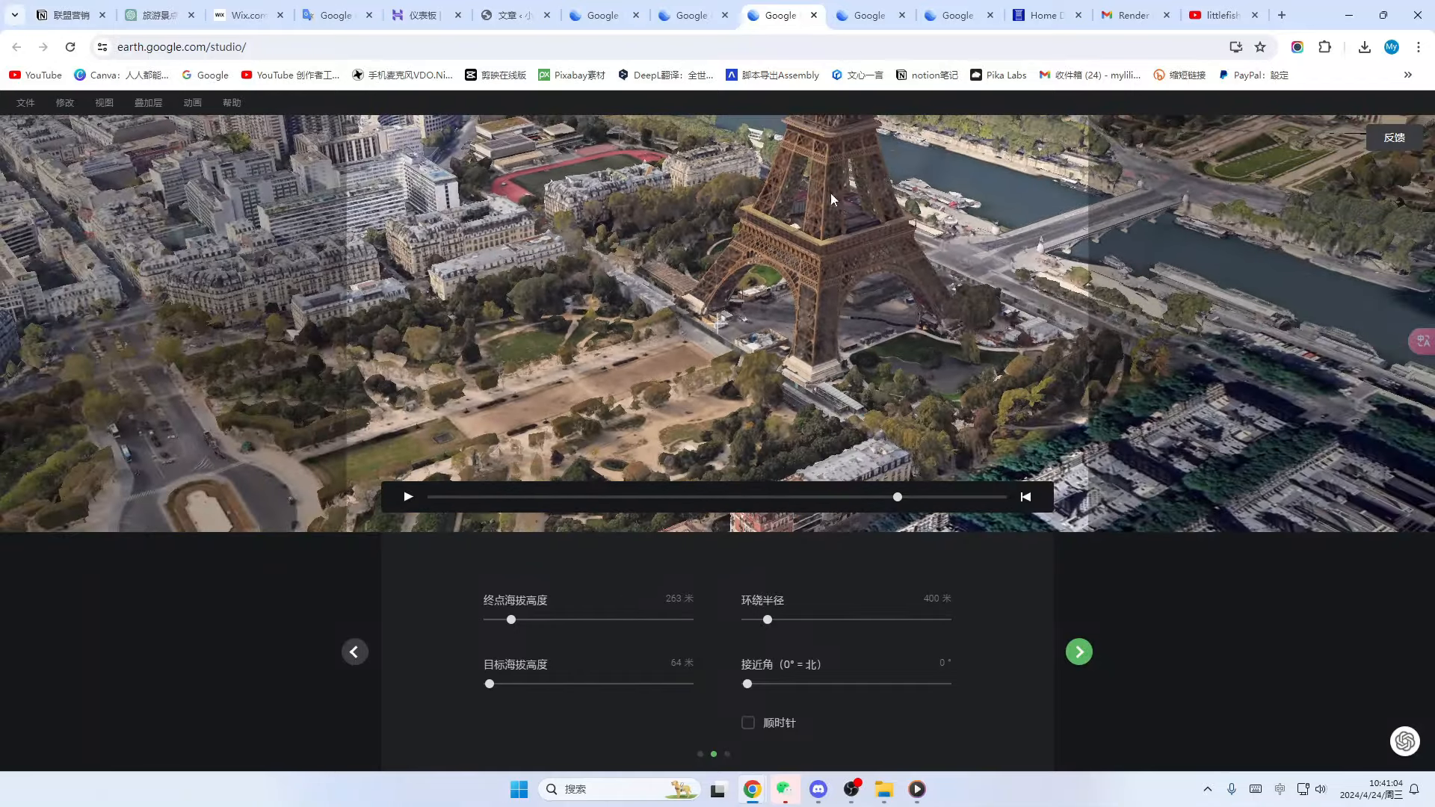
scroll(832, 351, up, 5)
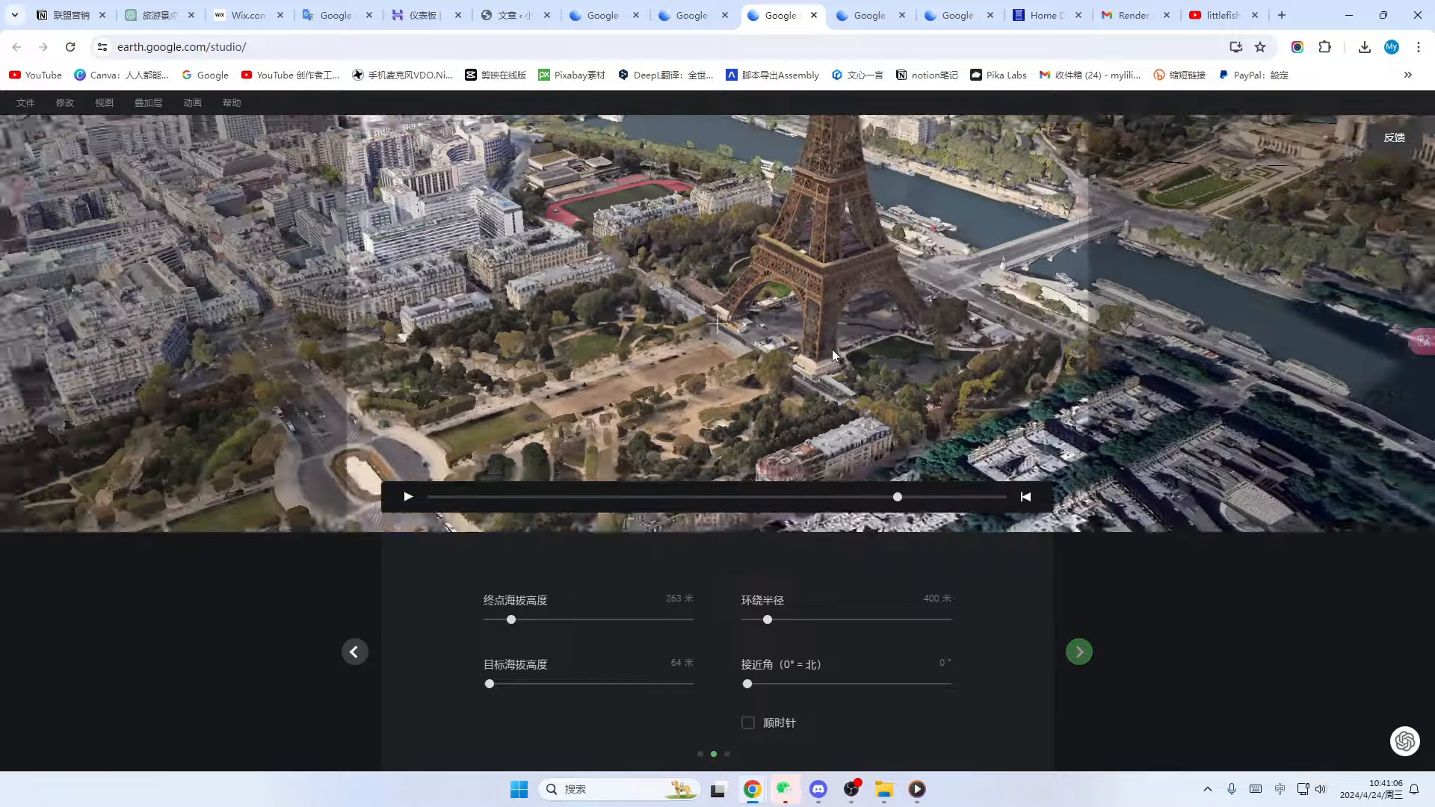
scroll(831, 348, down, 3)
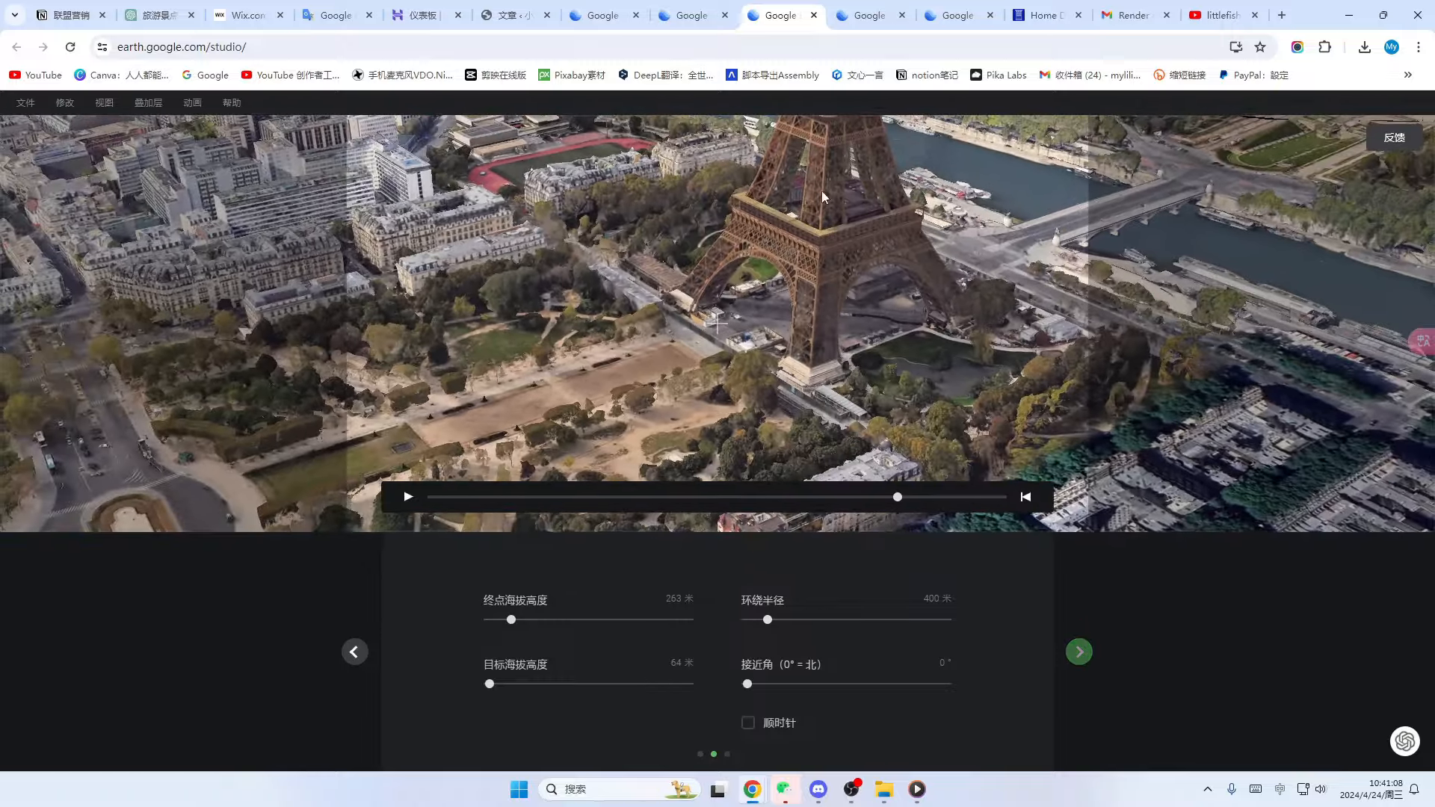
drag(822, 191, 727, 263)
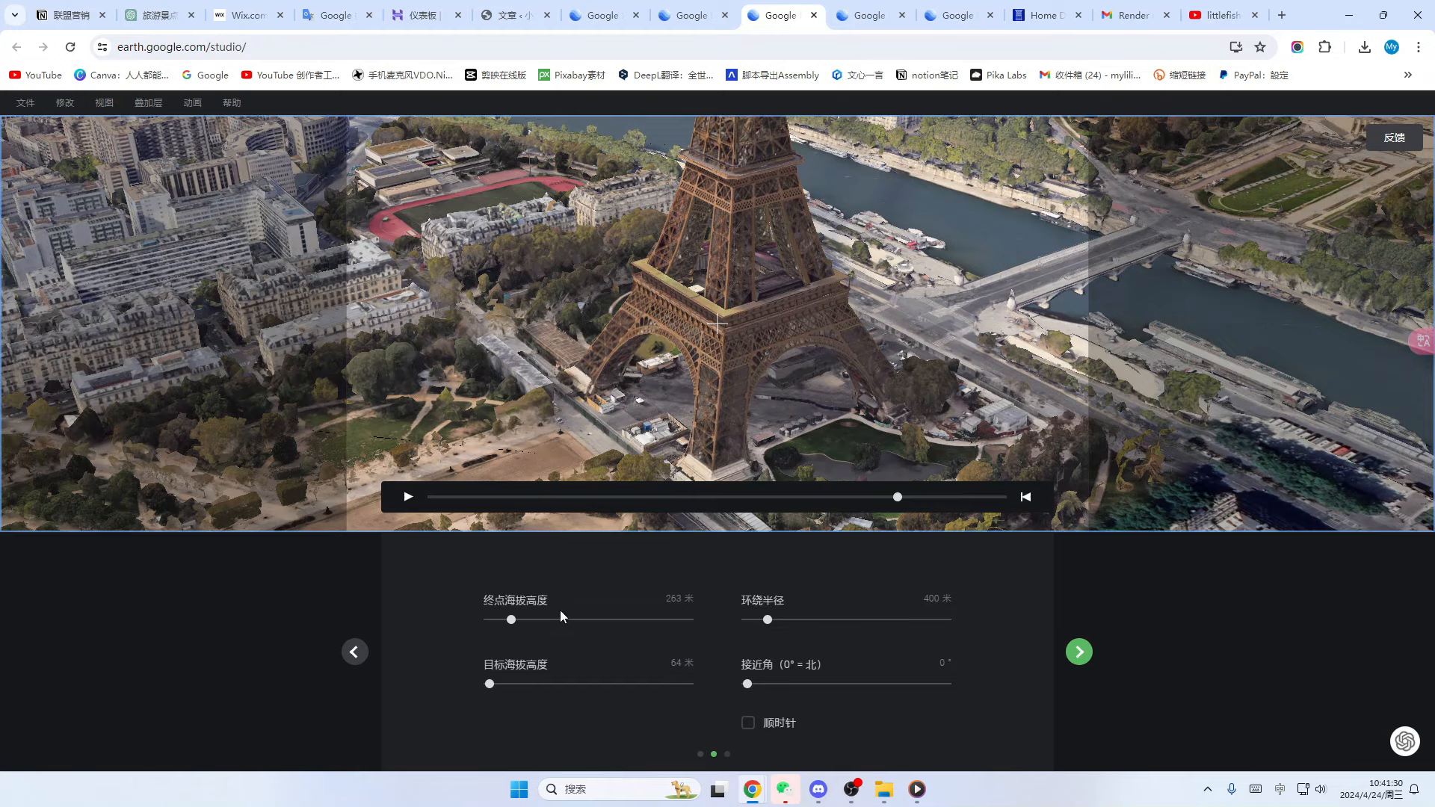
- Set the end altitude (终点海拔高度) to about 593 m and the orbit radius (环绕半径) to about 768 m
drag(511, 625, 543, 631)
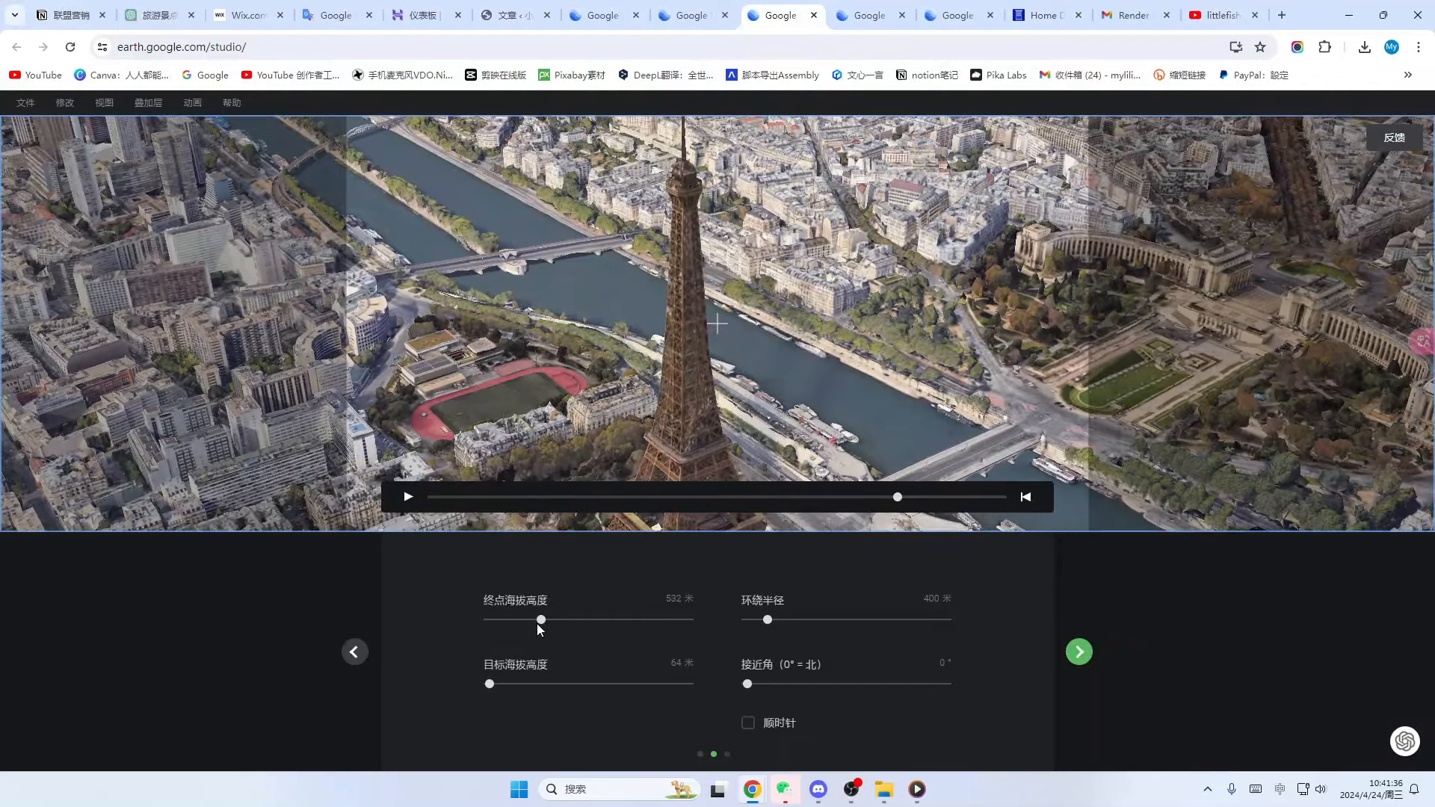
drag(540, 620, 548, 620)
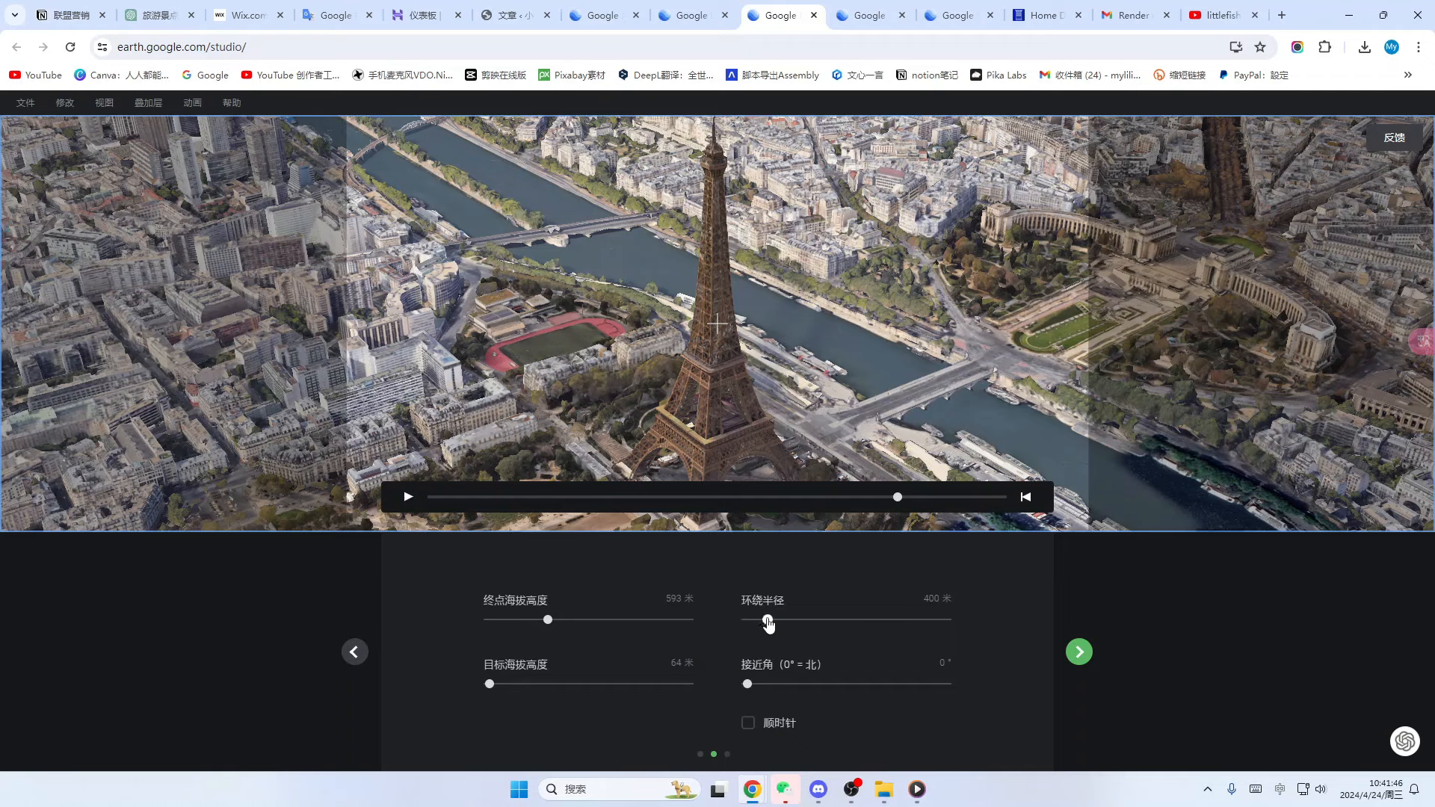
drag(768, 624, 795, 633)
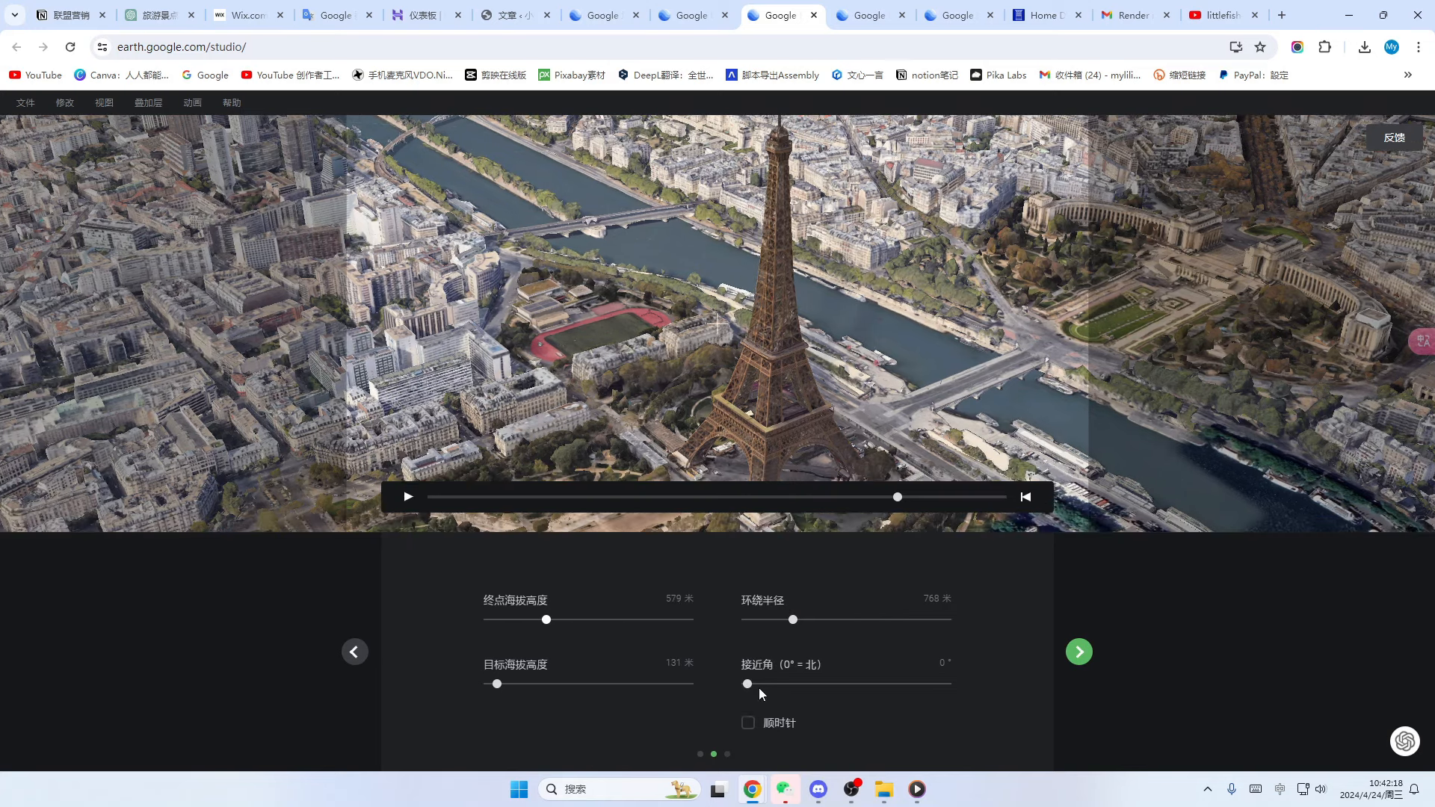
- Turn on clockwise (顺时针) orbiting and play the orbit preview, pausing it with the Eiffel Tower seen from across the lawn
click(748, 684)
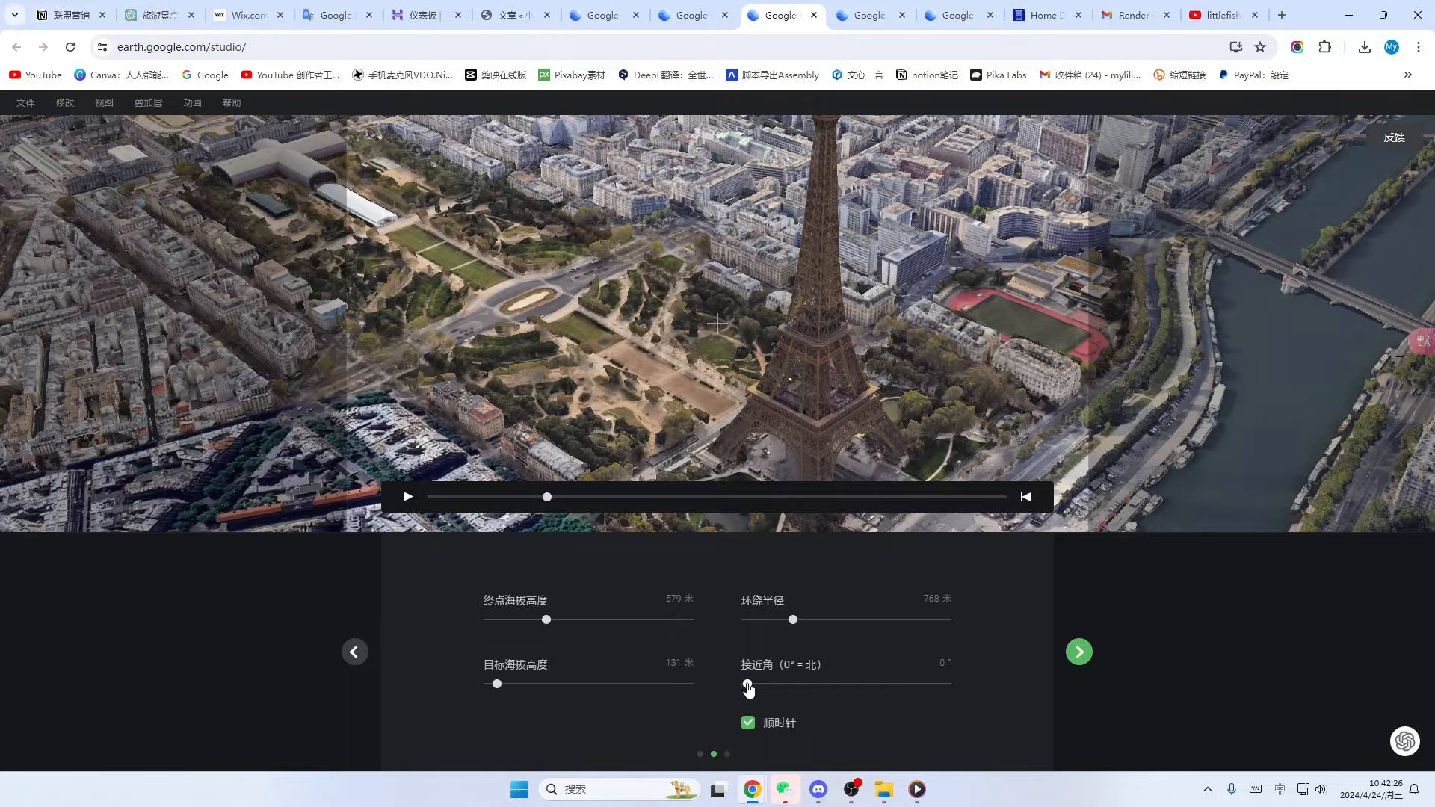
click(408, 497)
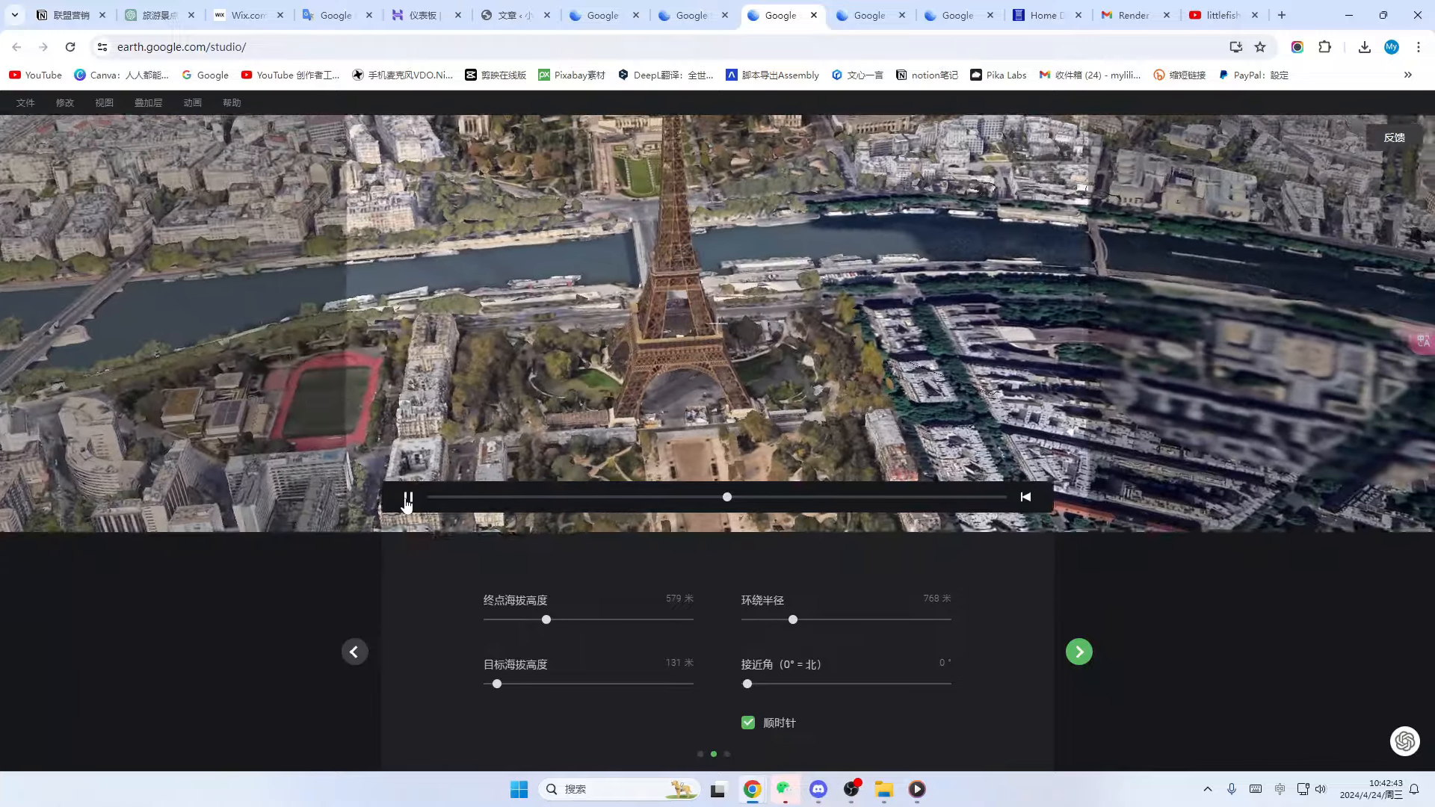
click(407, 498)
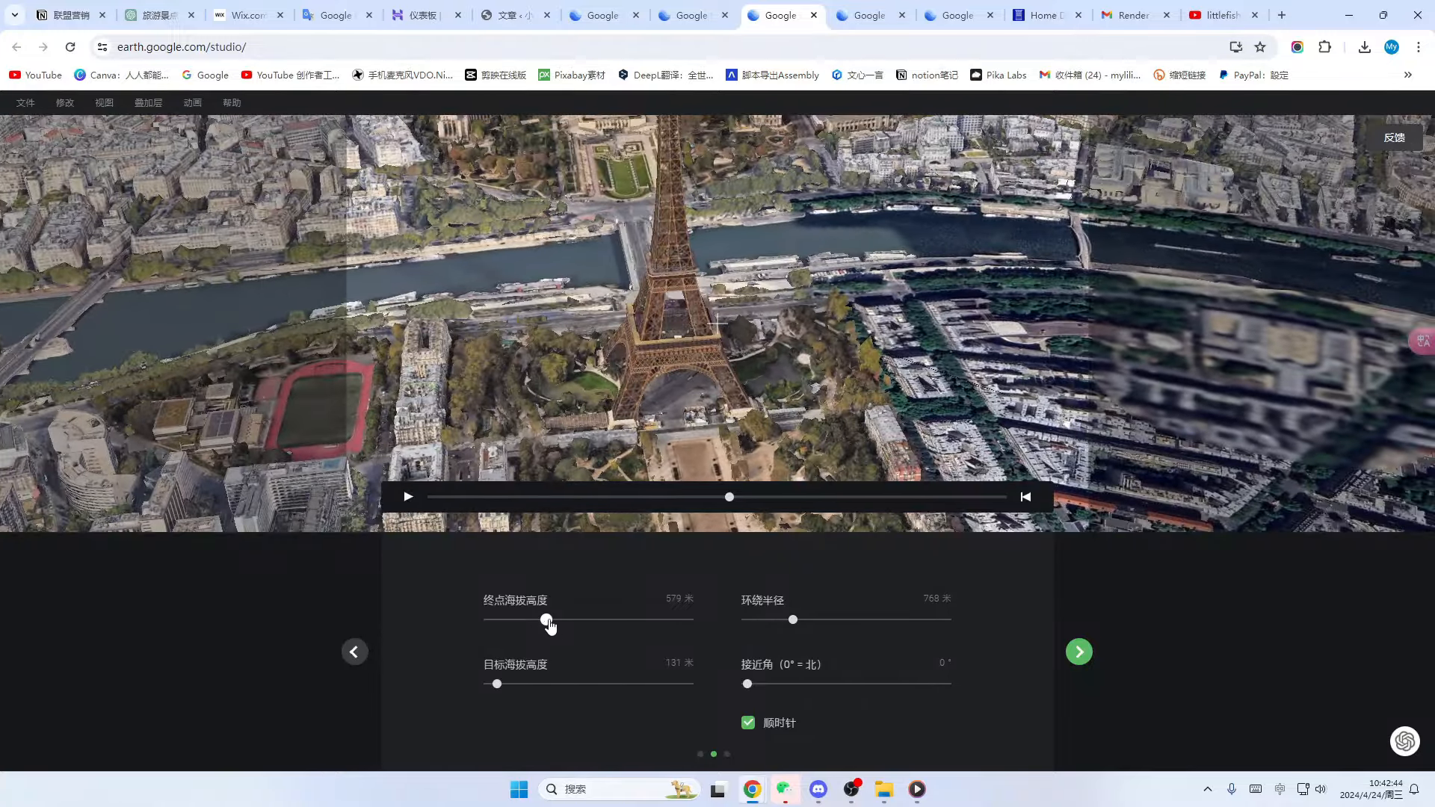
- Set the end altitude to about 586 m, orbit radius to about 1008 m and target altitude to about 172 m, and replay the preview
drag(548, 624, 602, 624)
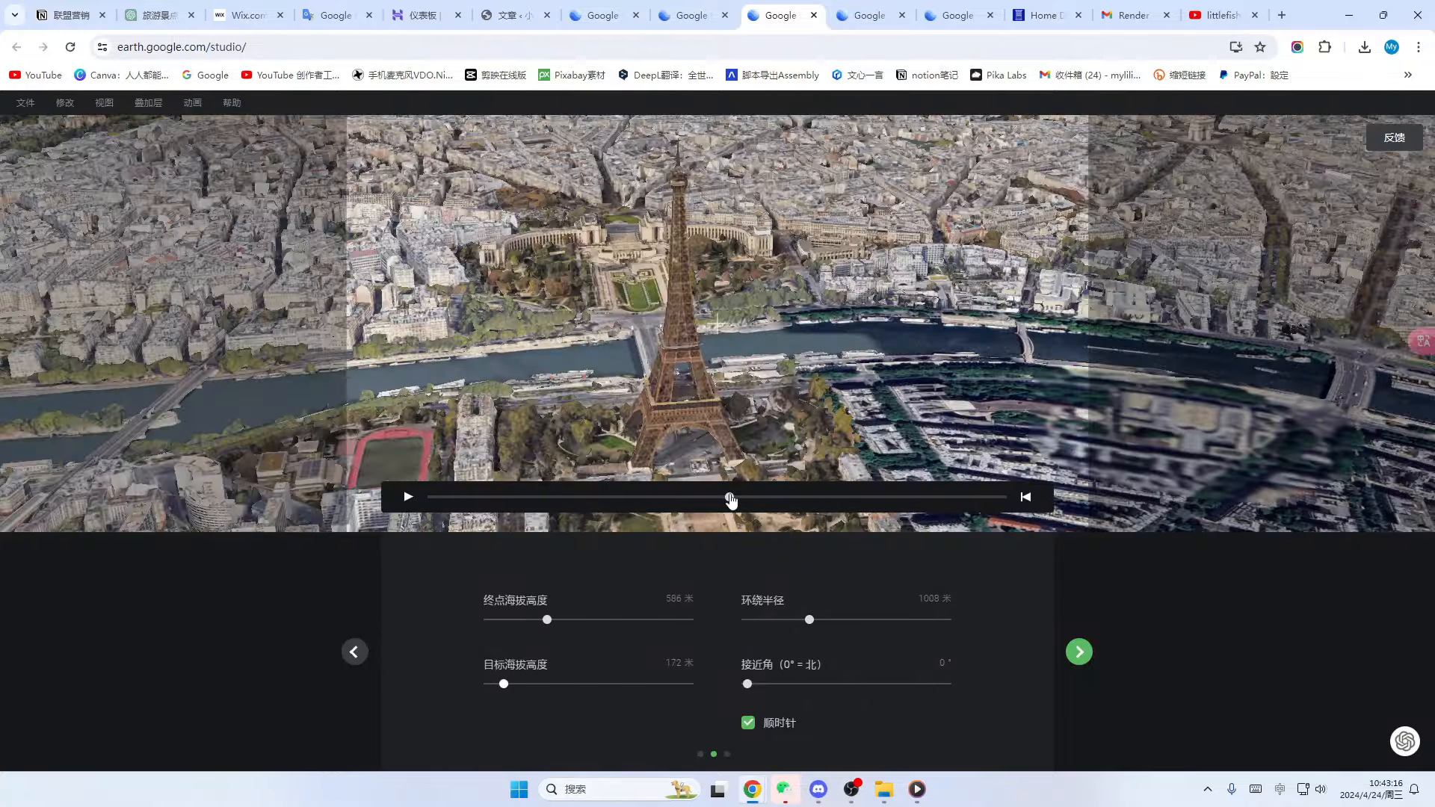
drag(730, 496, 422, 516)
click(408, 498)
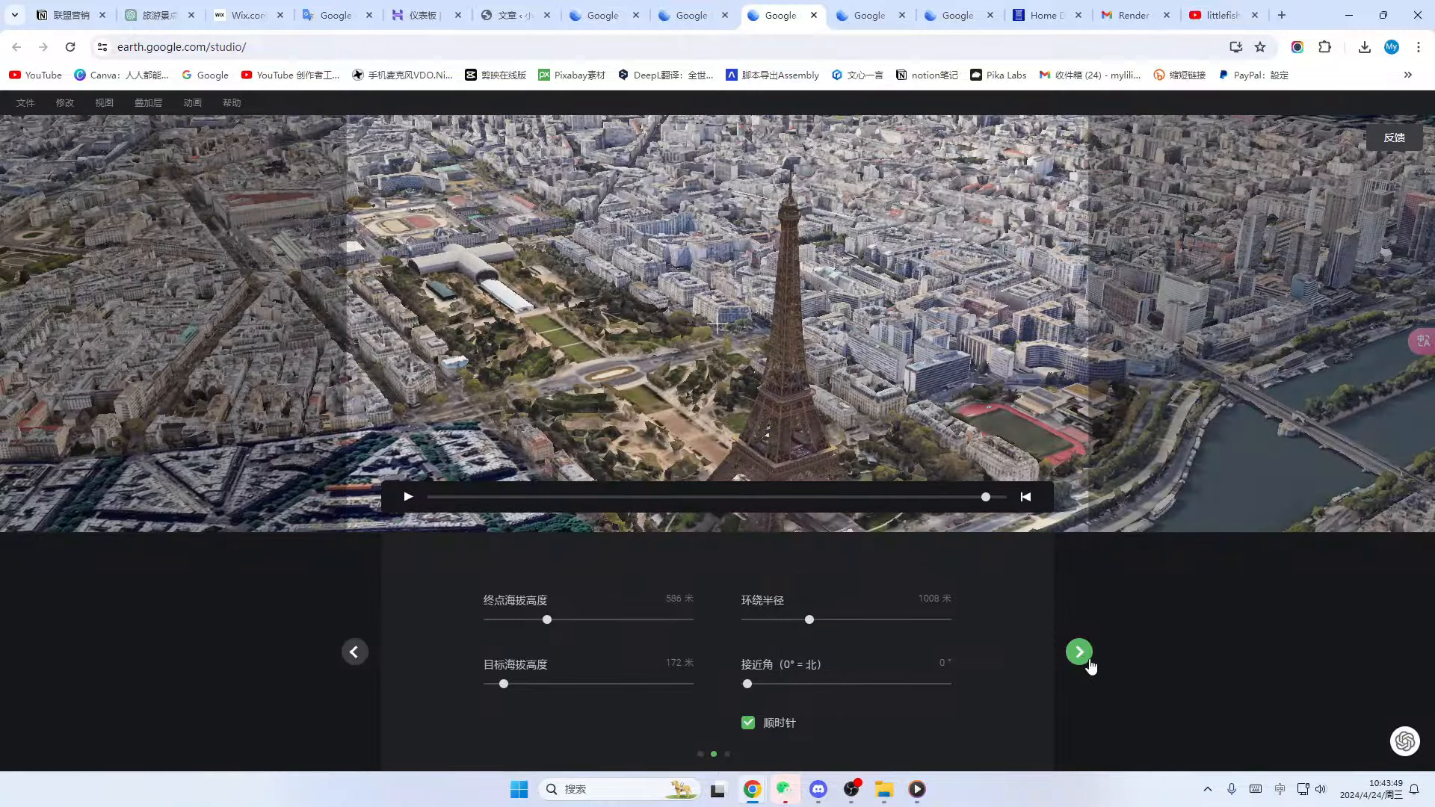
- Accept the orbit settings and the 25-second duration to generate the animation project
click(1078, 652)
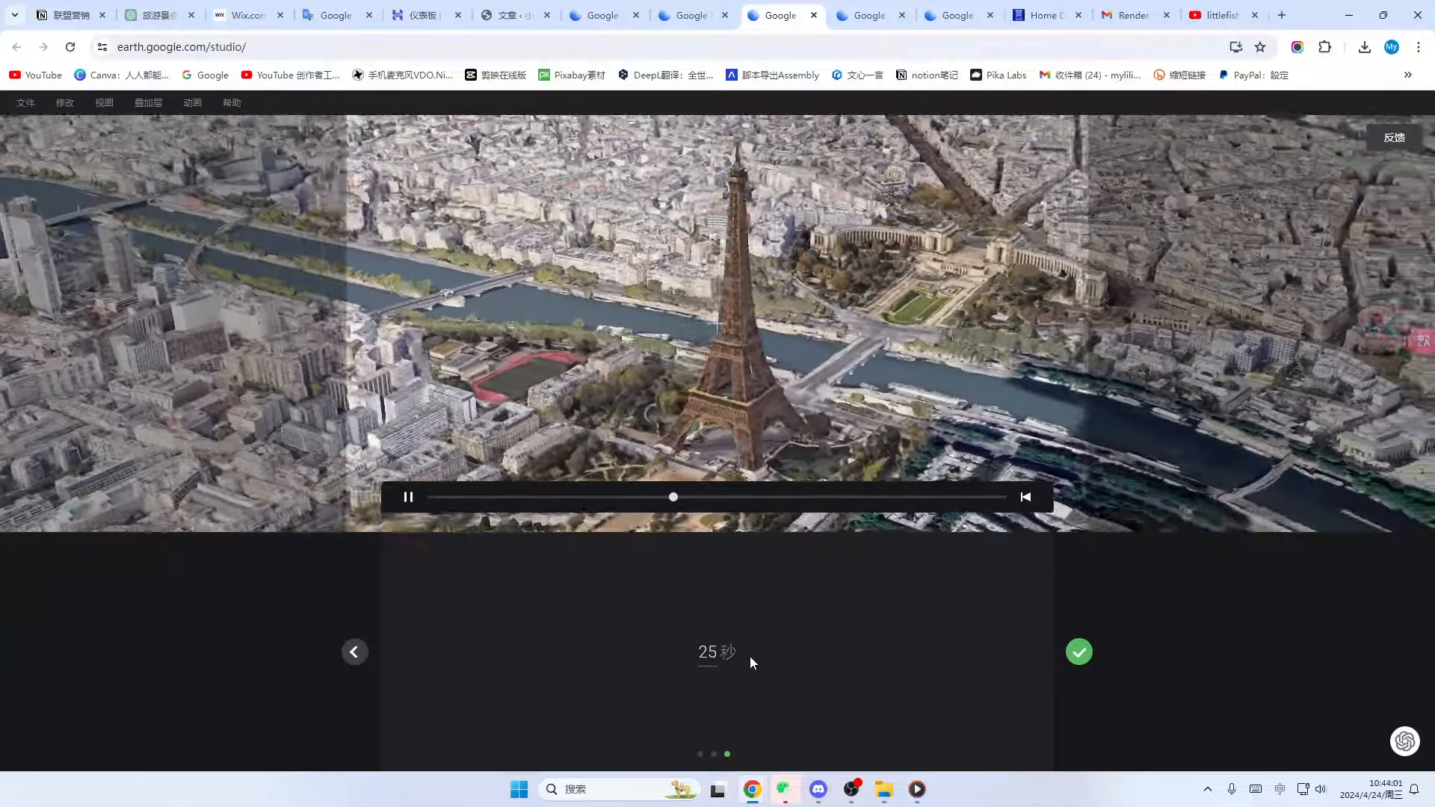
click(1081, 662)
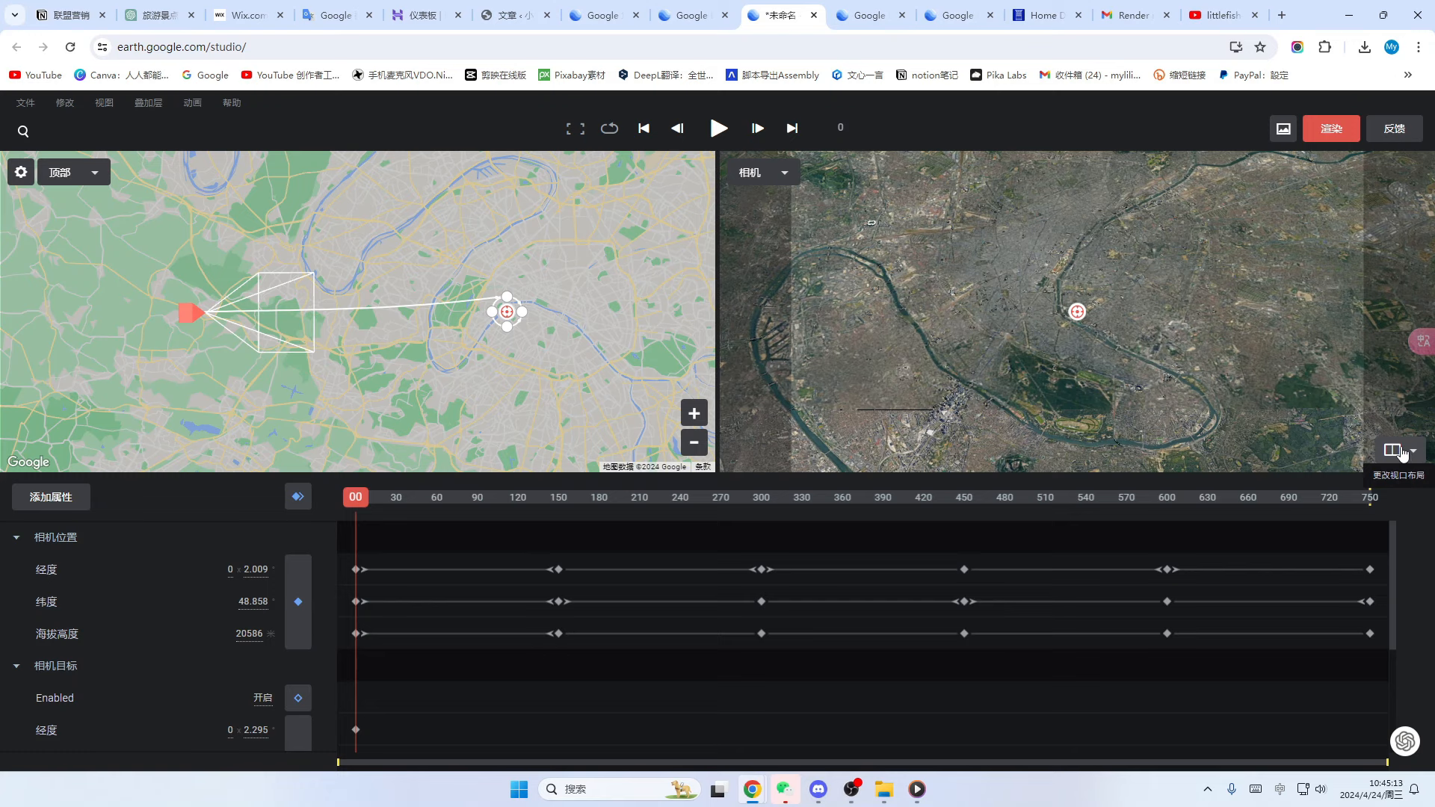
- Try the single and dual viewport layouts, and try moving the frame-0 camera to other positions around Paris in the top-view map
click(1404, 486)
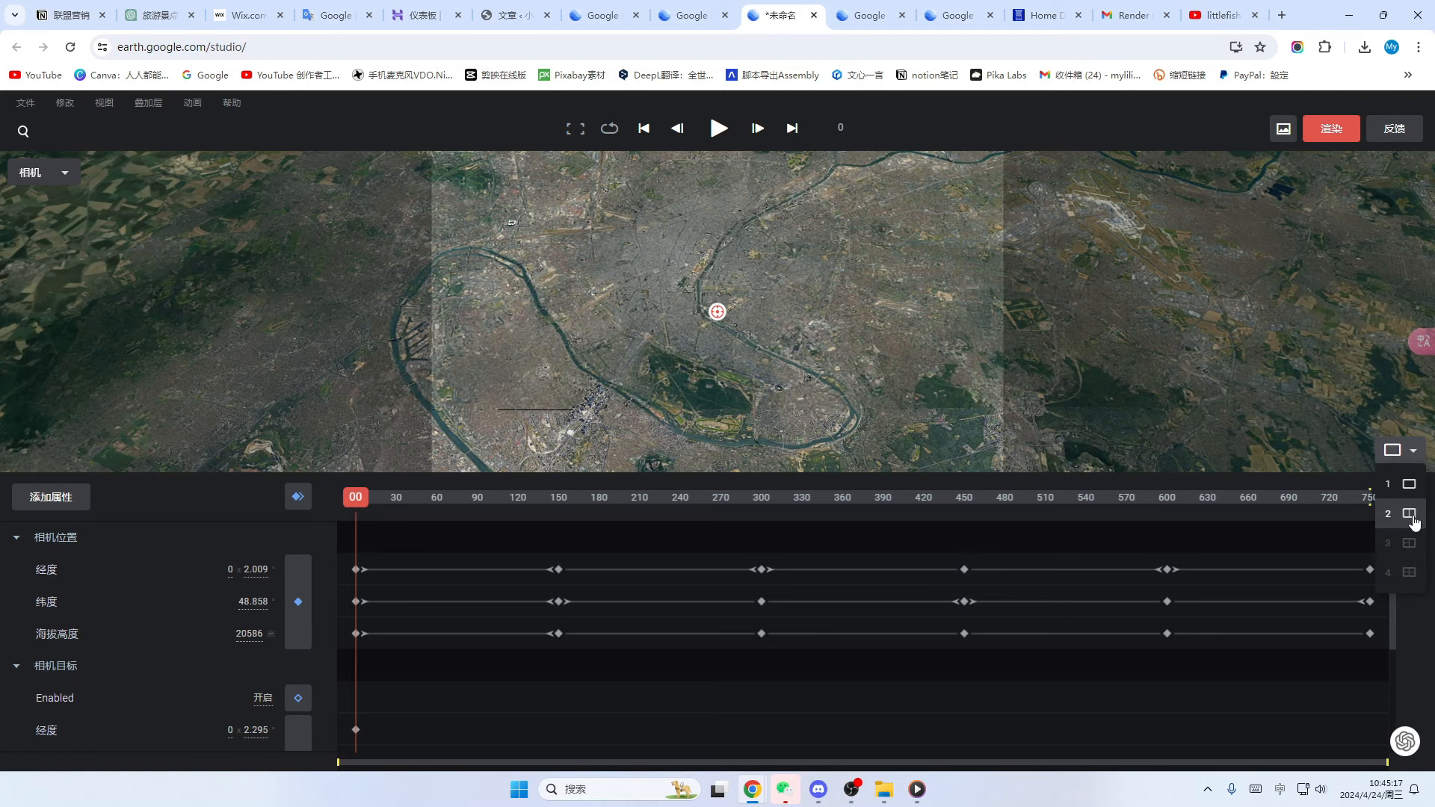
click(1411, 516)
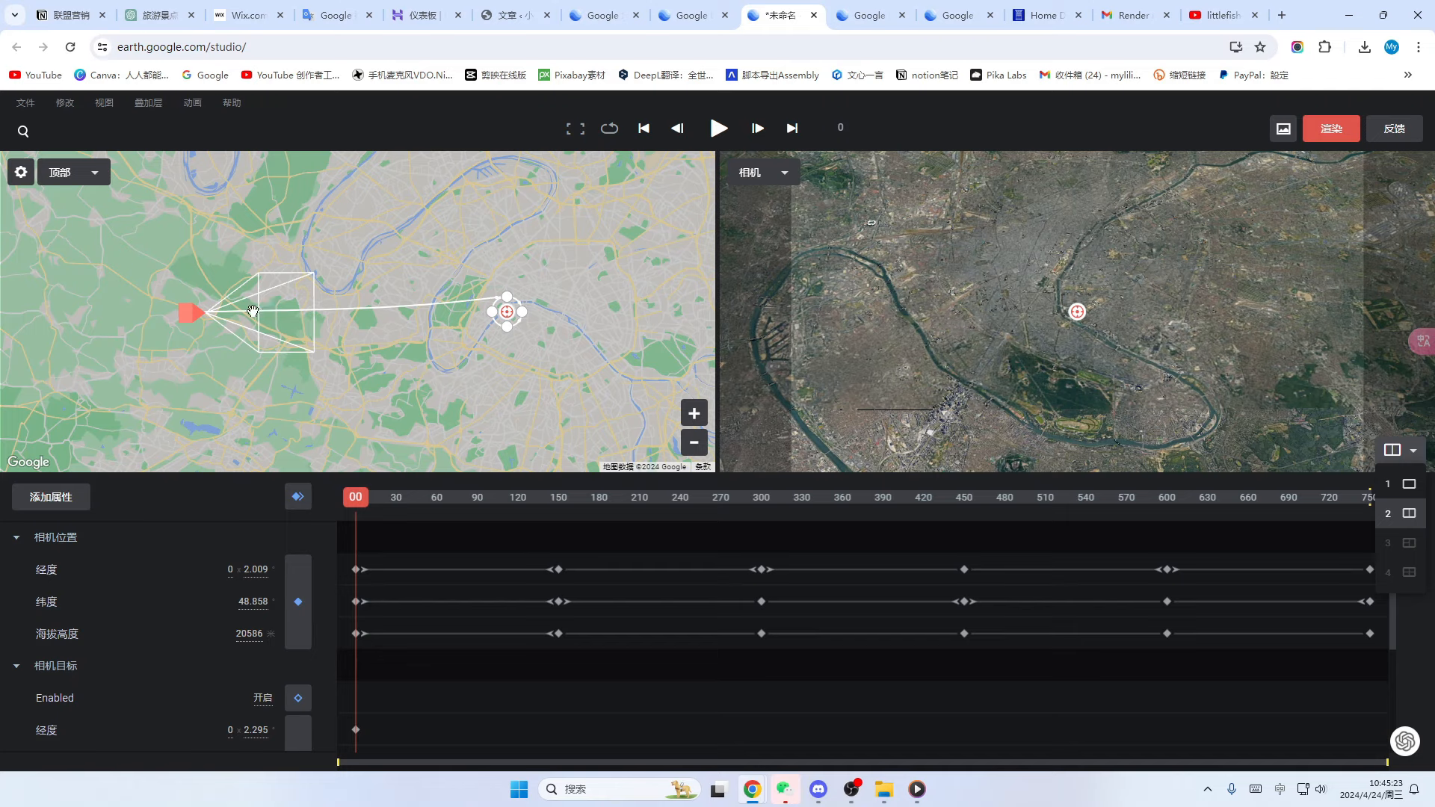
drag(252, 311, 581, 272)
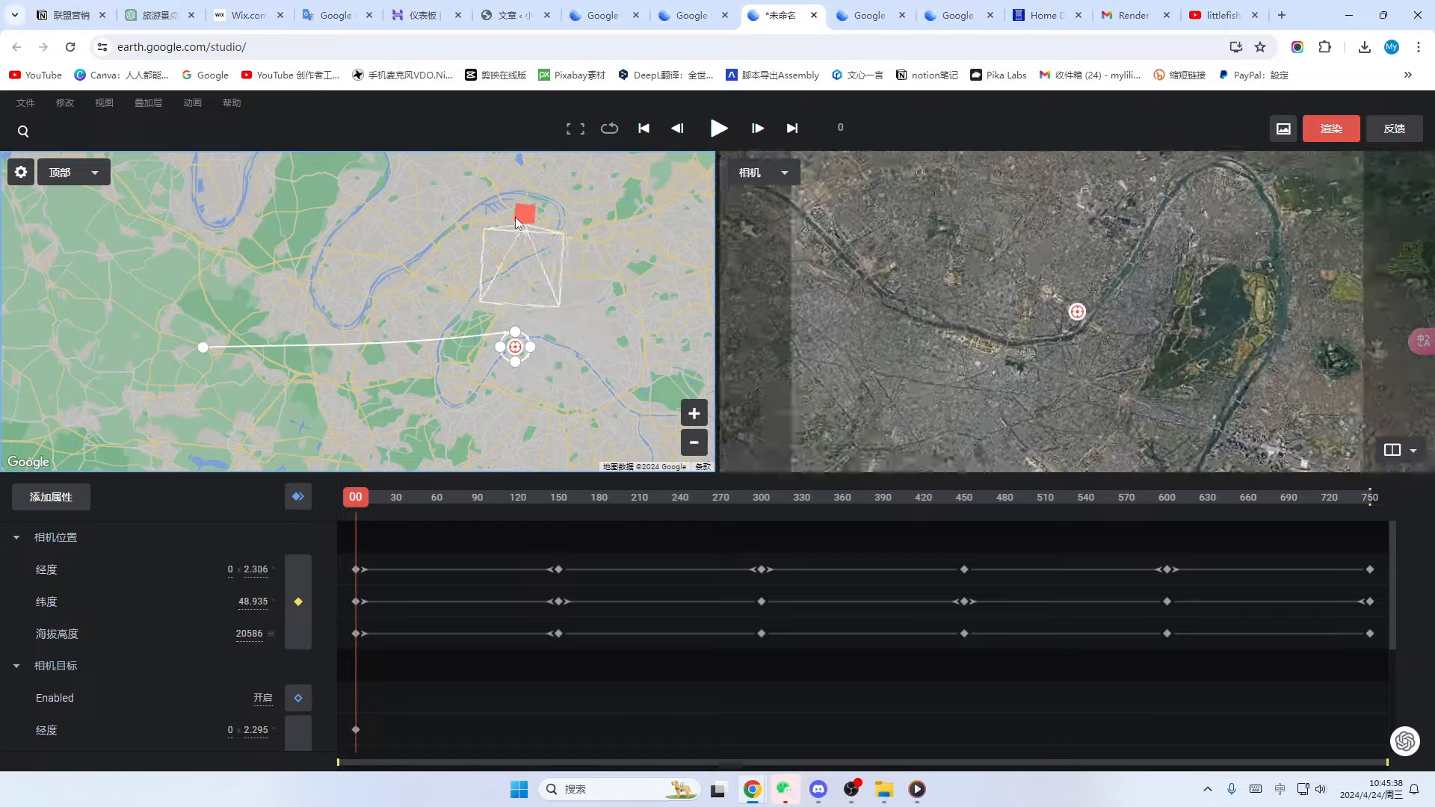
mouse_move(515, 222)
mouse_down()
mouse_move(400, 253)
mouse_move(449, 359)
mouse_up()
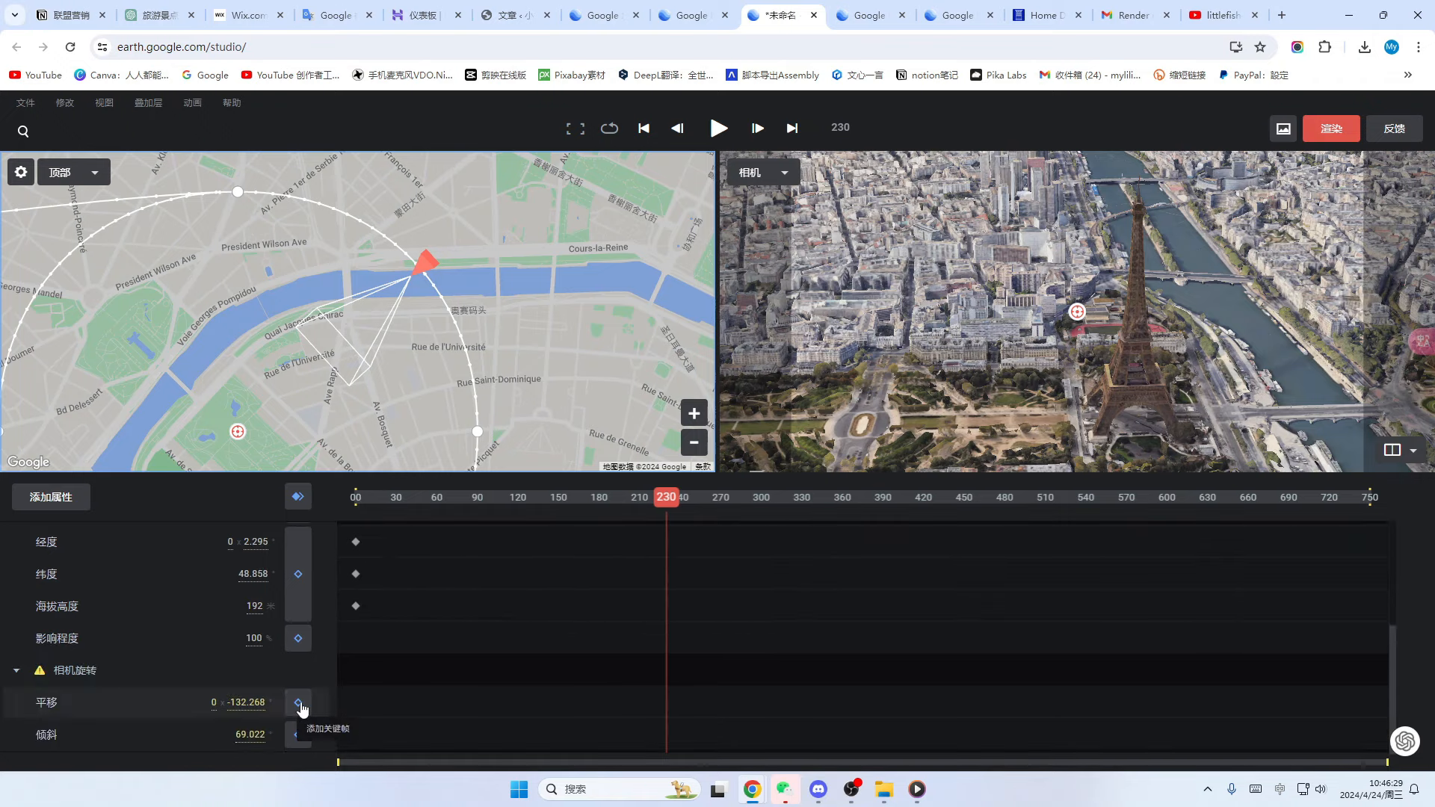
- Keyframe the camera rotation's pan (平移) at frames 230 and 490, and raise the camera target's altitude at frame 490
click(299, 703)
drag(927, 535, 1019, 544)
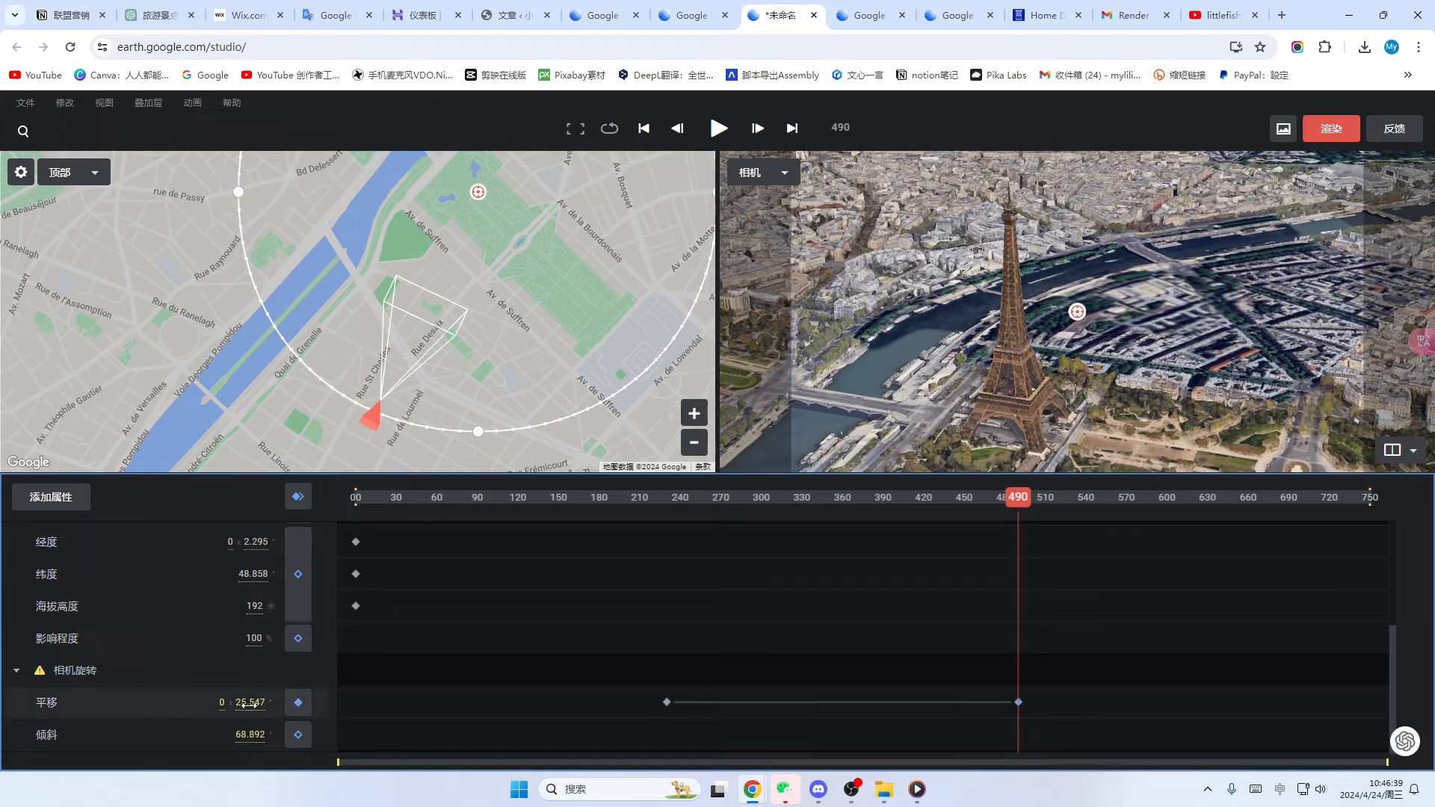
drag(247, 704, 424, 724)
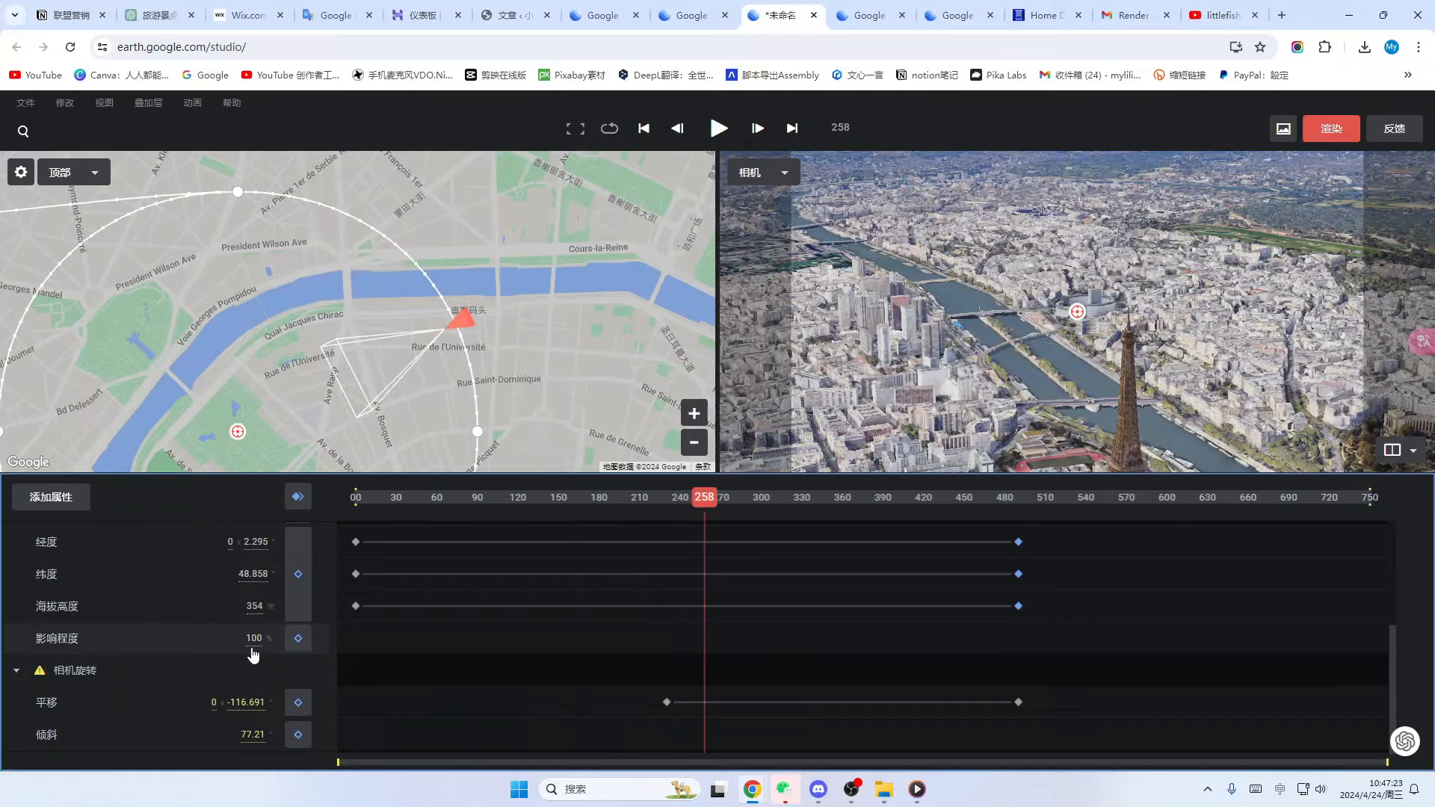
- Set the camera target's altitude (海拔高度) to 50 m at frame 274, and play the animation from about frame 137
click(254, 606)
text(50)
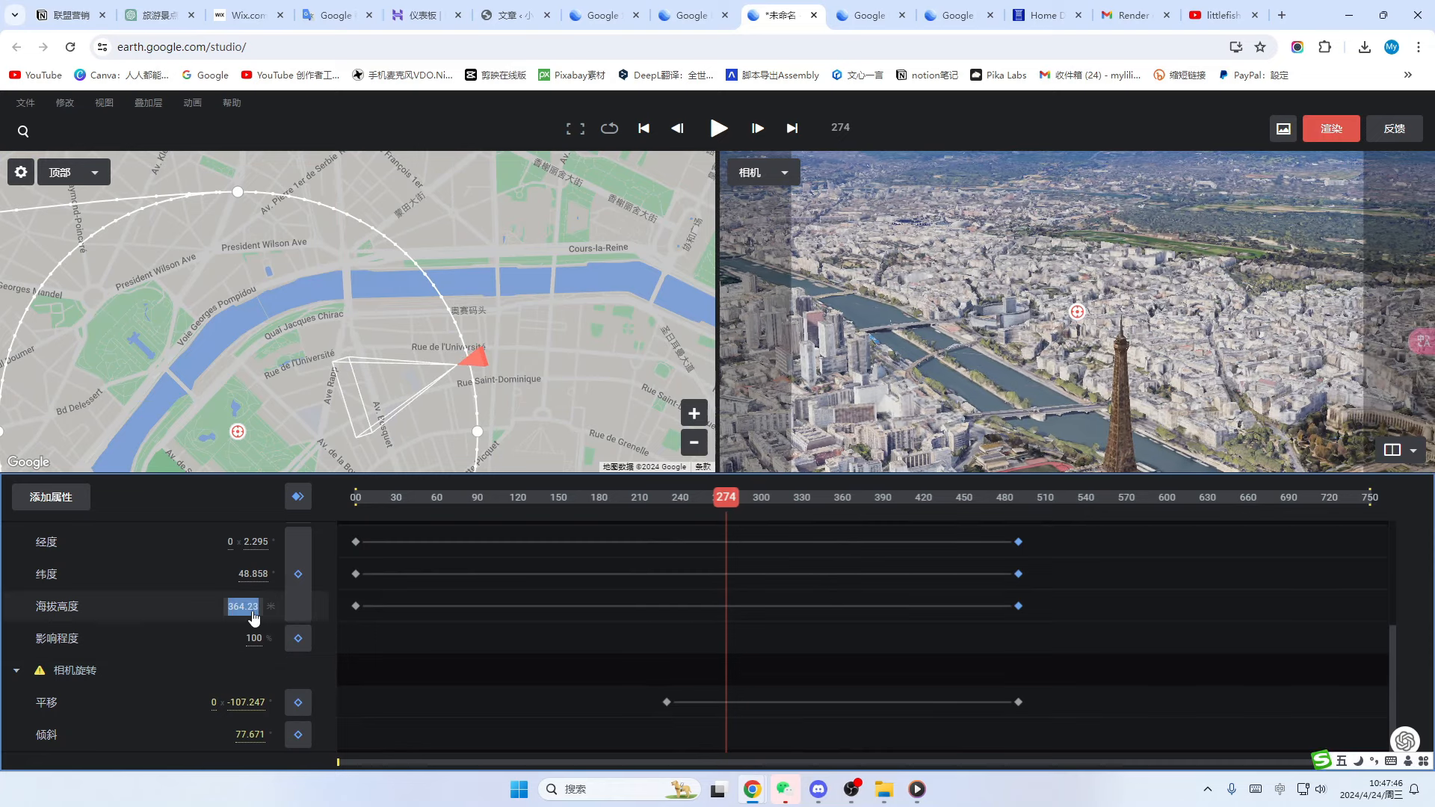
key(Return)
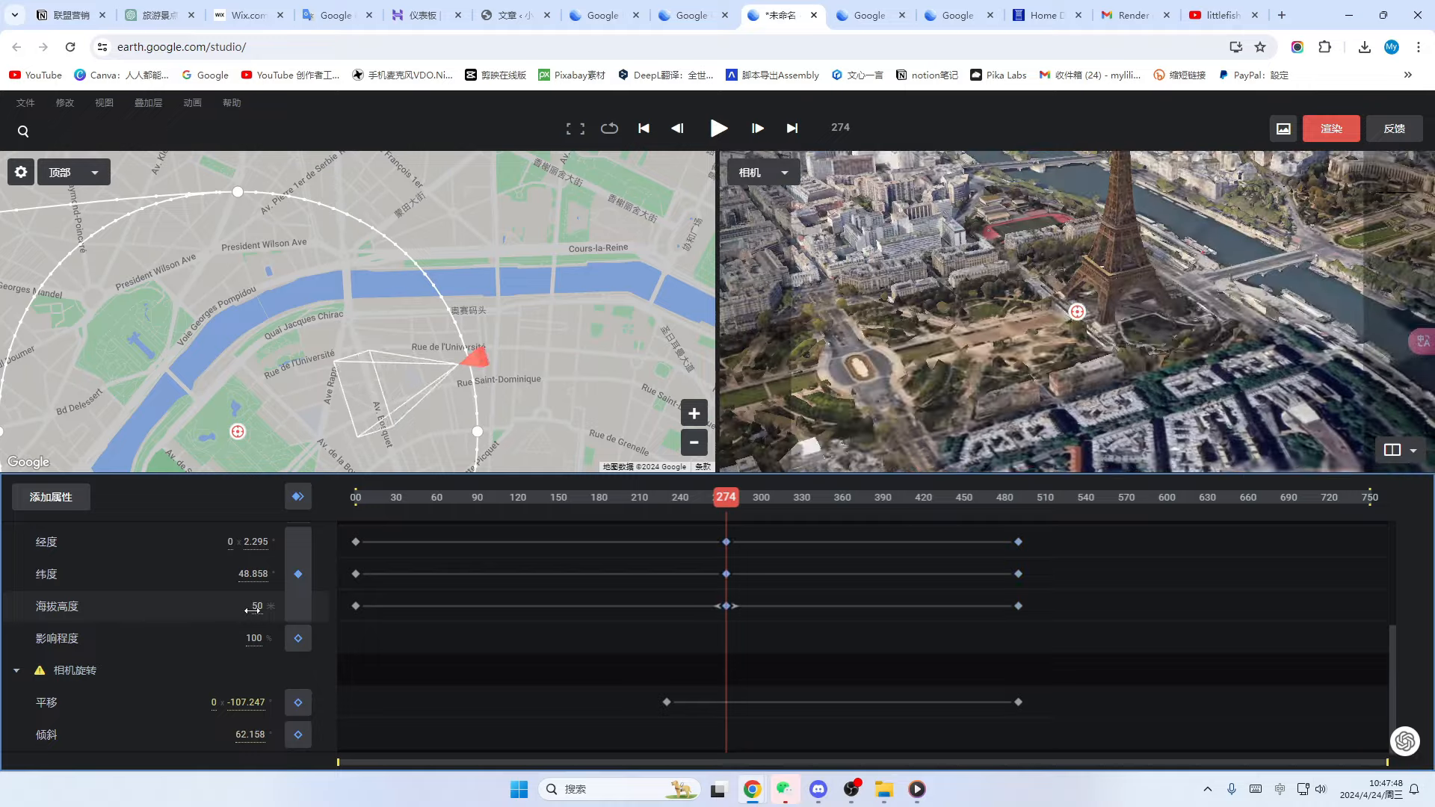
drag(726, 497, 540, 505)
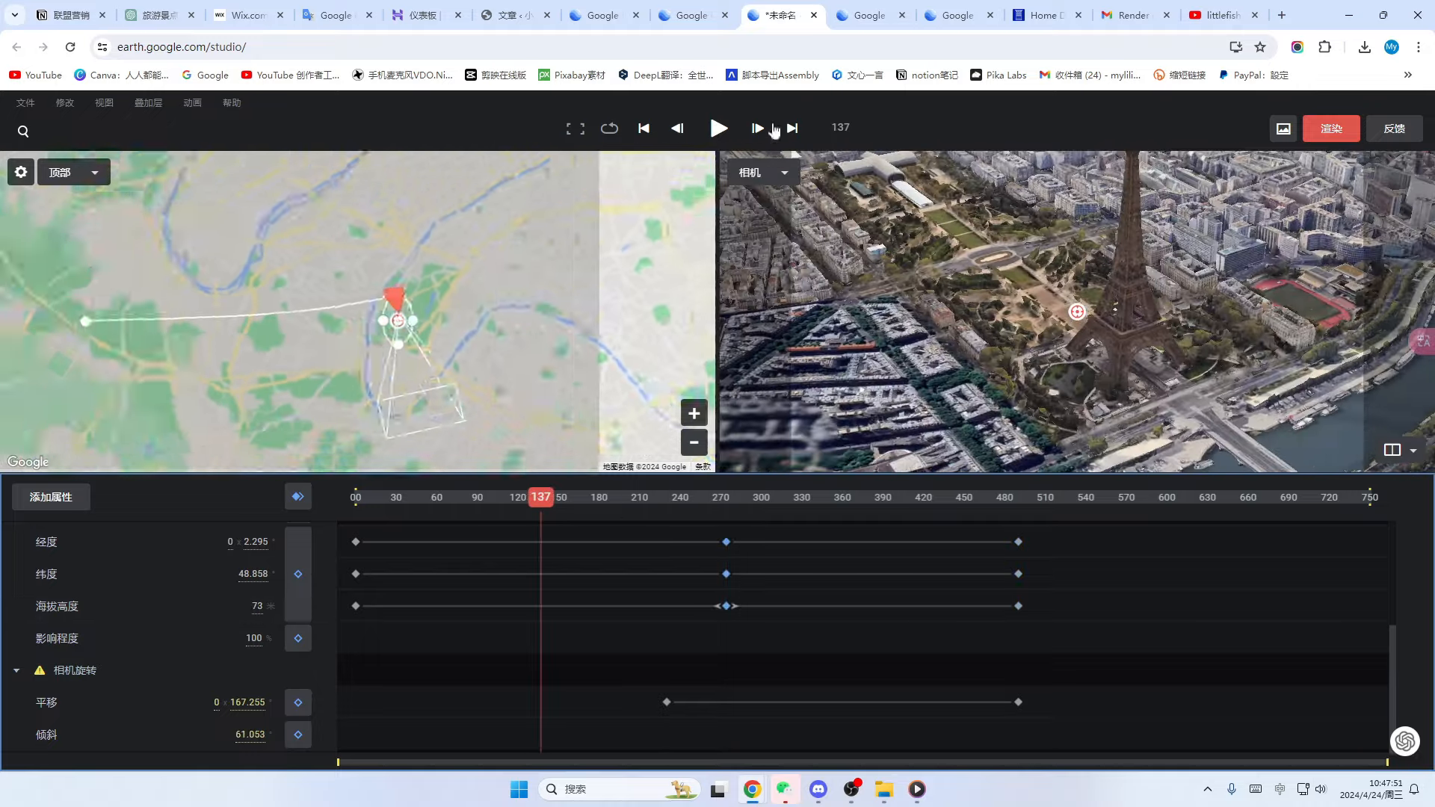
key(space)
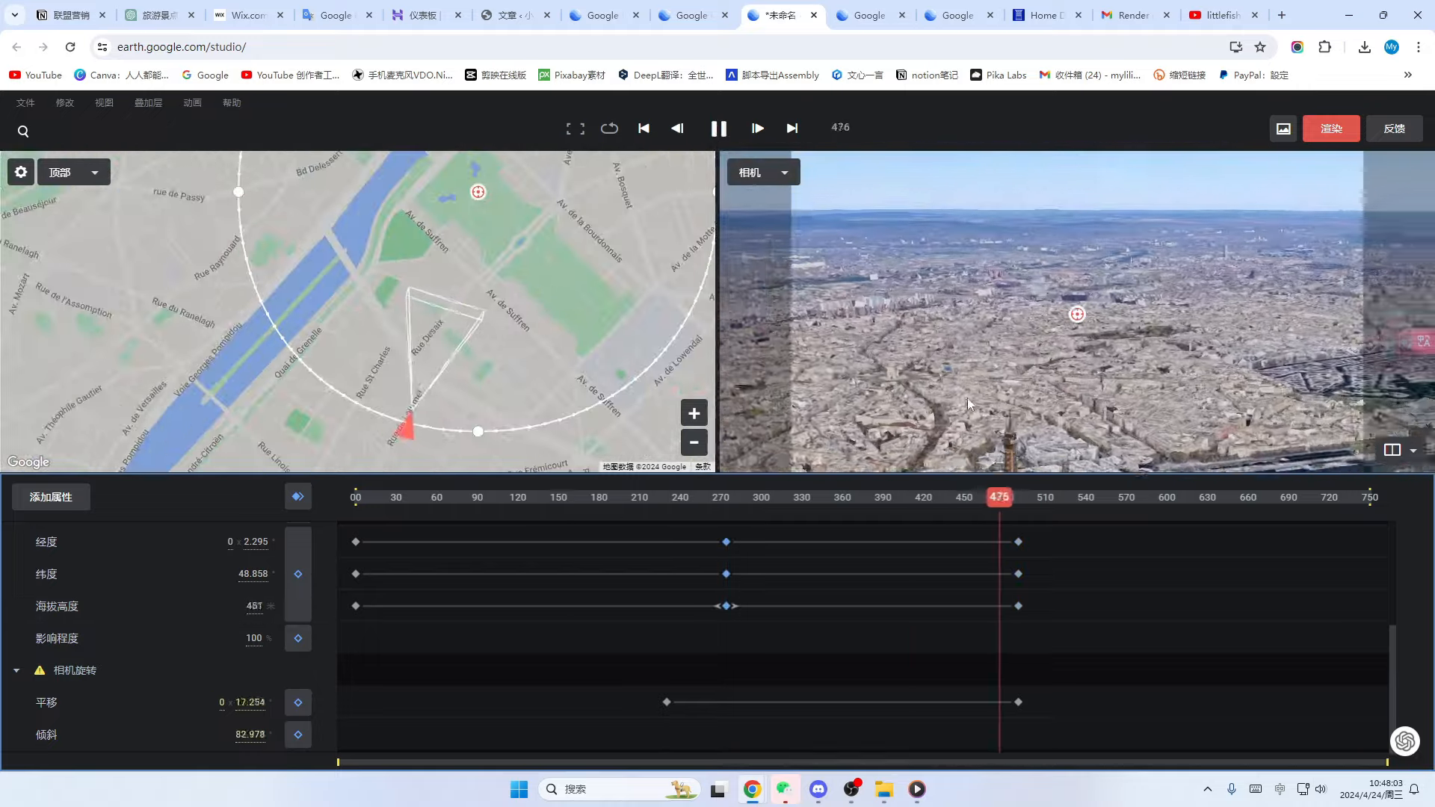
key(space)
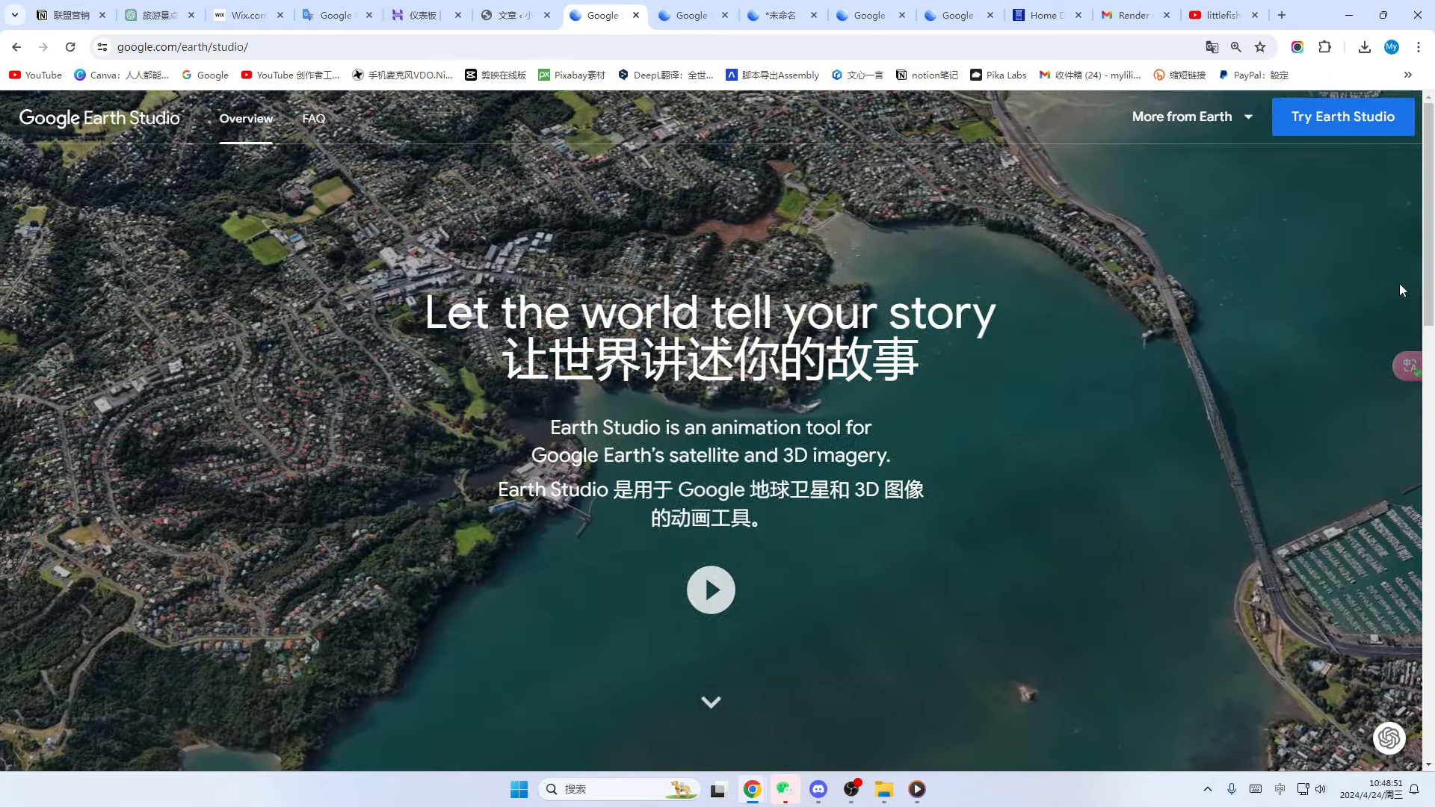
- Start another Earth Studio project from the homepage using the 飞至并环绕 (fly to and orbit) quick-start template
click(1331, 123)
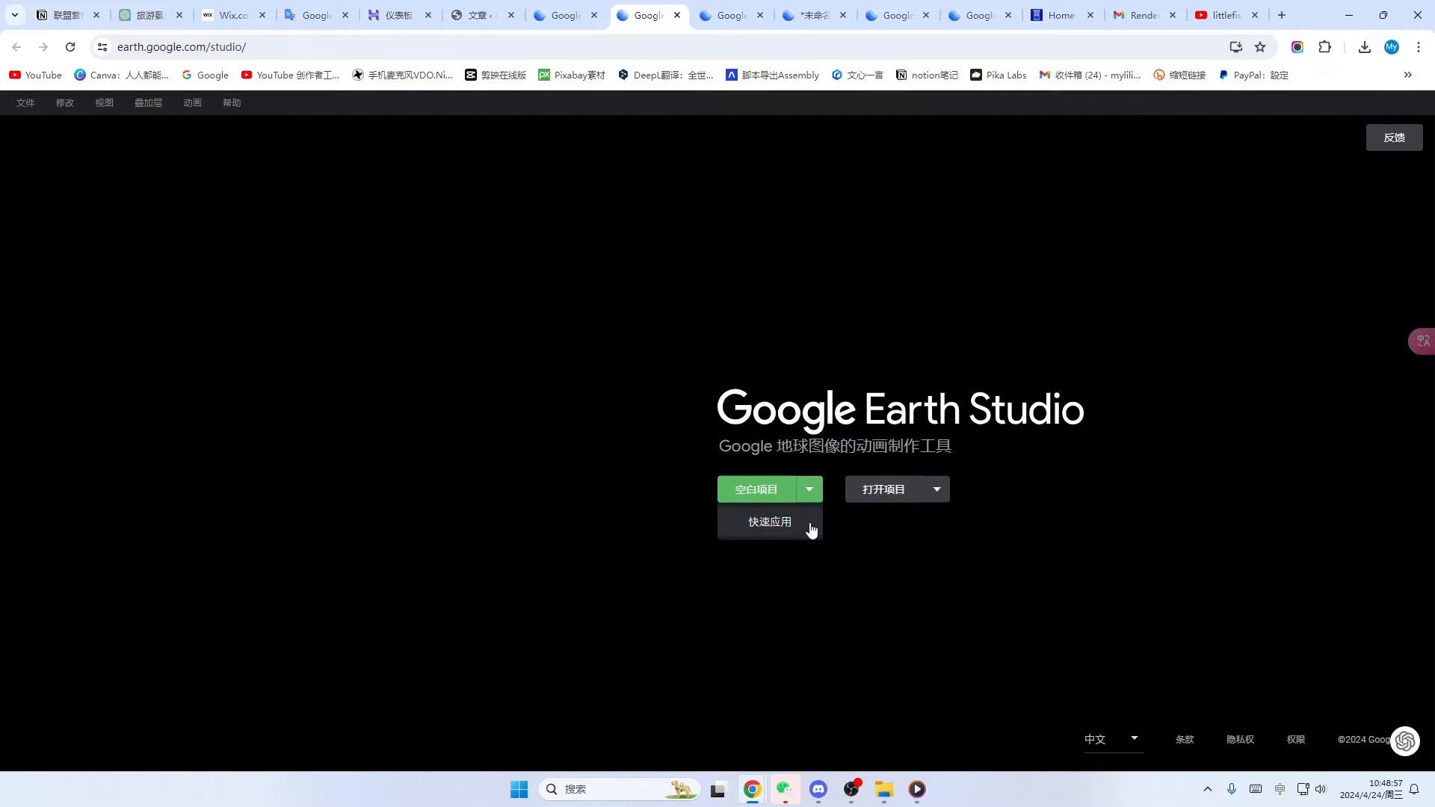
click(764, 525)
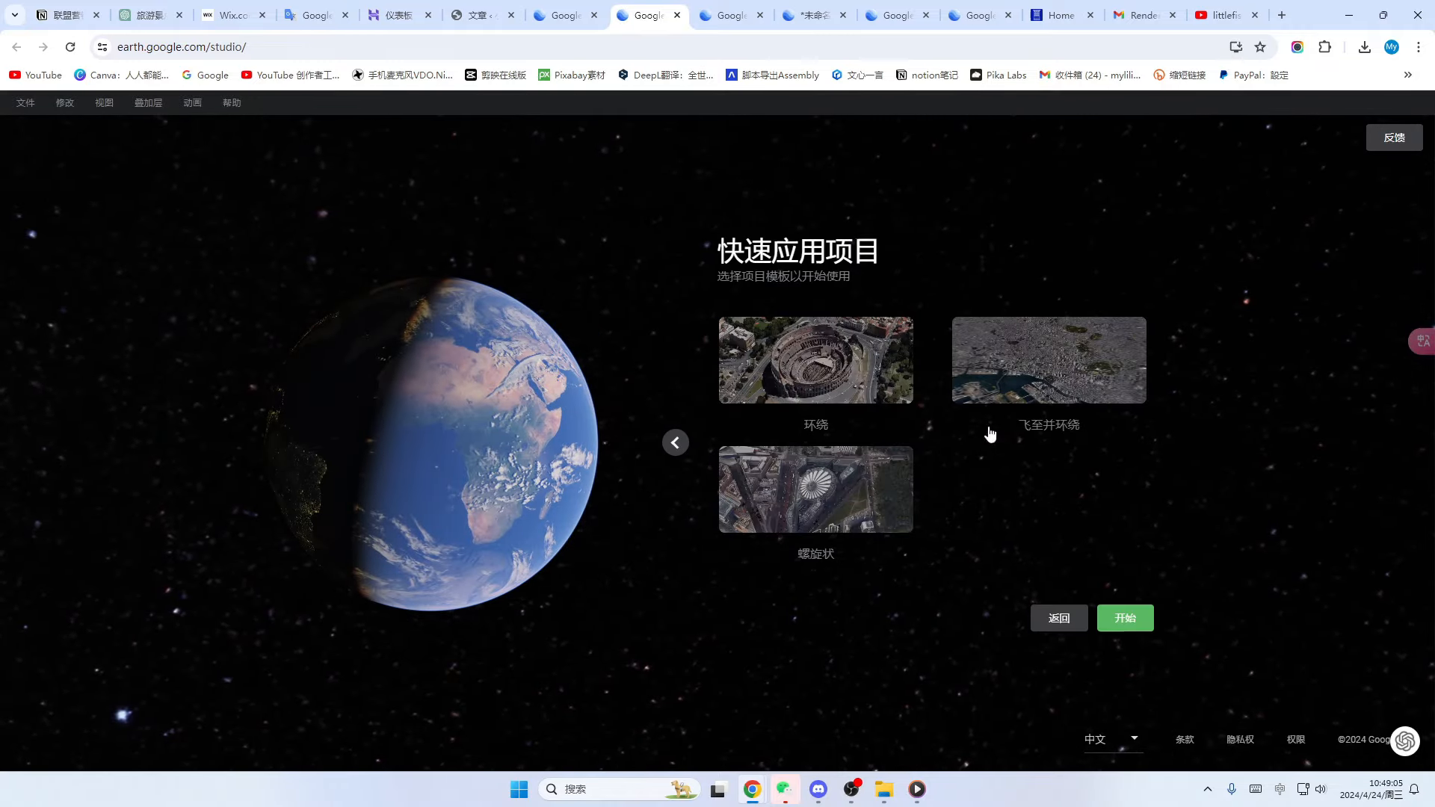
click(1095, 419)
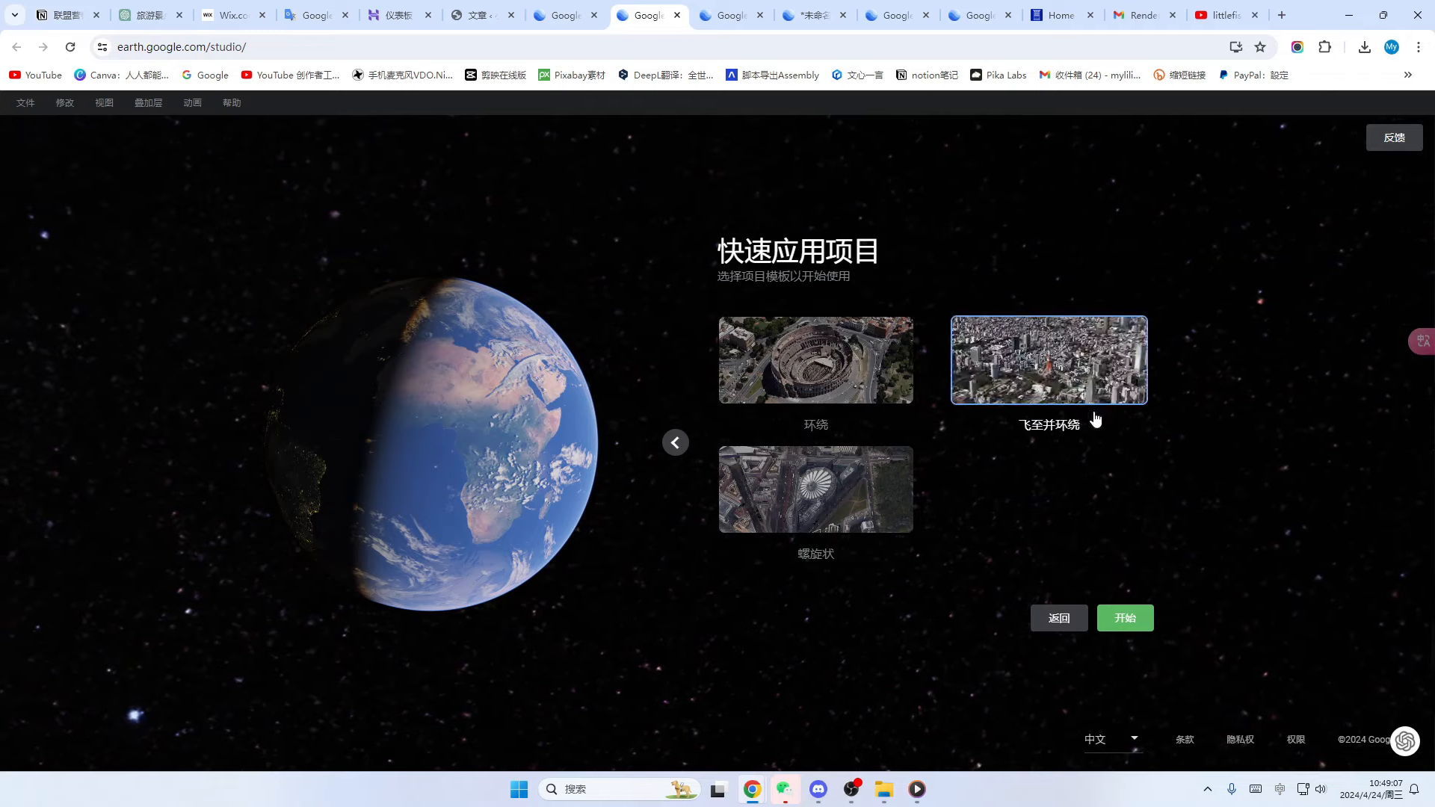
click(1130, 623)
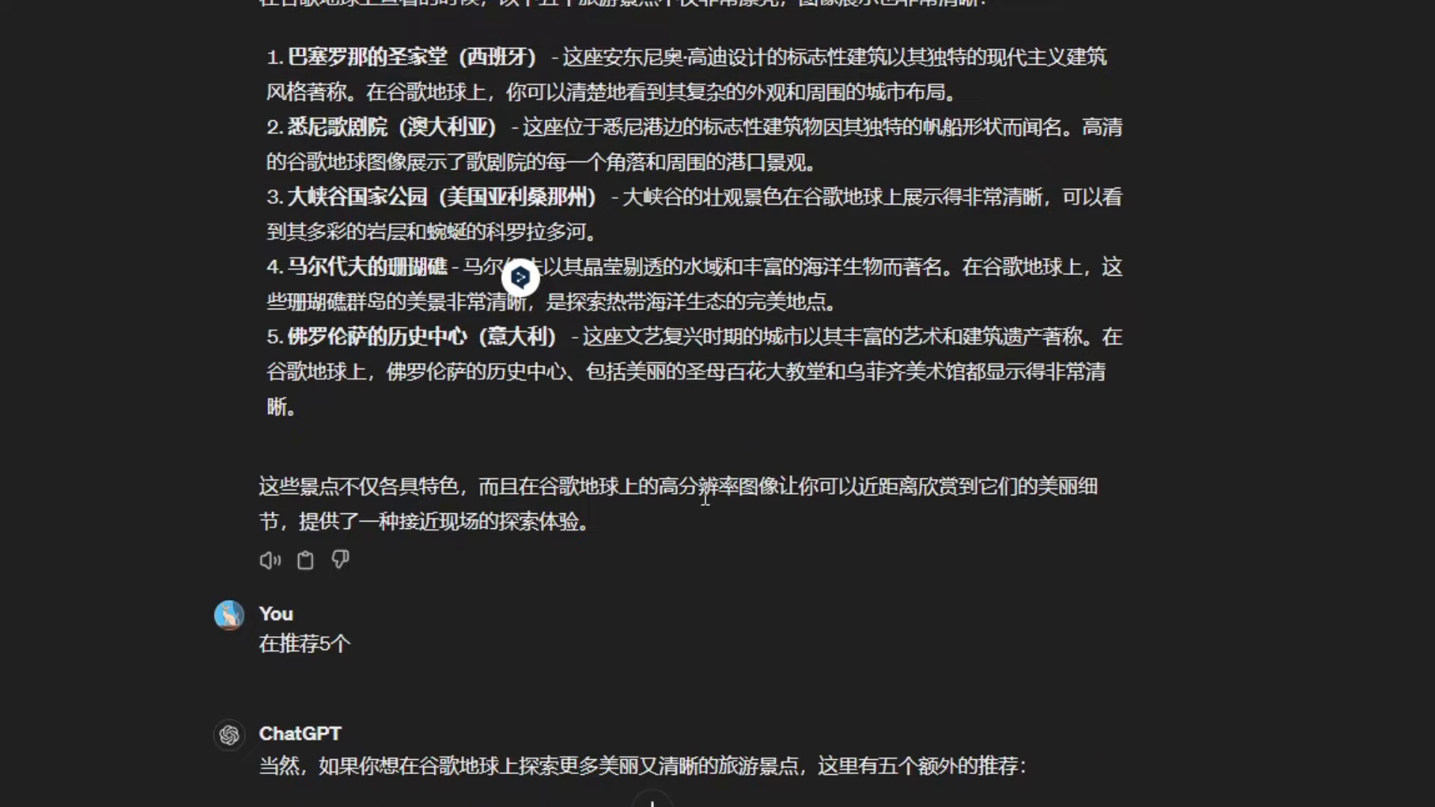
- In the ChatGPT conversation, read through the recommended Google Earth attractions for a landmark for the new animation
scroll(707, 506, up, 8)
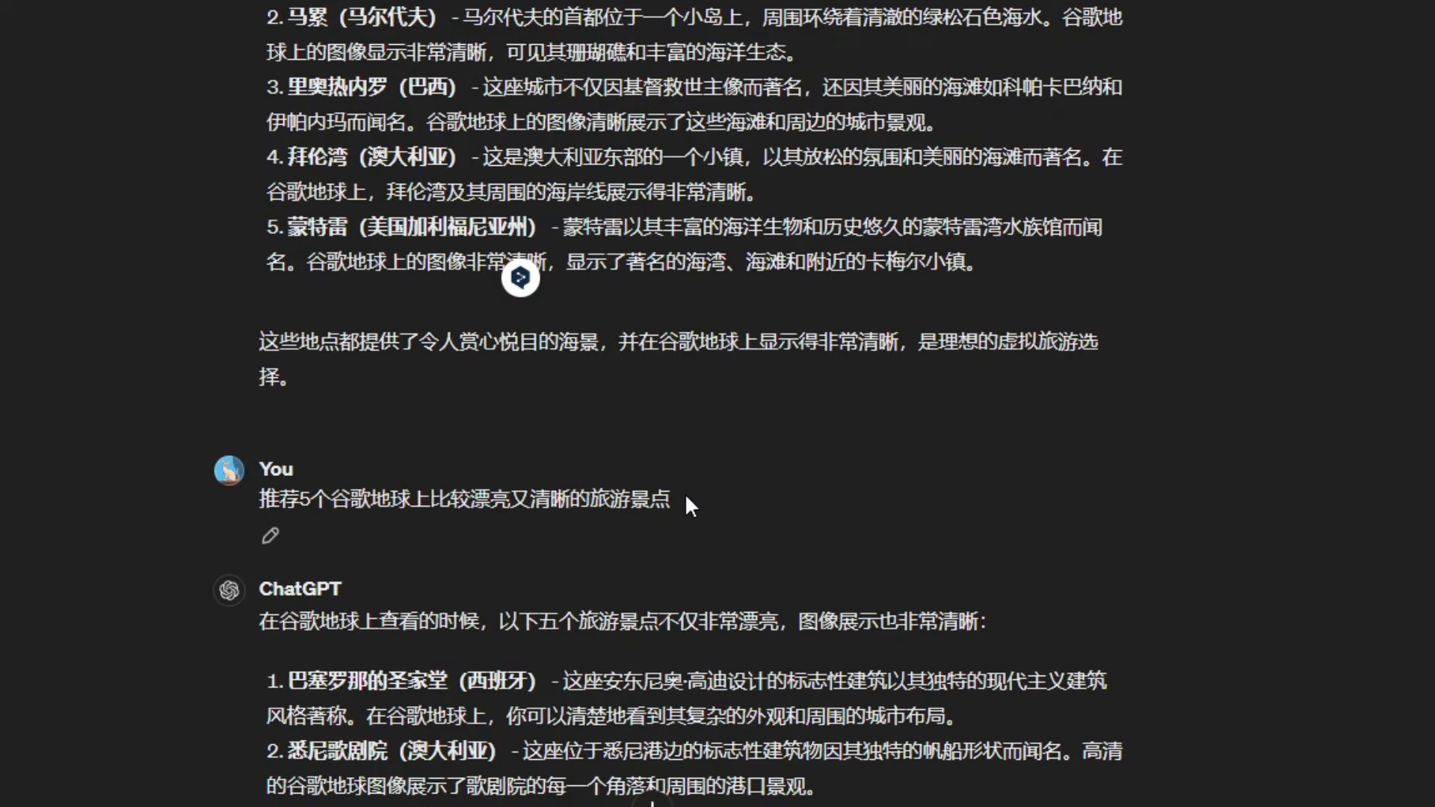
scroll(685, 492, down, 3)
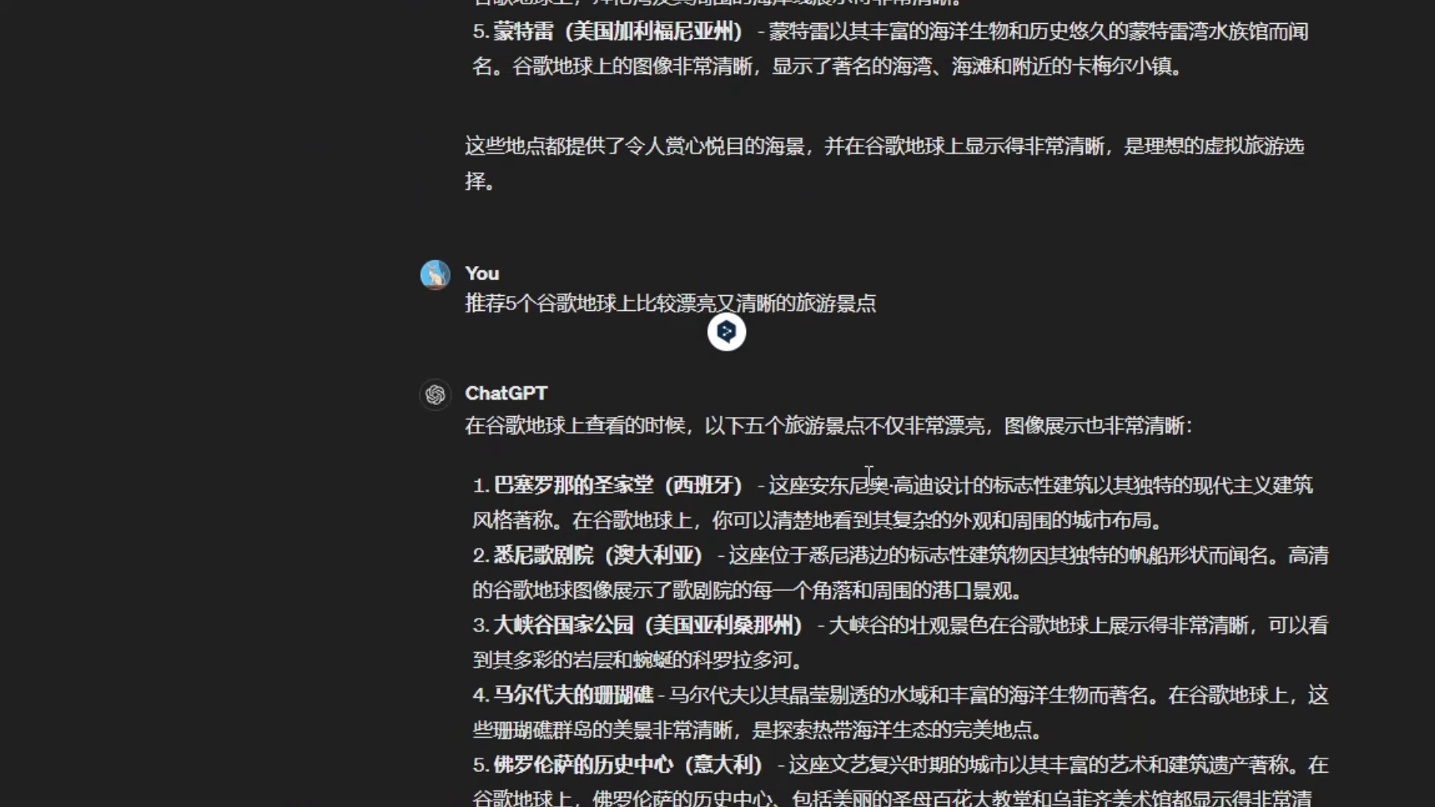
scroll(866, 465, up, 3)
scroll(912, 516, down, 4)
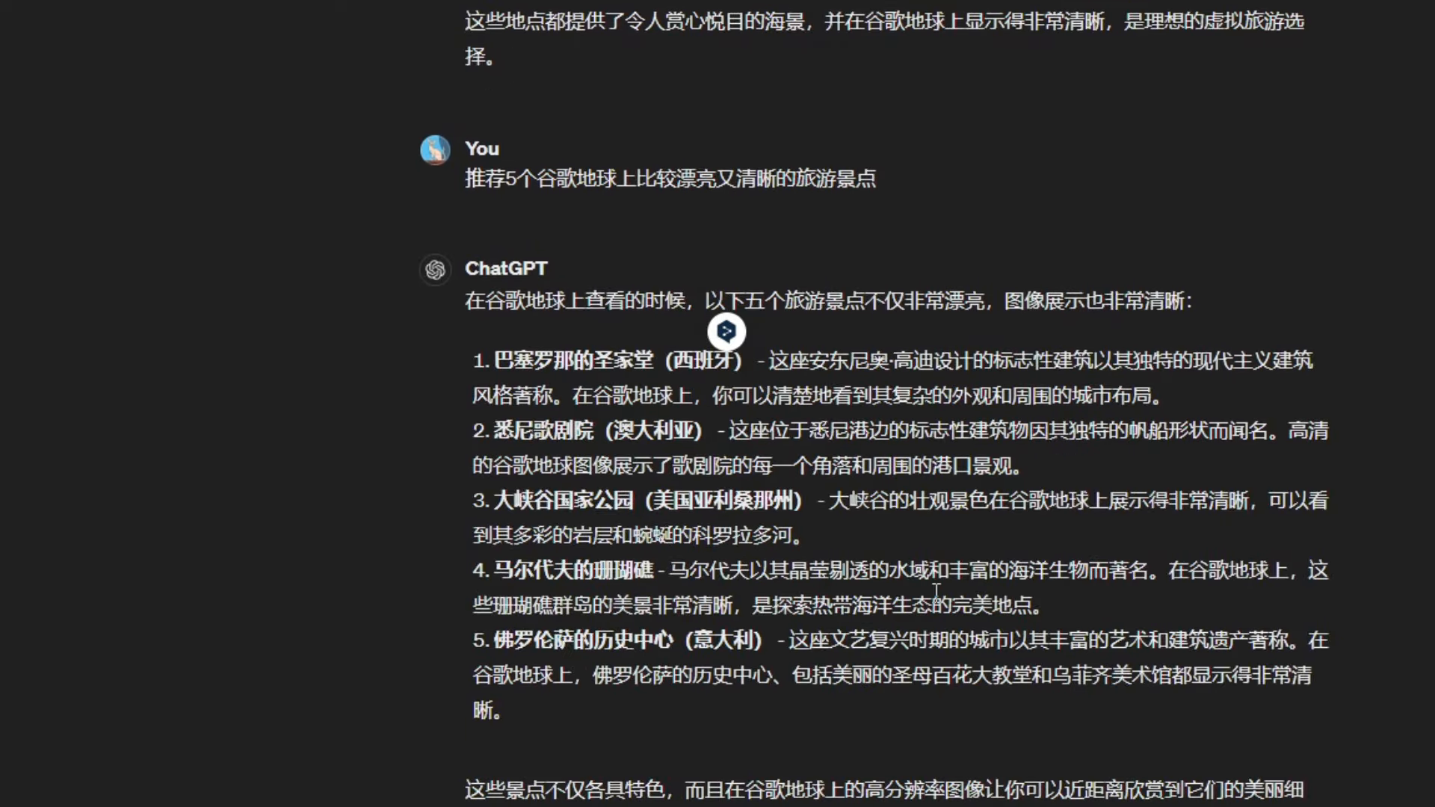
scroll(936, 590, down, 5)
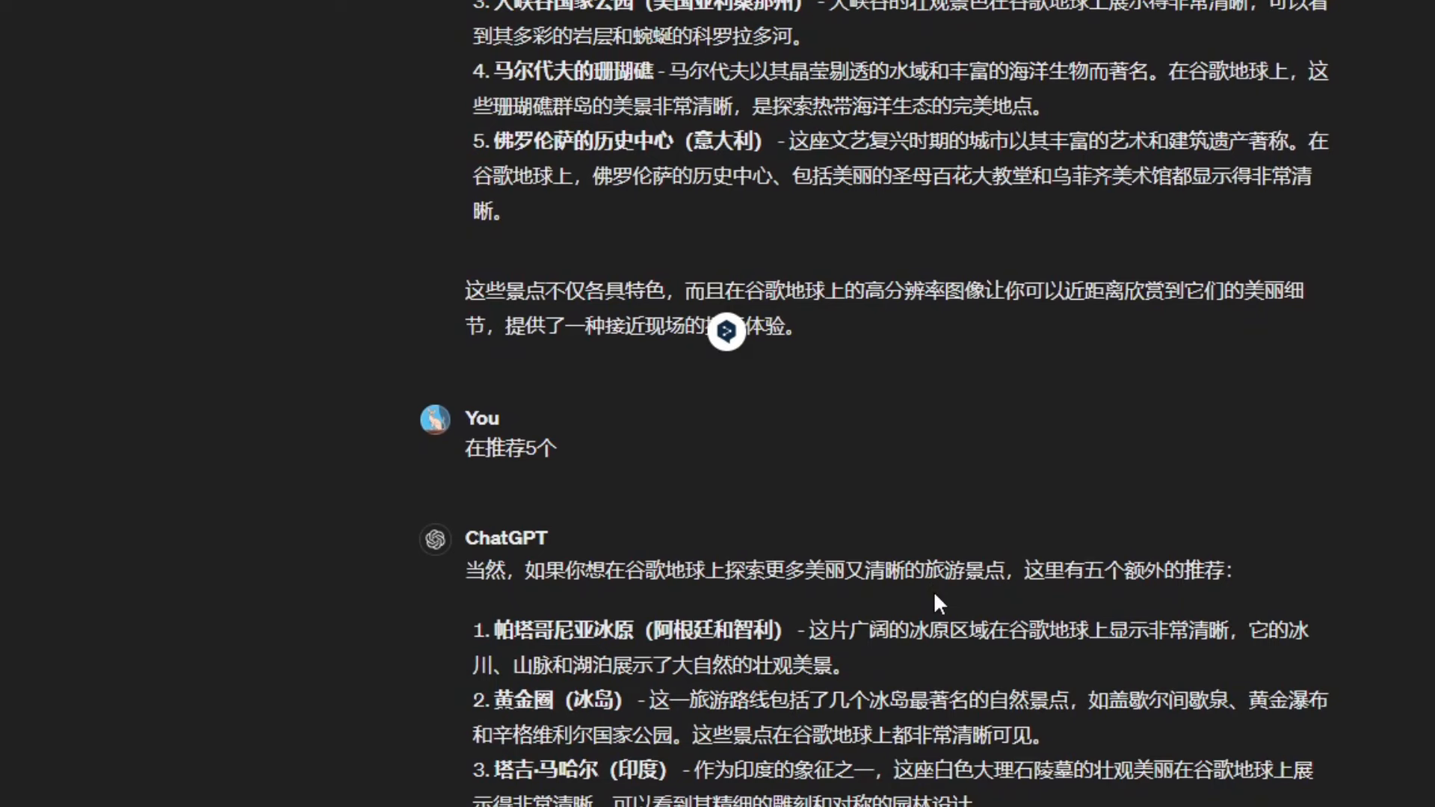
scroll(934, 596, down, 4)
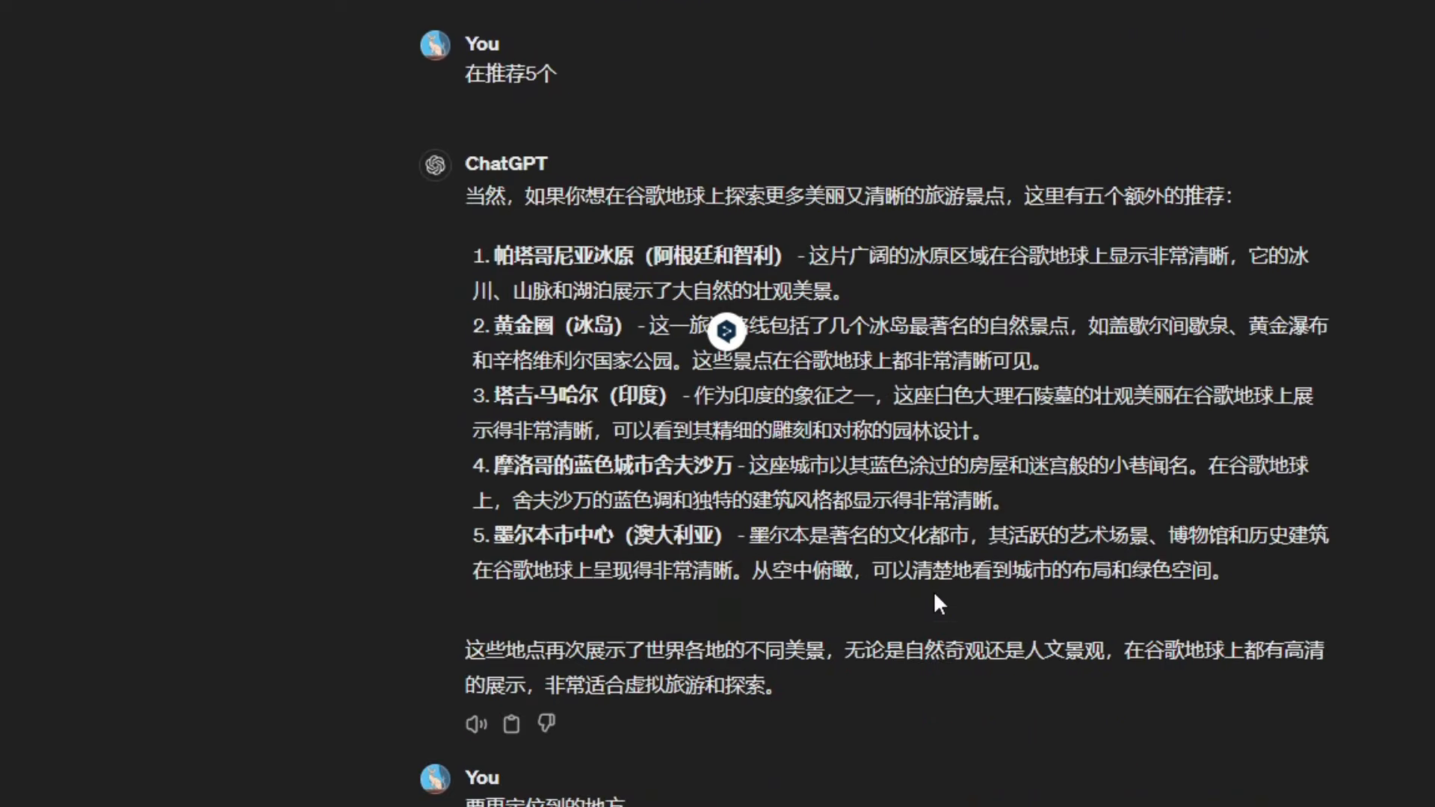
scroll(934, 590, down, 6)
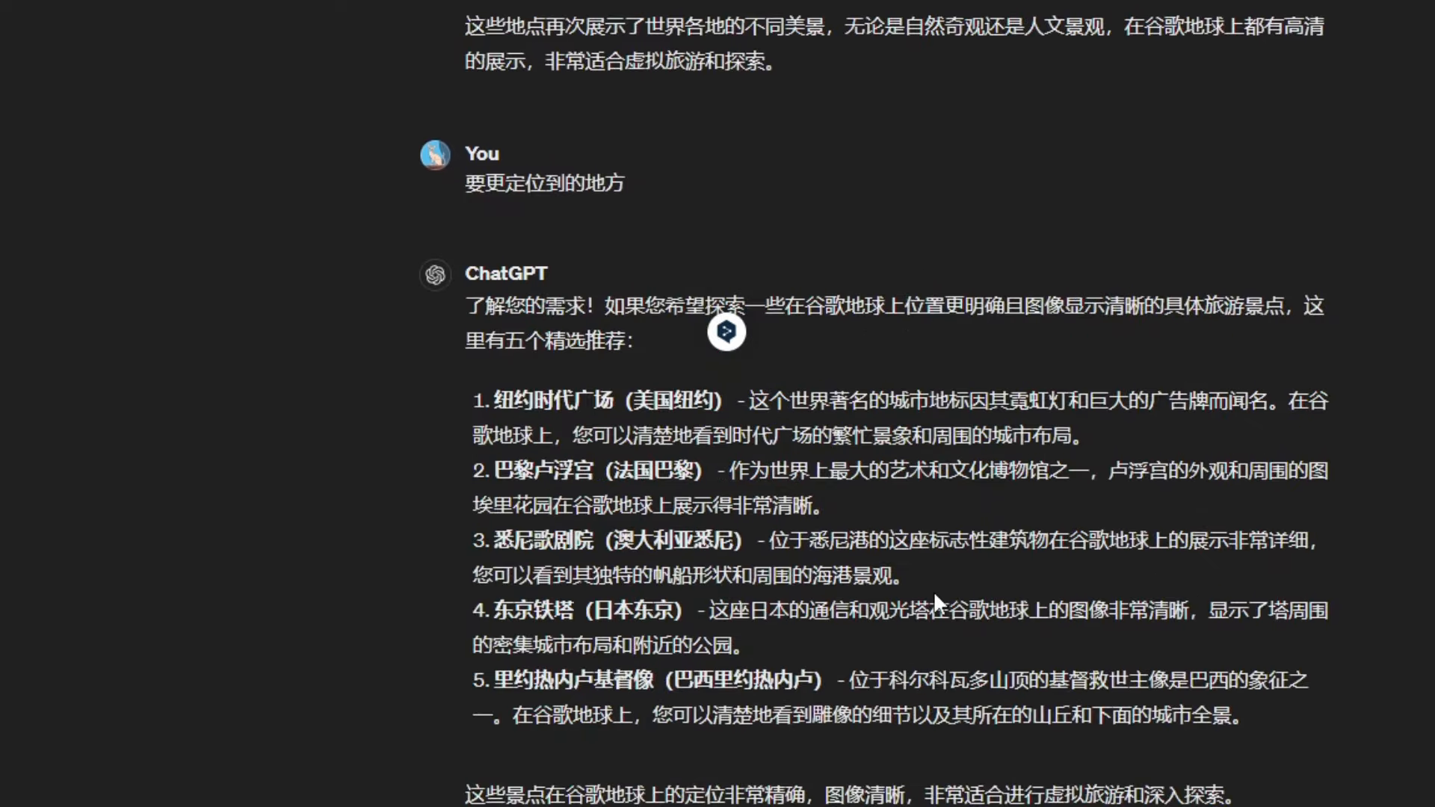
scroll(934, 591, down, 3)
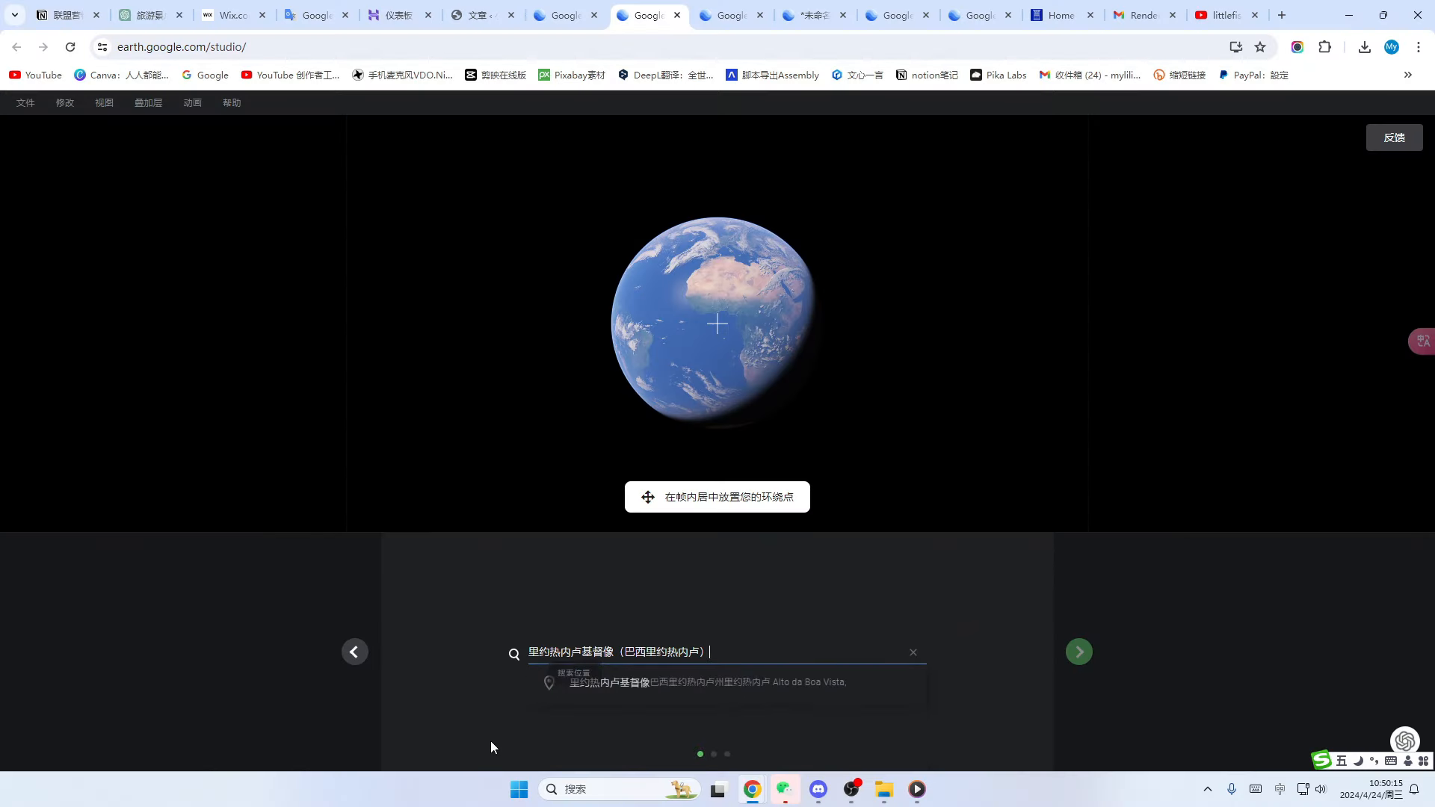
- Back in Earth Studio, search the orbit point for 里约热内卢基督像（巴西里约热内卢）, pick the Alto da Boa Vista result, and position it on the statue's platform
click(597, 690)
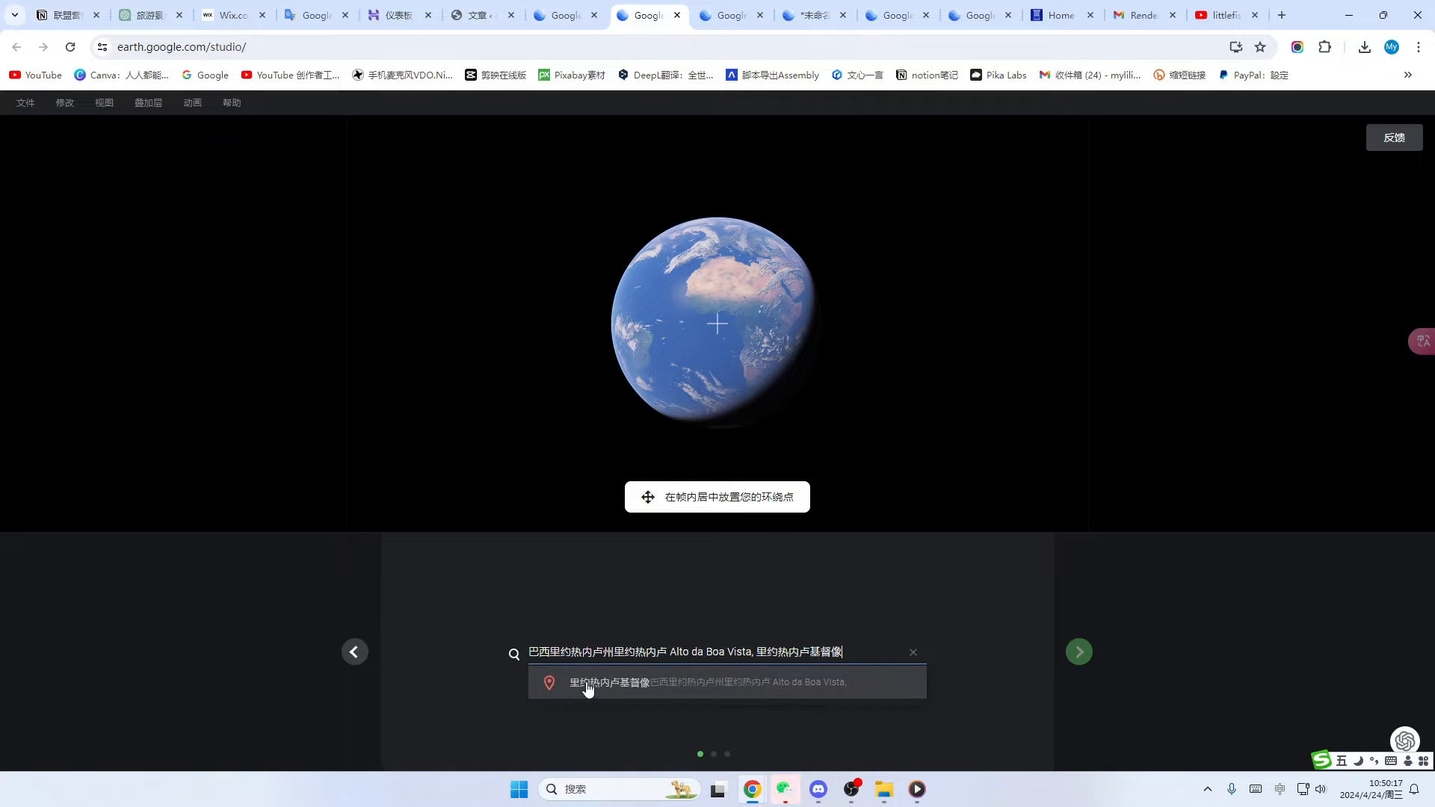
click(593, 684)
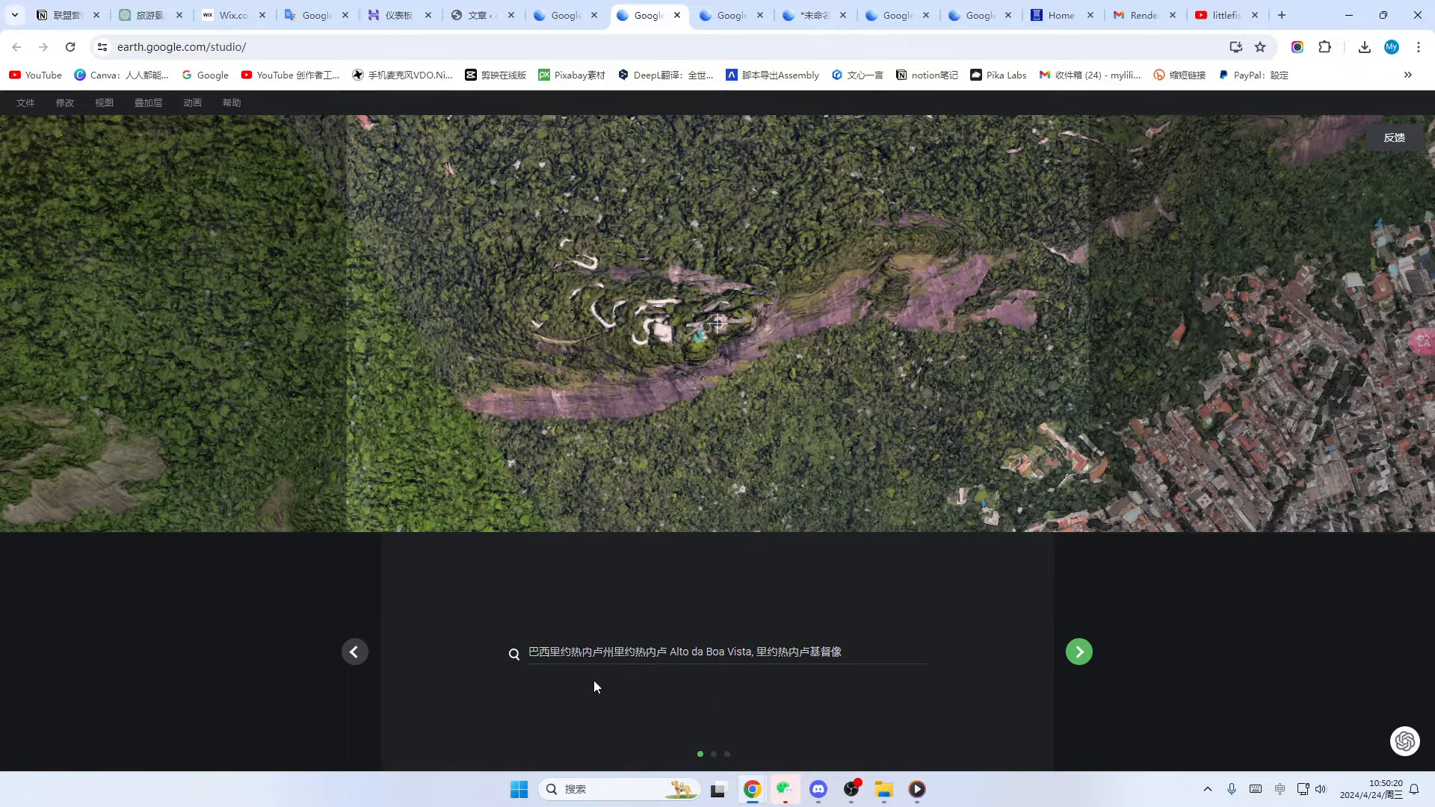
scroll(771, 360, up, 5)
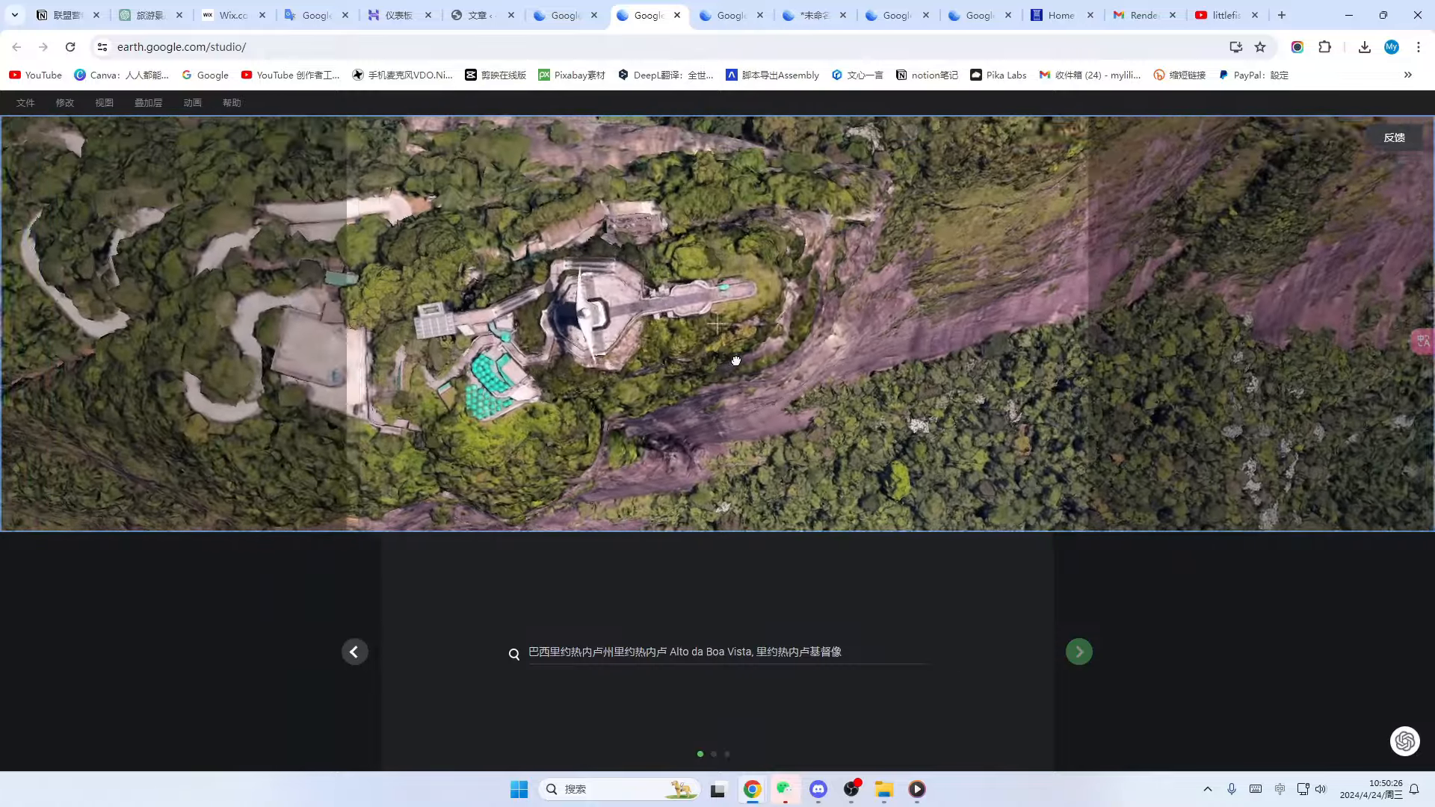
drag(736, 361, 851, 367)
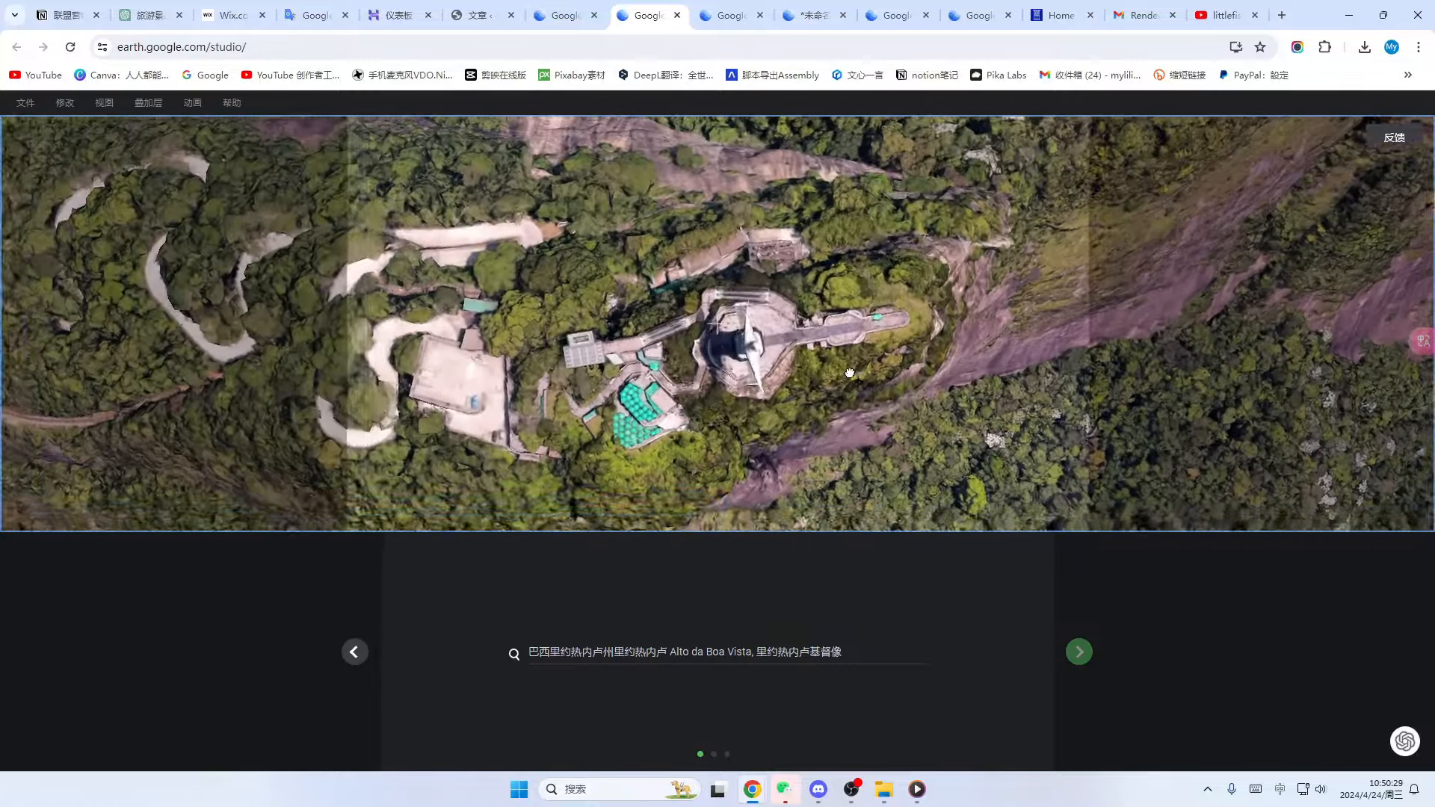
scroll(890, 376, up, 5)
drag(723, 304, 863, 306)
scroll(911, 309, up, 3)
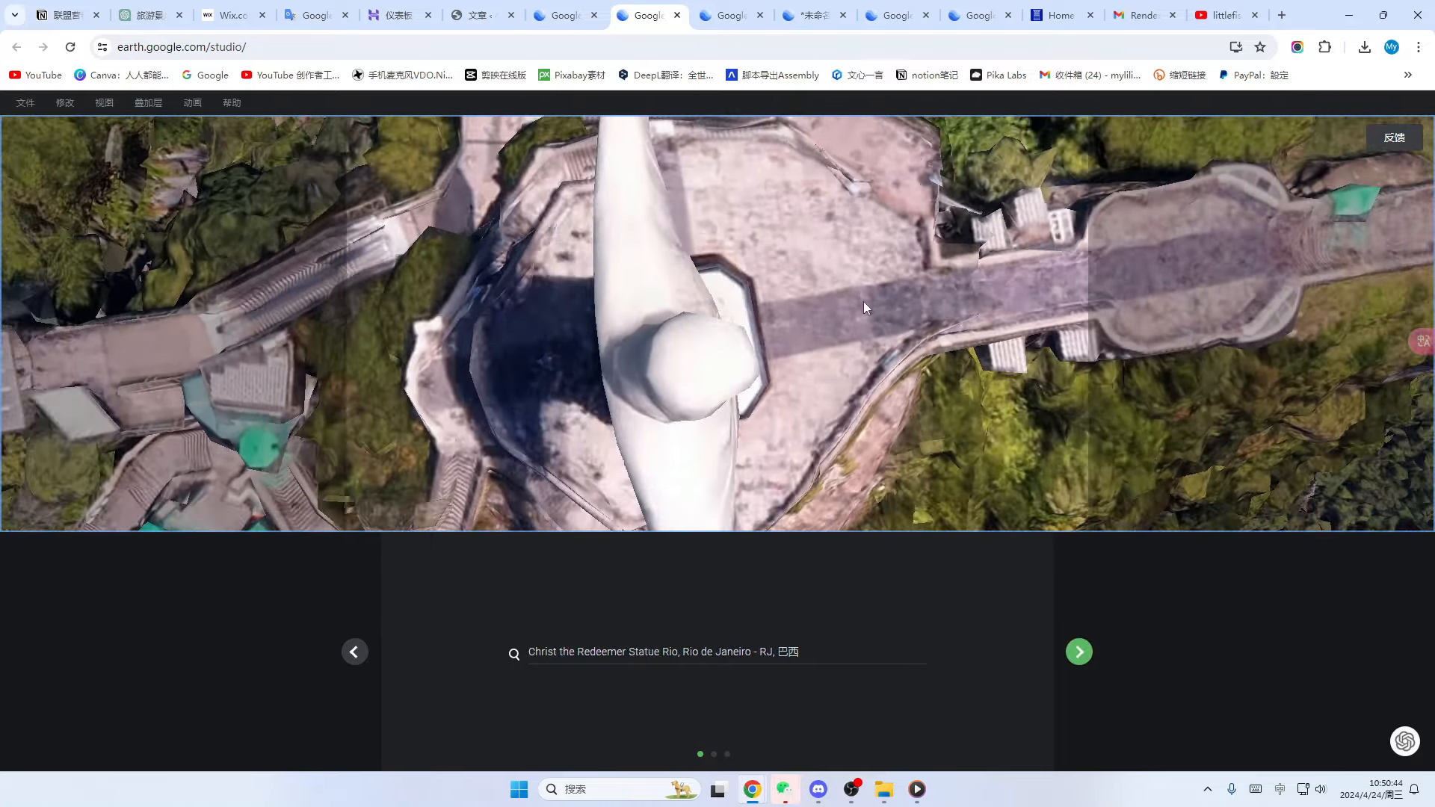
scroll(867, 317, down, 6)
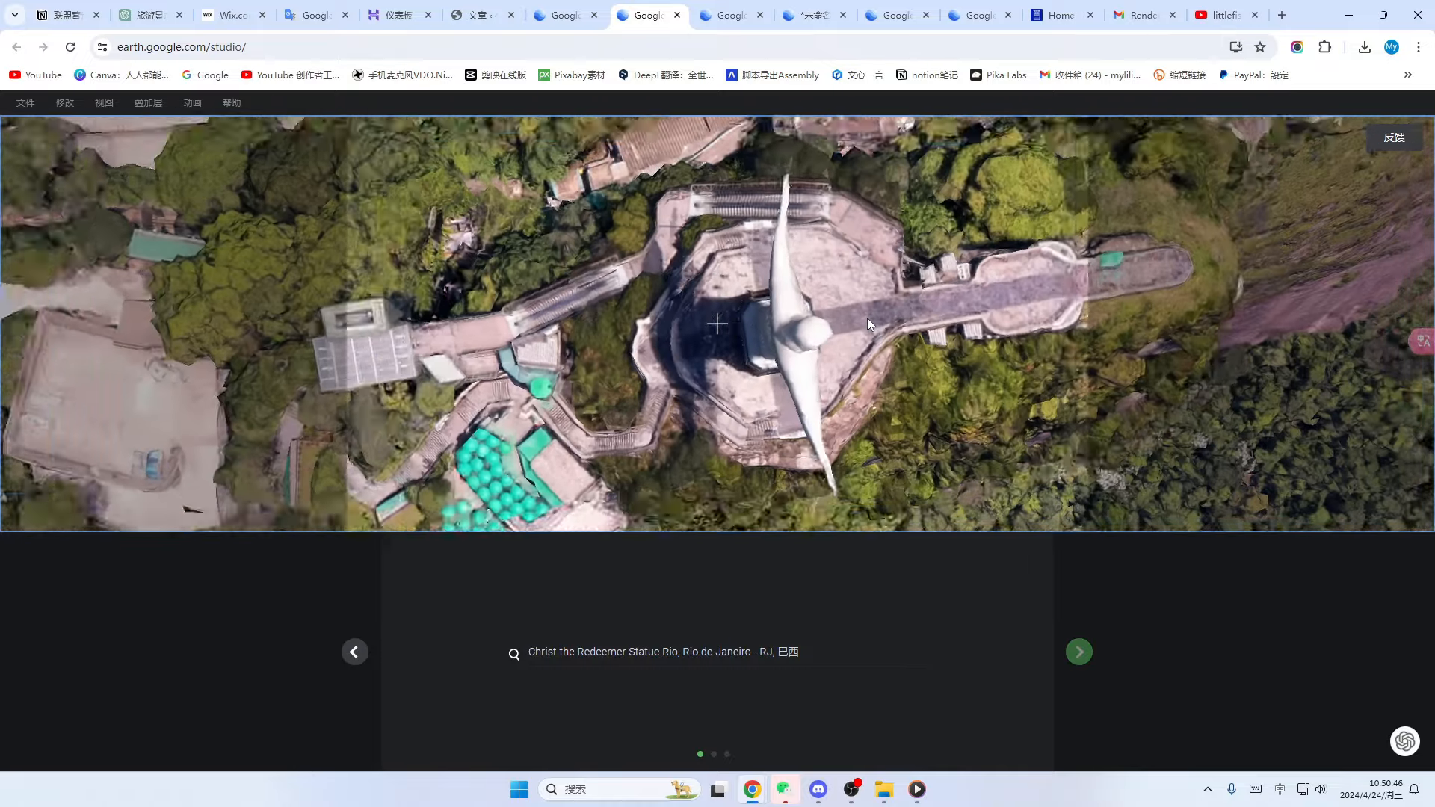
- Frame the Christ the Redeemer site from above, confirm it as the orbit point, and pause the flight preview with the statue in view
scroll(867, 317, up, 4)
scroll(867, 317, down, 5)
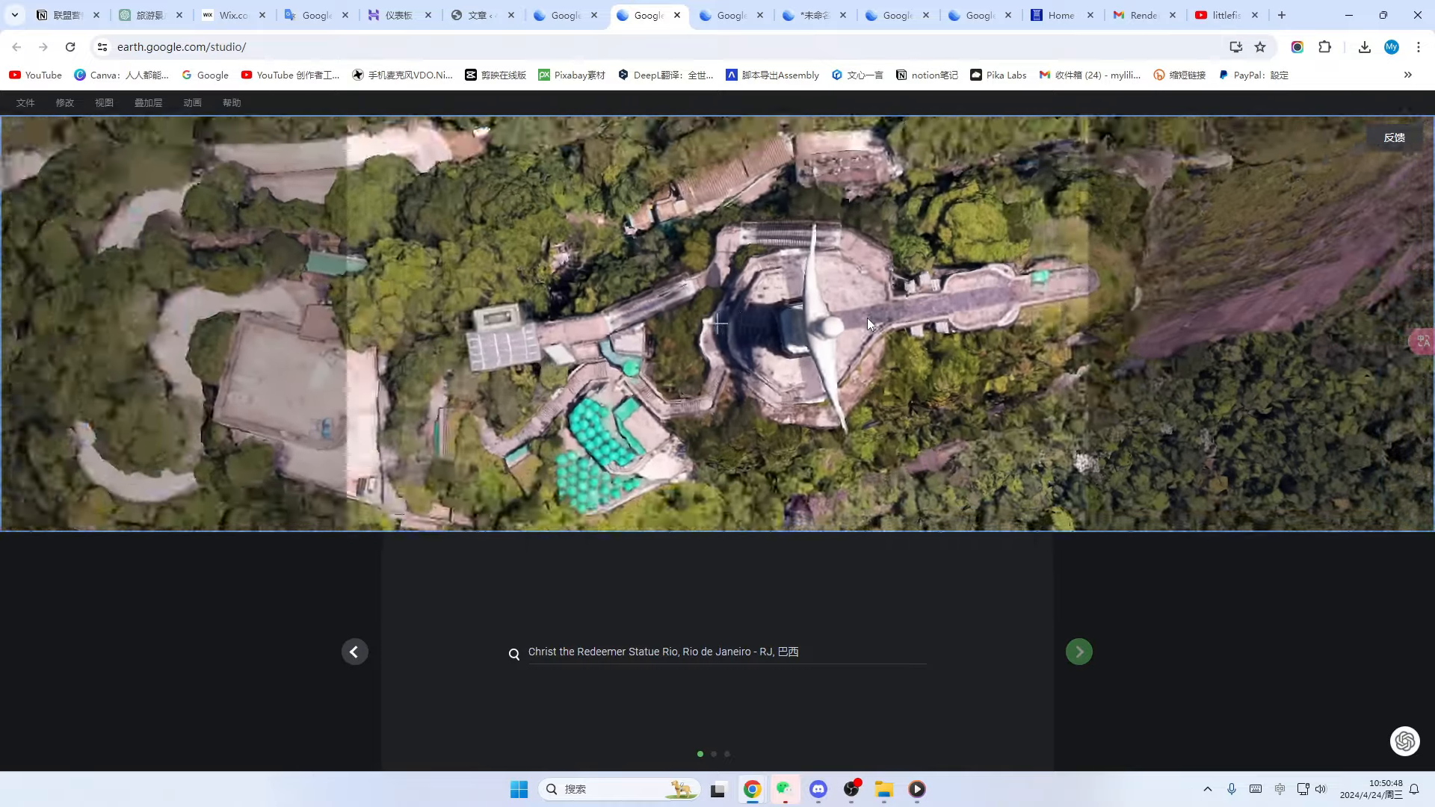
scroll(867, 316, up, 5)
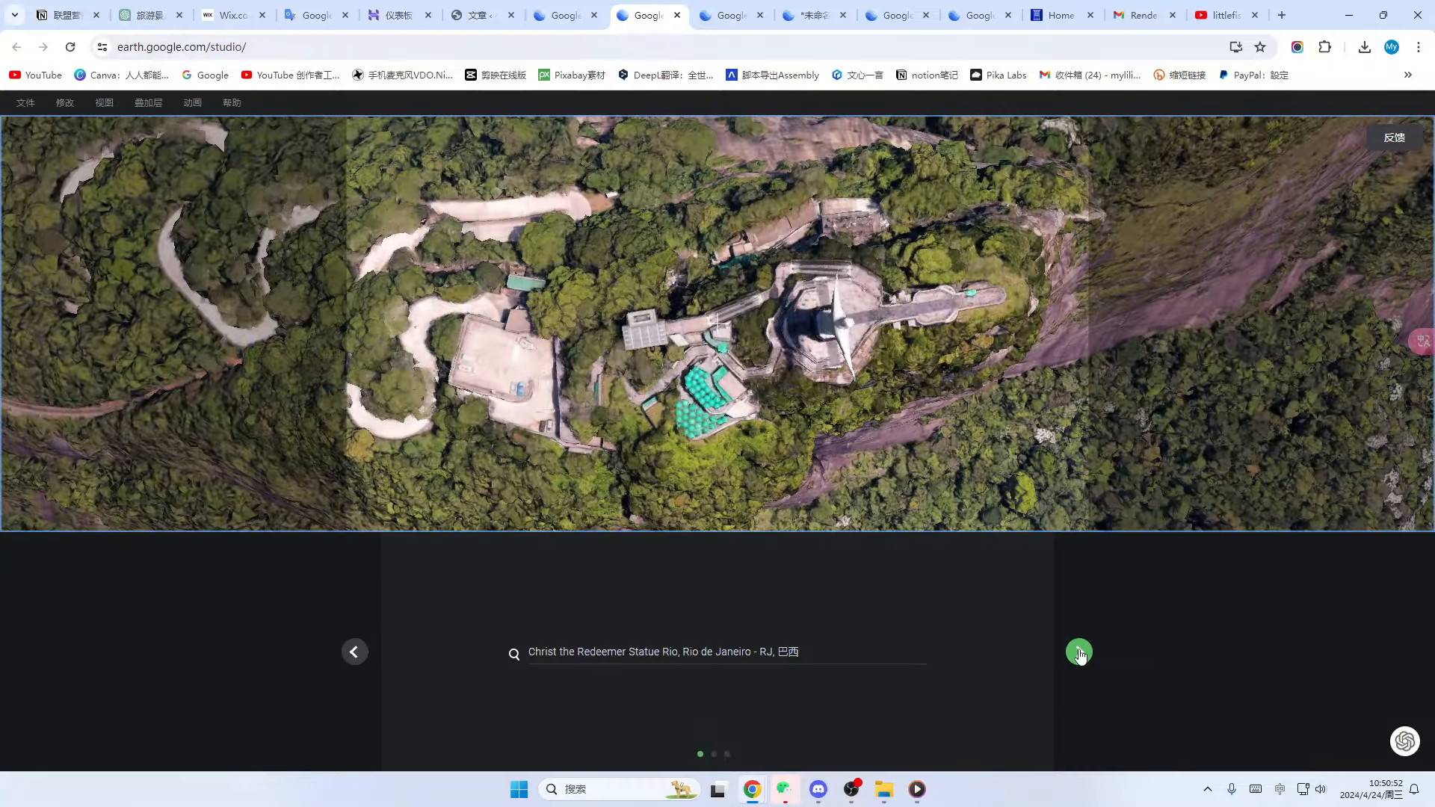
click(1078, 653)
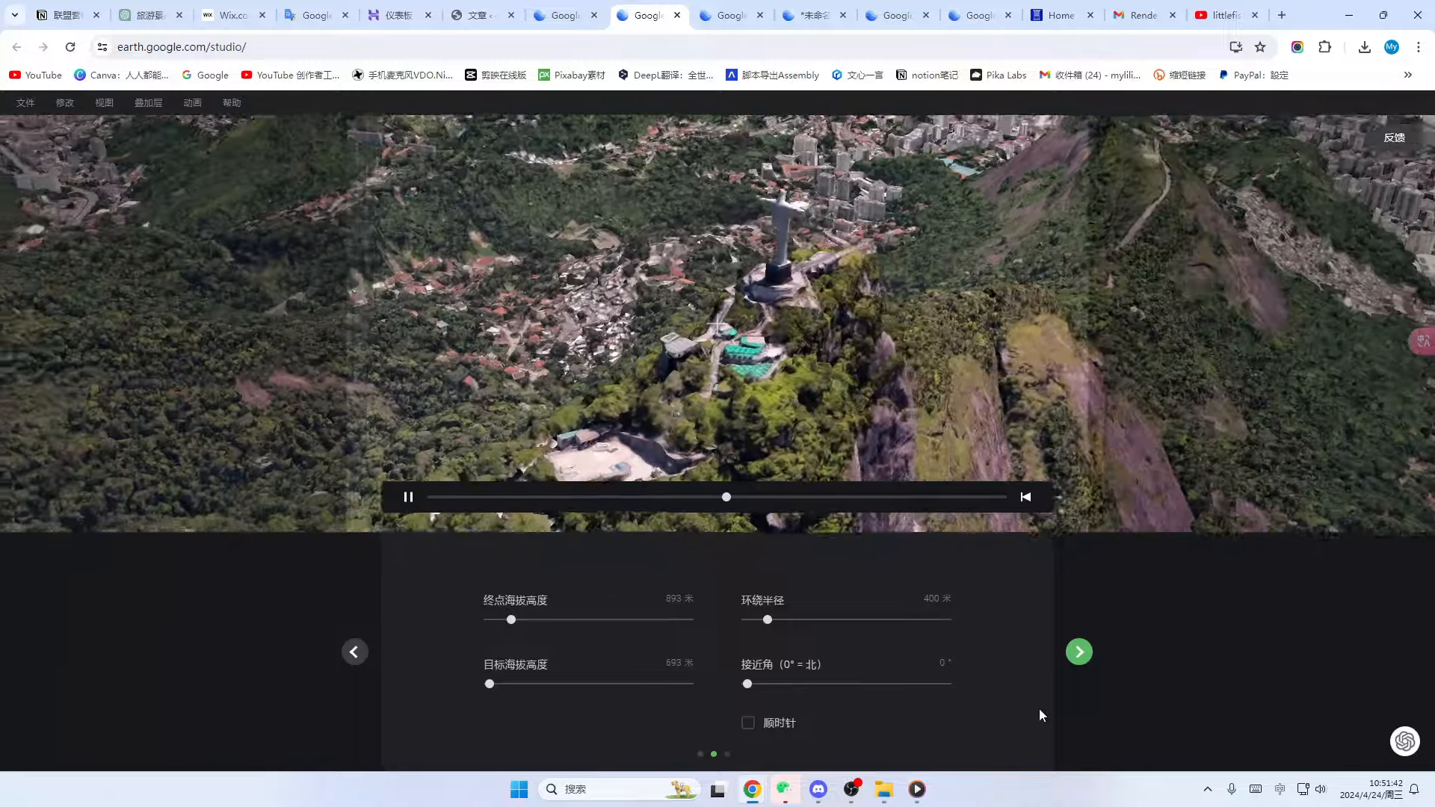
click(408, 497)
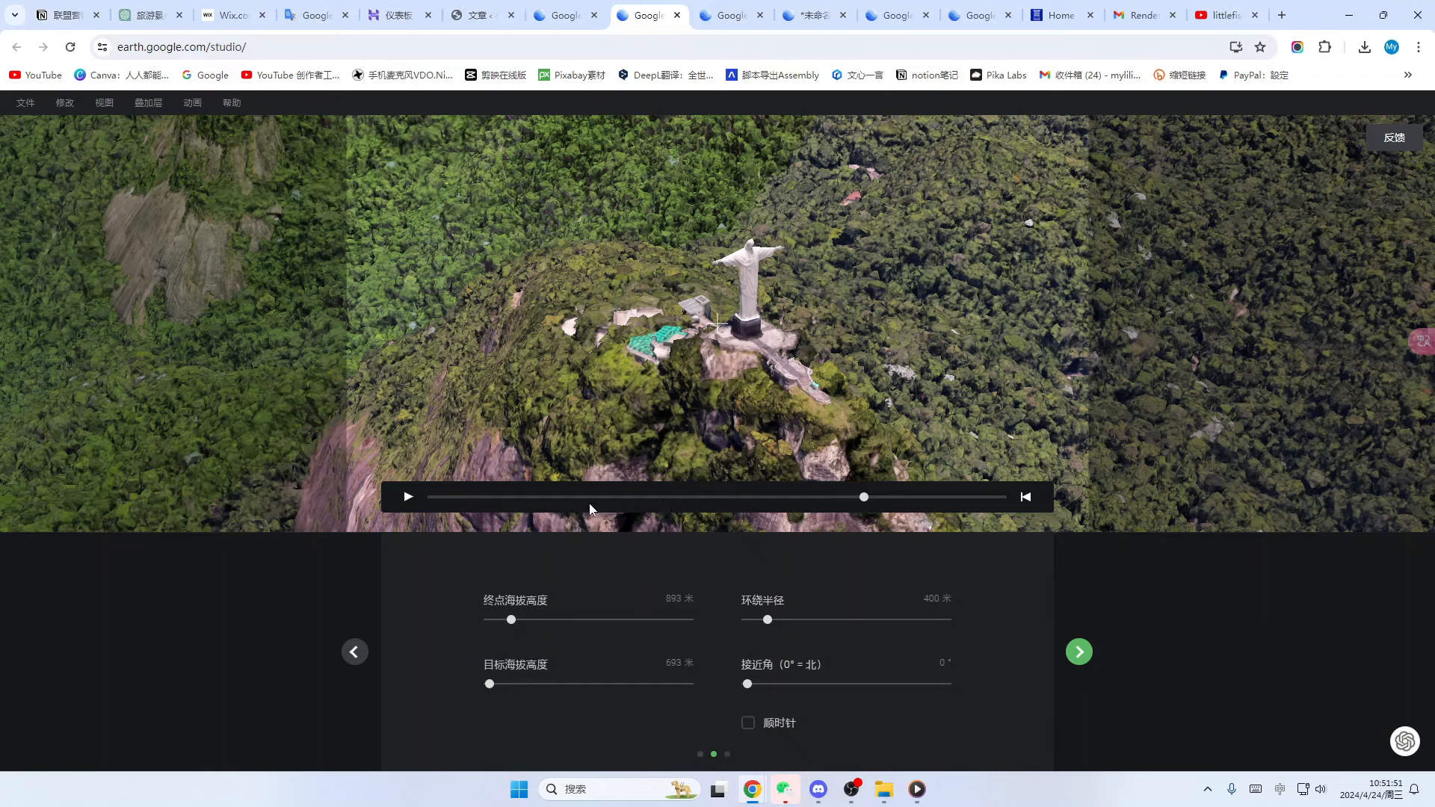
- Set the end altitude (终点海拔高度) to 815 m, orbit radius (环绕半径) to 385 m and target altitude (目标海拔高度) to 707 m, with clockwise (顺时针) orbiting
mouse_move(512, 620)
mouse_down()
mouse_move(593, 636)
mouse_move(505, 639)
mouse_up()
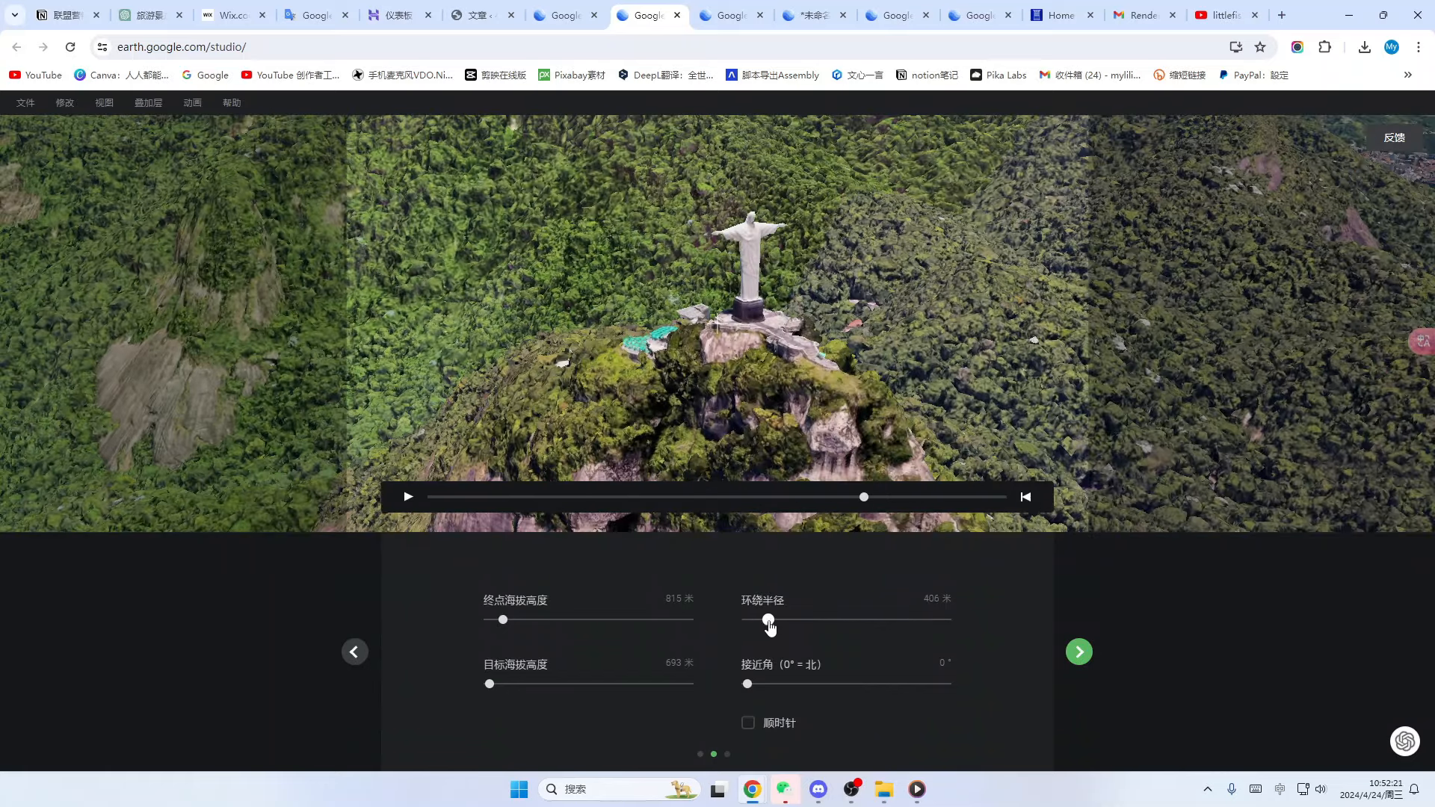
mouse_move(770, 626)
mouse_down()
mouse_move(835, 635)
mouse_move(766, 638)
mouse_up()
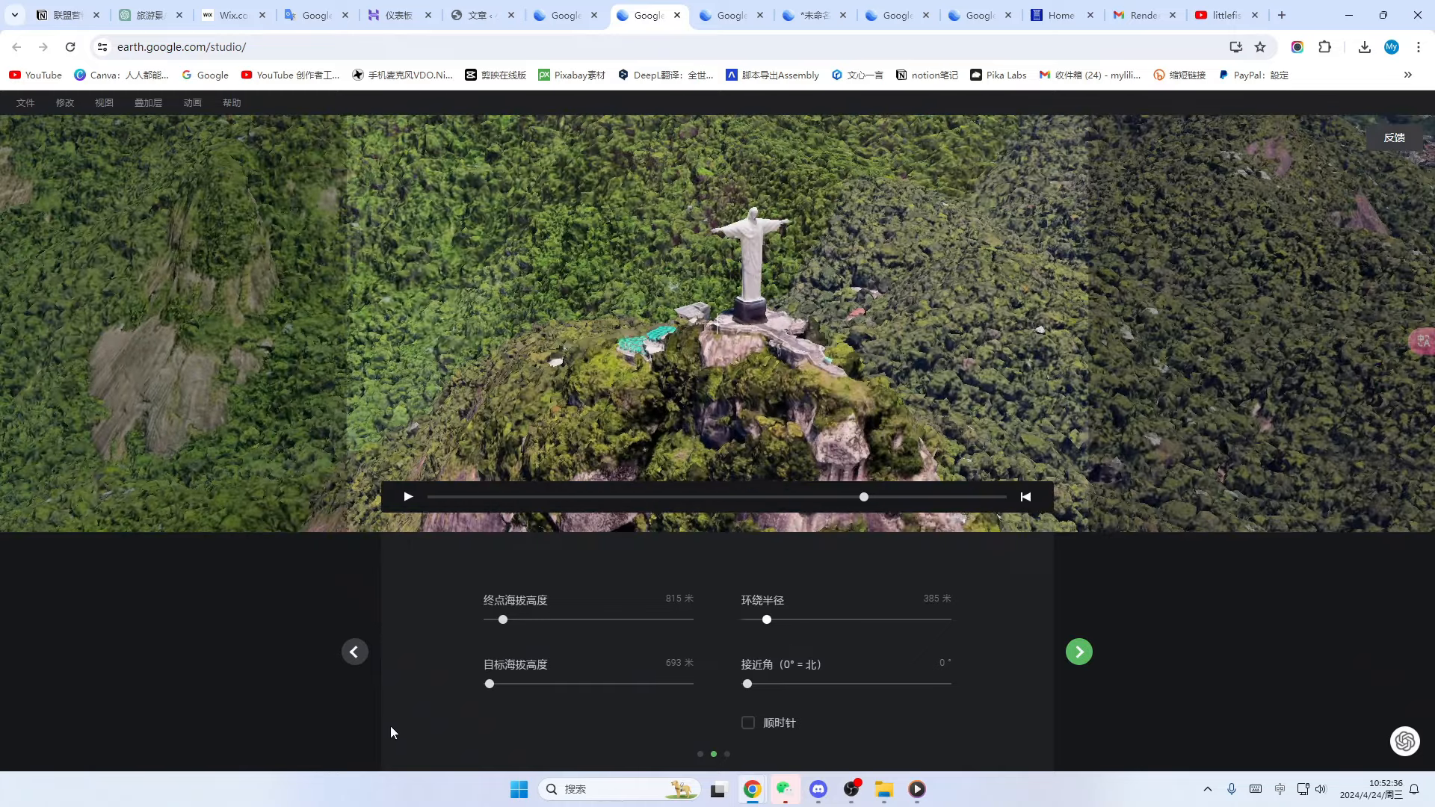
drag(491, 689, 503, 695)
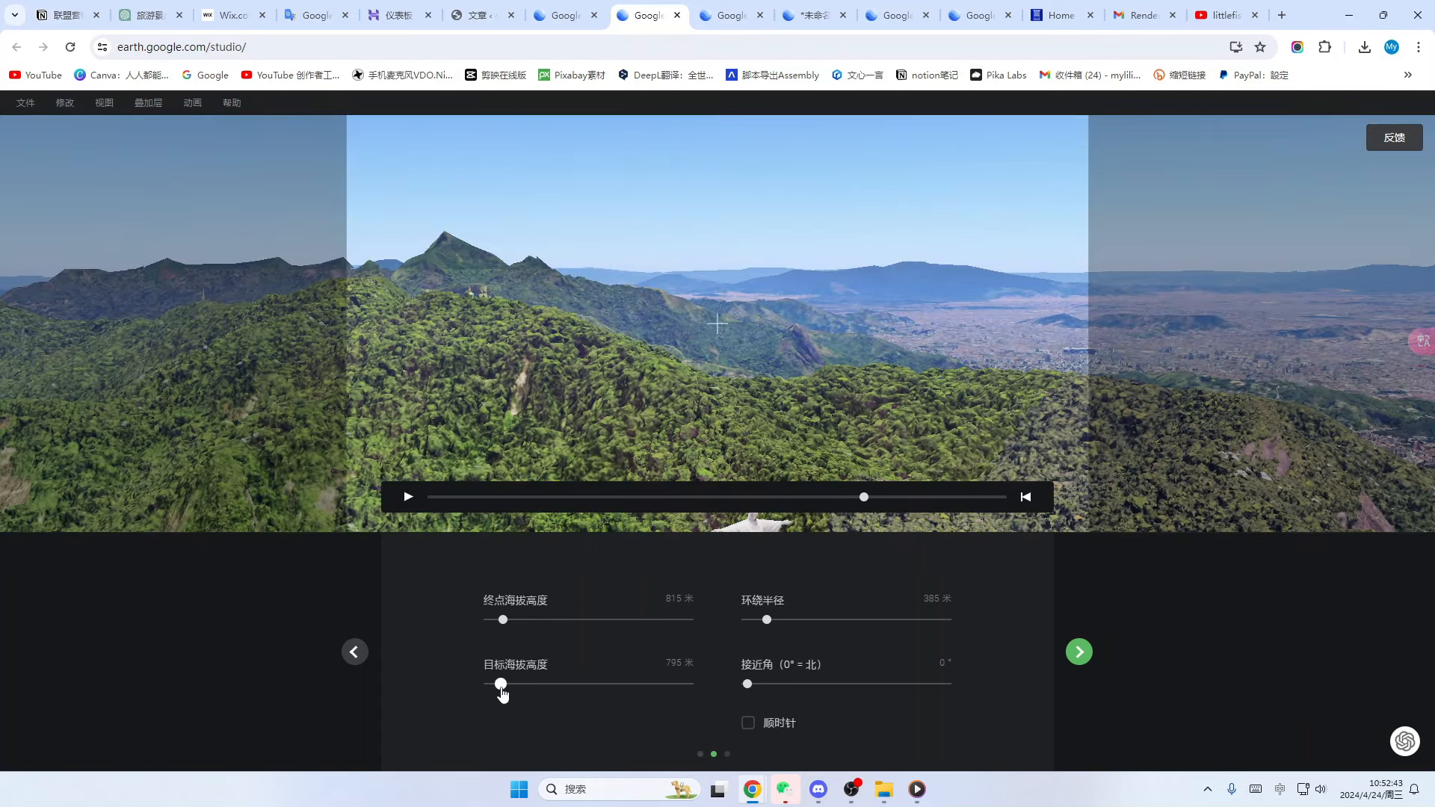
drag(503, 694, 492, 697)
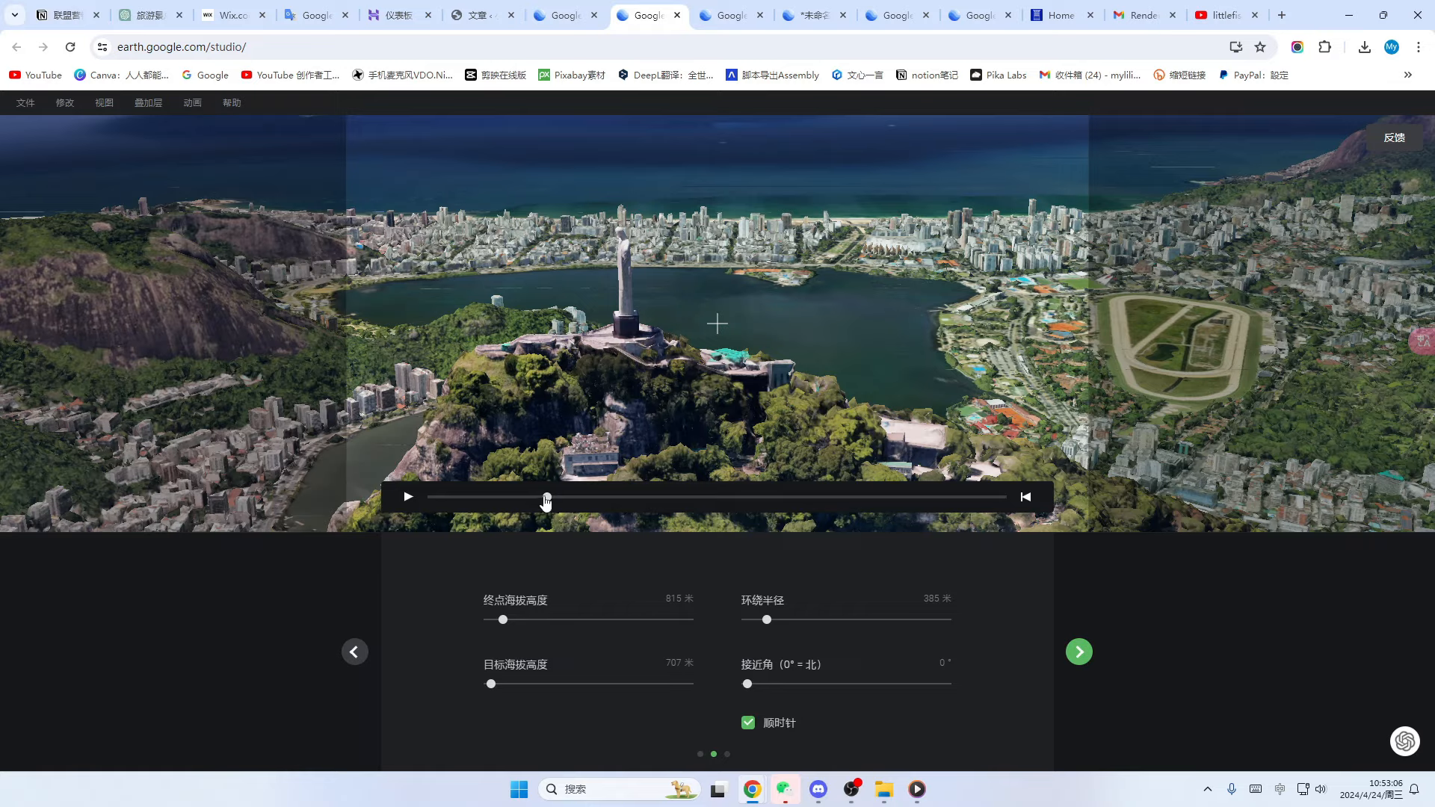
- Preview the clockwise flight from its beginning and pause during the approach to the statue
drag(546, 498, 413, 501)
click(407, 498)
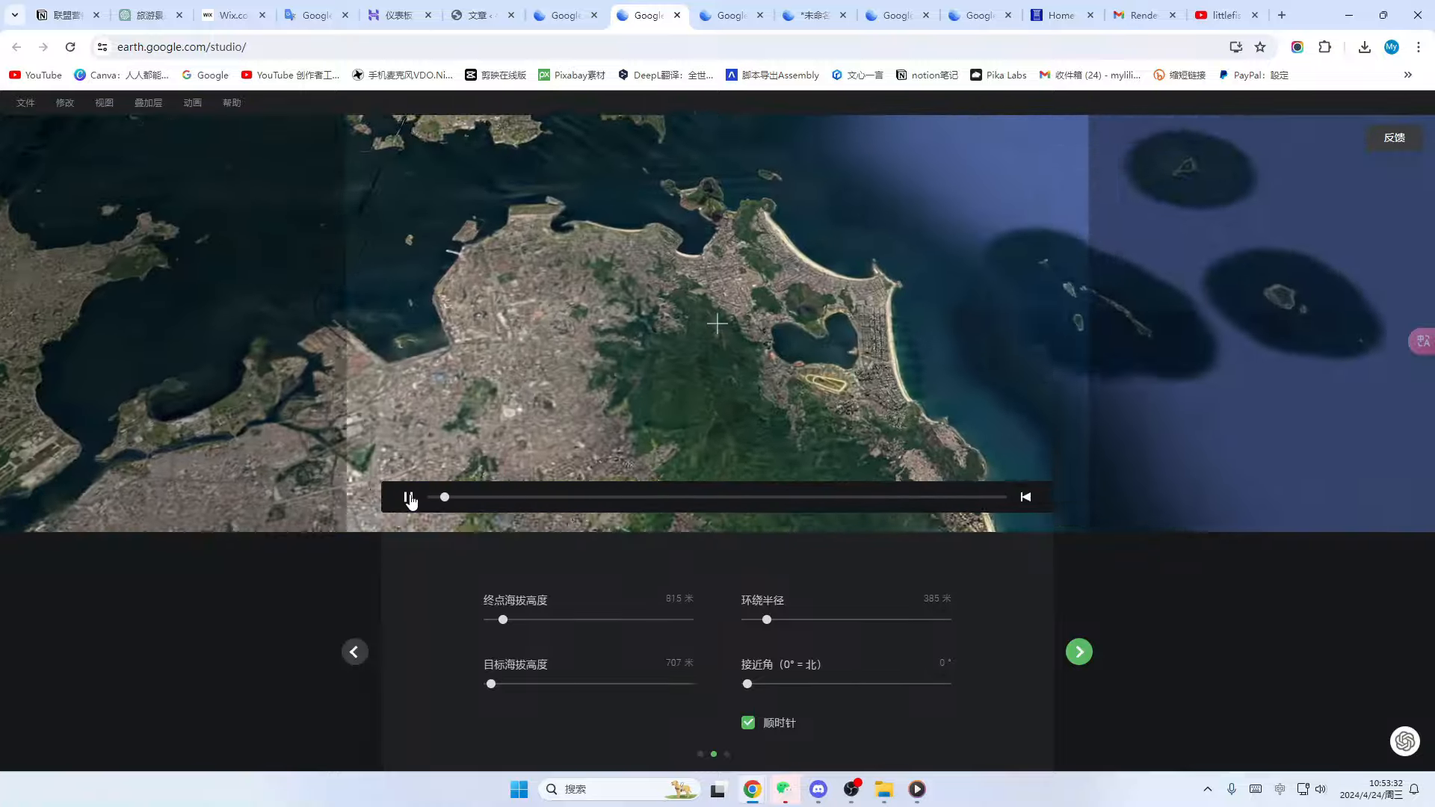
click(407, 497)
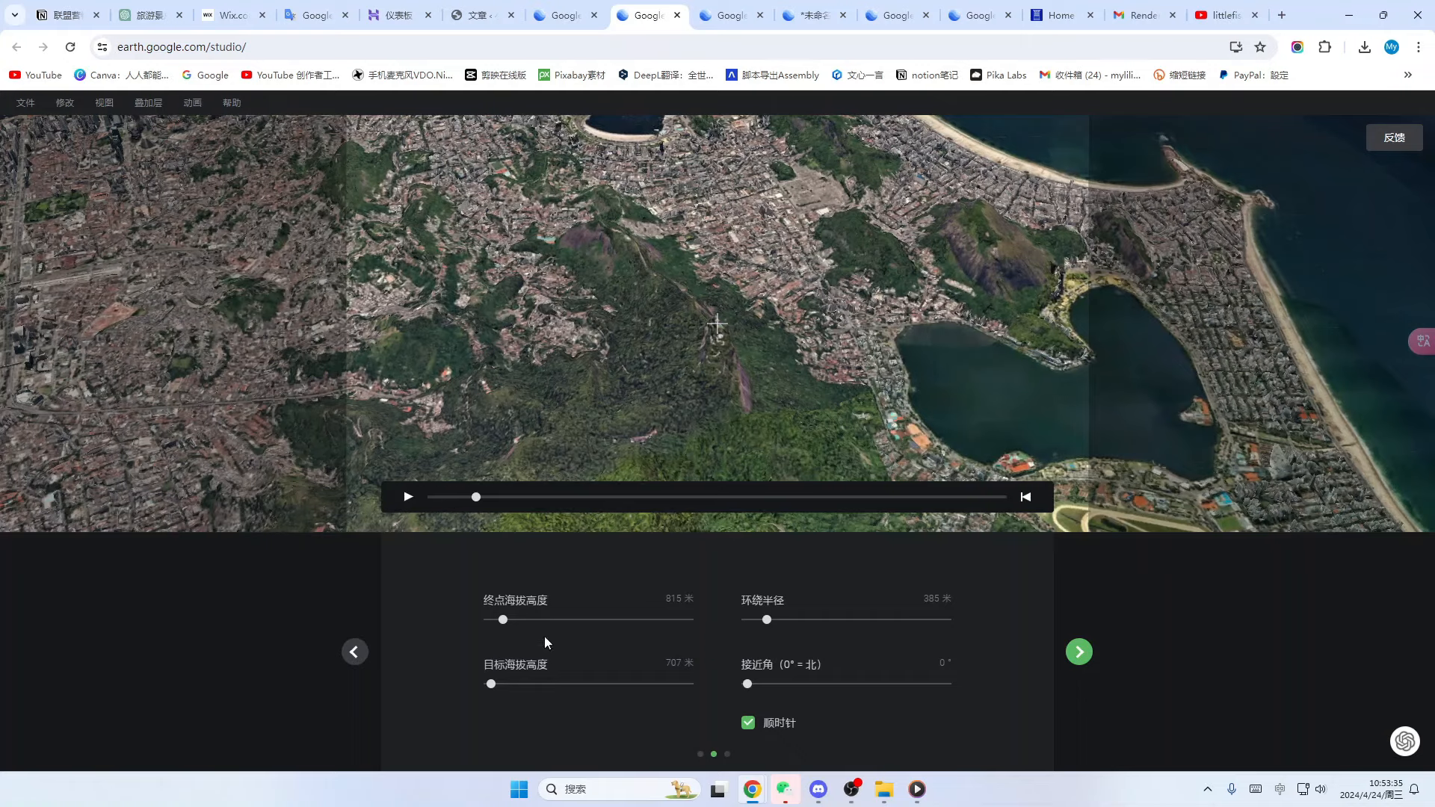
- Set the animation's duration to 30 seconds and finish the quick-start setup to open the project in the editor
click(1079, 652)
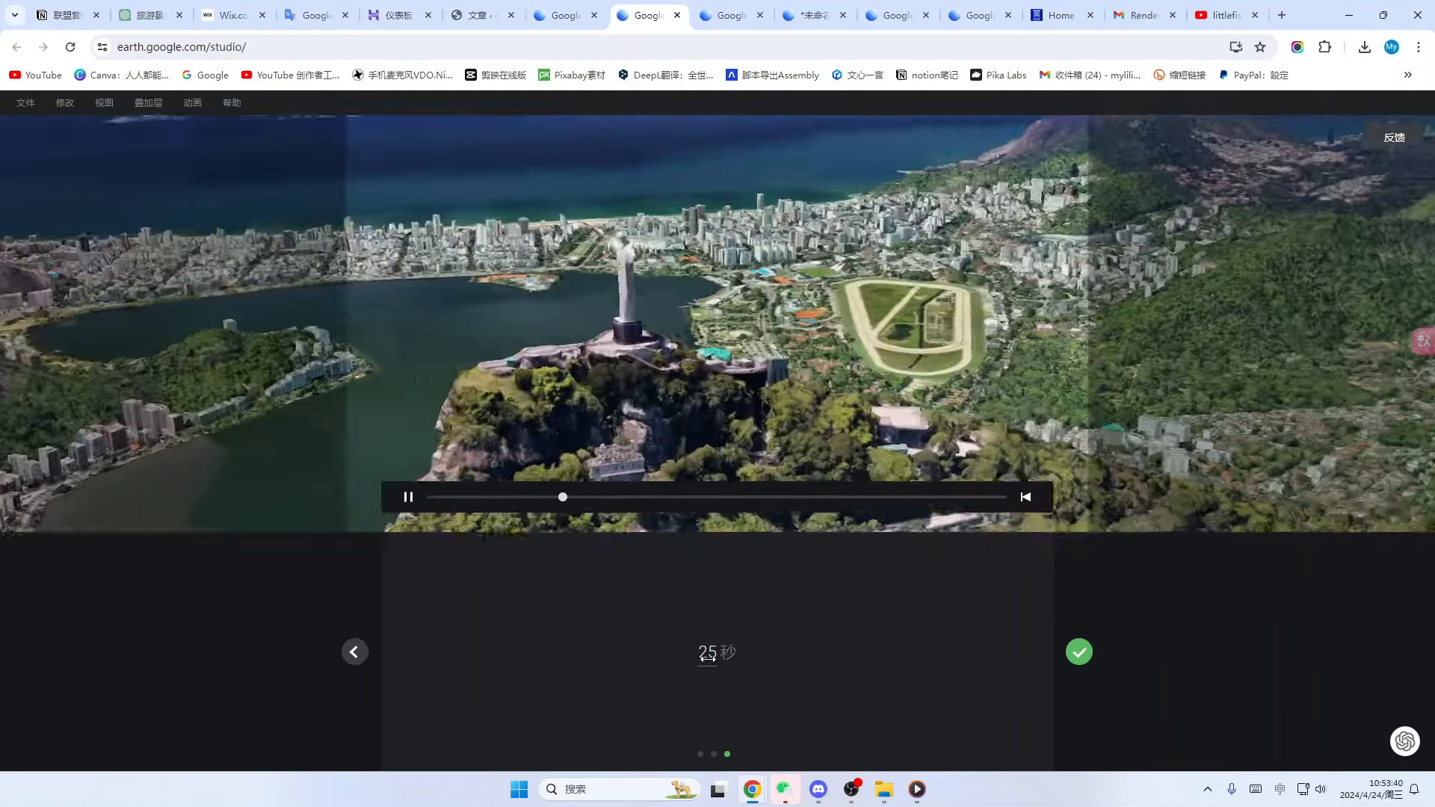
click(707, 657)
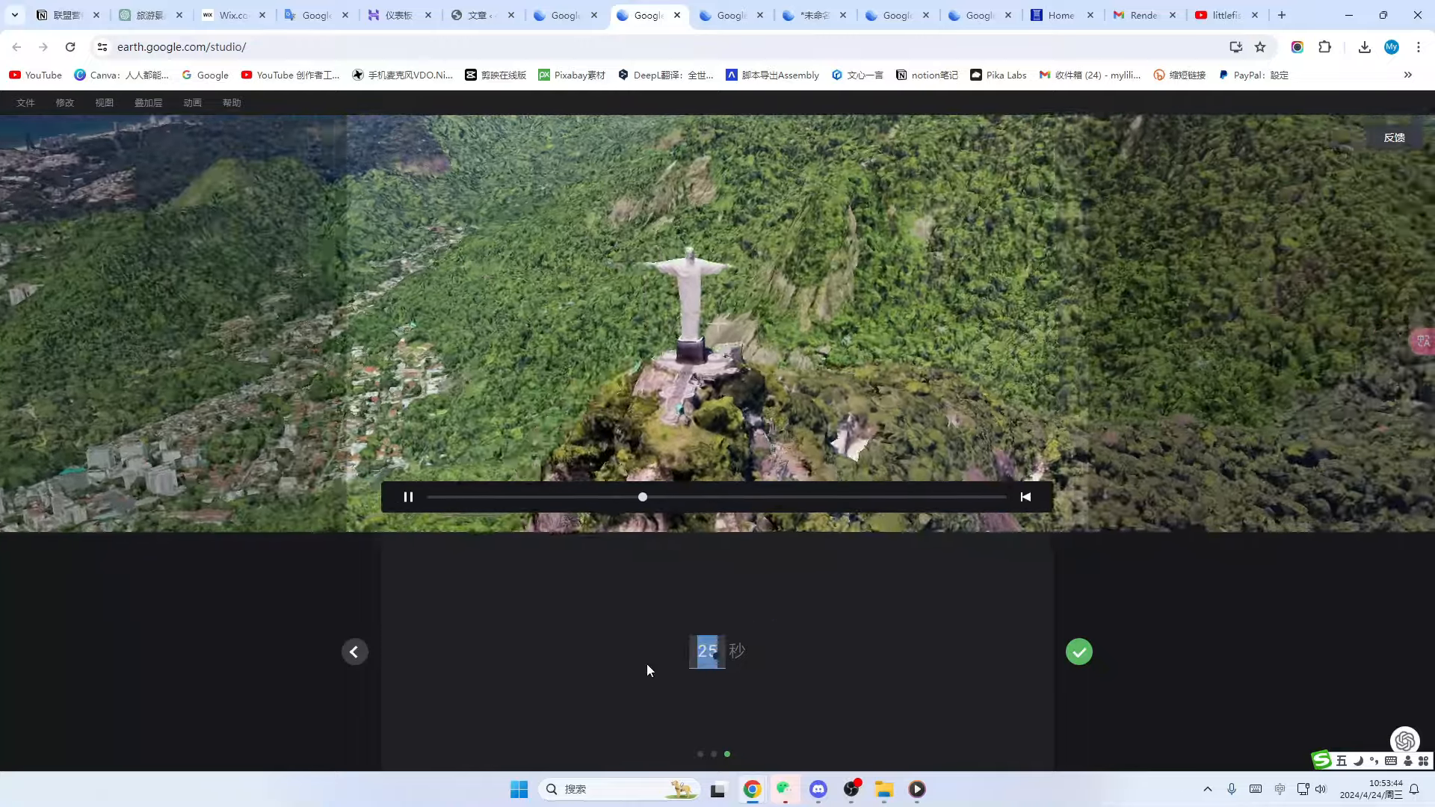
text(30)
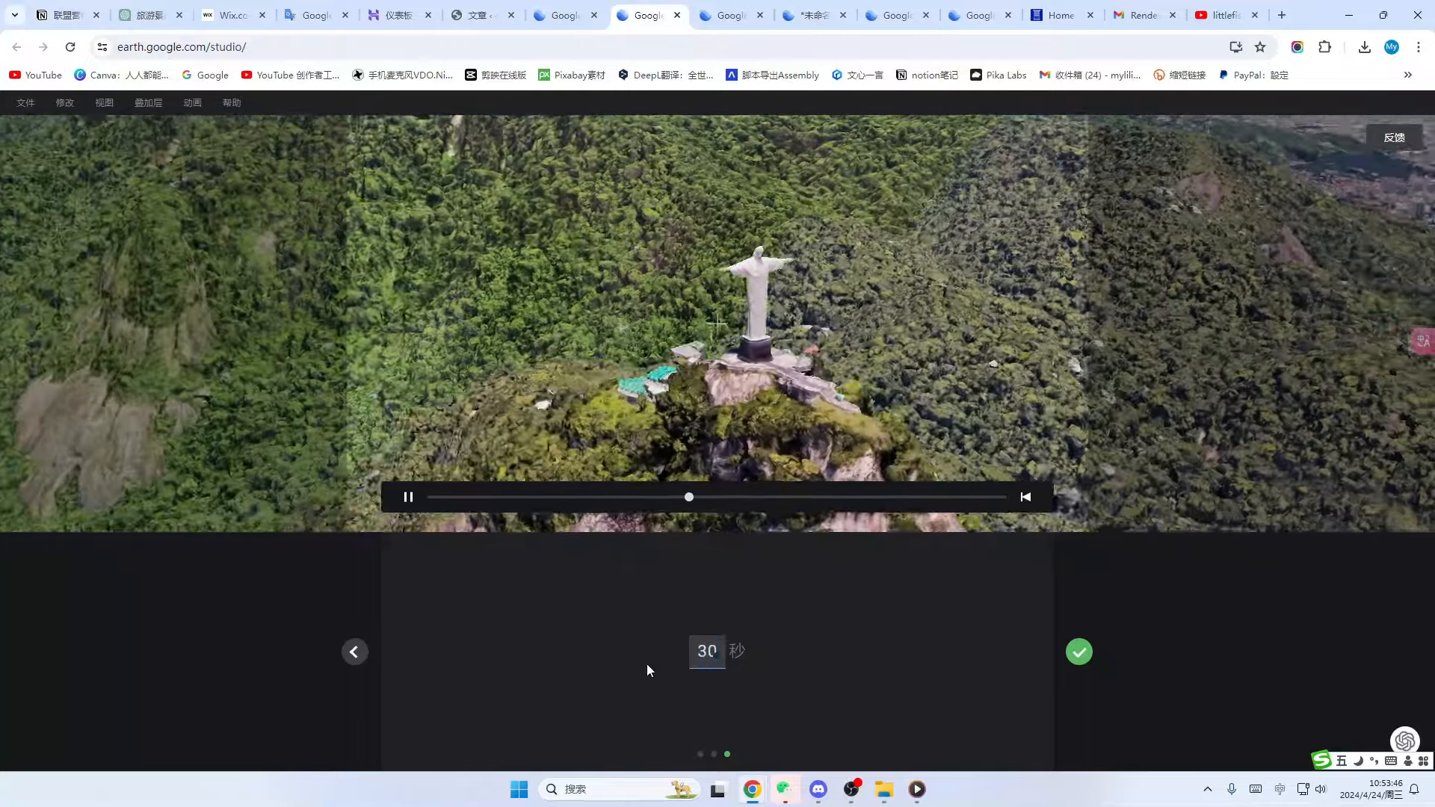
key(BackSpace)
key(BackSpace)
text(50)
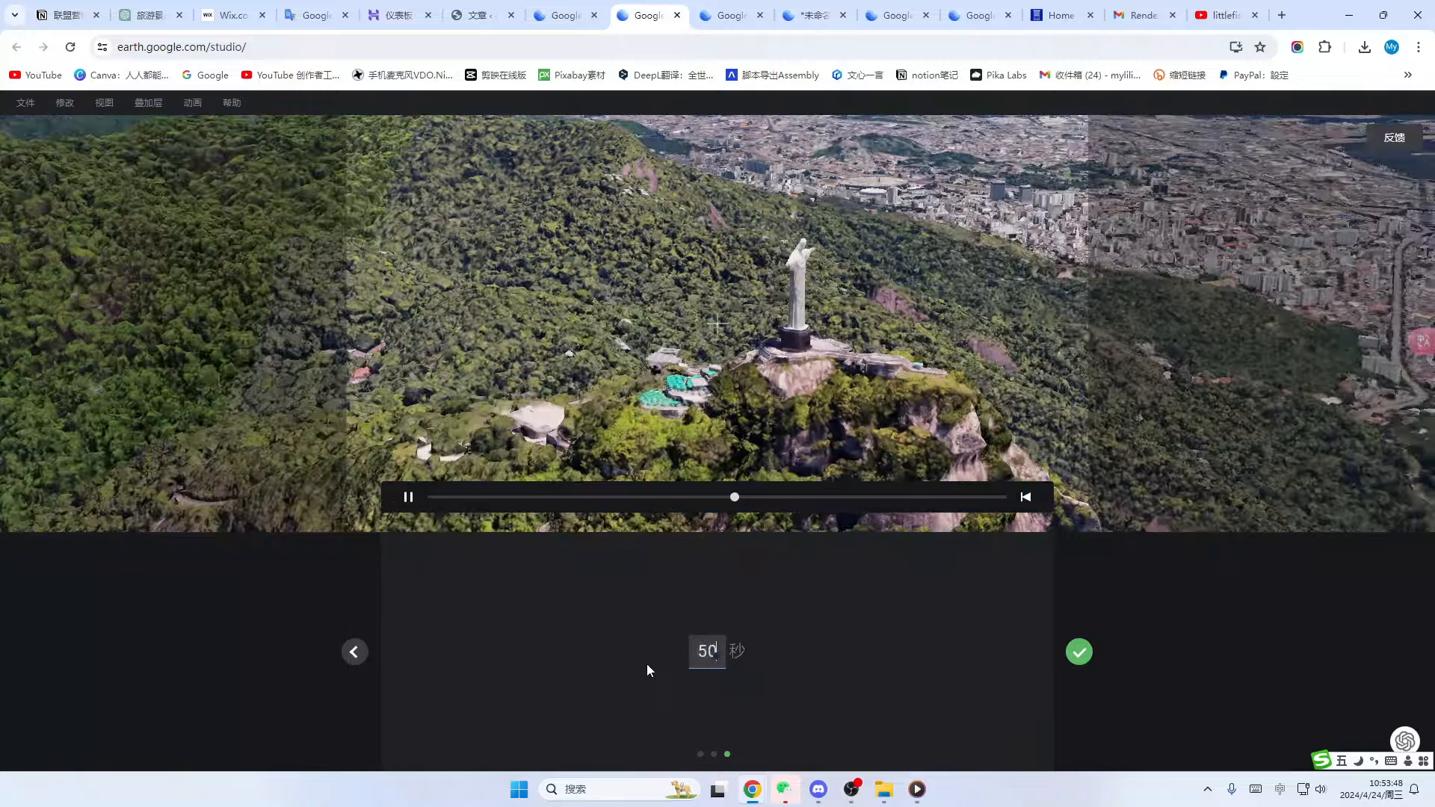
key(BackSpace)
key(BackSpace)
text(30)
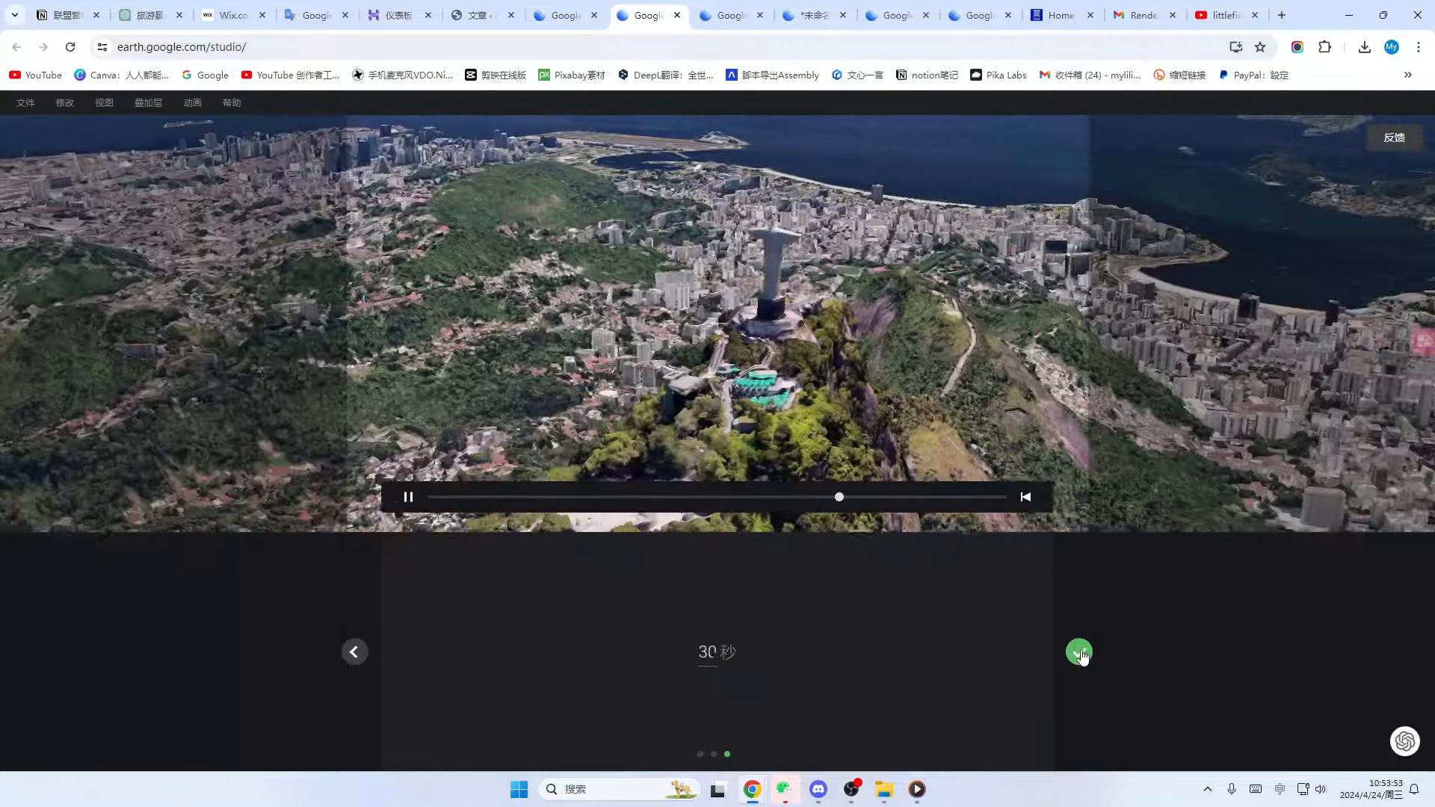
click(1078, 652)
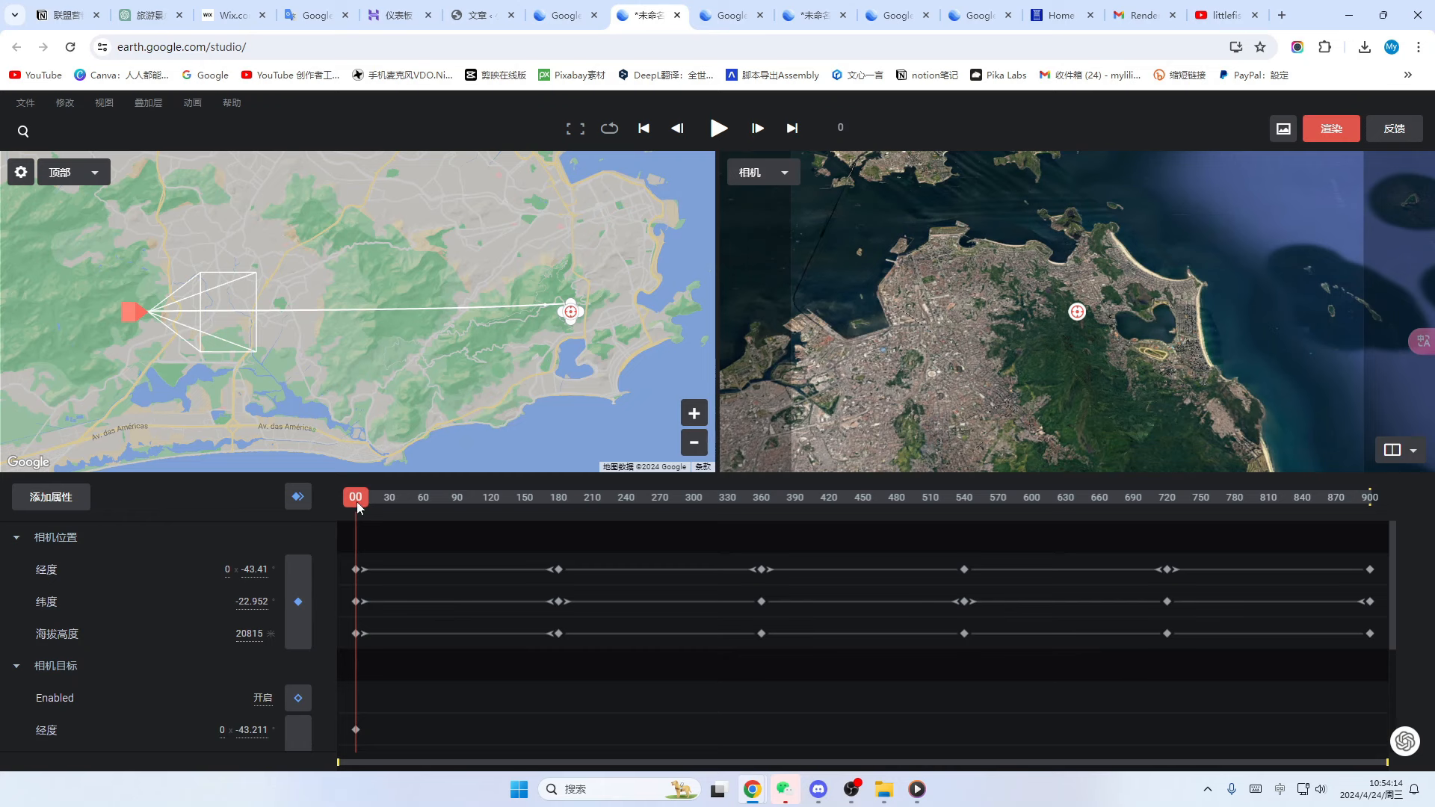
- Look through the view layout choices and the project settings (项目设置) for dimensions, planet, duration and frame rate, accepting the existing settings
click(1399, 449)
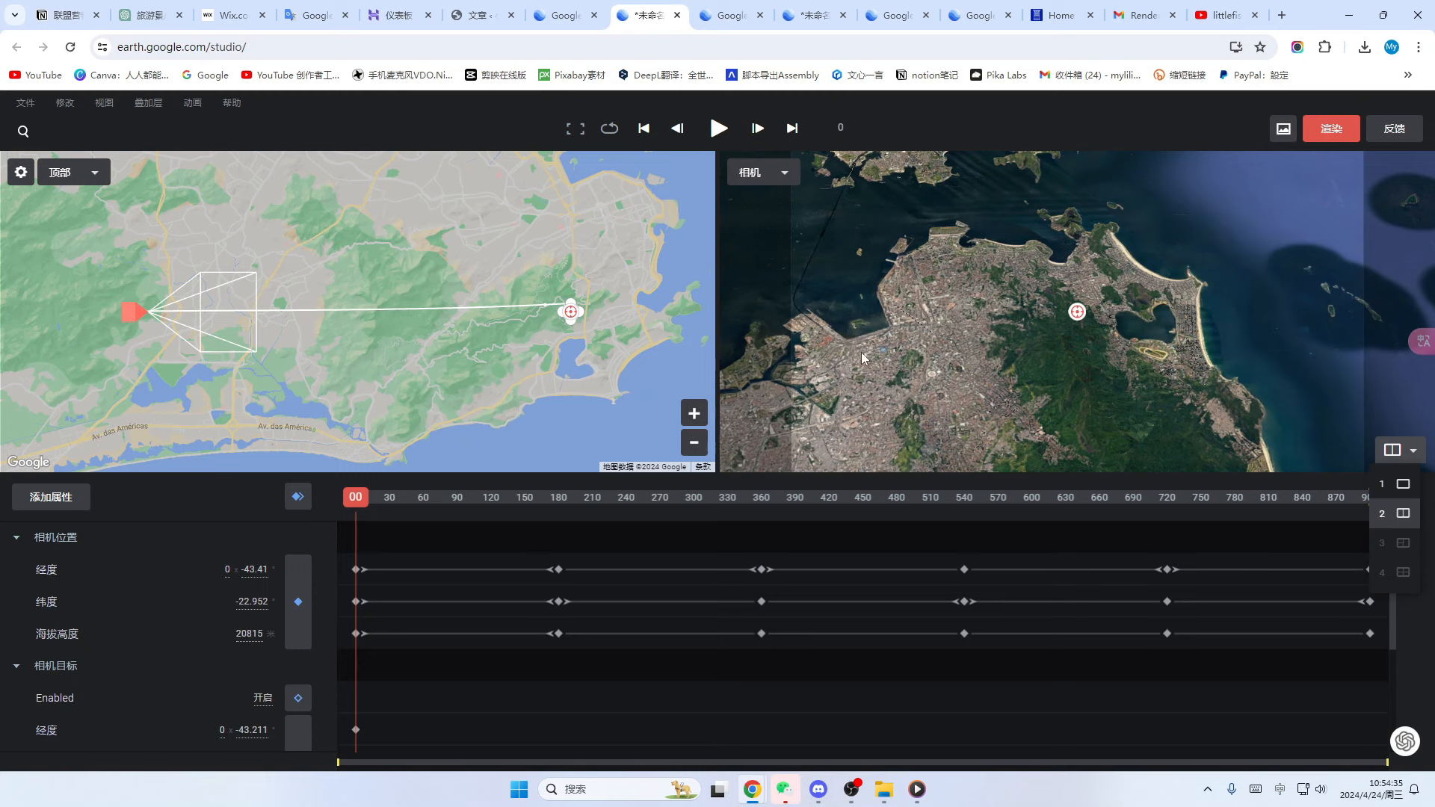
click(24, 104)
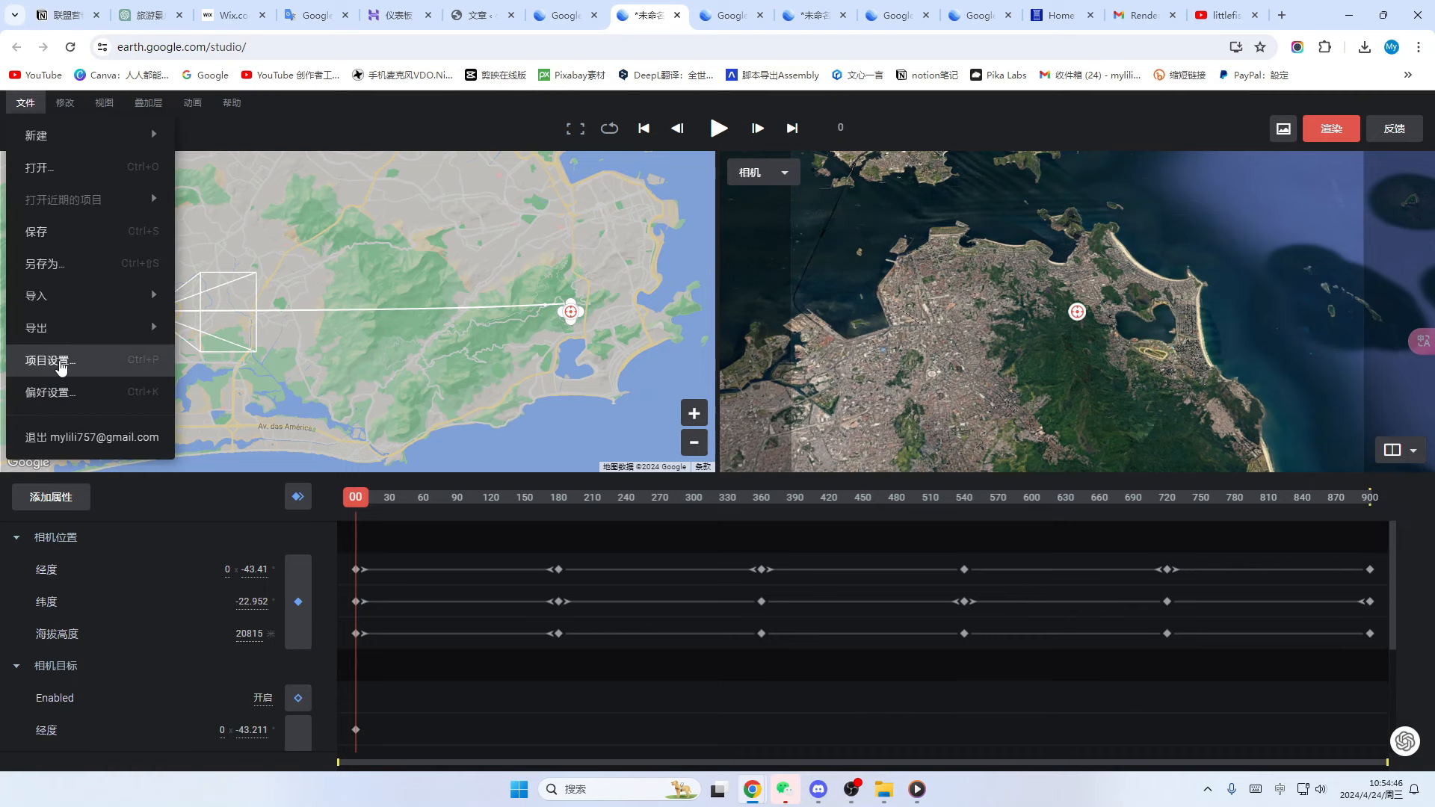
click(50, 360)
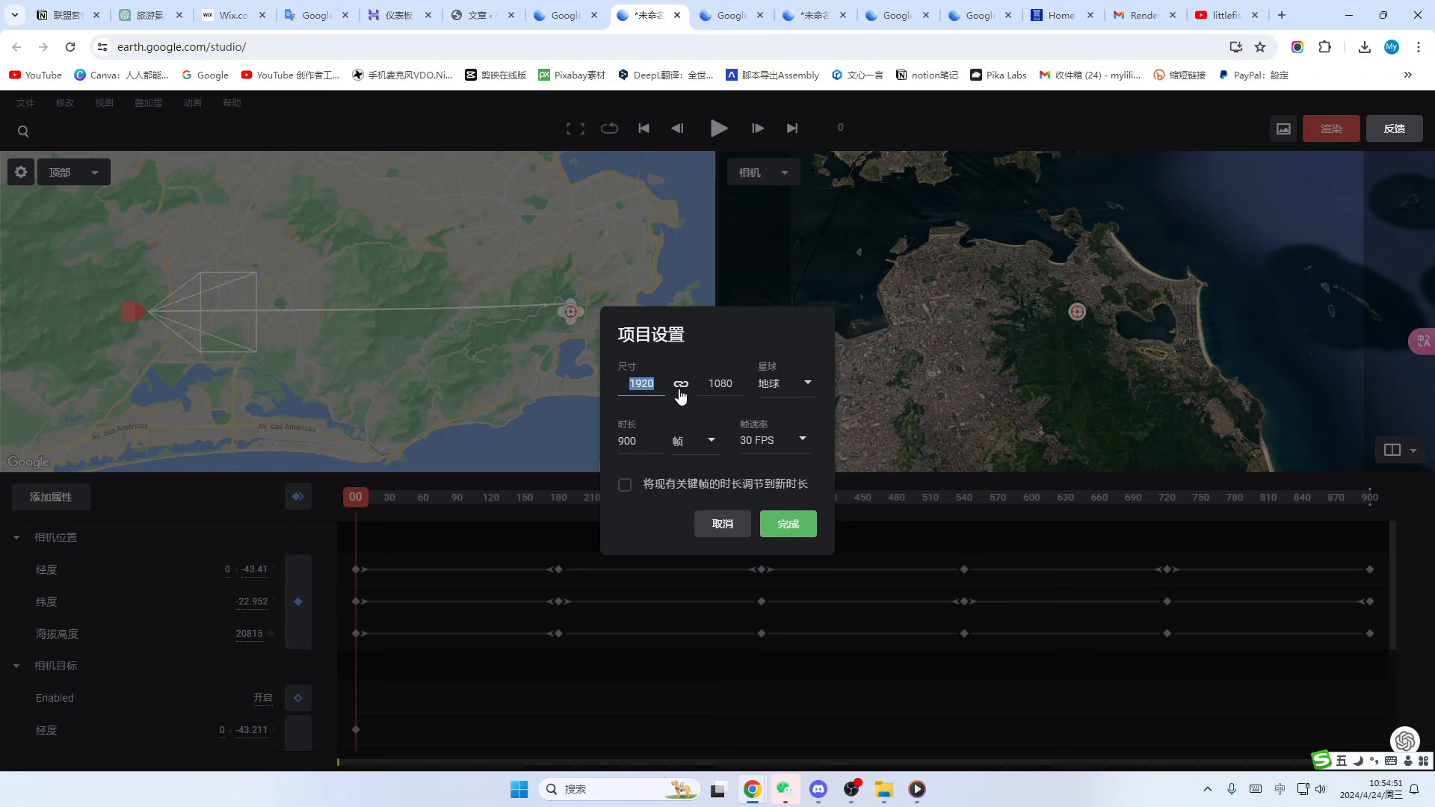
click(811, 389)
click(794, 423)
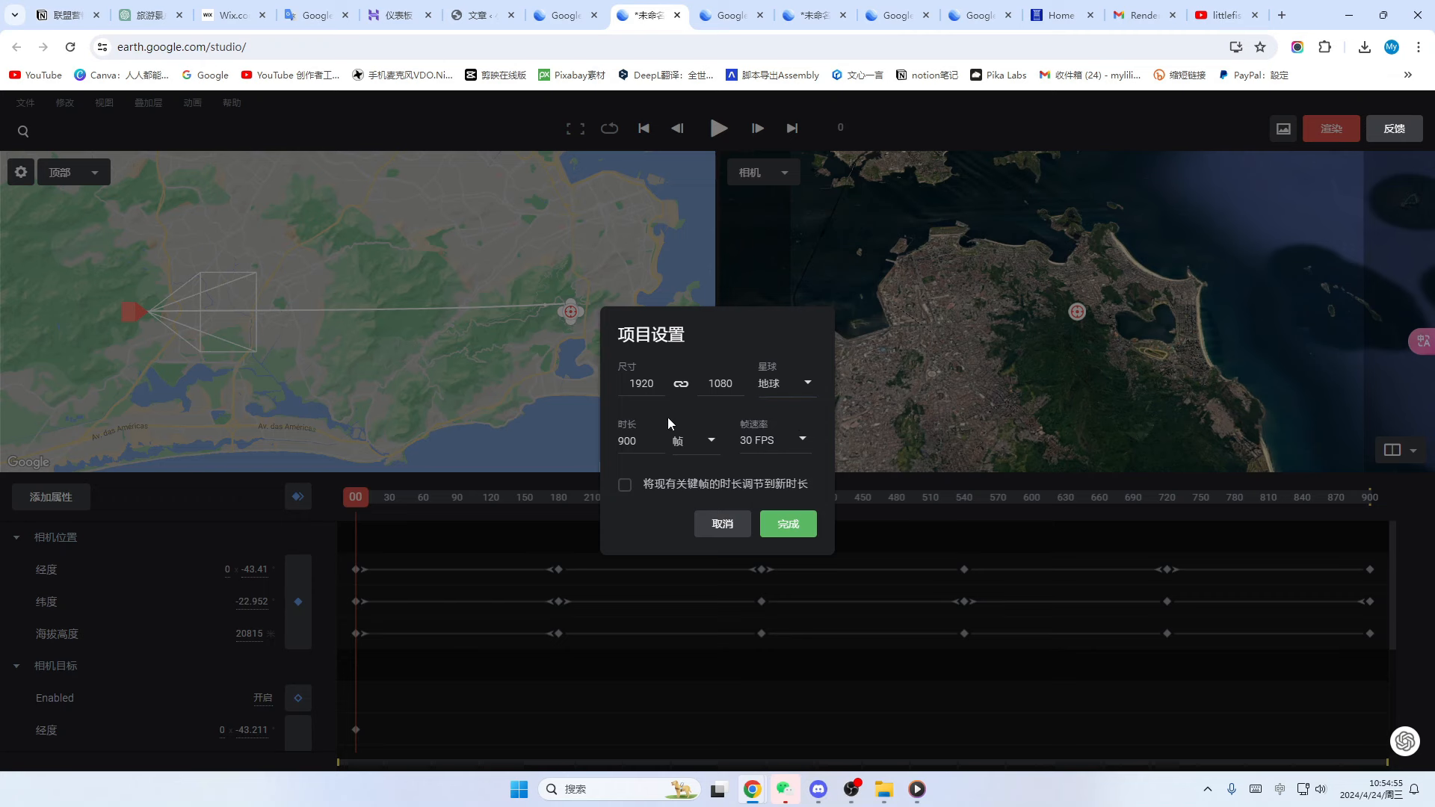
click(804, 441)
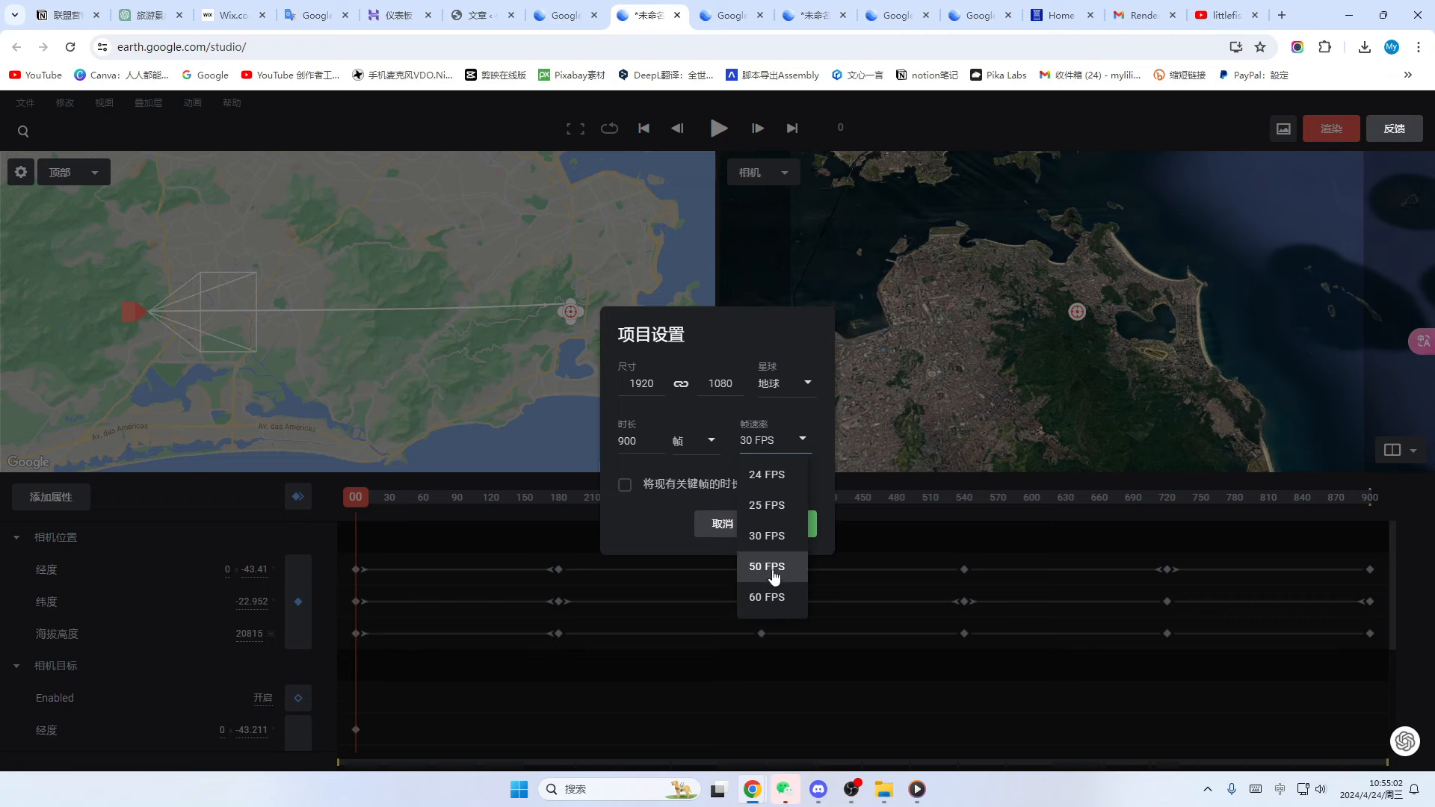
click(940, 380)
click(940, 379)
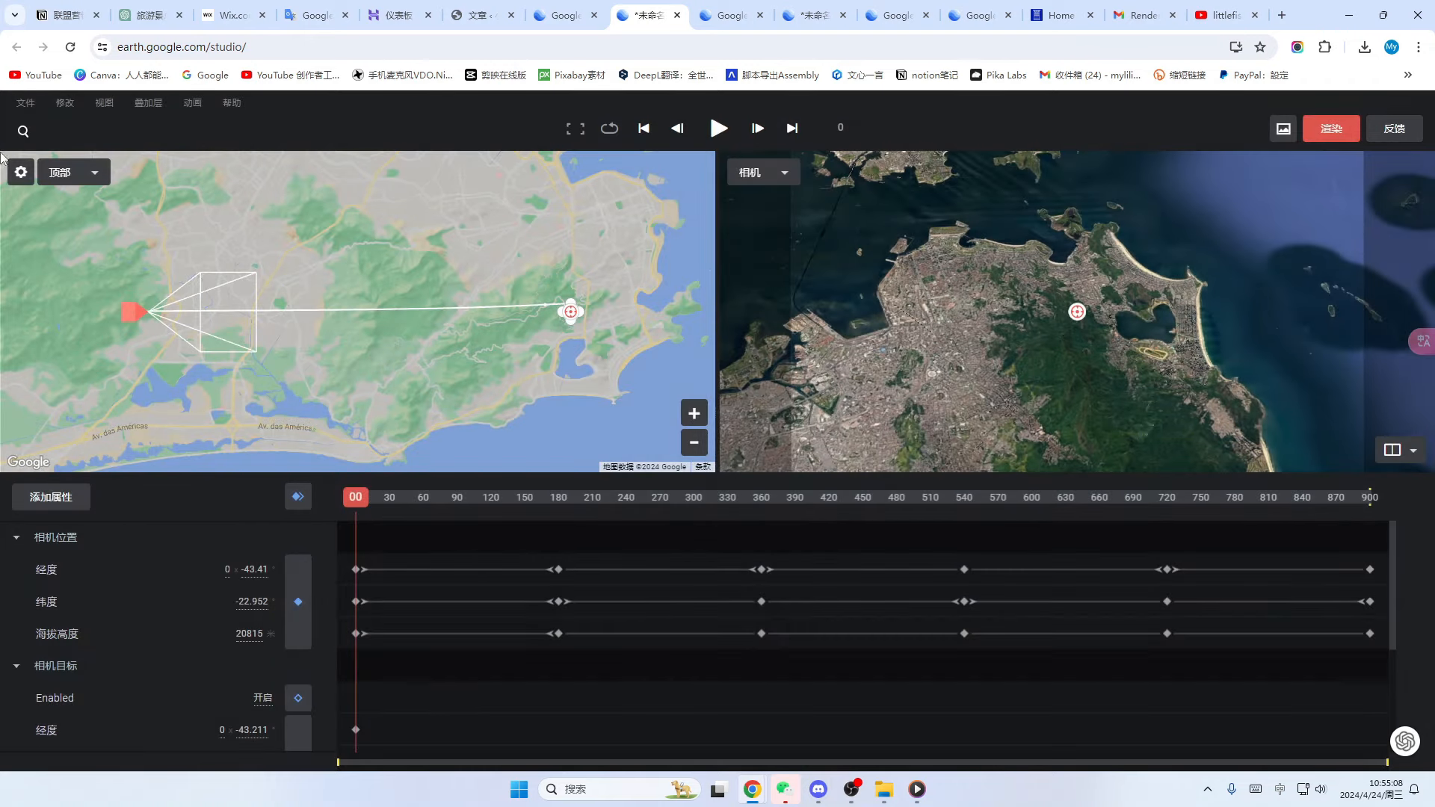
click(22, 107)
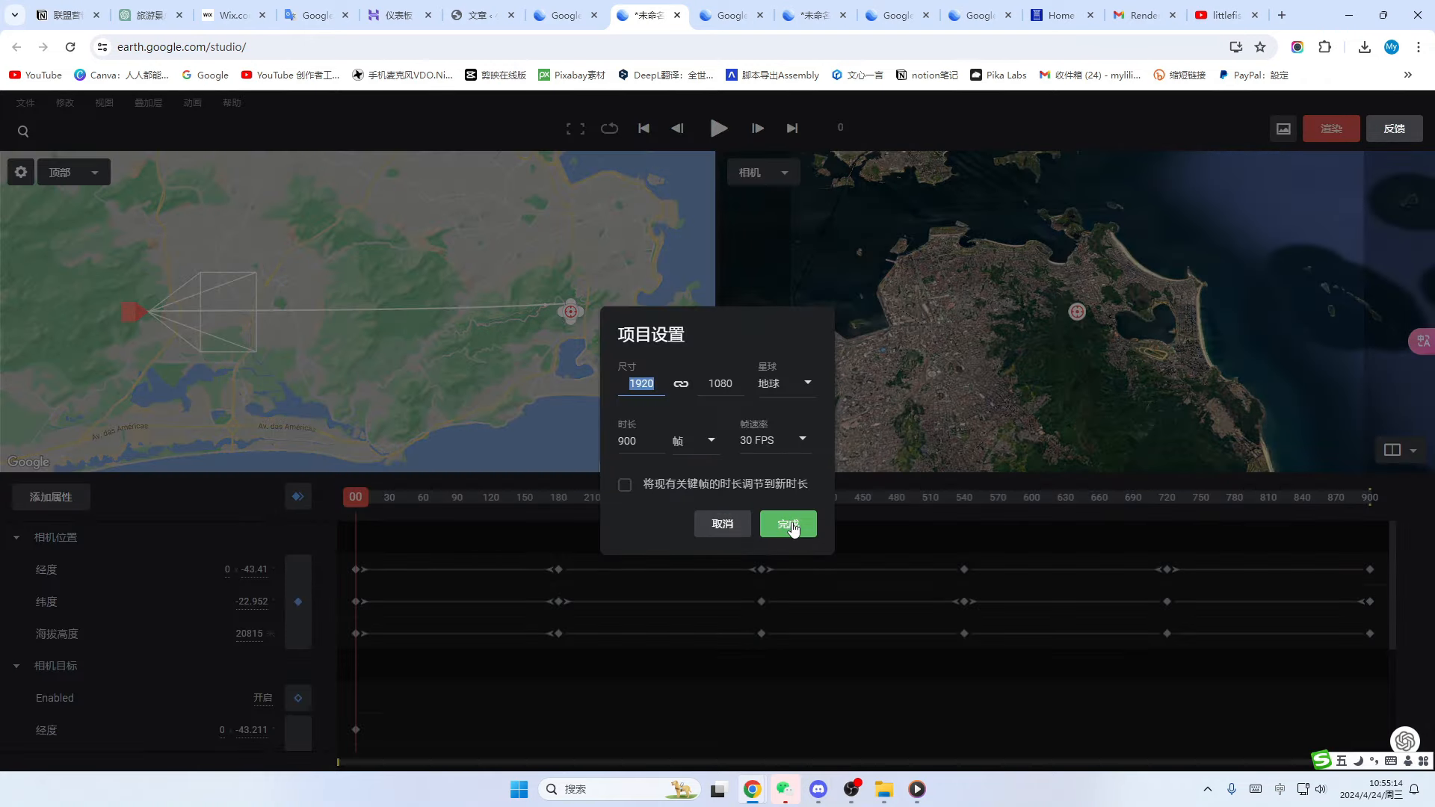
click(789, 524)
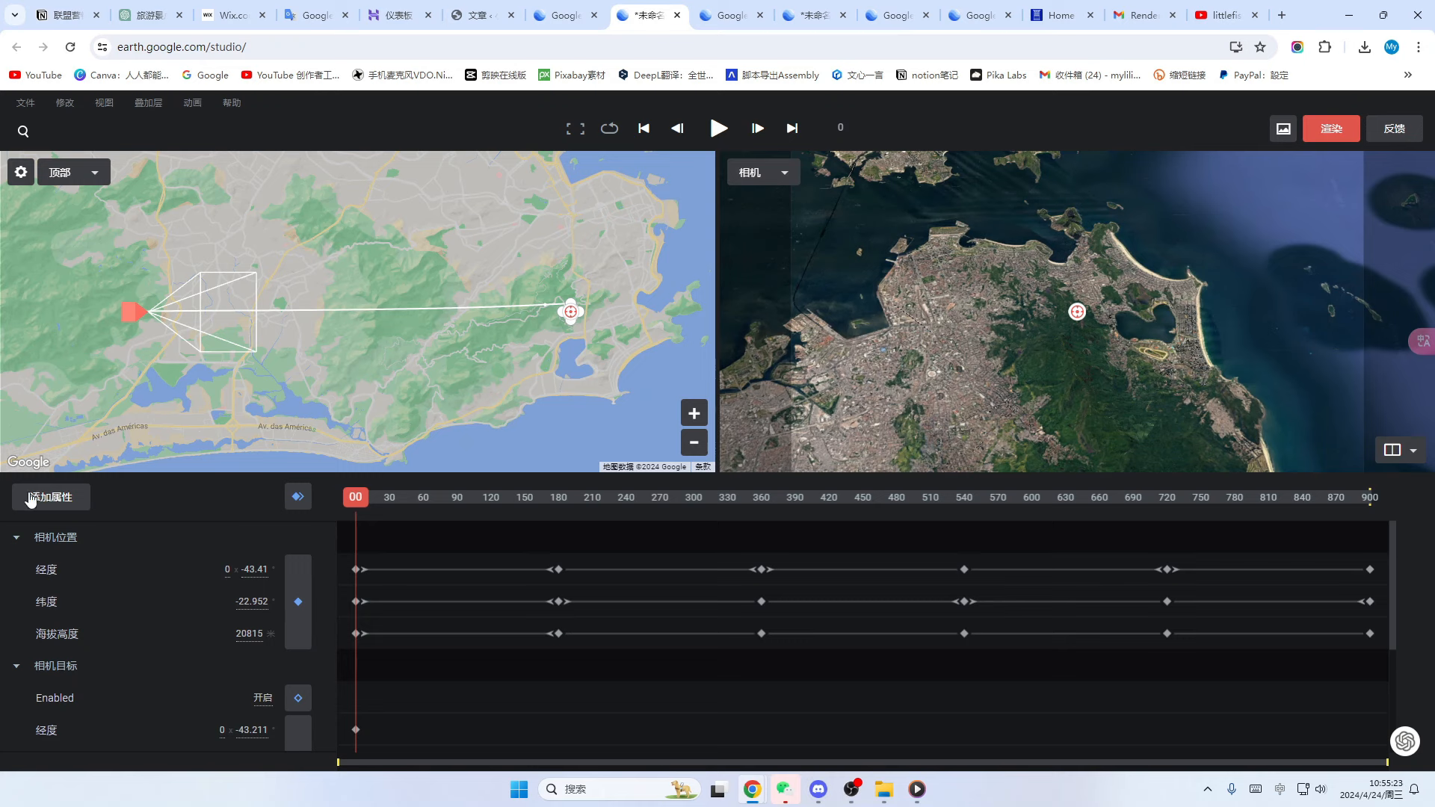
- Add the field of view (视野范围) attribute to the project's animatable properties
click(48, 498)
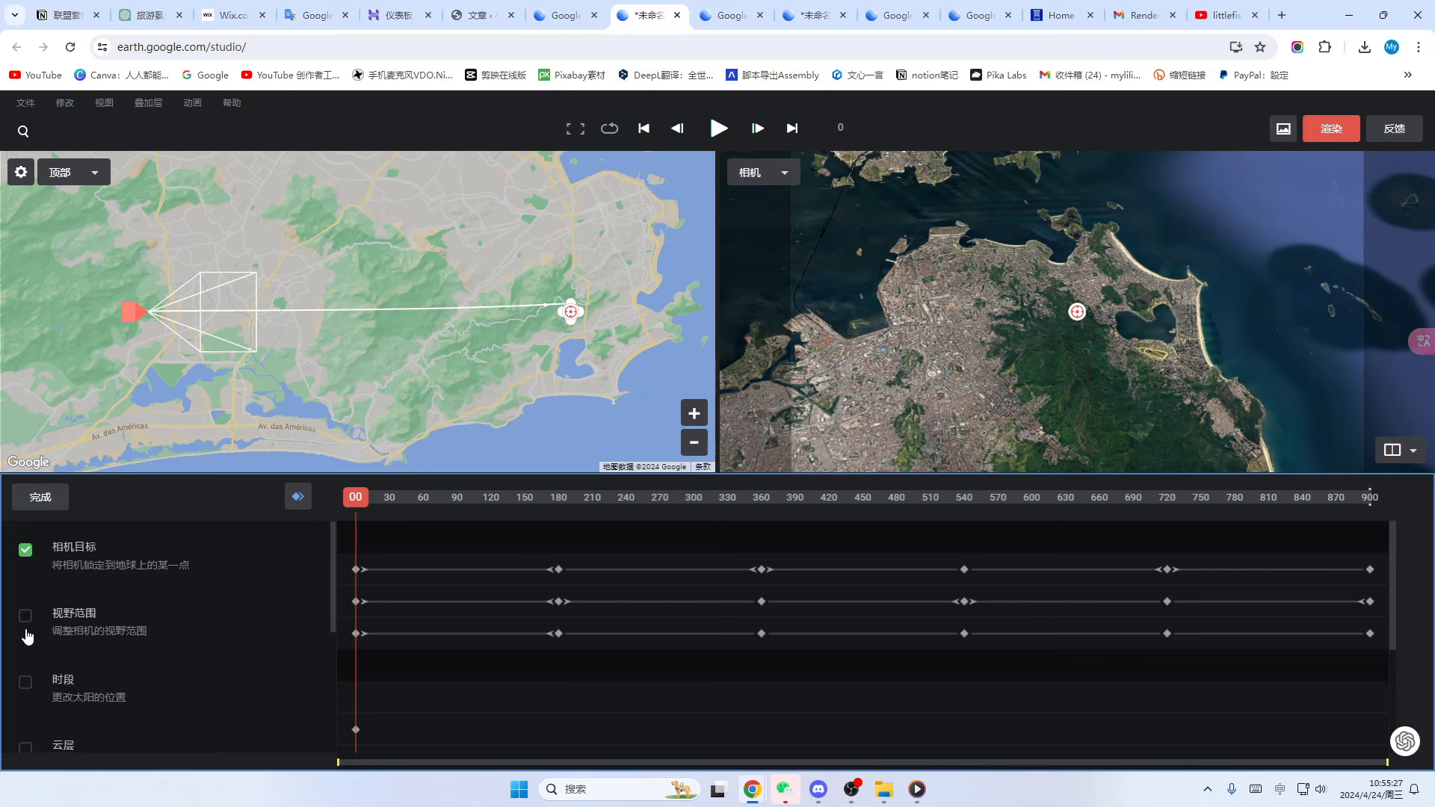
click(25, 616)
- Try out the time of day (时段) attribute and remove it again
scroll(11, 628, down, 1)
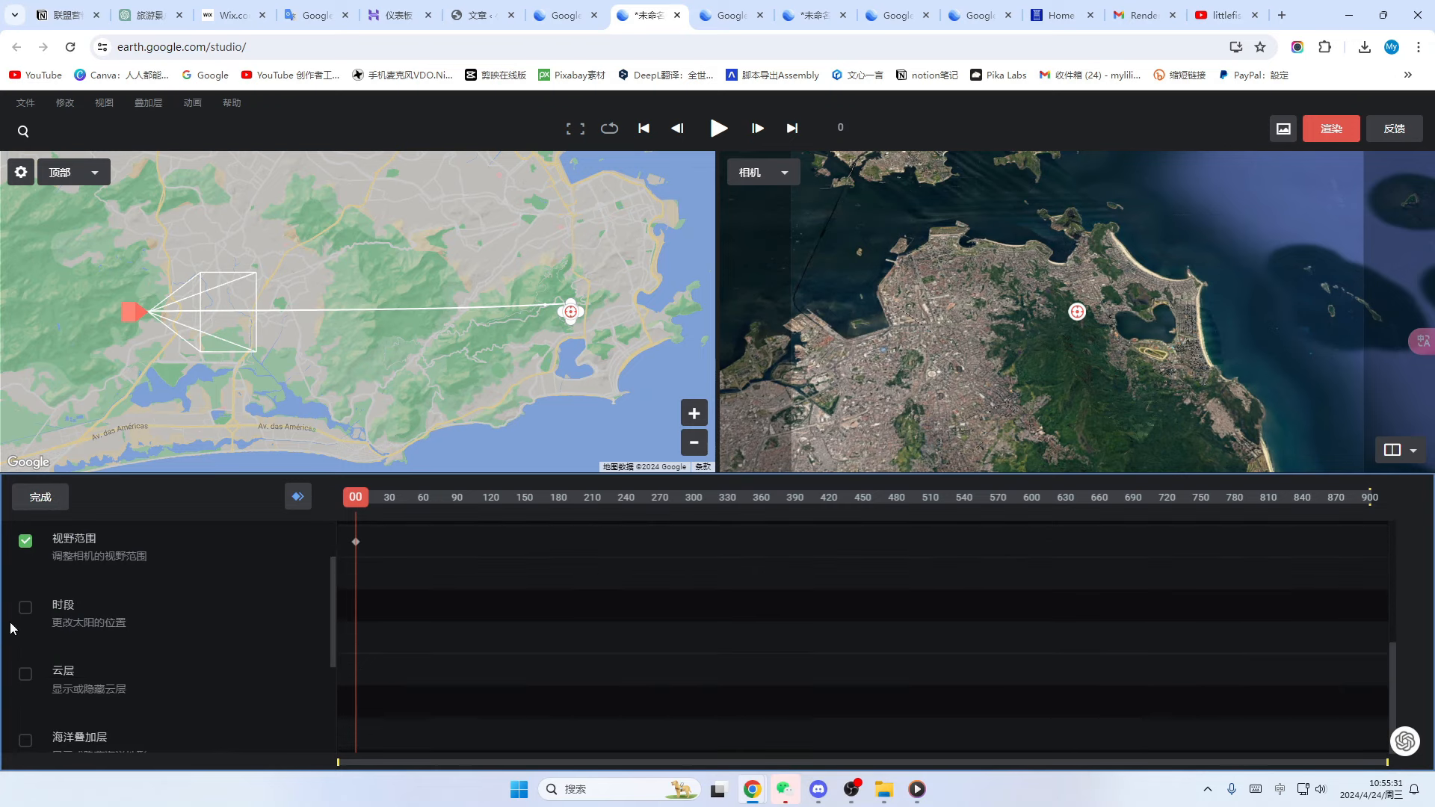
click(26, 611)
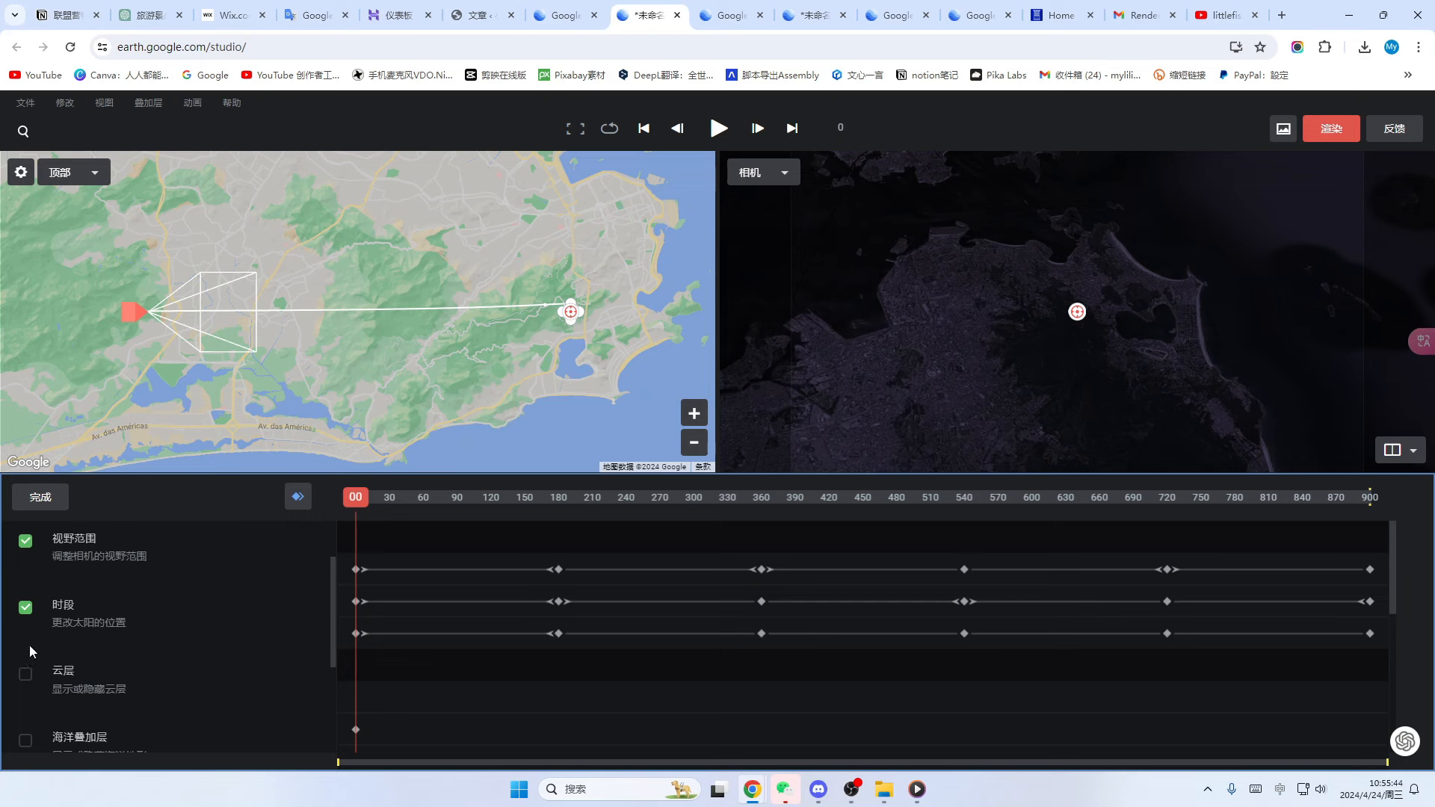
click(25, 609)
- Add the clouds (云层) and 3D Buildings attributes and finish the attribute selection
scroll(30, 632, down, 1)
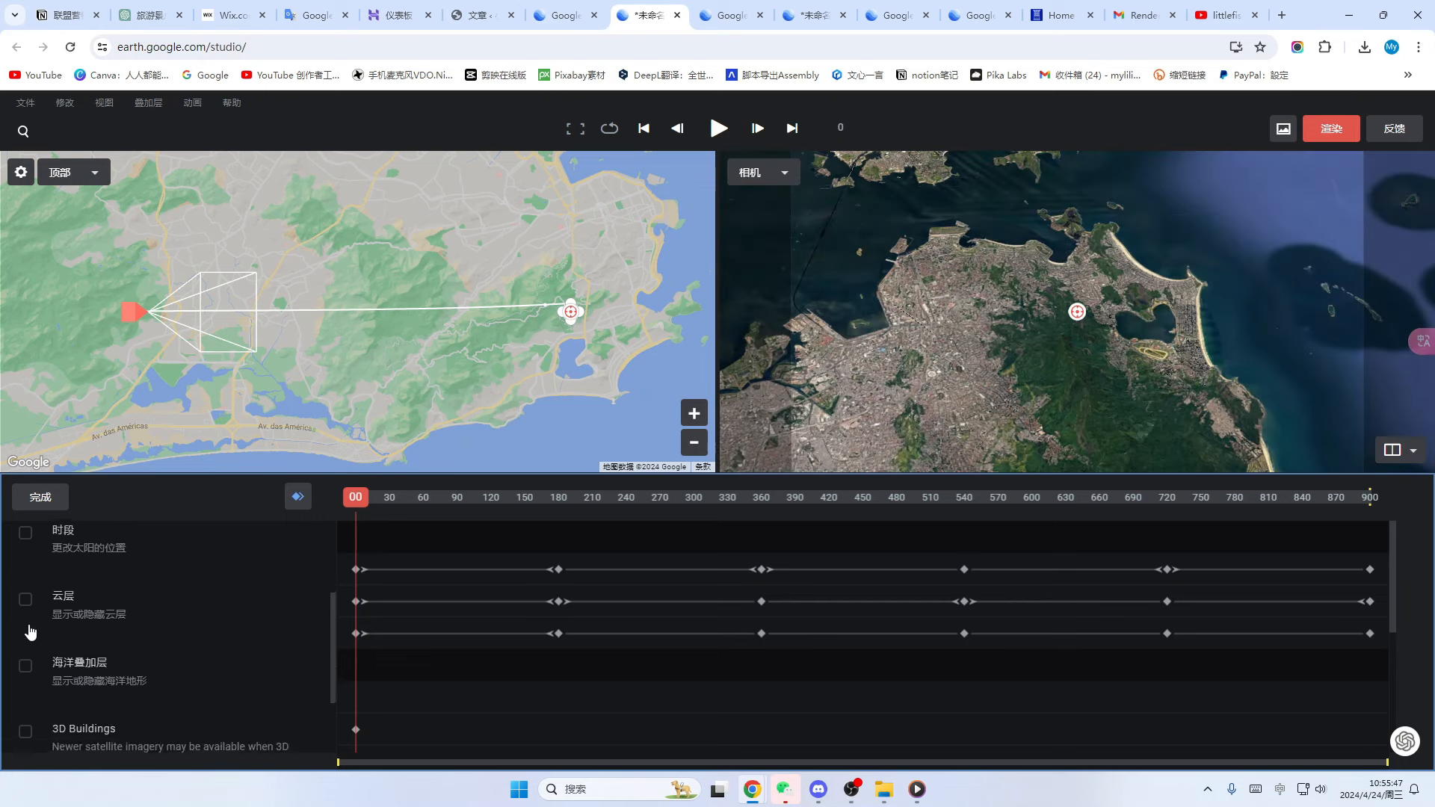
scroll(29, 628, up, 1)
scroll(27, 616, down, 1)
scroll(29, 636, down, 2)
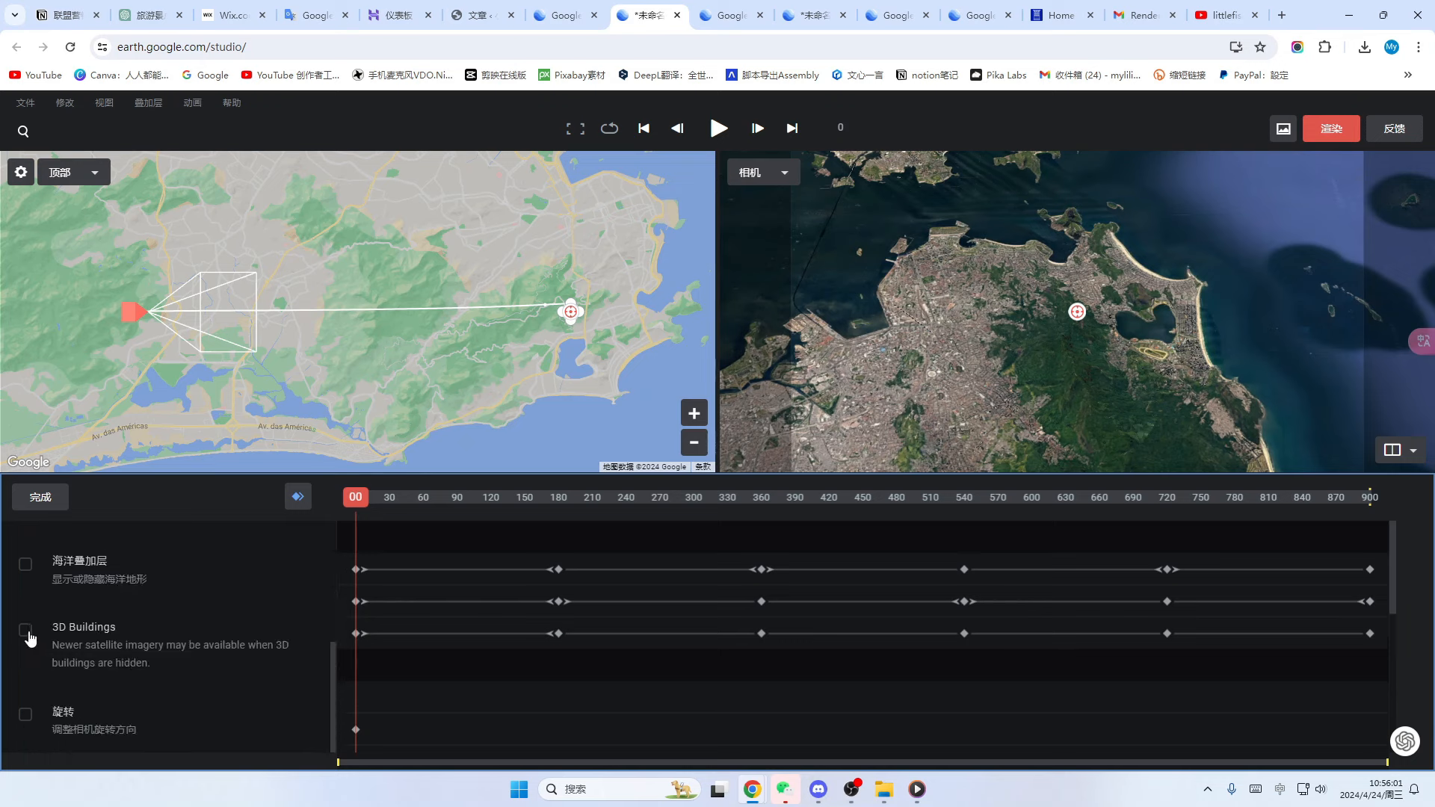
click(26, 630)
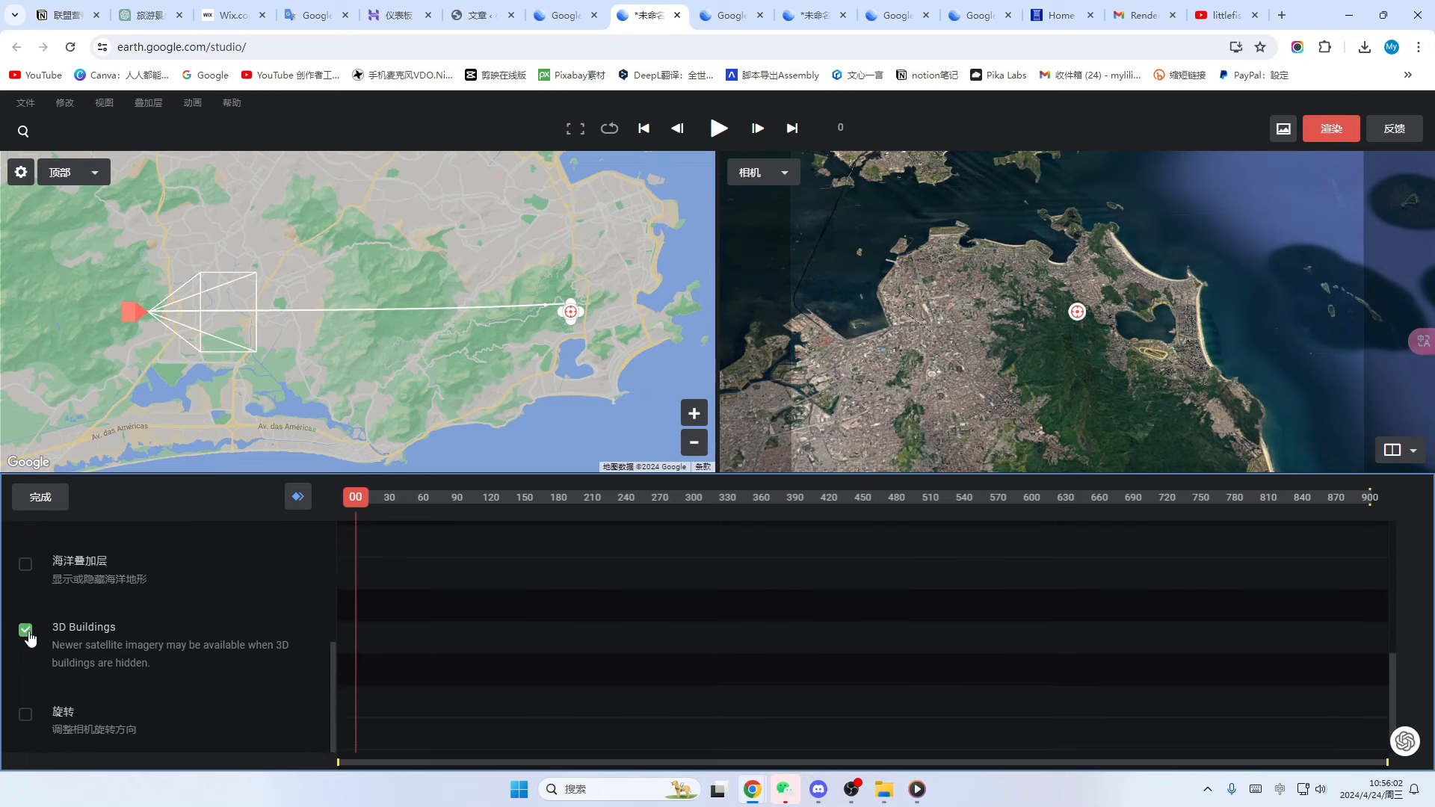
click(35, 500)
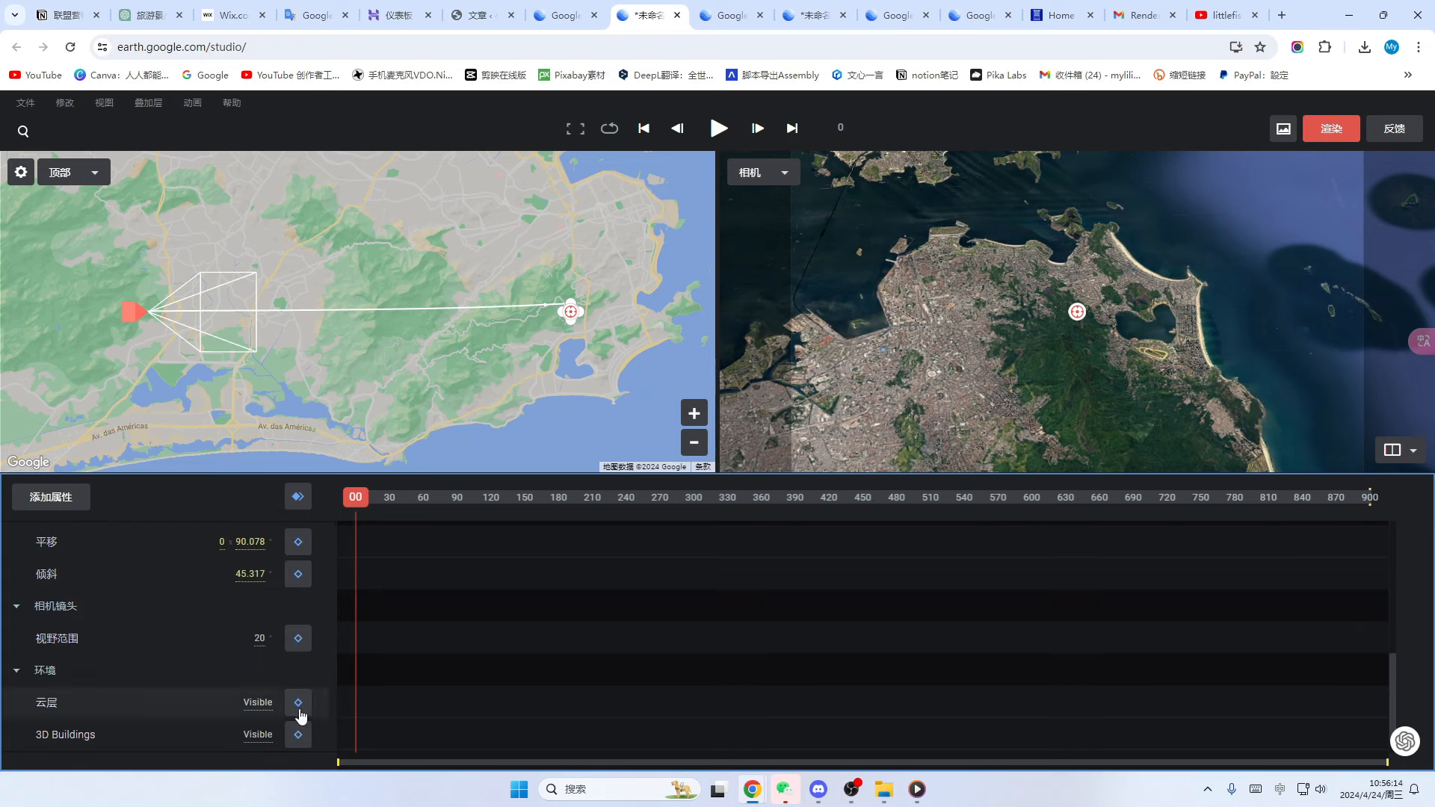
- Play the animation up to frame 217 and add a field of view (视野范围) keyframe there
click(718, 128)
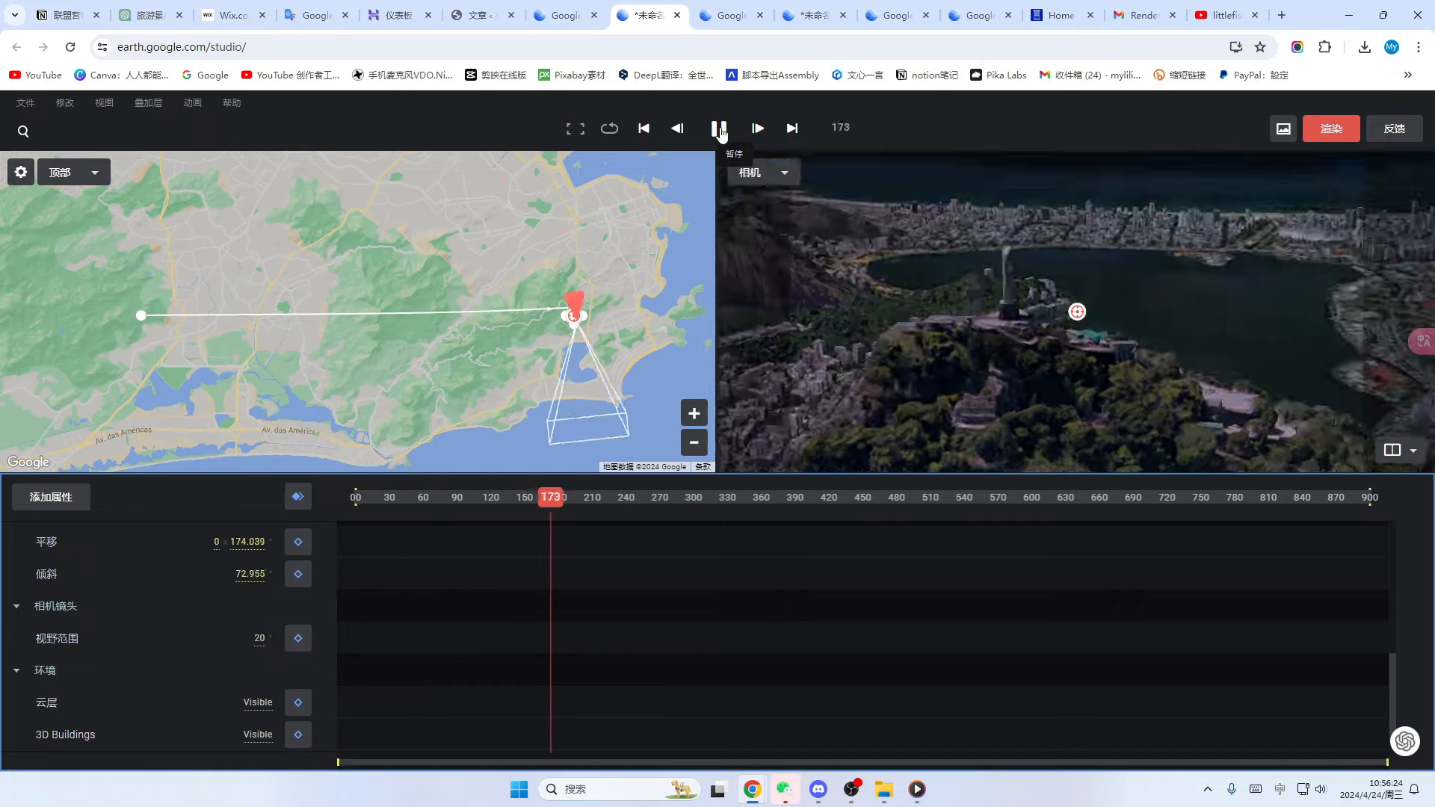
click(718, 128)
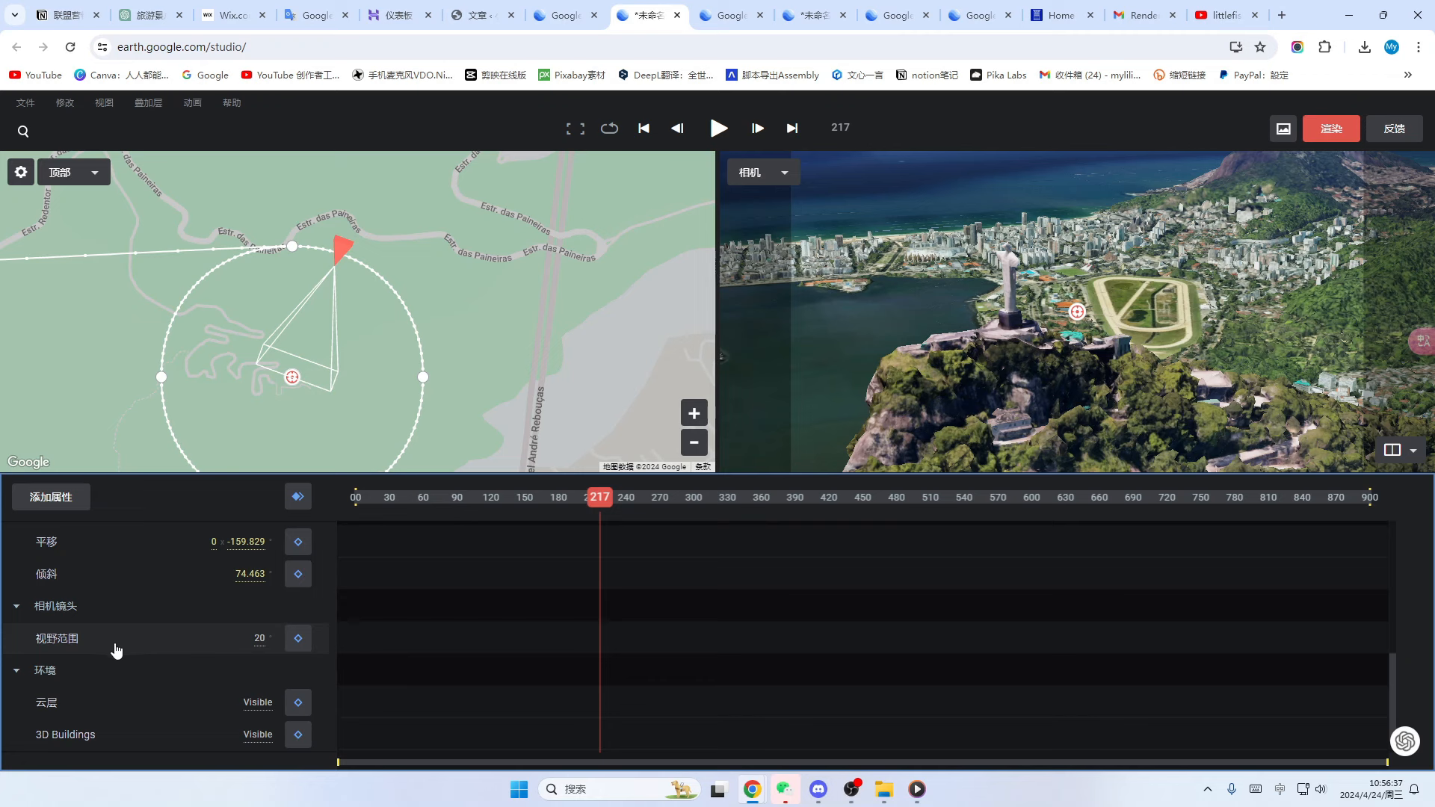
click(299, 639)
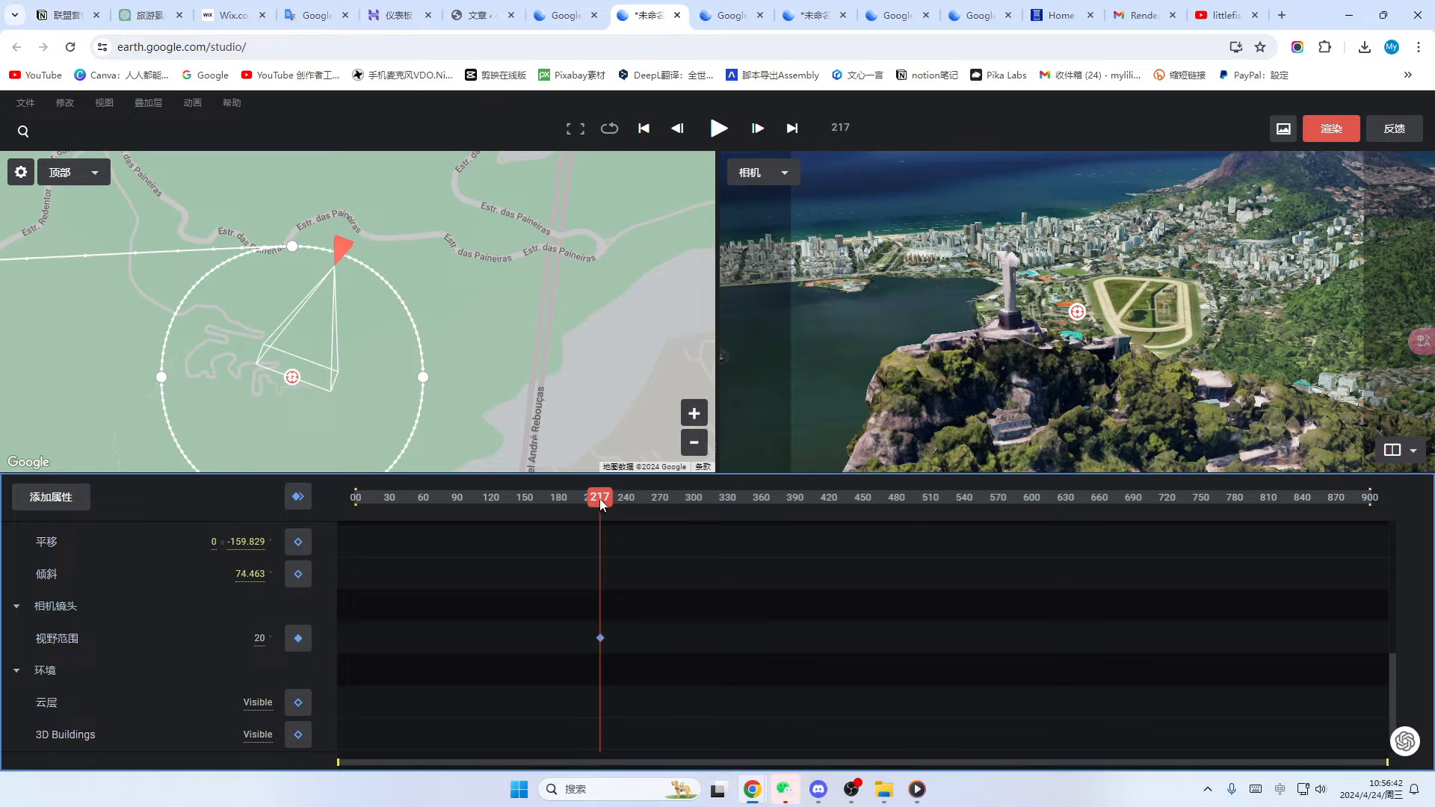
- Add a second field of view (视野范围) keyframe at frame 432, set it to 10.08, and preview the animation
drag(603, 505, 842, 500)
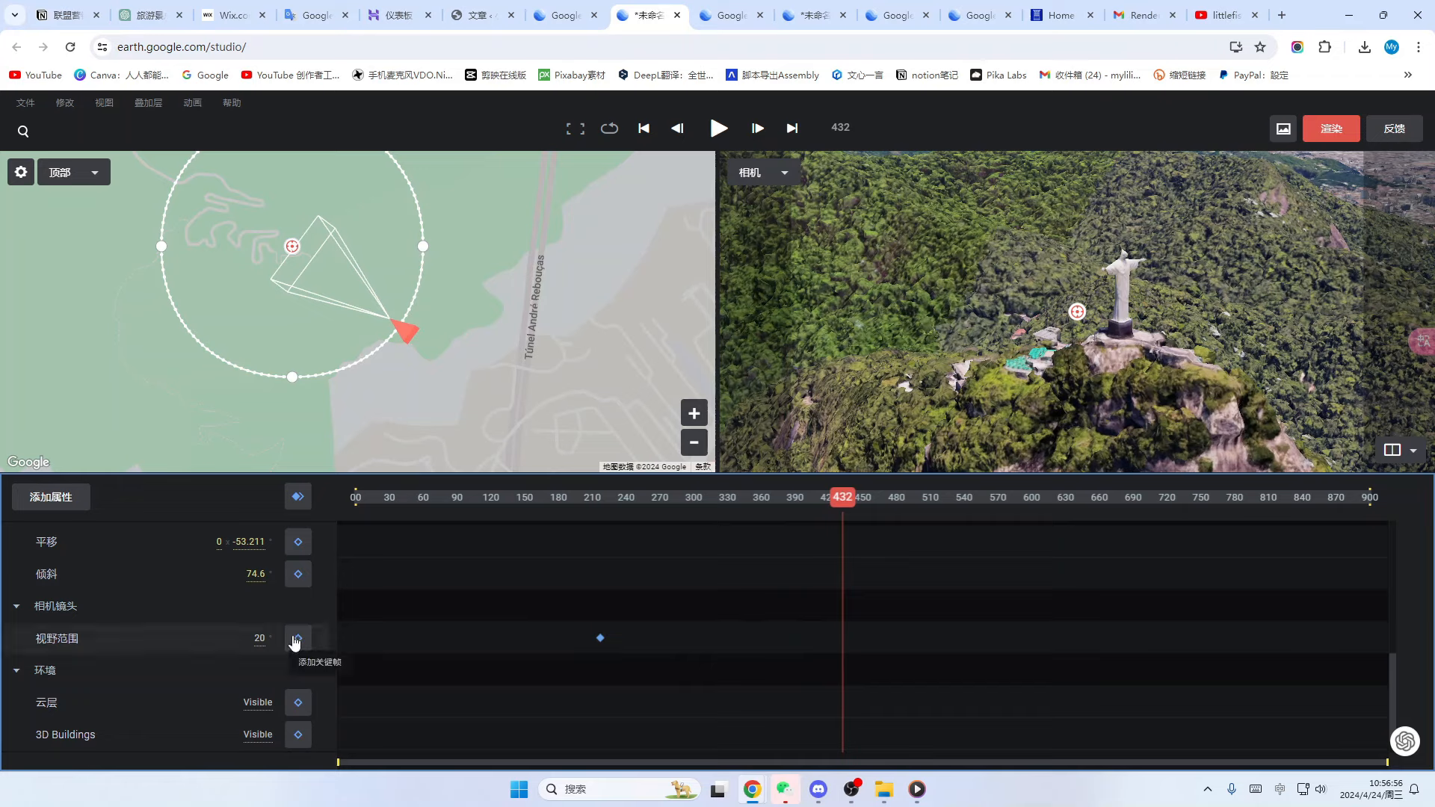
click(297, 638)
drag(258, 639, 1, 641)
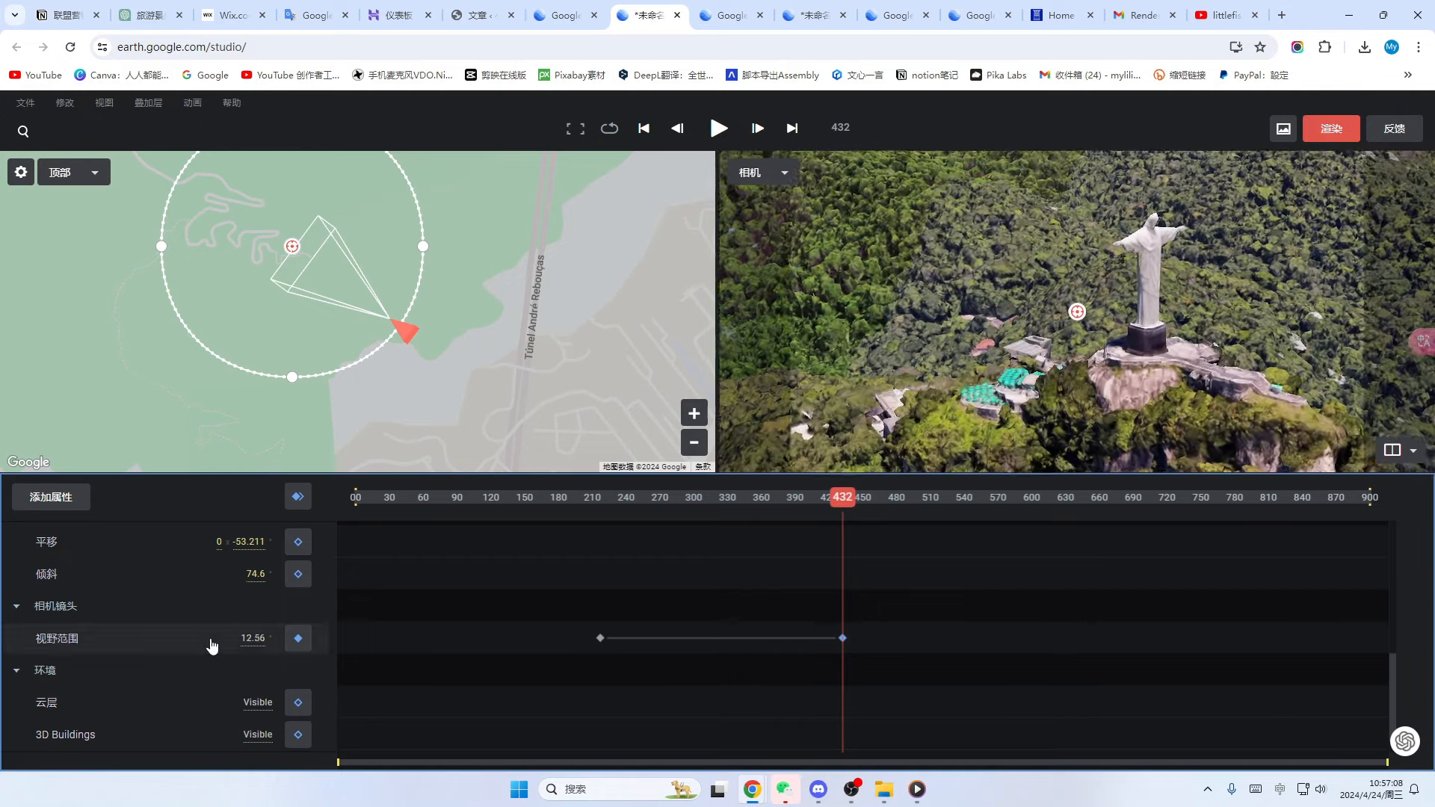
drag(213, 647, 141, 643)
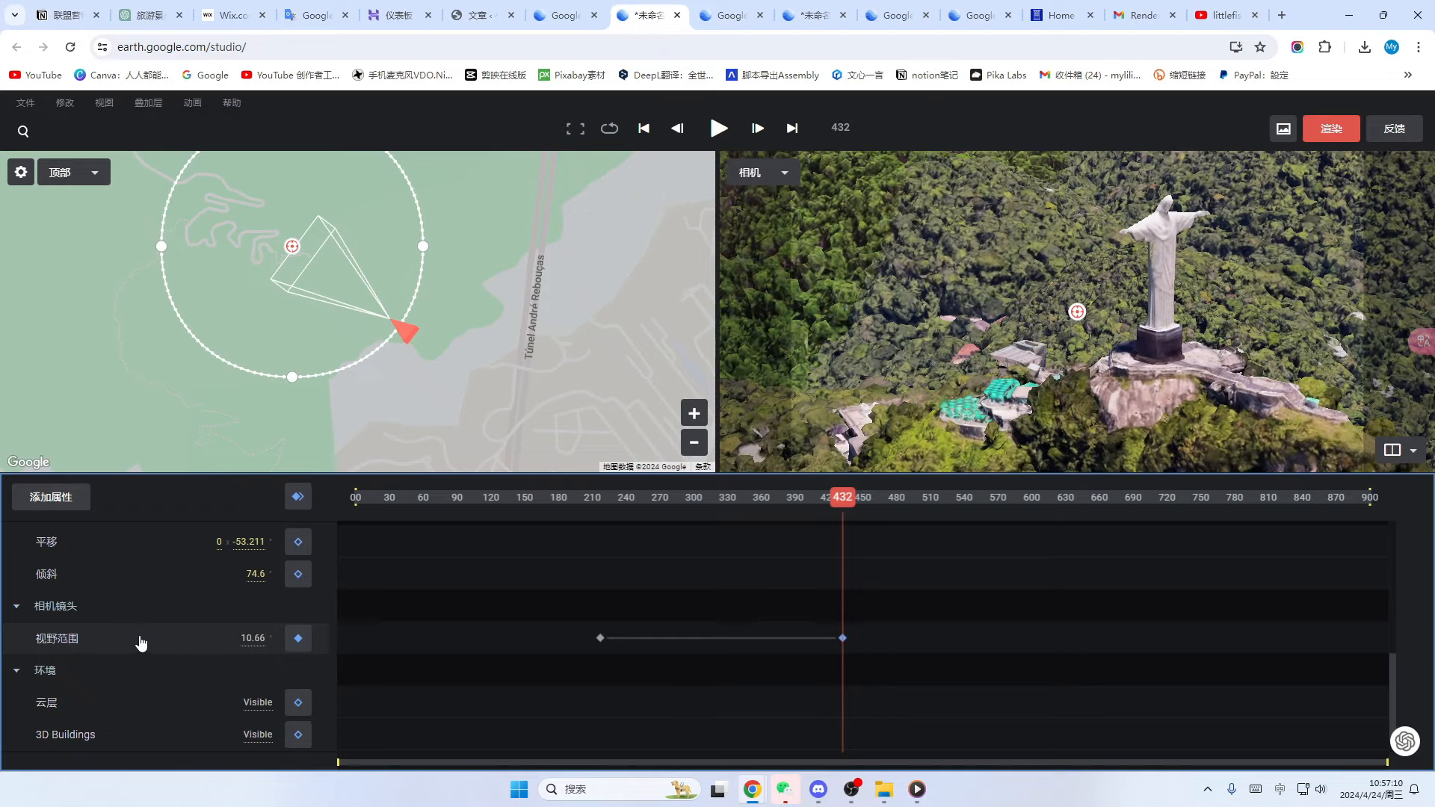
click(717, 129)
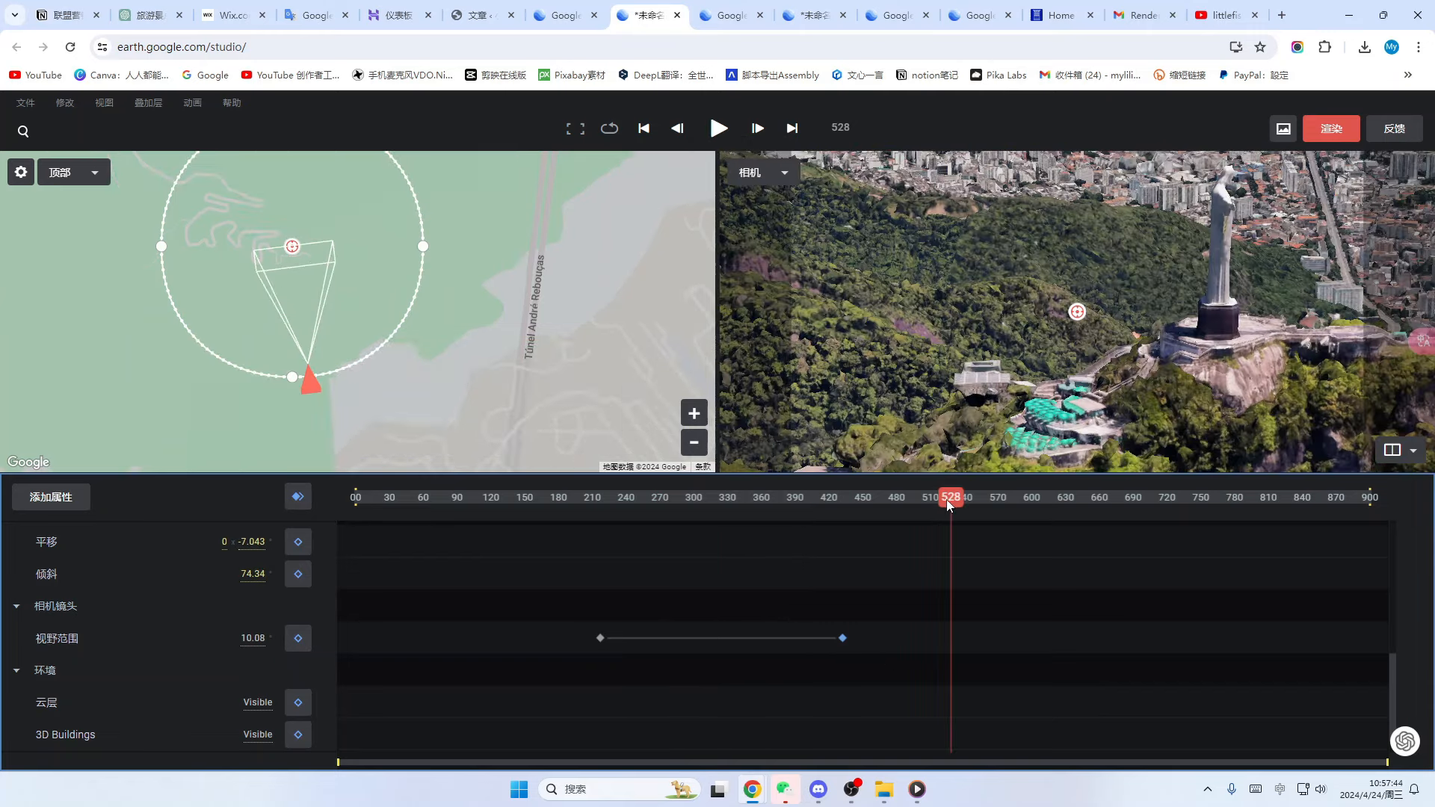
- Delete both field of view (视野范围) keyframes and play the animation from frame 206
drag(949, 506, 700, 580)
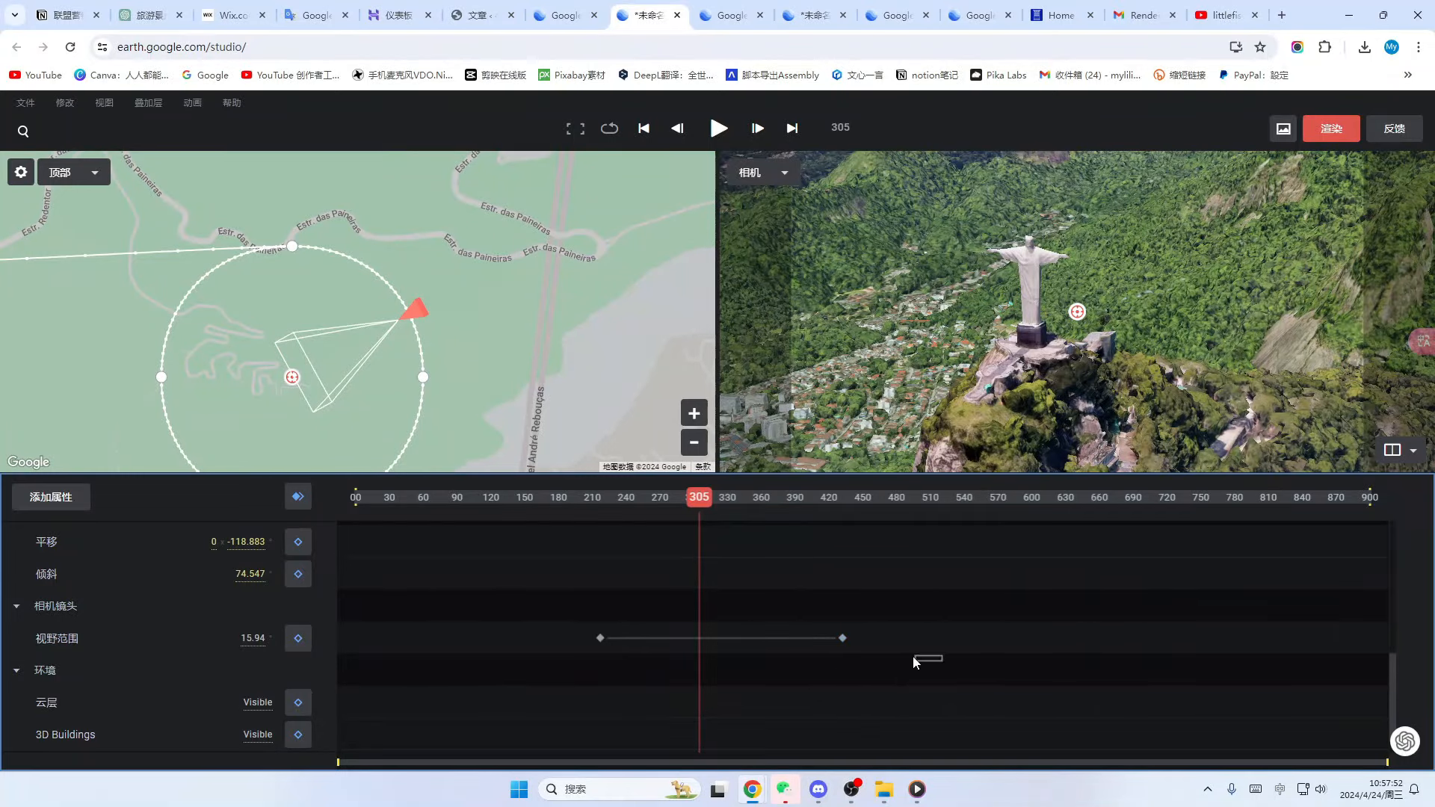
drag(835, 653, 528, 622)
key(Delete)
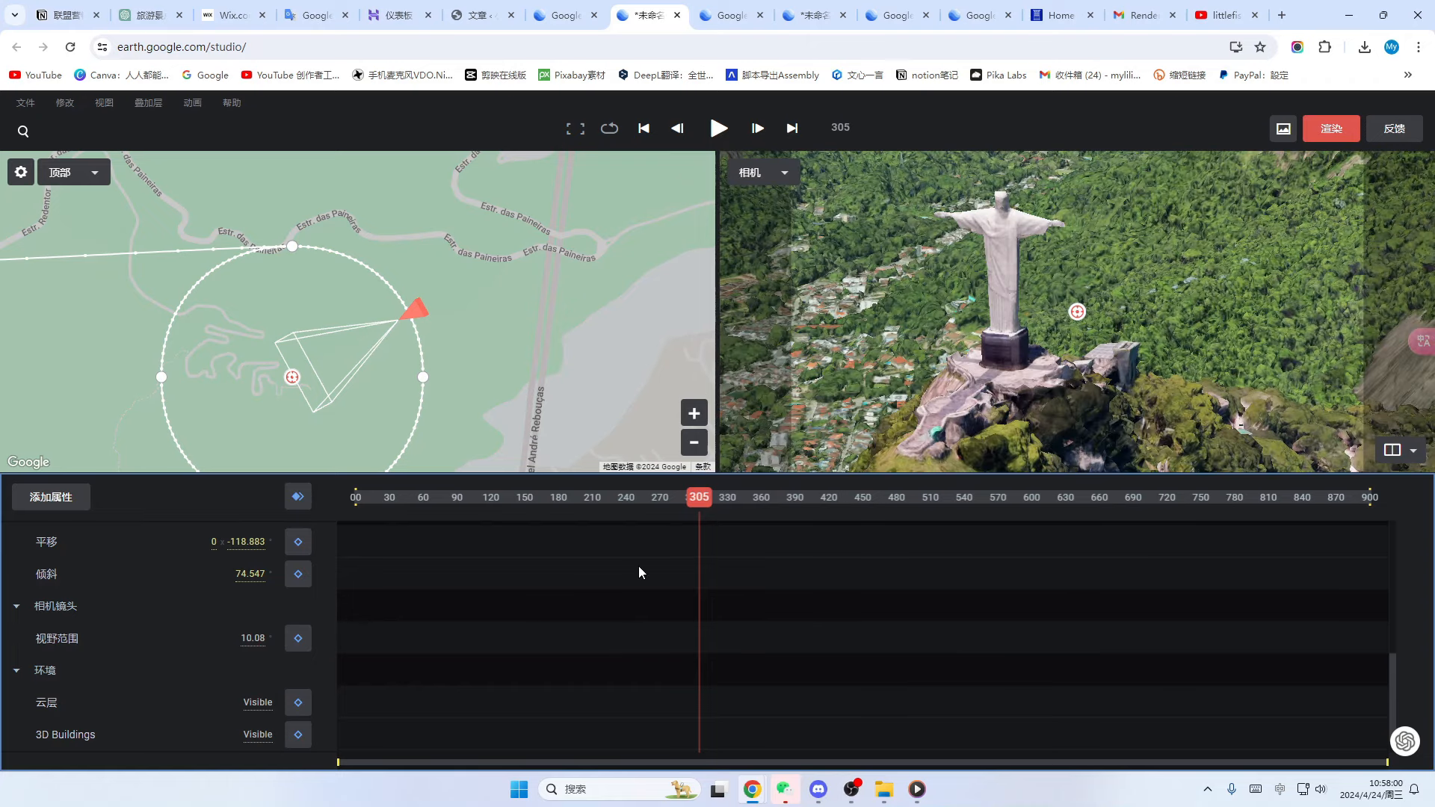
drag(692, 514, 587, 514)
click(719, 128)
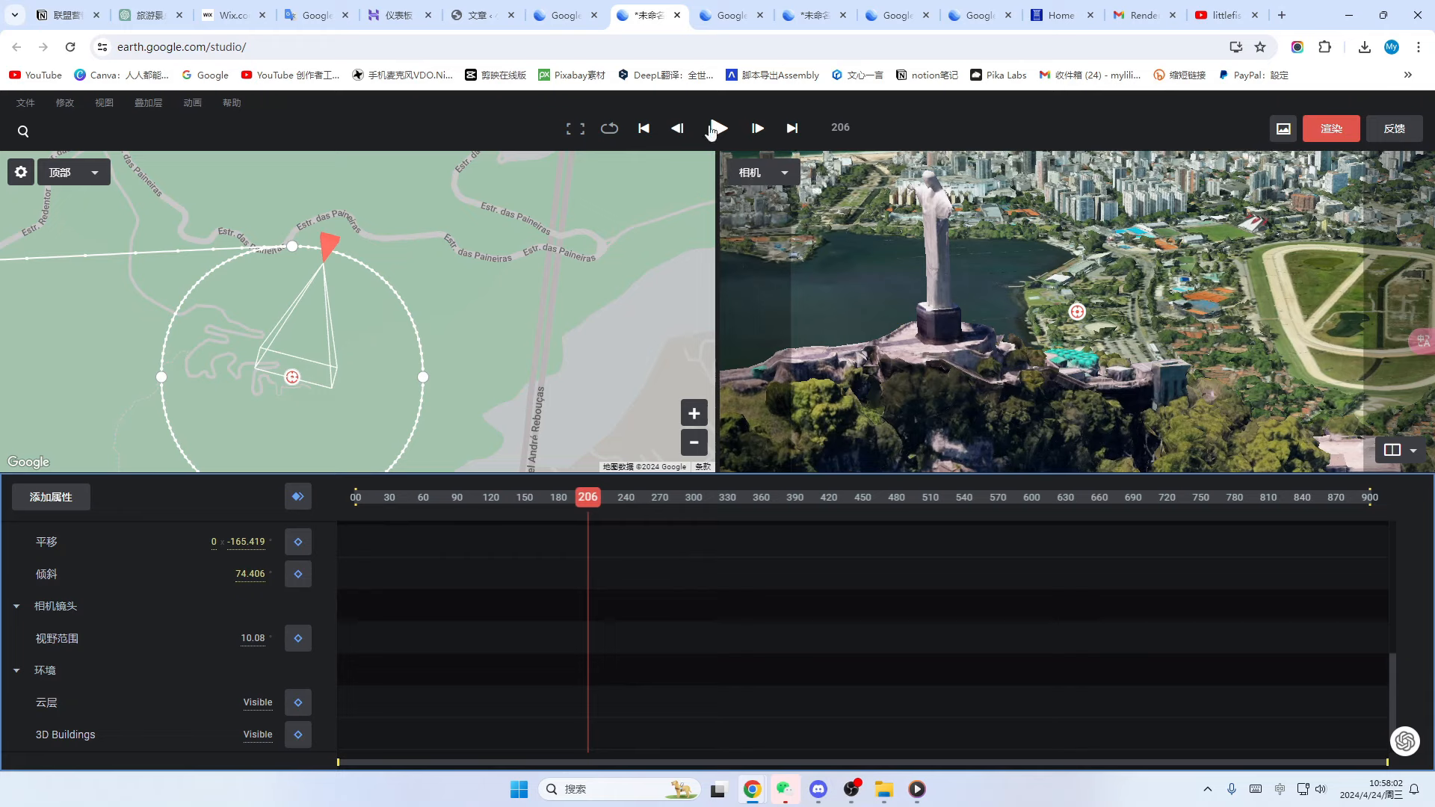
click(719, 128)
- Add camera rotation pan (平移) keyframes at frames 271 and 522, the second set to -5.6, and preview the movement from frame 264
scroll(376, 634, up, 1)
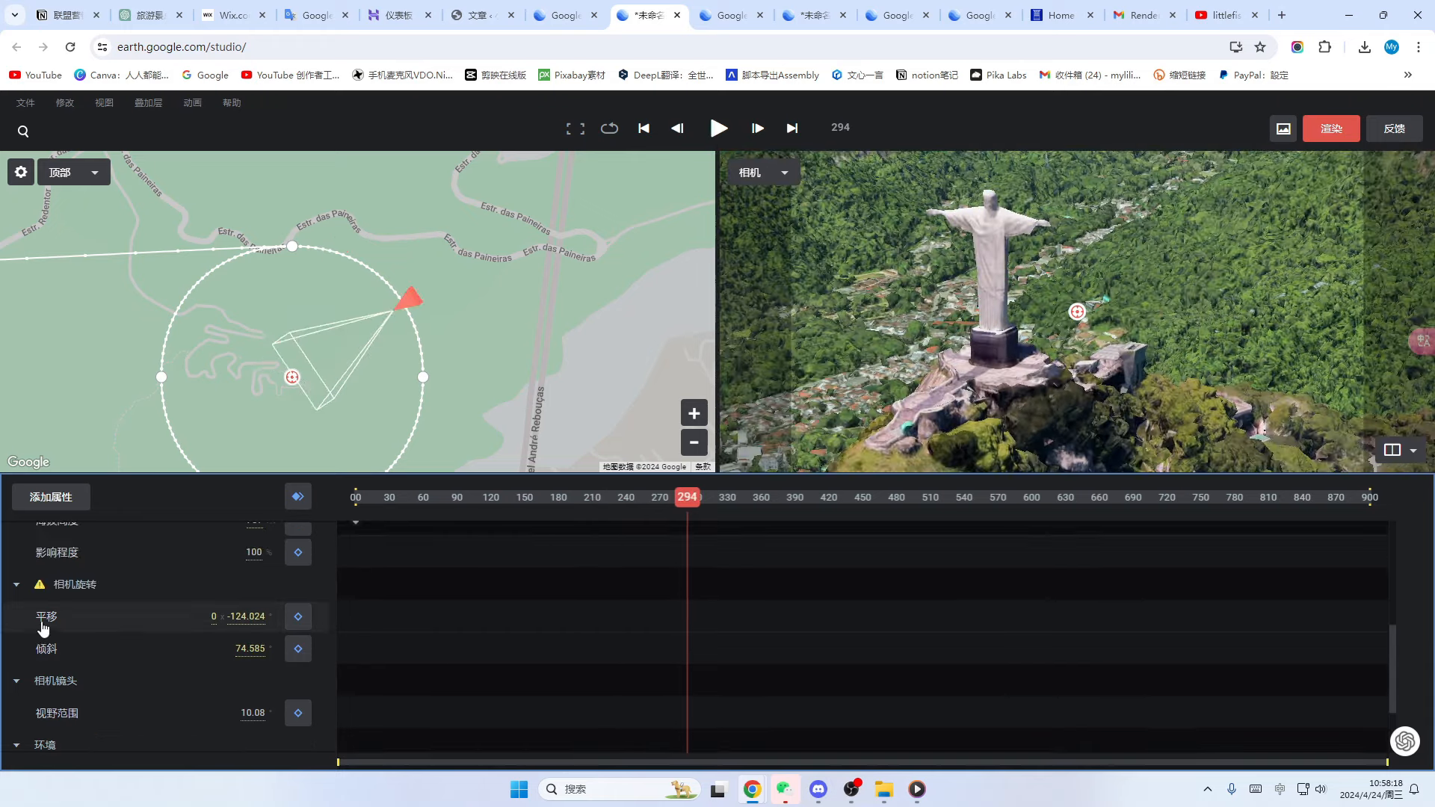
drag(688, 505, 661, 505)
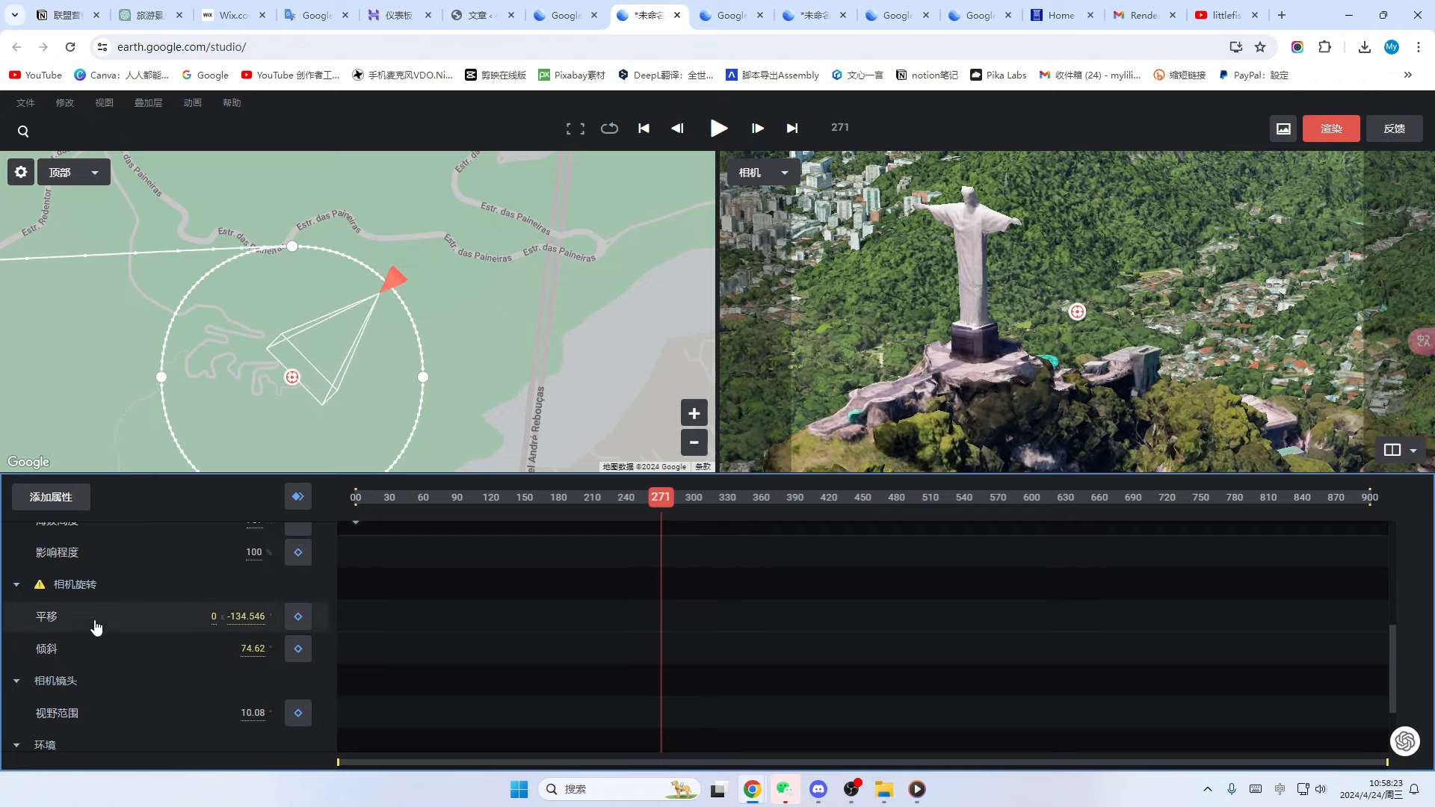
click(299, 617)
drag(673, 507, 943, 507)
click(298, 617)
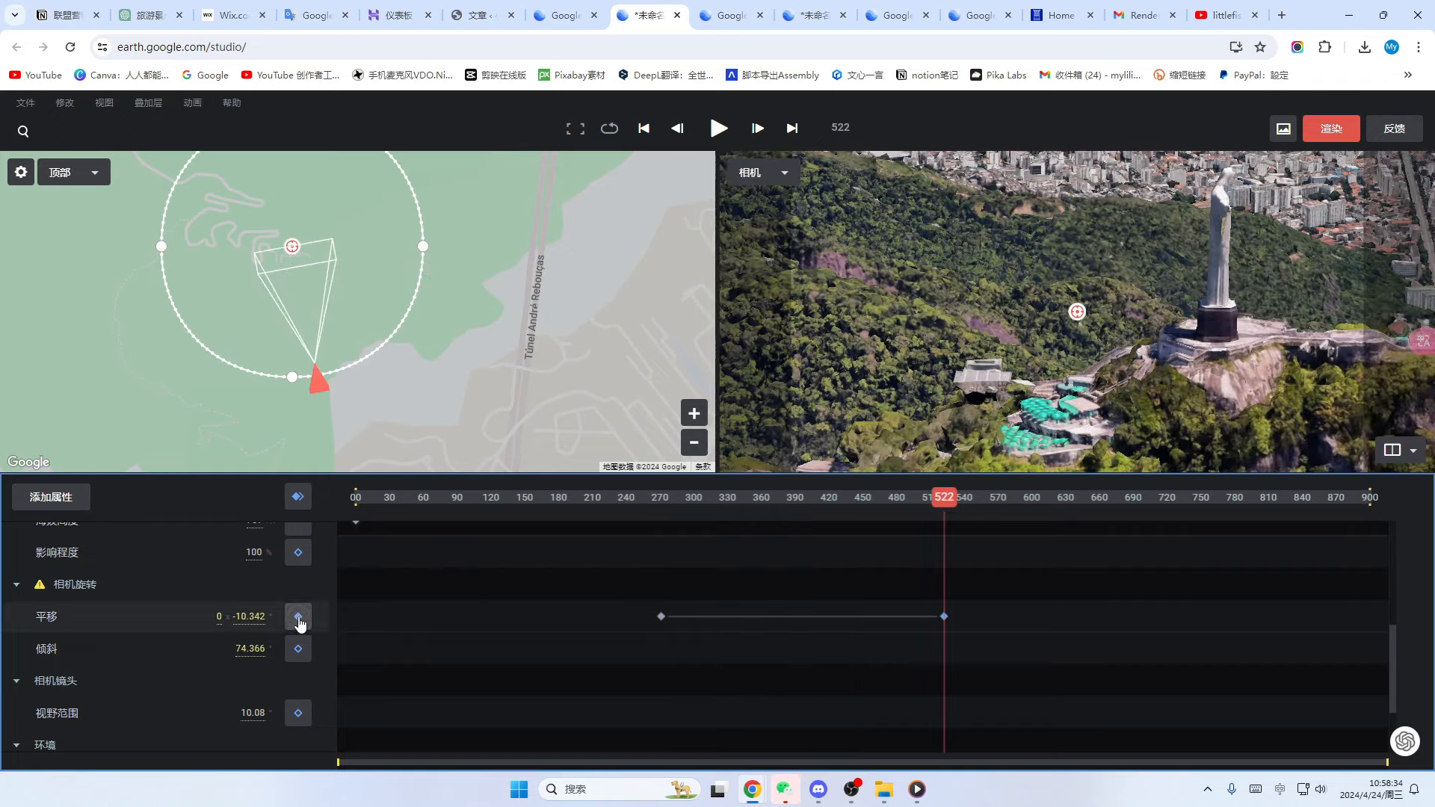
drag(231, 616, 197, 631)
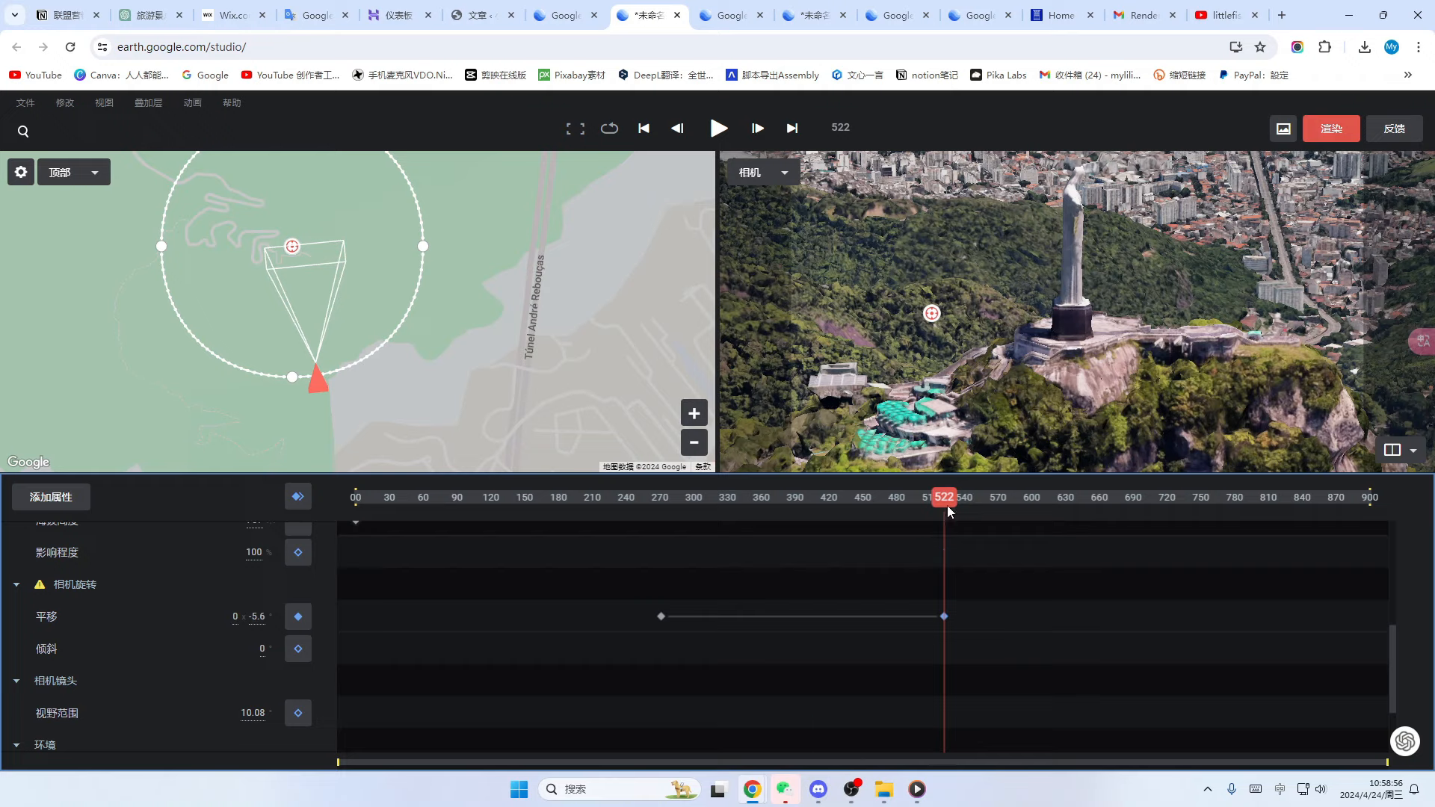
drag(947, 505, 653, 551)
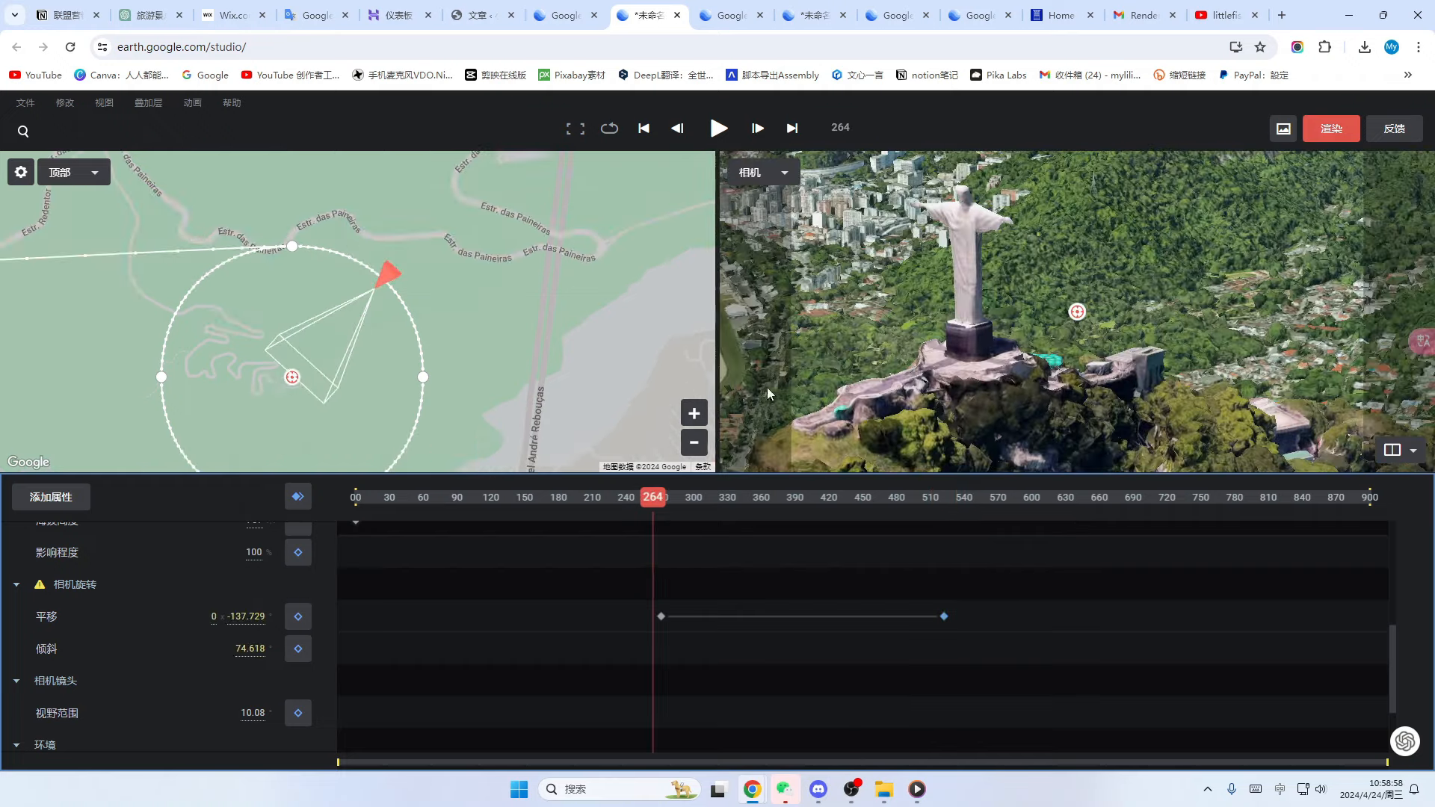
click(718, 128)
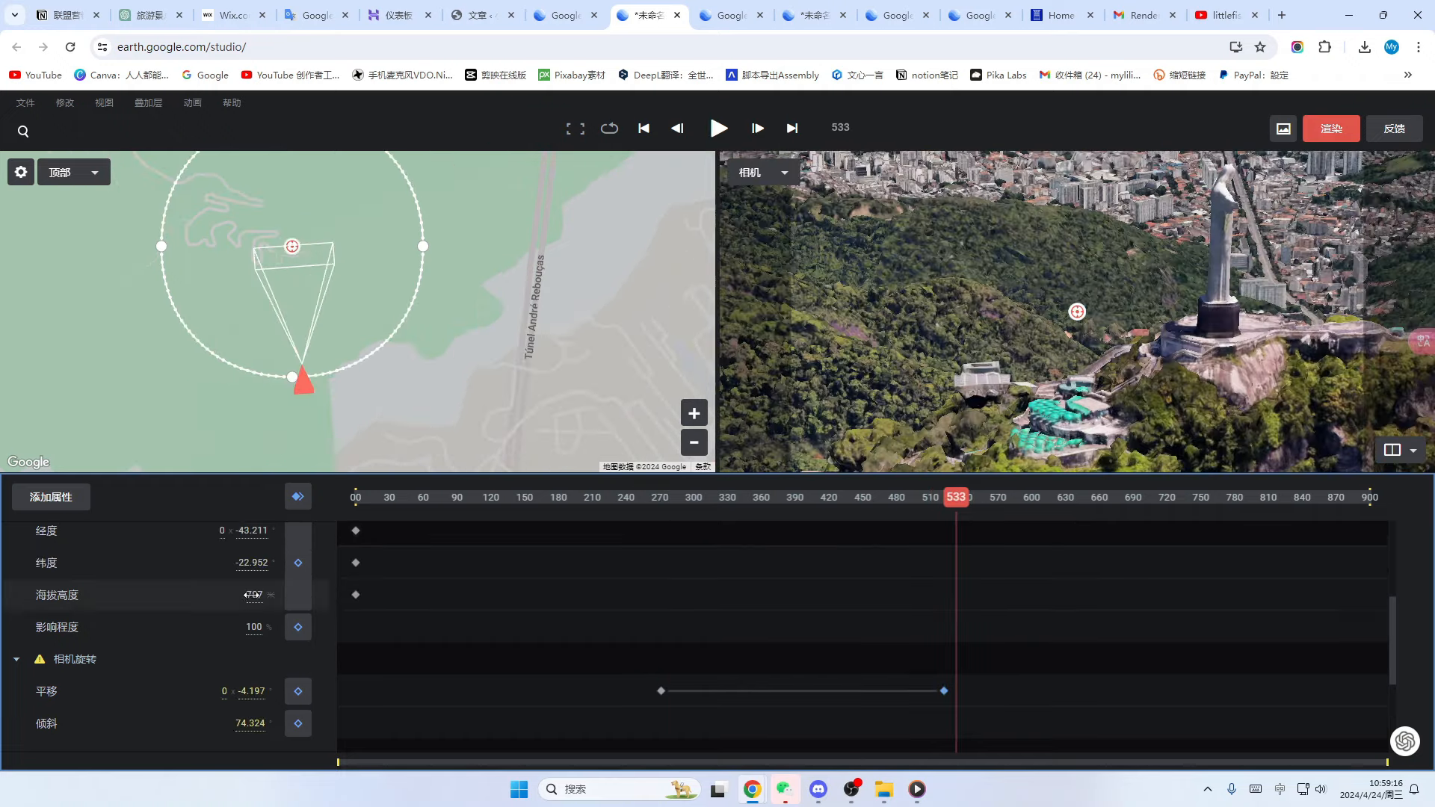
- Add a camera target (相机目标) position keyframe at frame 273 and remove it together with the one at frame 0
click(249, 595)
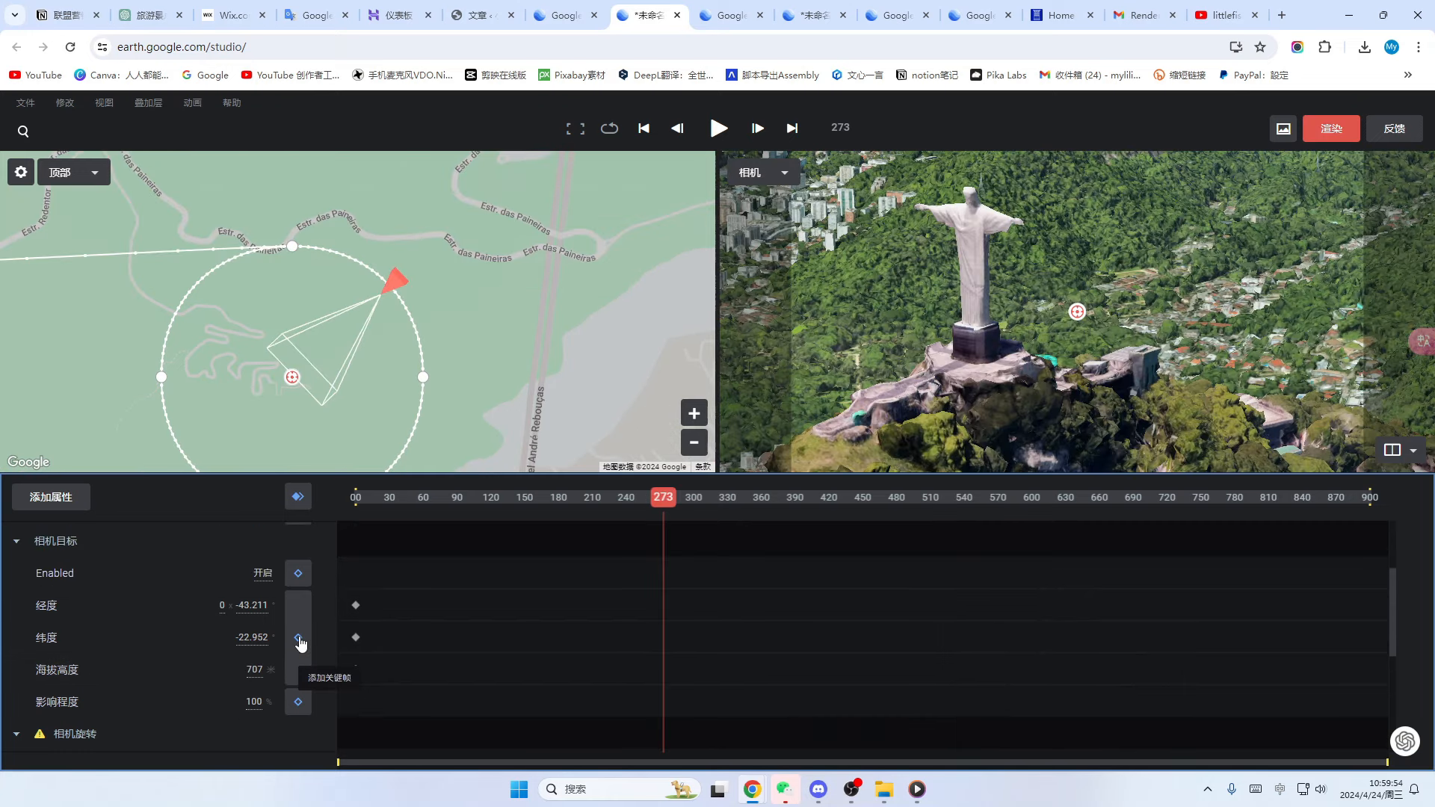
click(298, 639)
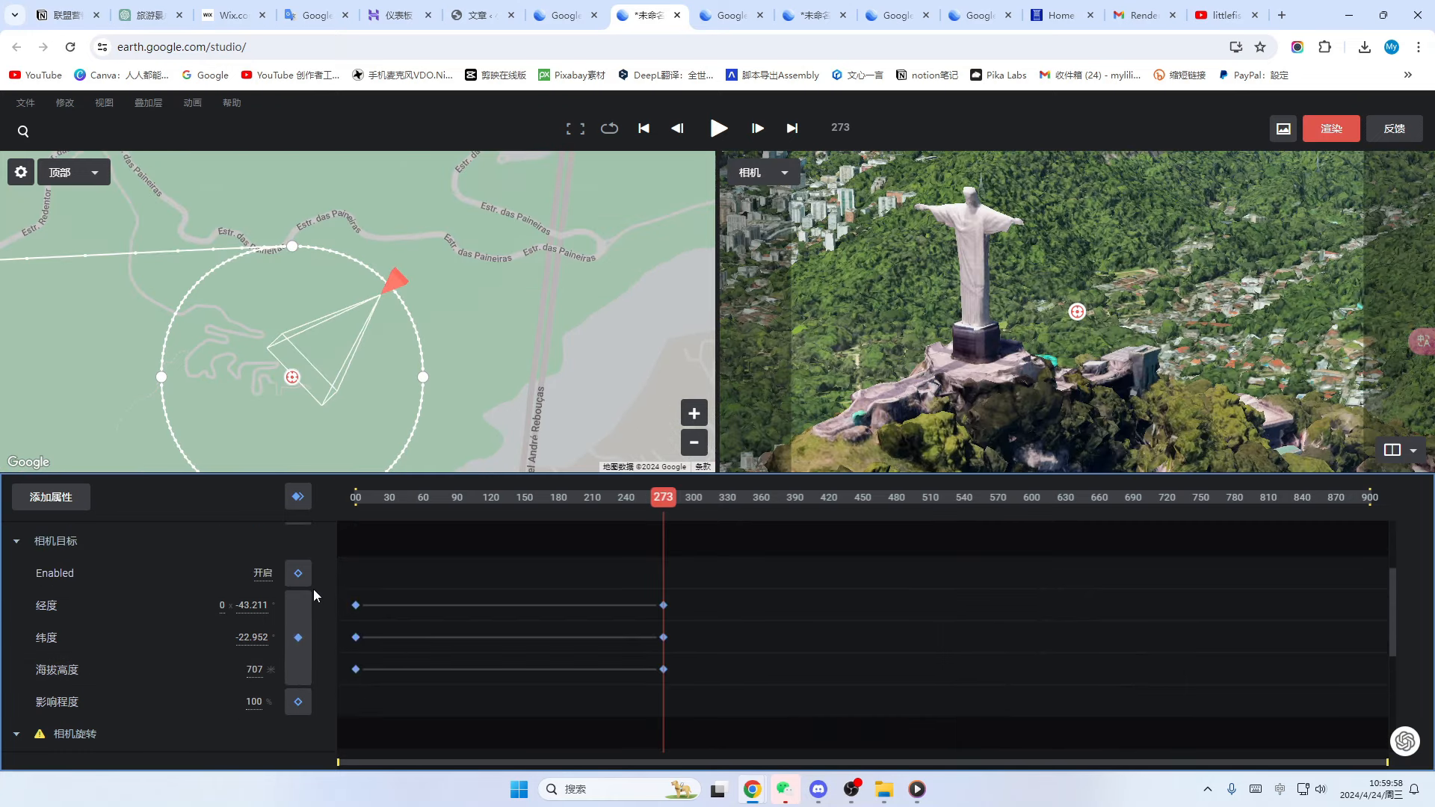
key(ctrl+z)
key(ctrl+z)
- Add camera target (相机目标) keyframes at frames 449 and 692, the second with longitude (经度) -43.21, and play from frame 410
drag(665, 499, 862, 499)
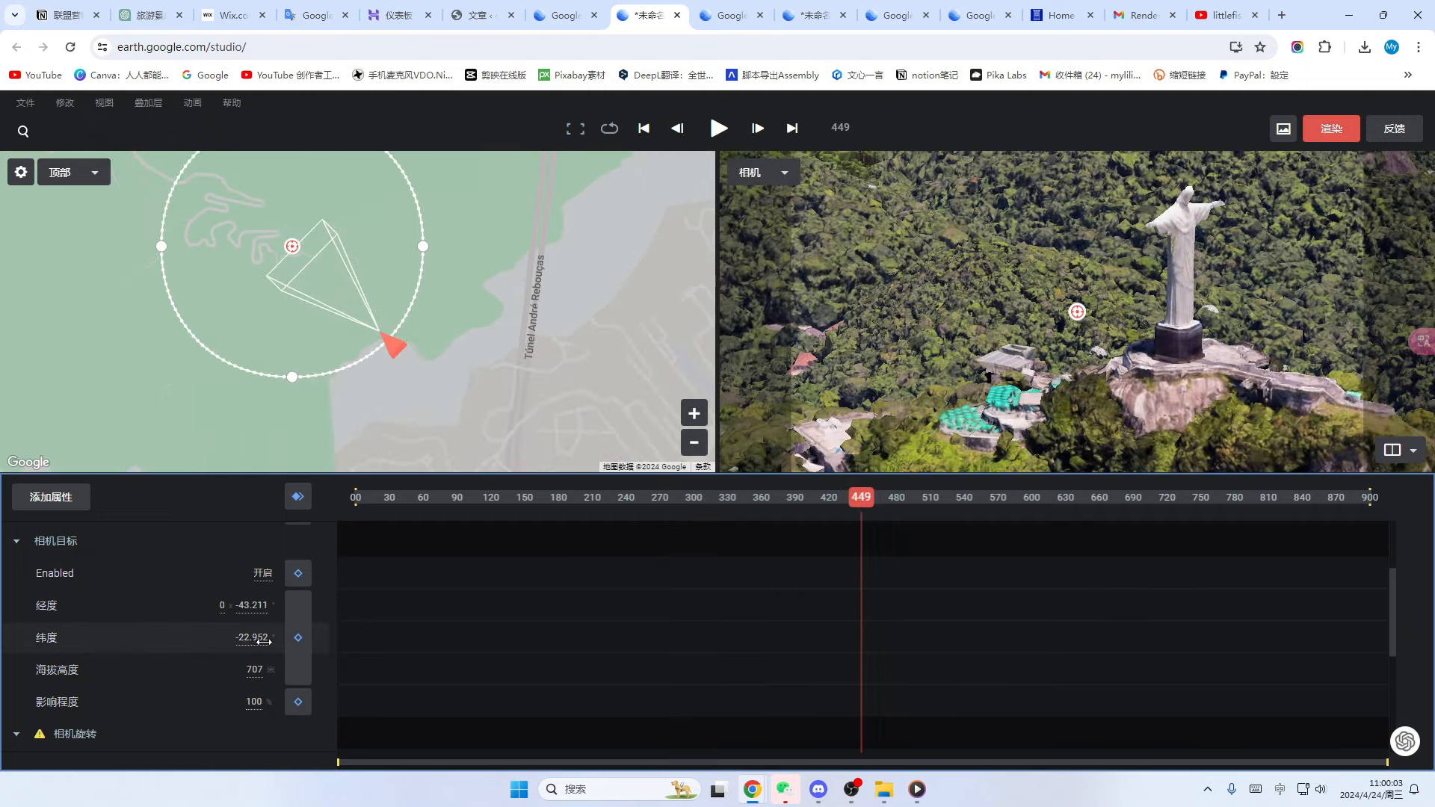
click(298, 637)
drag(862, 496, 1136, 479)
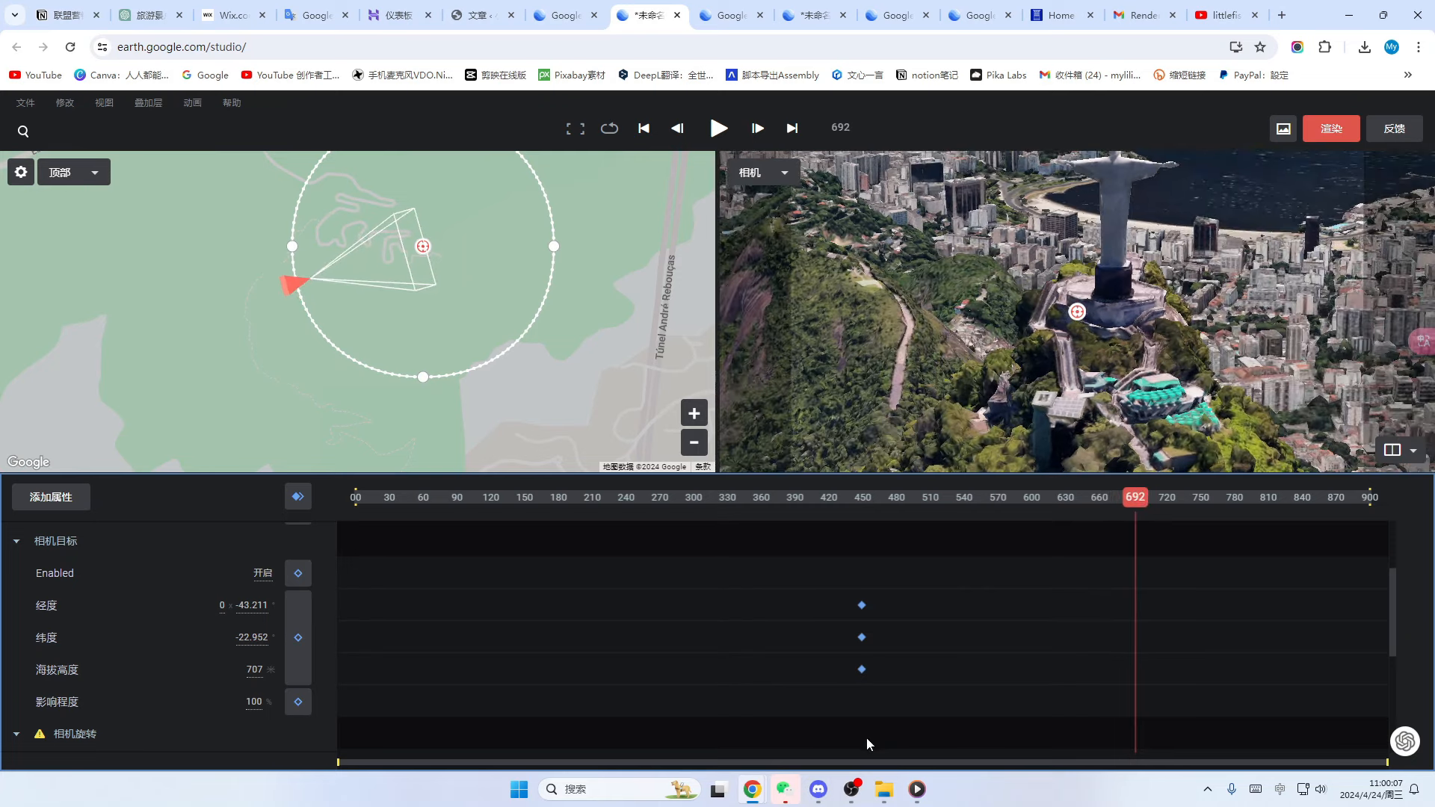
click(298, 637)
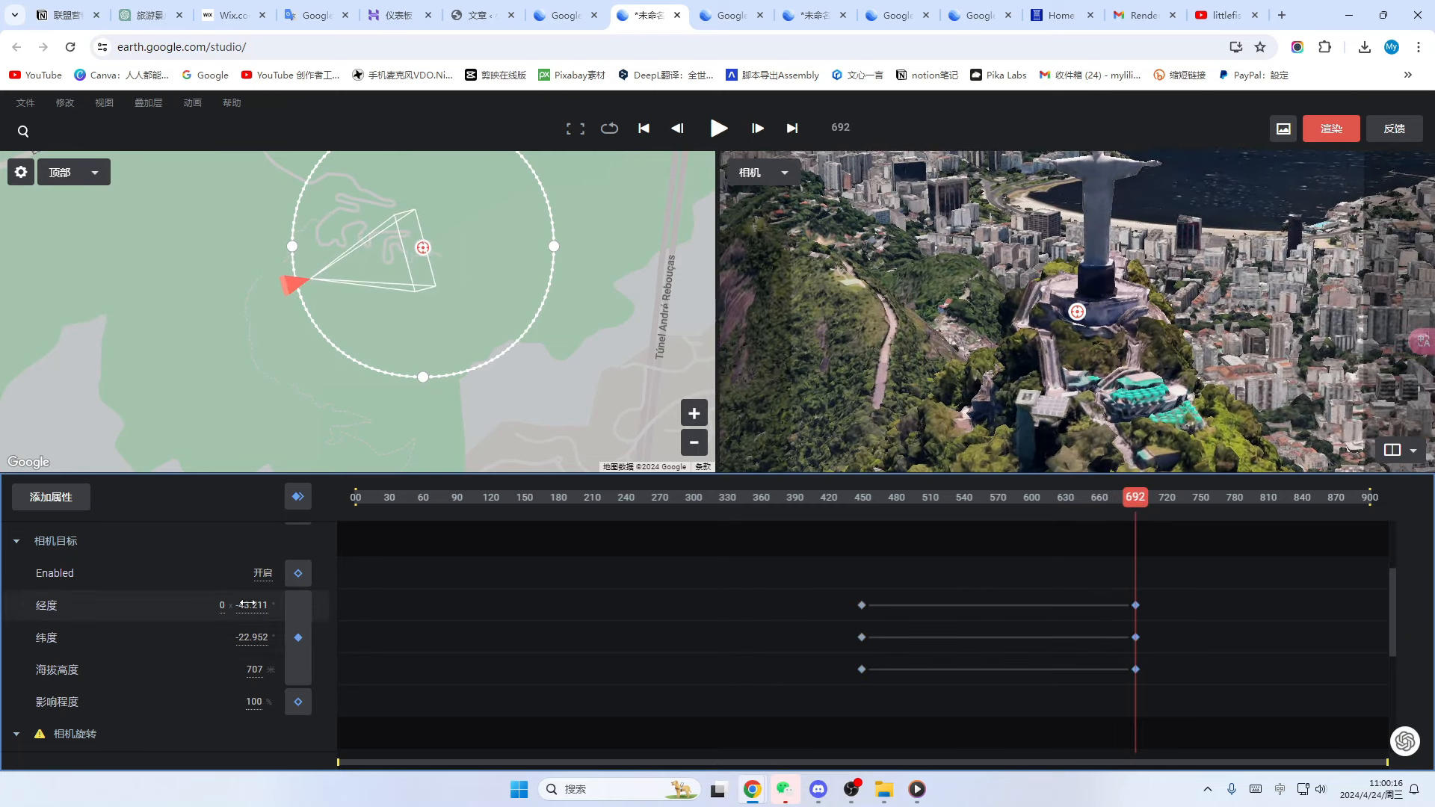
drag(247, 603, 200, 604)
drag(253, 605, 513, 621)
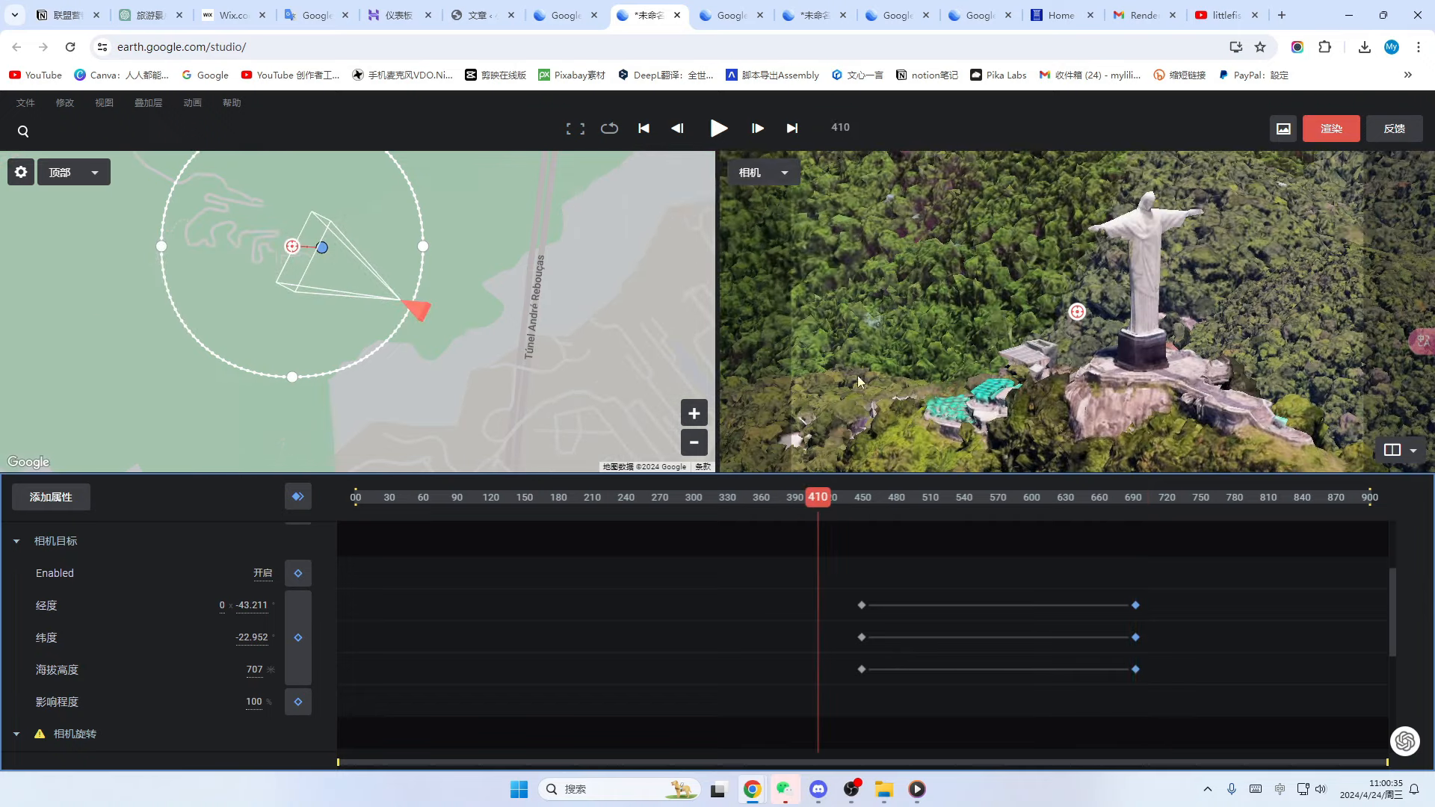
click(718, 129)
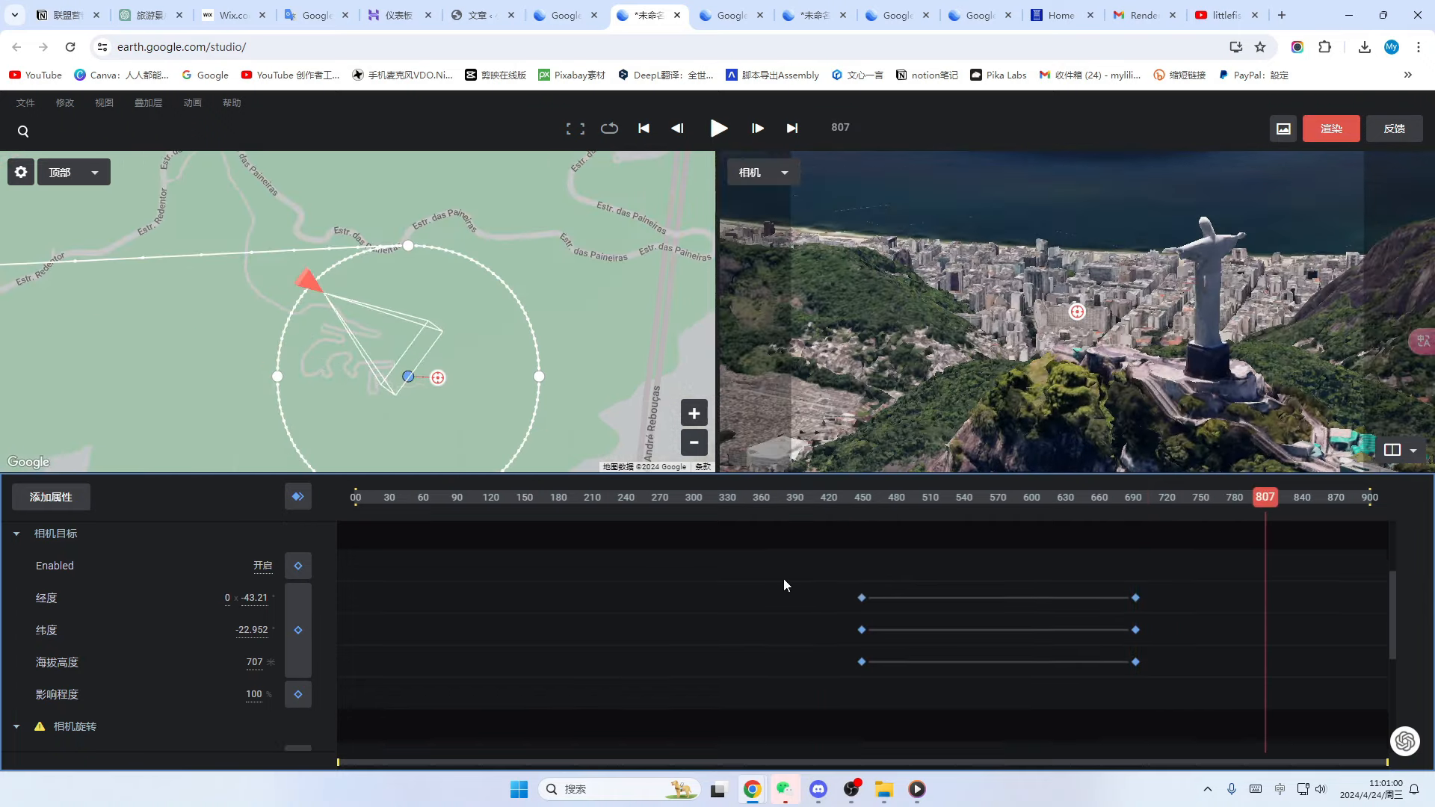
- Delete the camera target (相机目标) keyframes and both pan (平移) keyframes, and move the playhead back to frame 171
scroll(791, 610, down, 1)
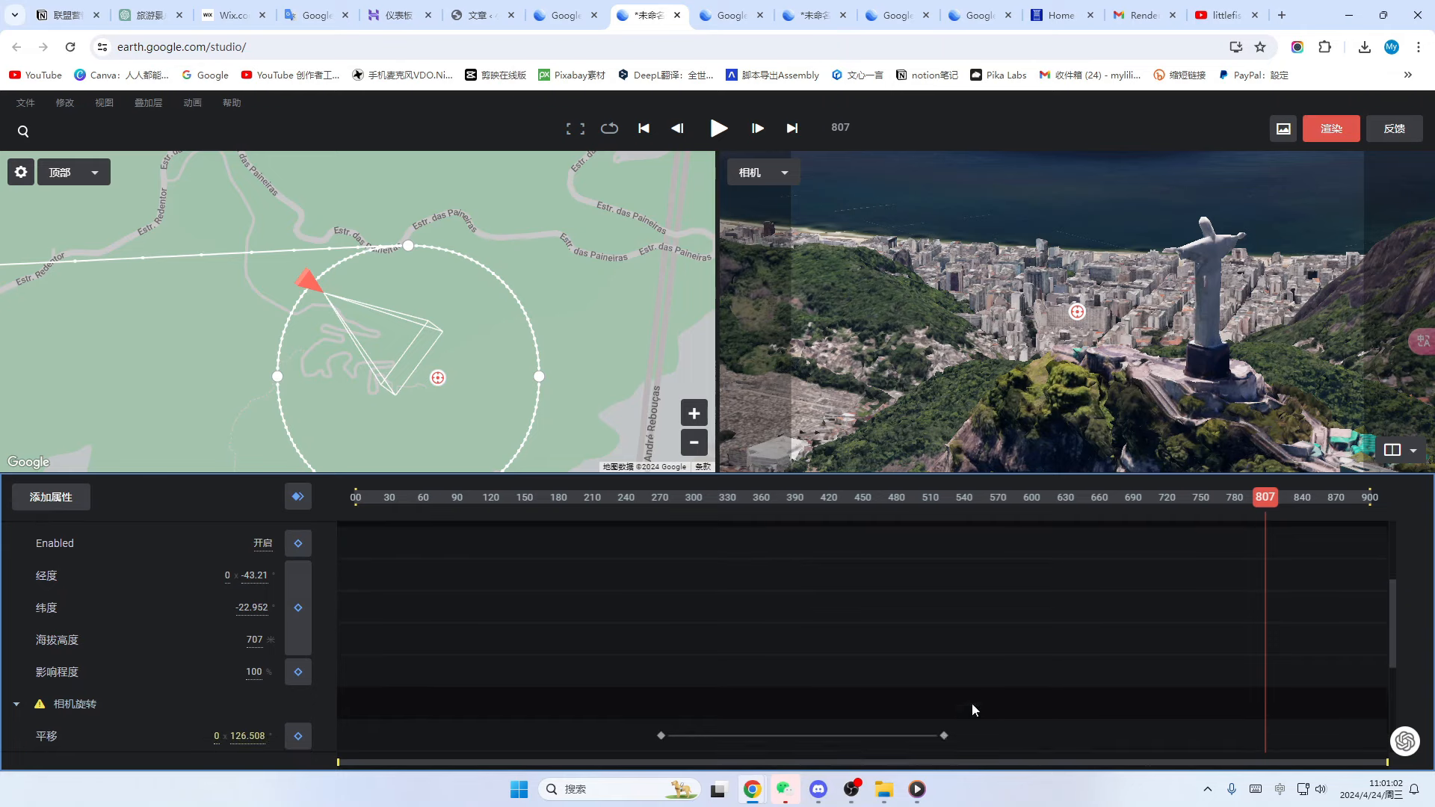
drag(1002, 740, 604, 722)
key(Delete)
drag(1264, 497, 577, 514)
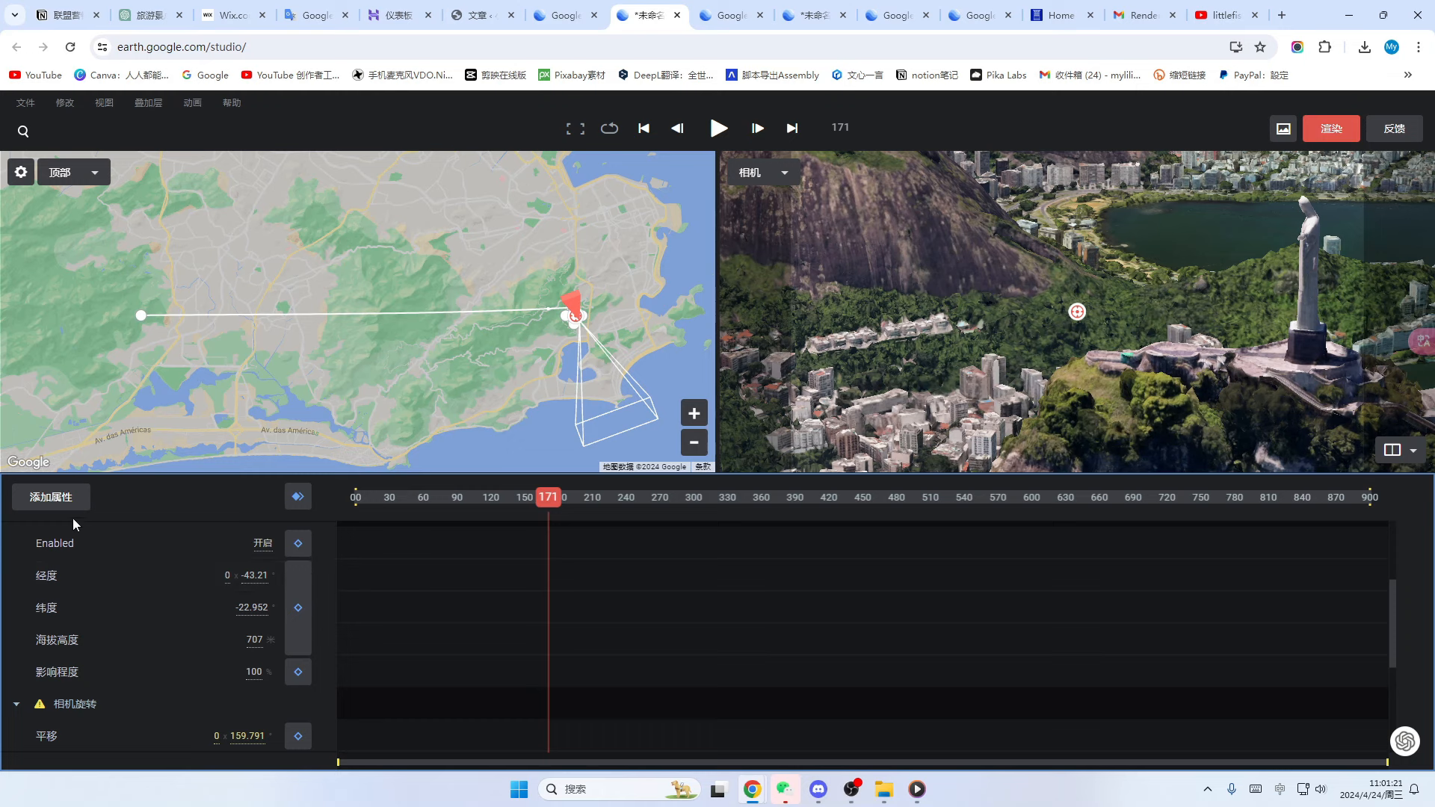
- Add the time of day (时段) attribute to the 750-frame Christ the Redeemer project and finish the attribute selection
click(45, 499)
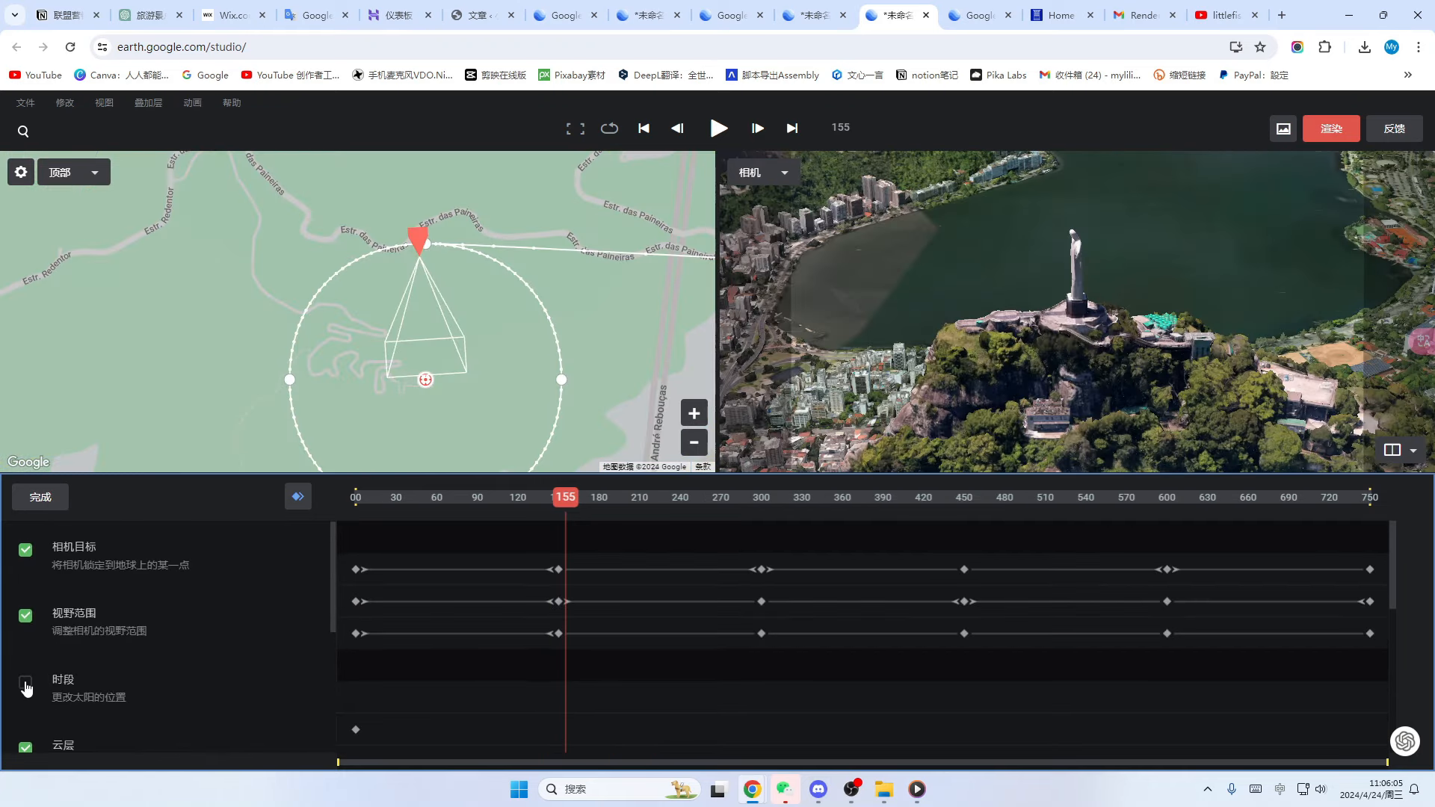
click(25, 683)
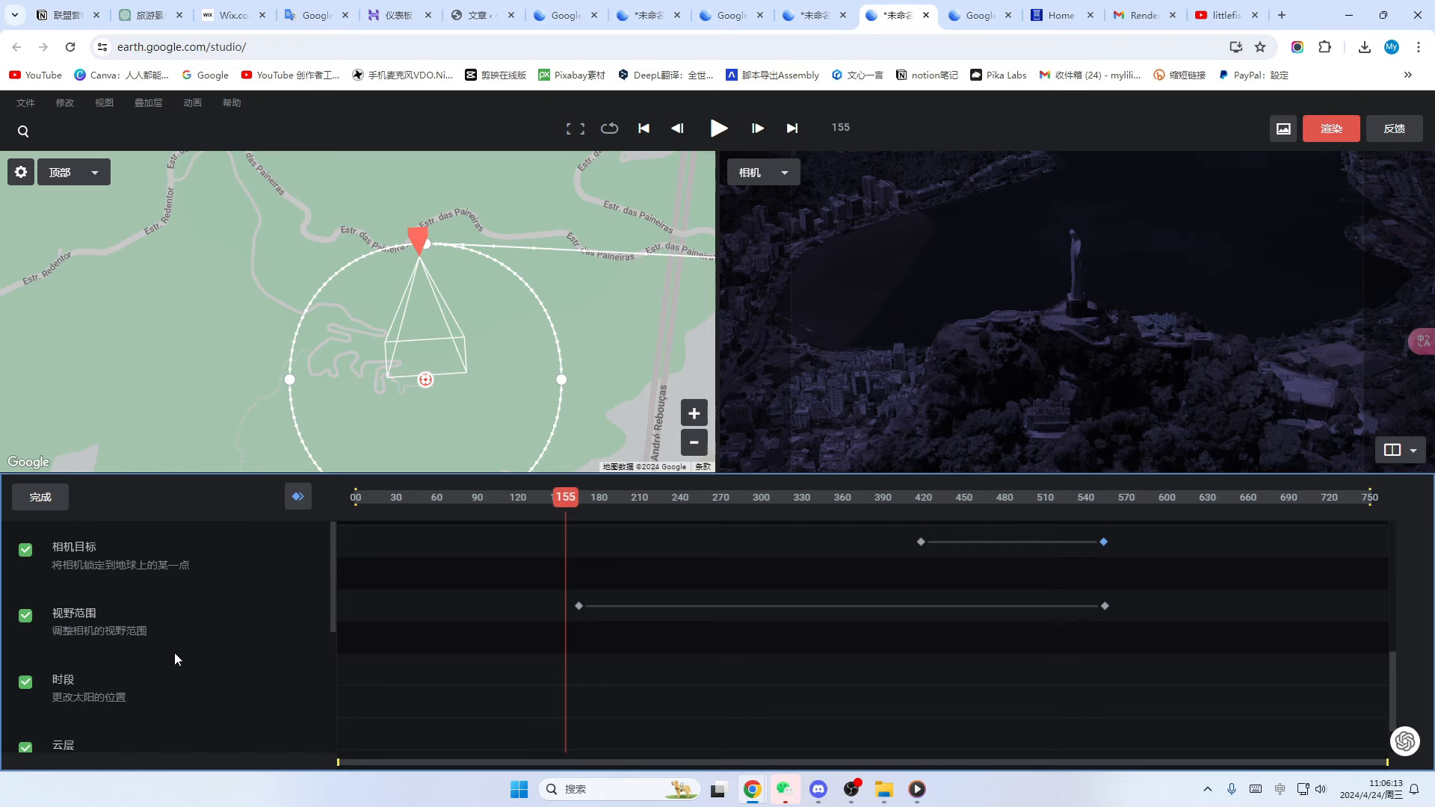
click(40, 498)
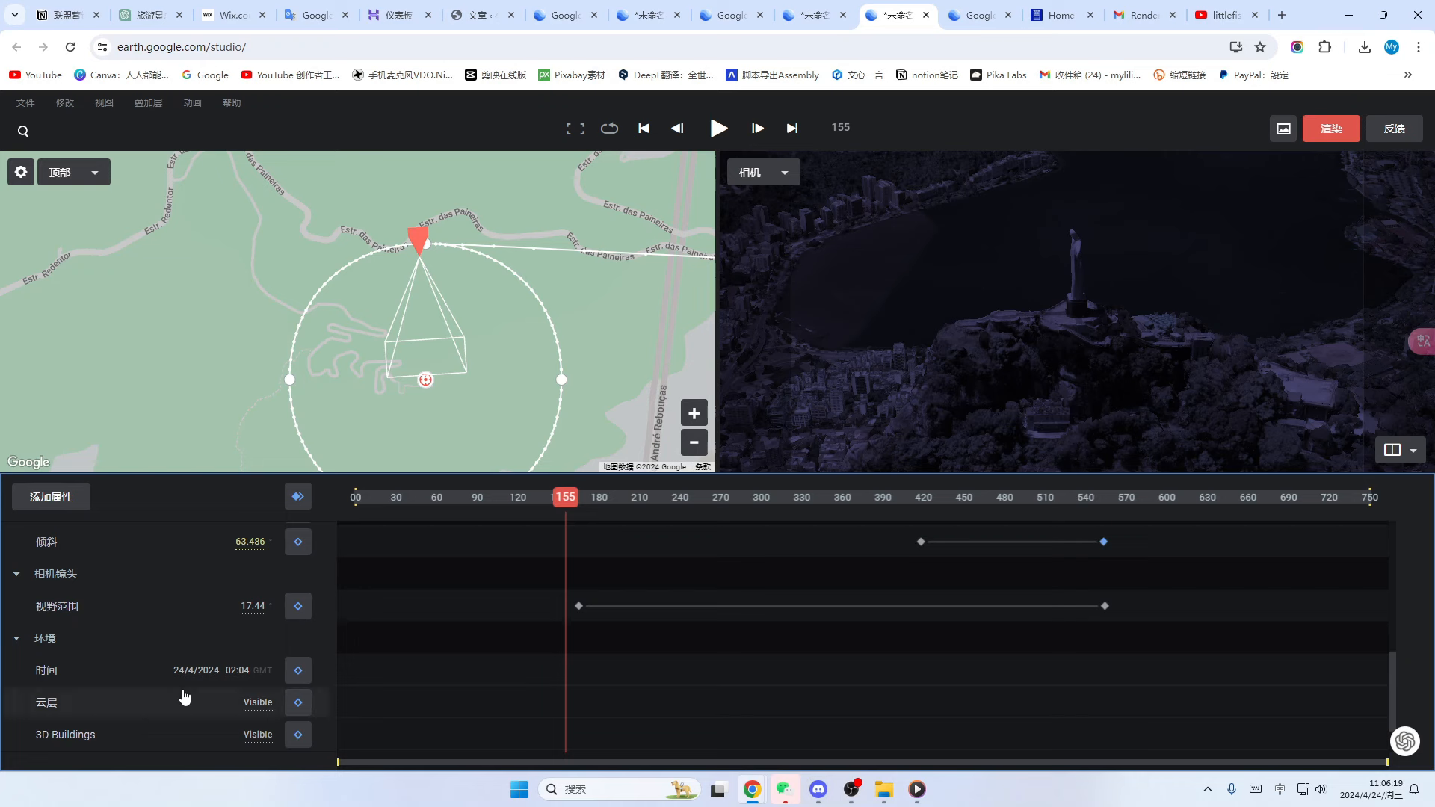
- Add a time (时间) keyframe at frame 260 and set it to 06:00
click(238, 670)
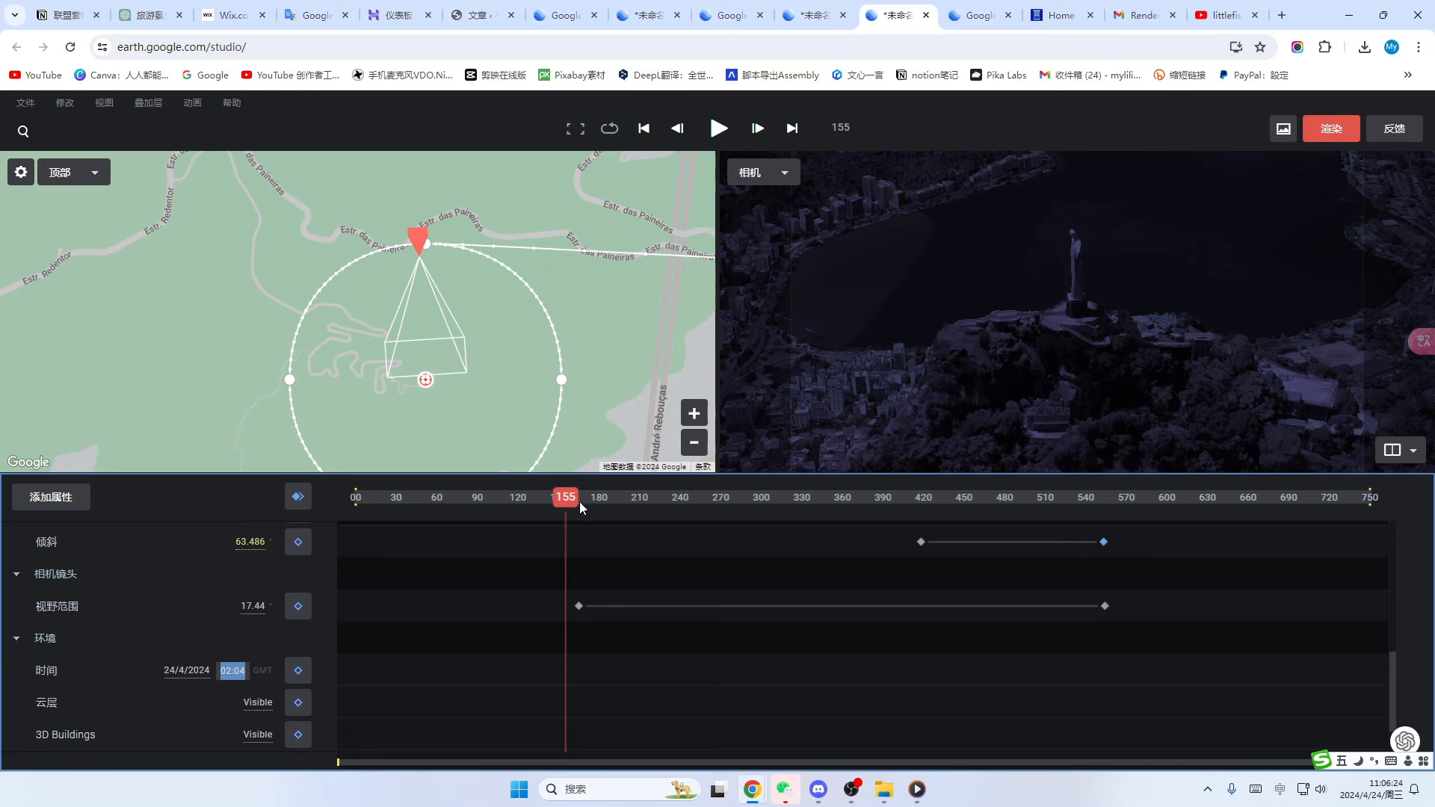
drag(567, 504, 707, 499)
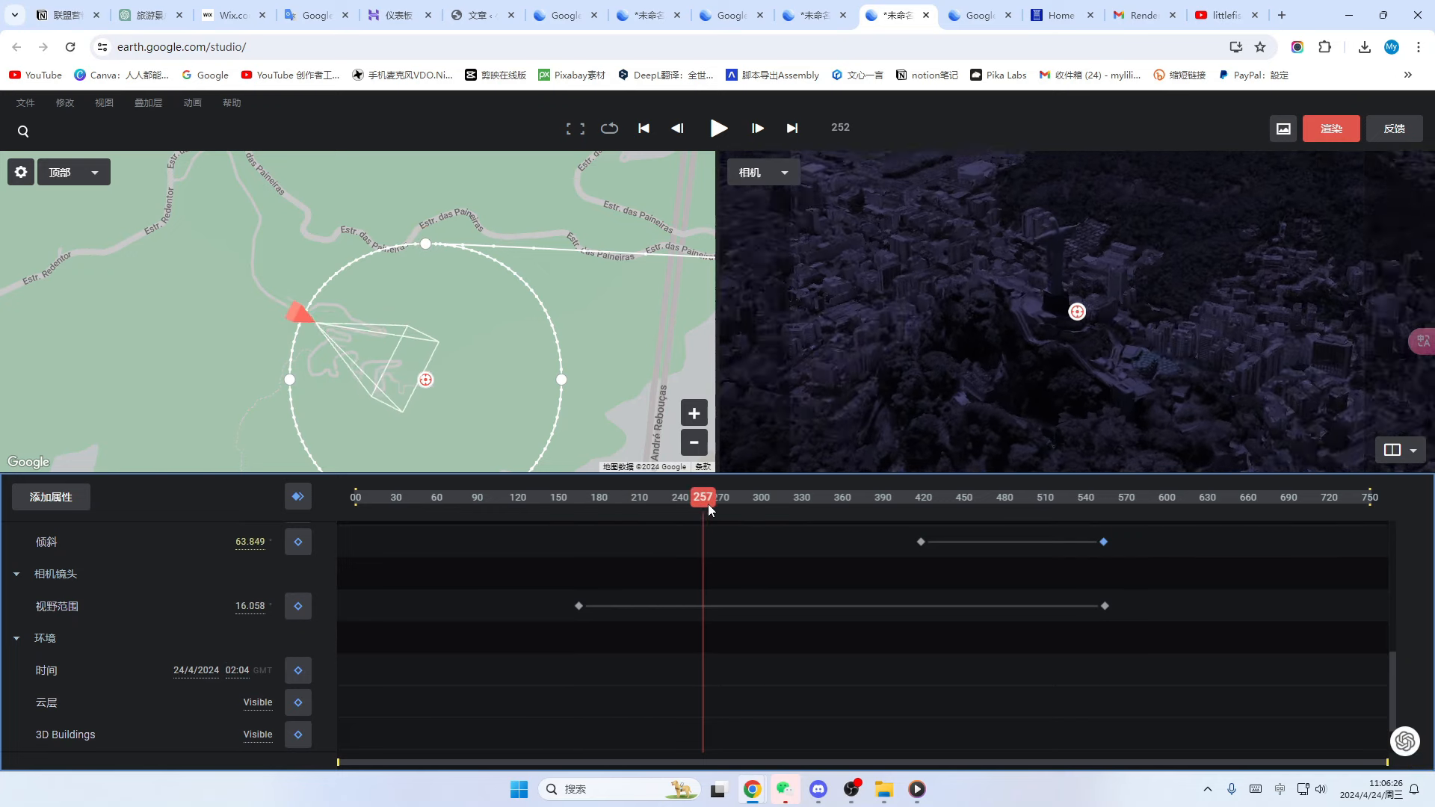
click(297, 671)
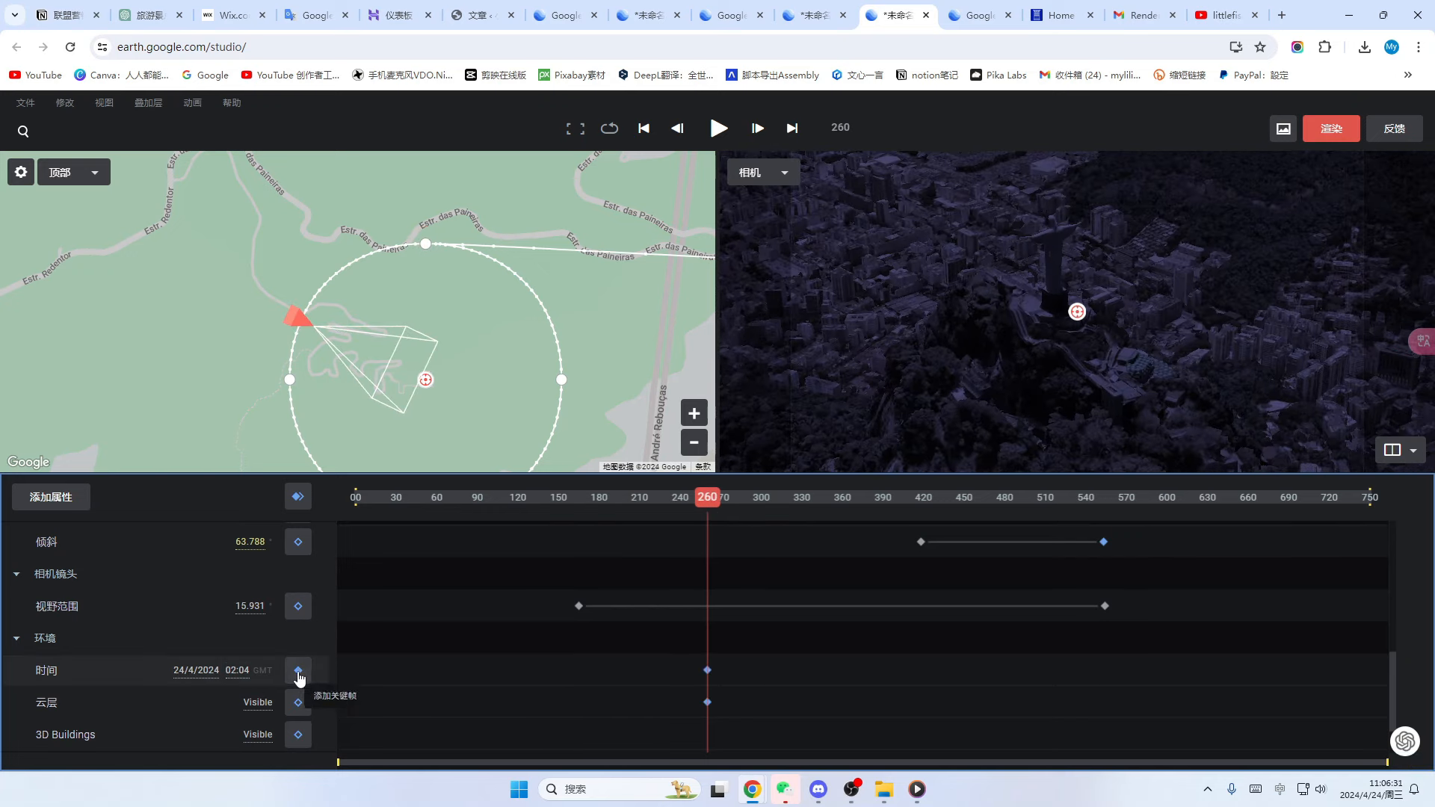
click(237, 670)
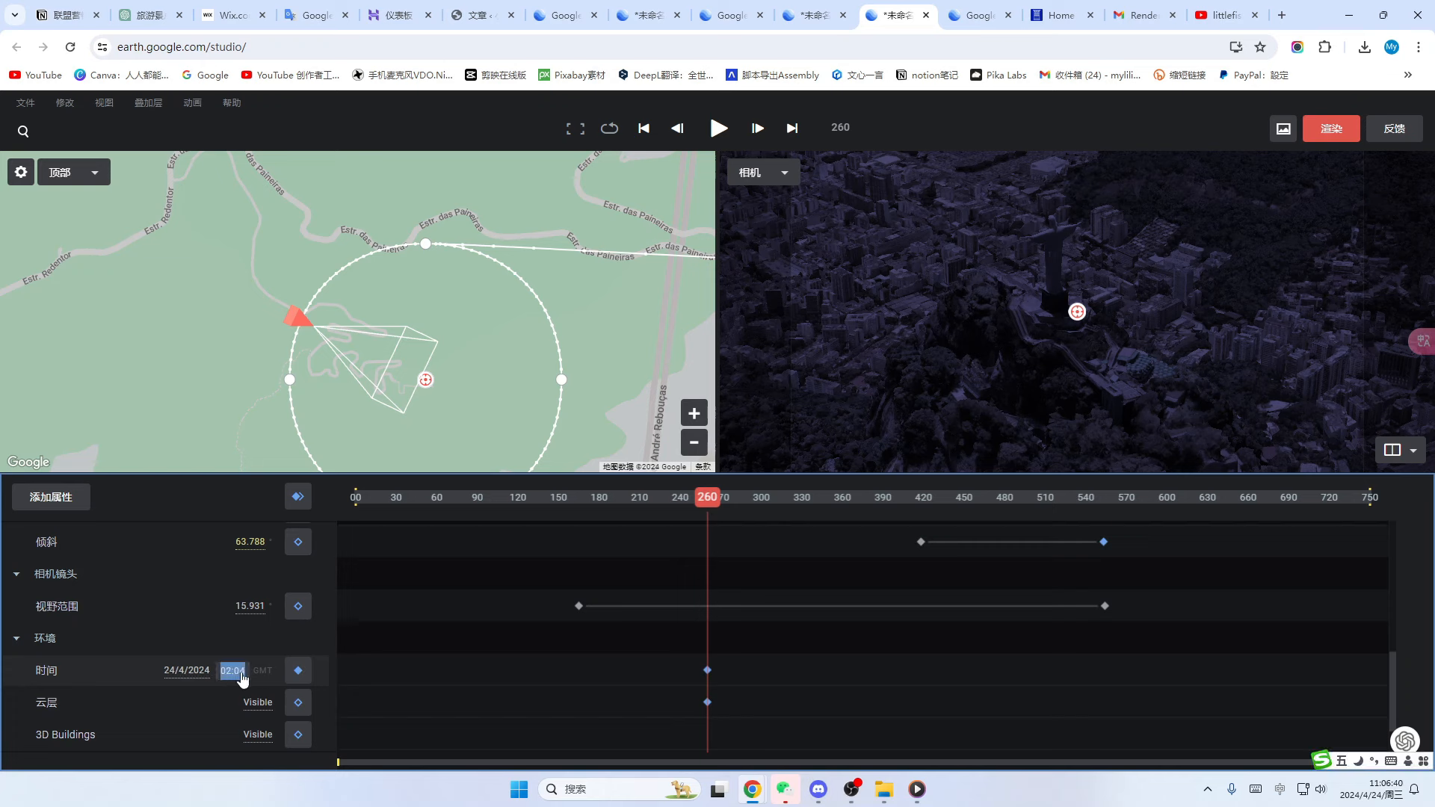
text(6)
key(Return)
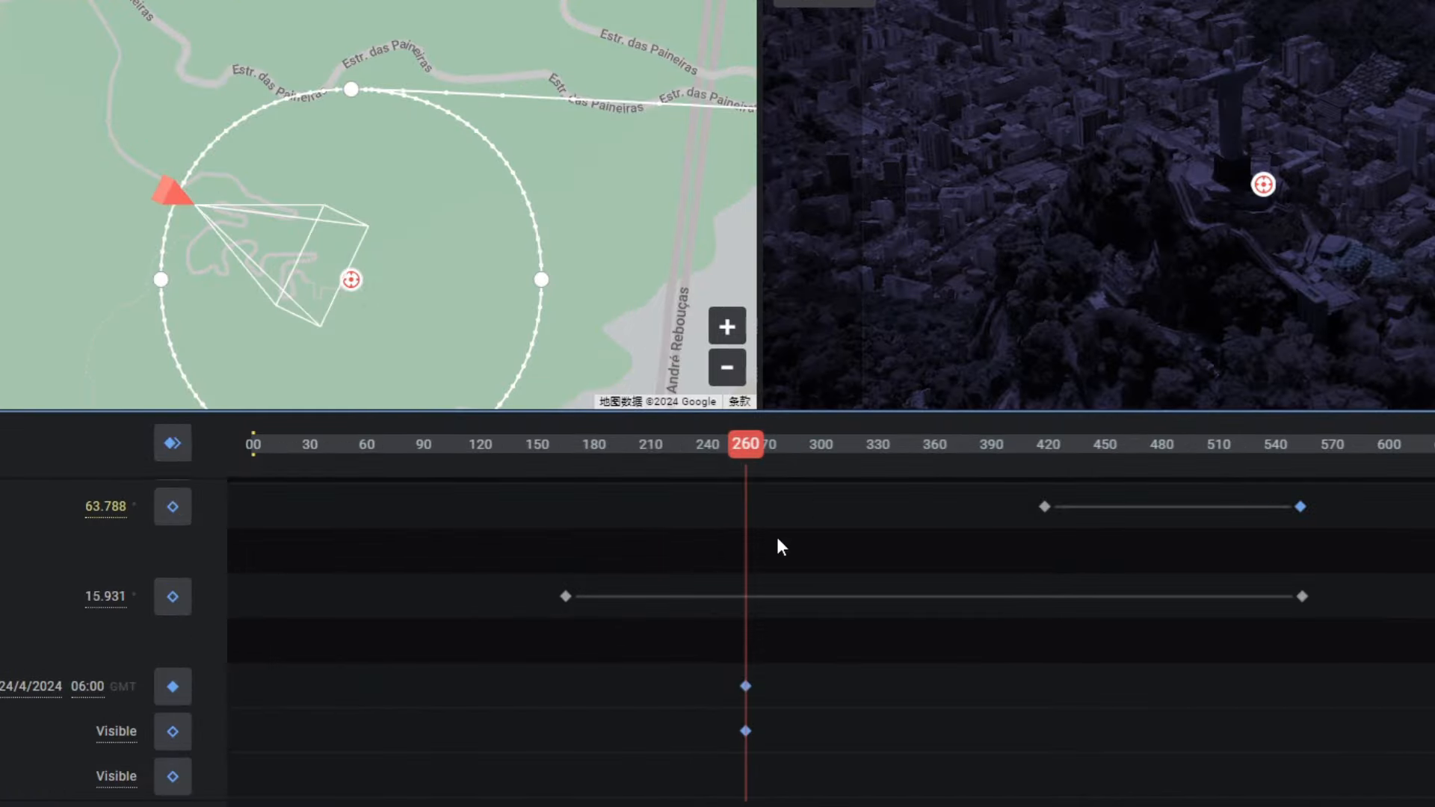
- Add a time (时间) keyframe at frame 431 and set it to 11:00
drag(747, 446, 1097, 457)
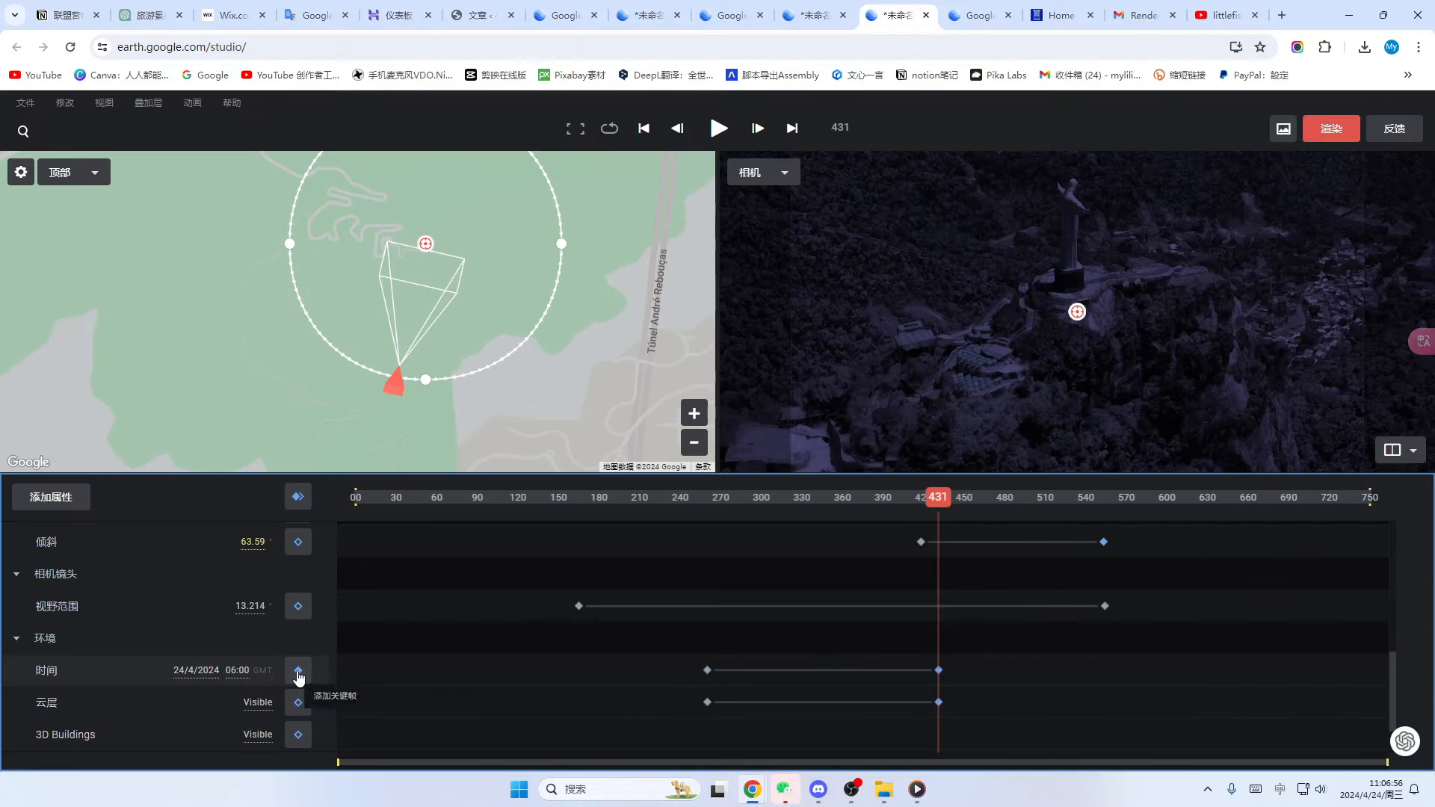
click(96, 694)
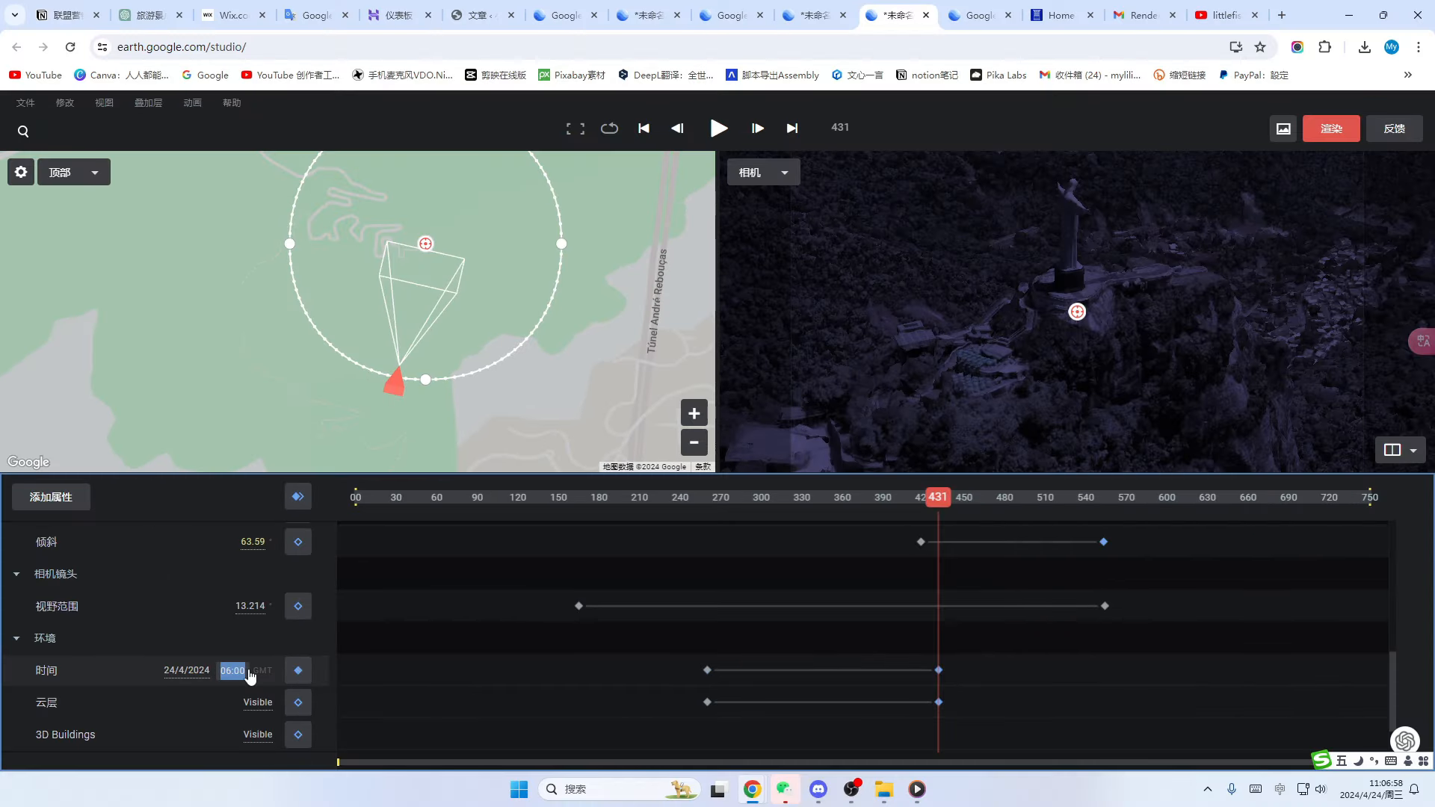
text(11:00)
key(Return)
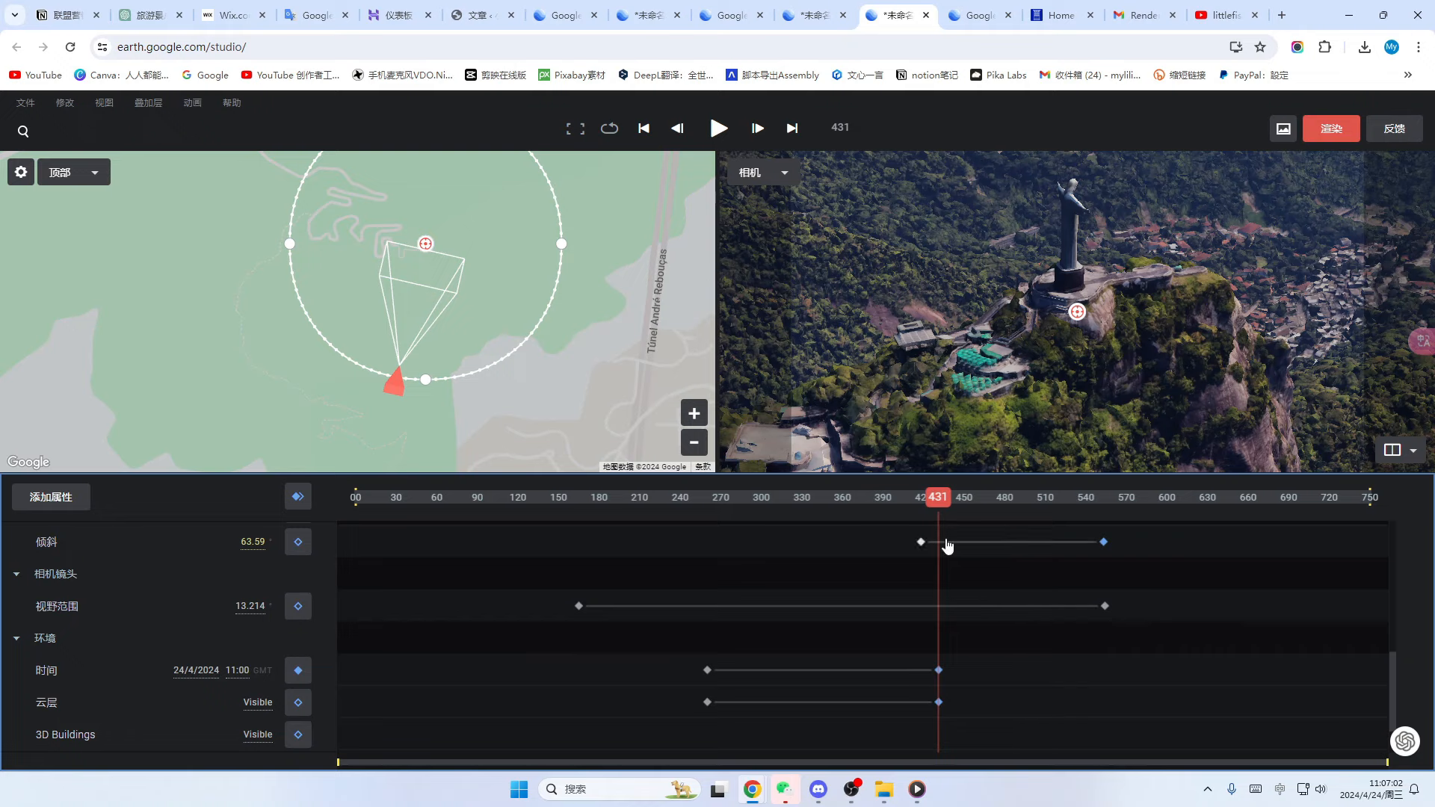
- Play the night-to-day lighting transition and return the playhead to frame 260
drag(947, 547, 688, 545)
click(719, 128)
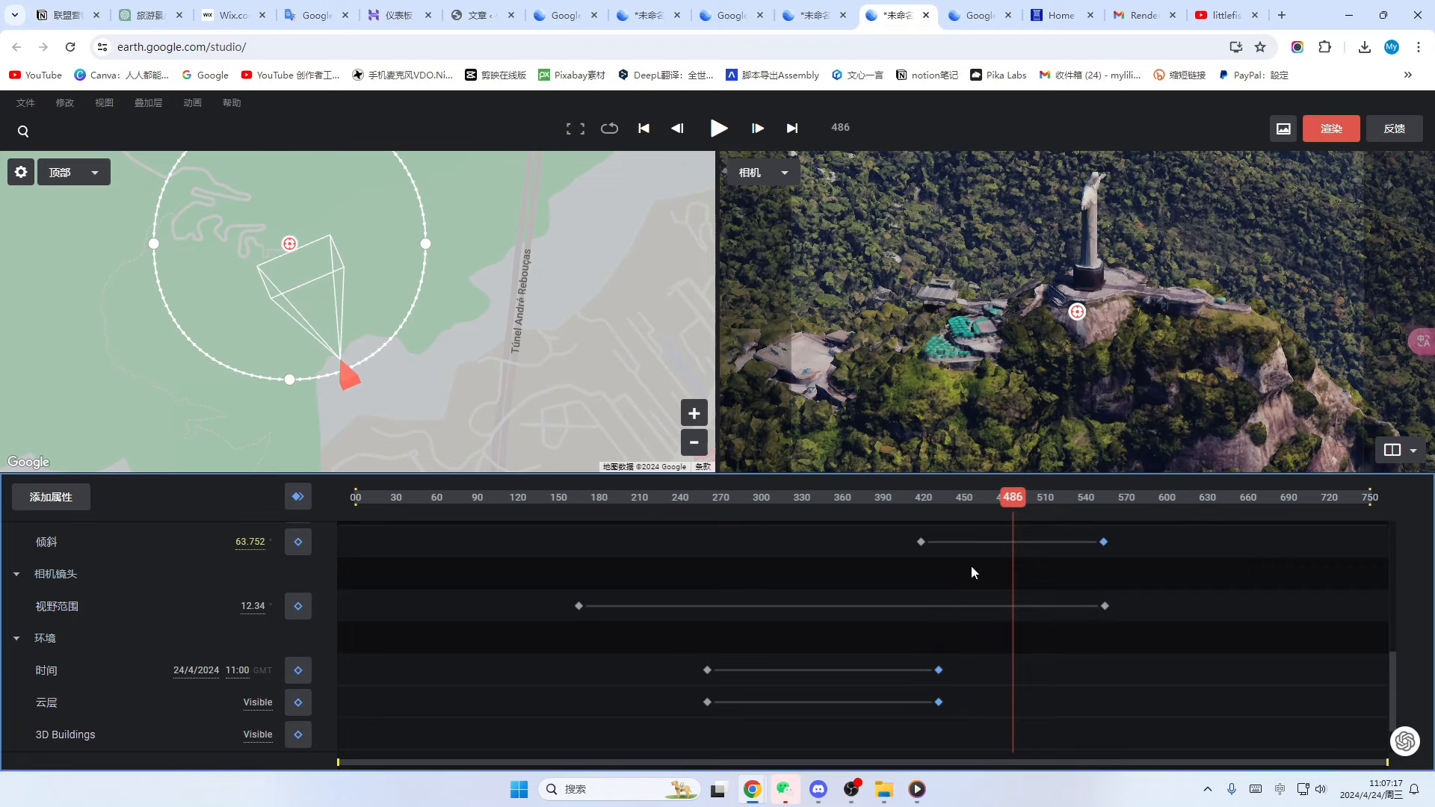
drag(1012, 501, 708, 546)
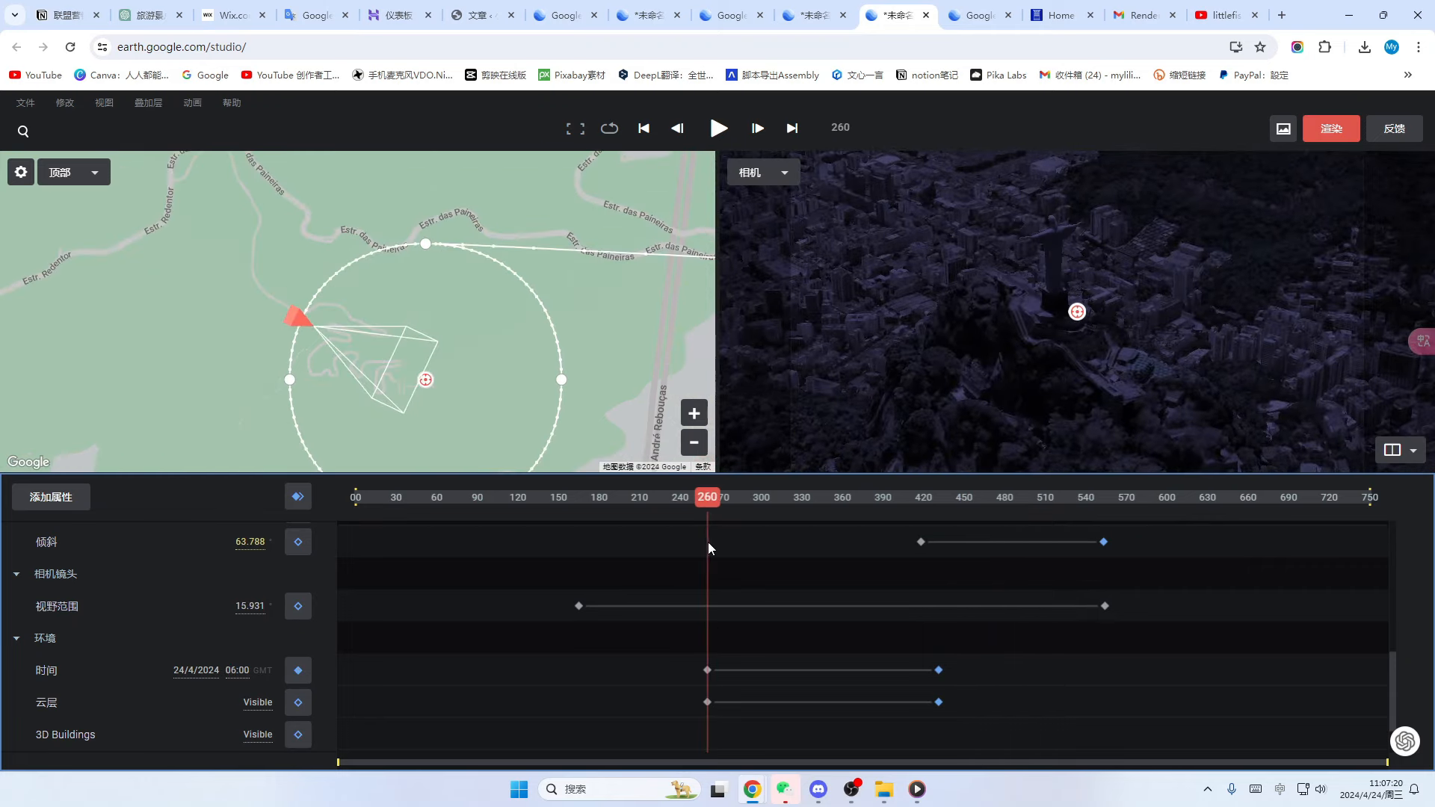
- Apply ease-in (缓入) to the time (时间) keyframe at frame 260 and ease-out (缓出) to the one at frame 431
right_click(708, 673)
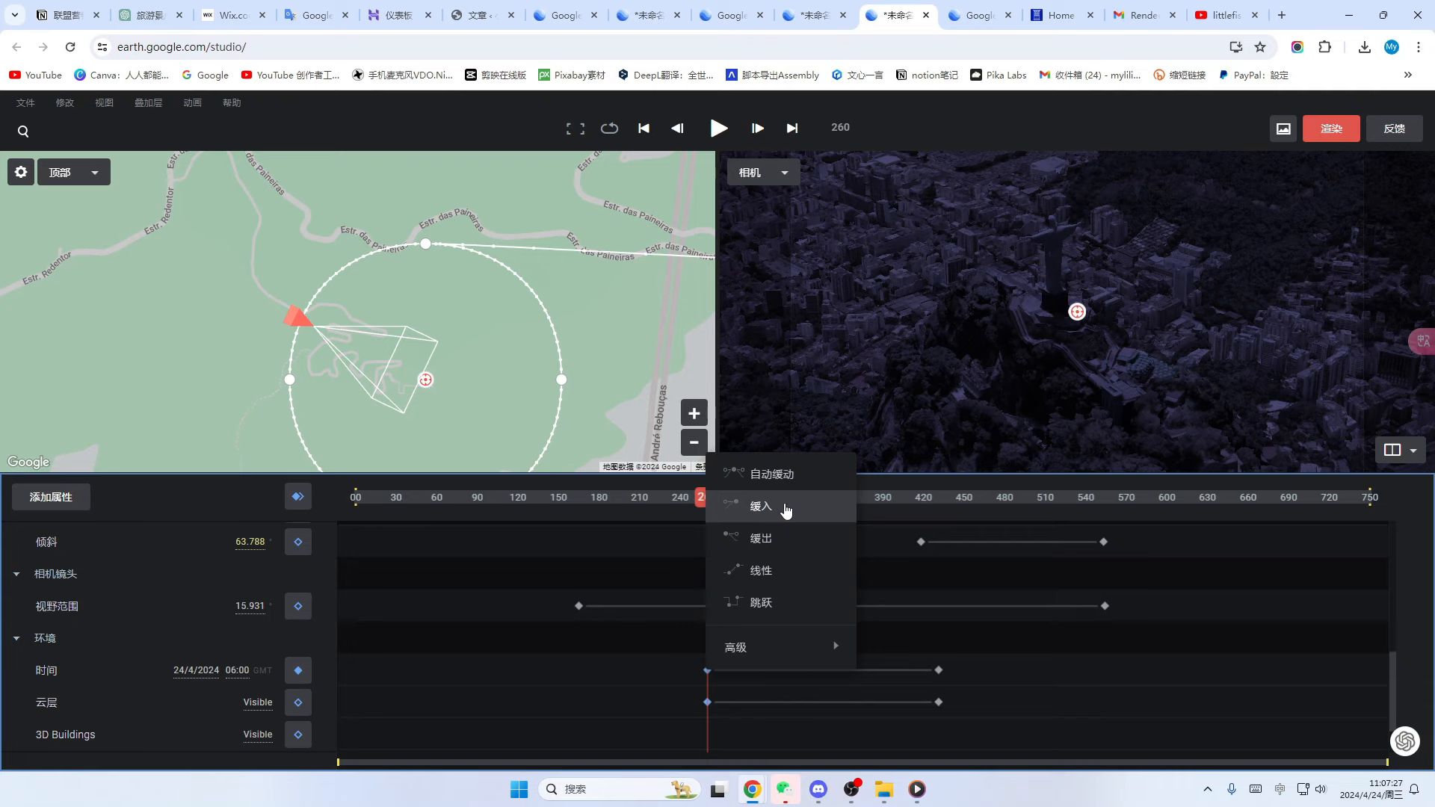
click(785, 509)
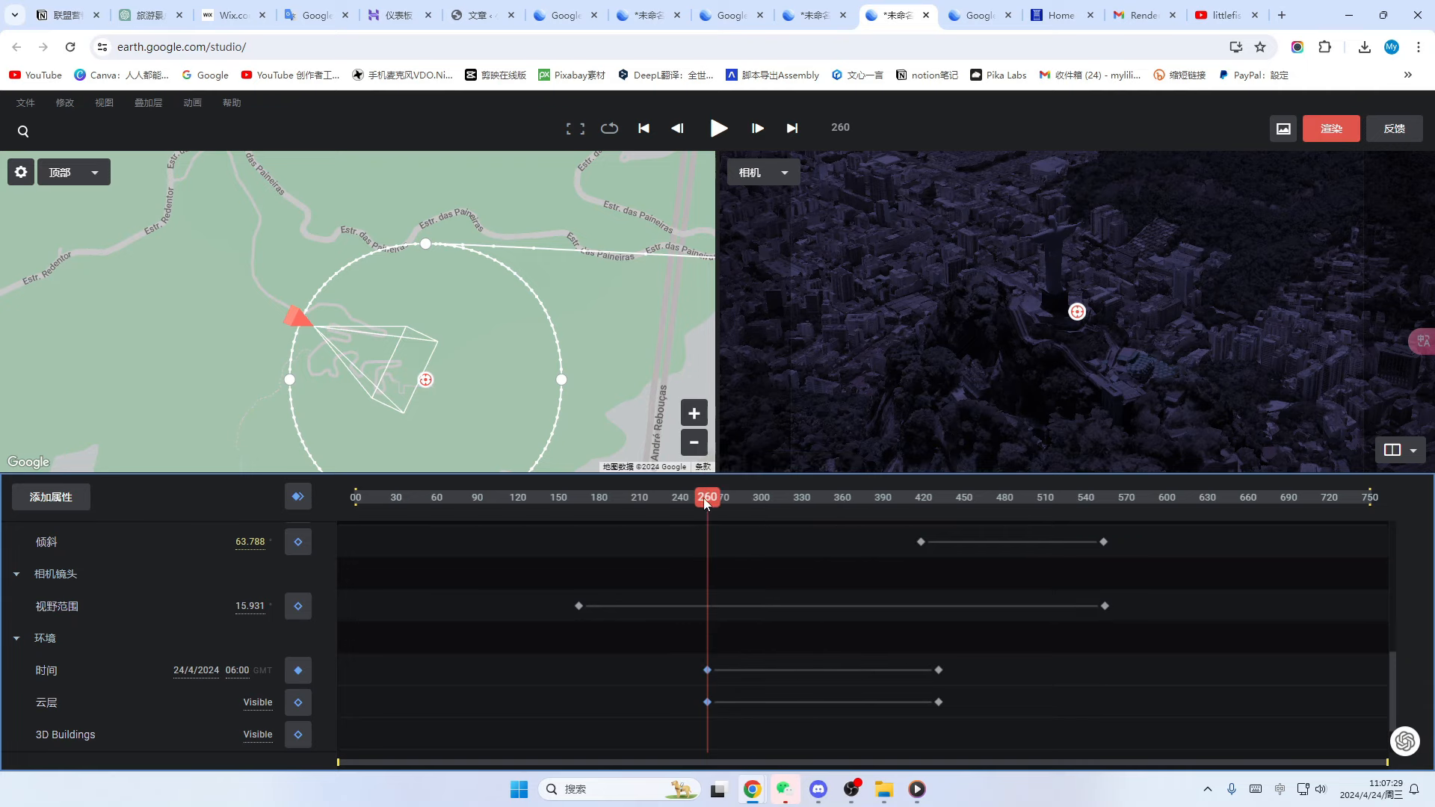
drag(707, 505, 940, 519)
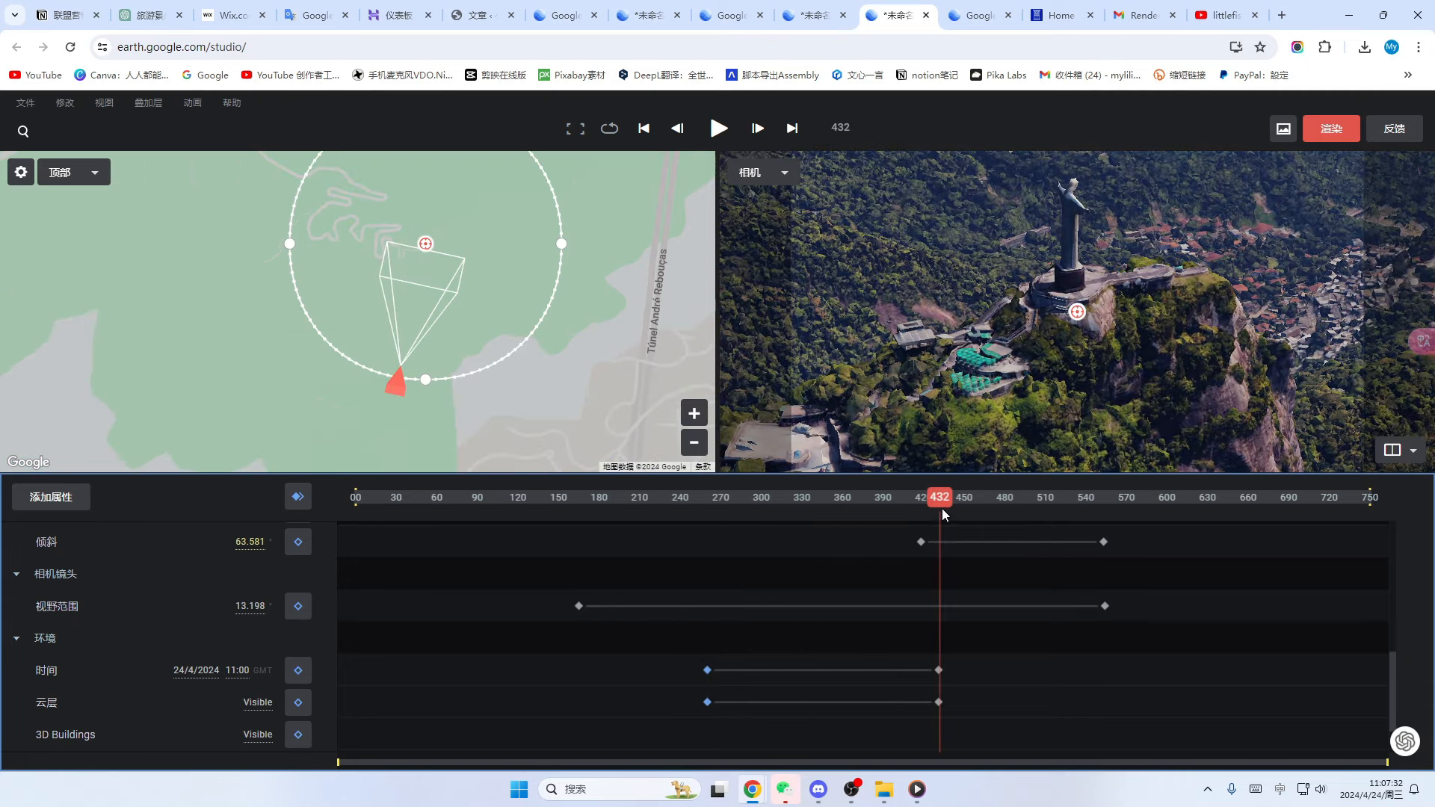
right_click(938, 670)
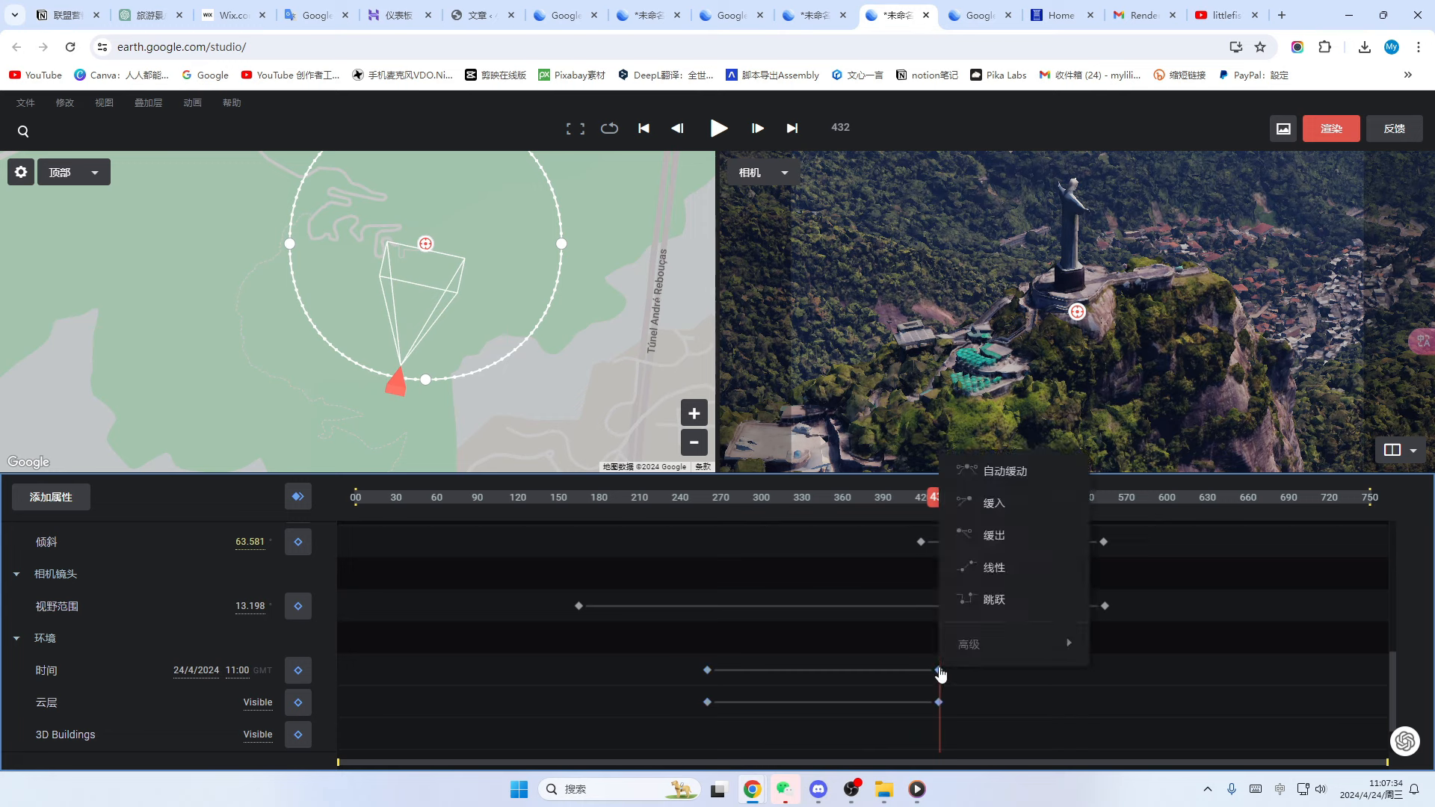
click(990, 536)
- Play the eased lighting transition and open the advanced (高级) easing options of the time keyframe at frame 260
drag(940, 498, 669, 532)
click(719, 130)
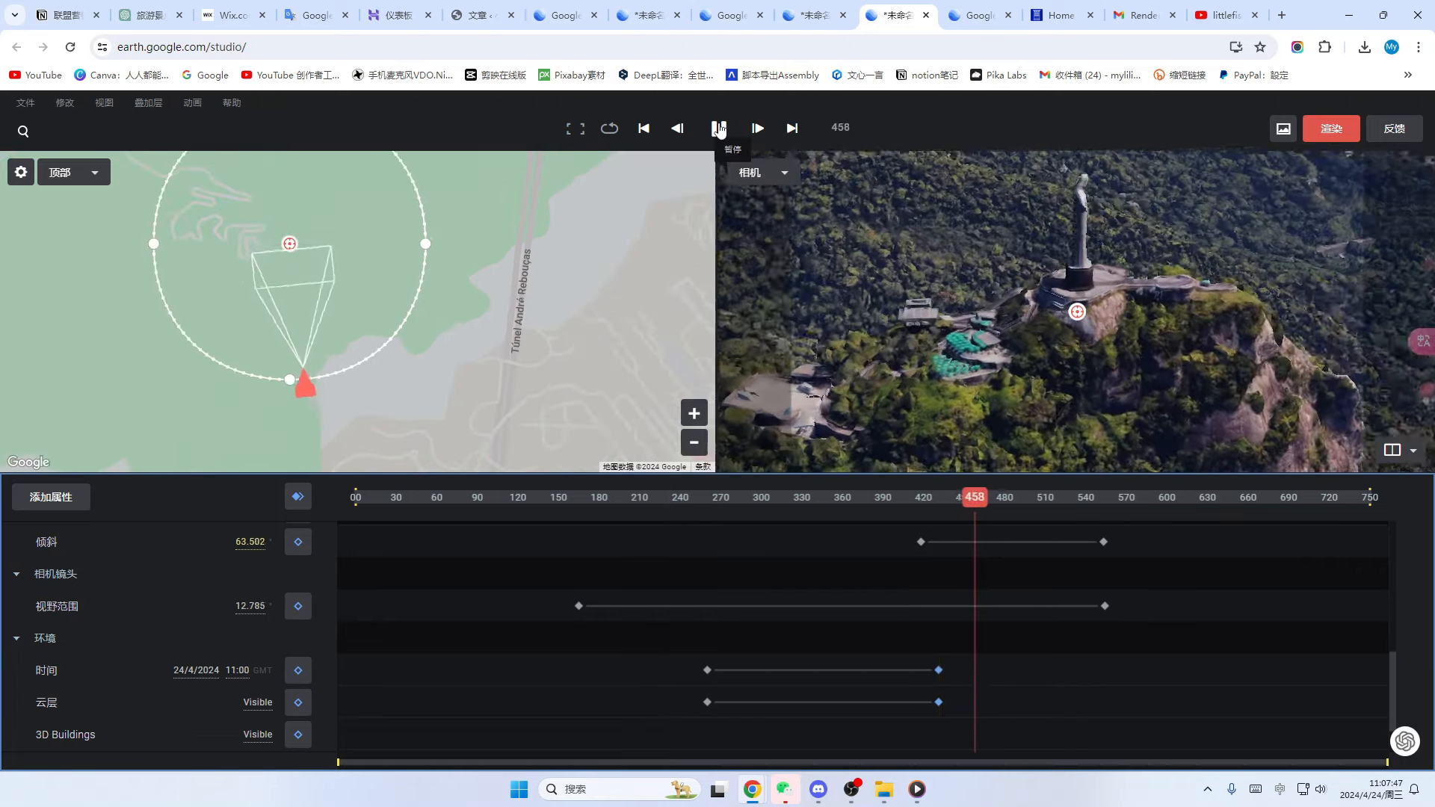
click(719, 130)
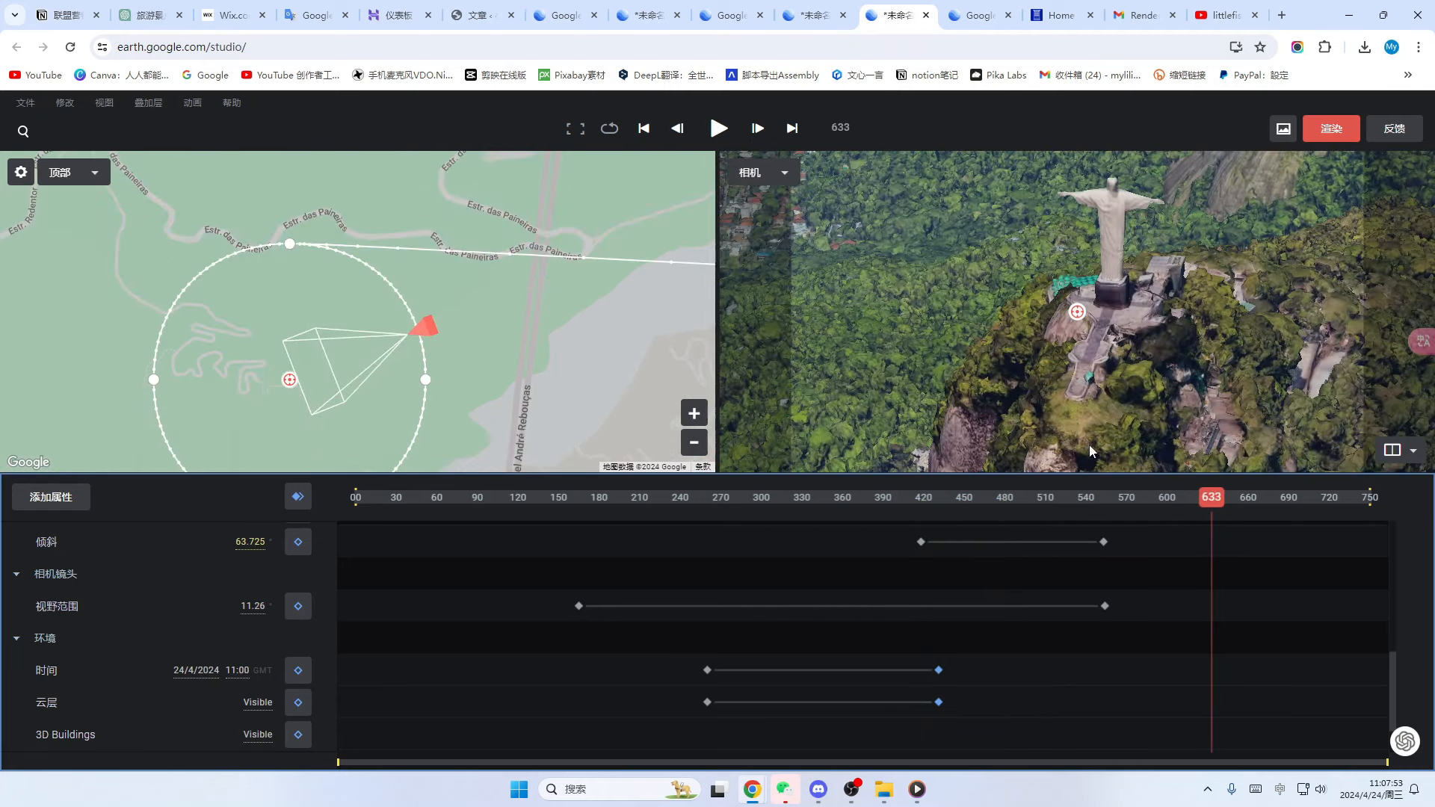
right_click(707, 670)
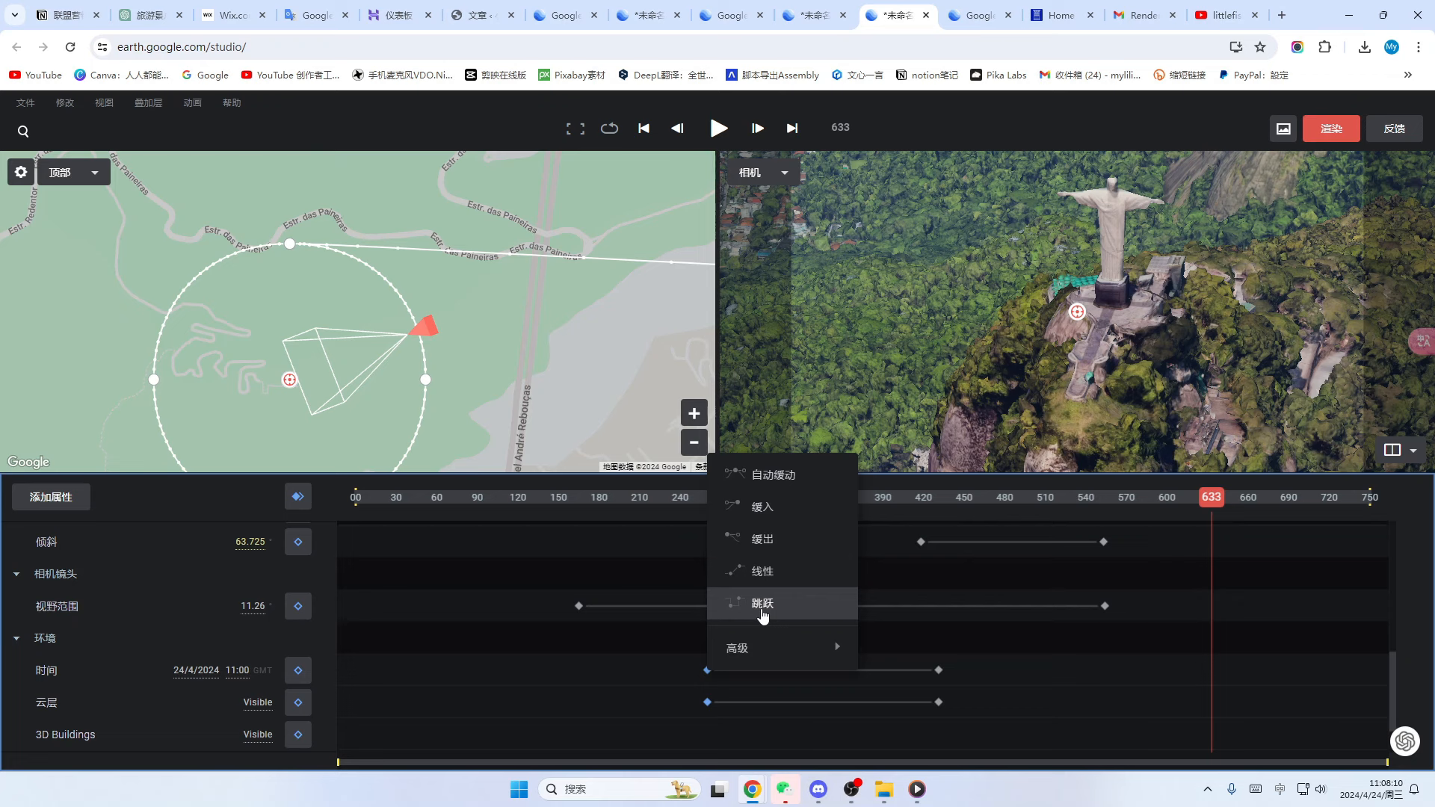
mouse_move(839, 650)
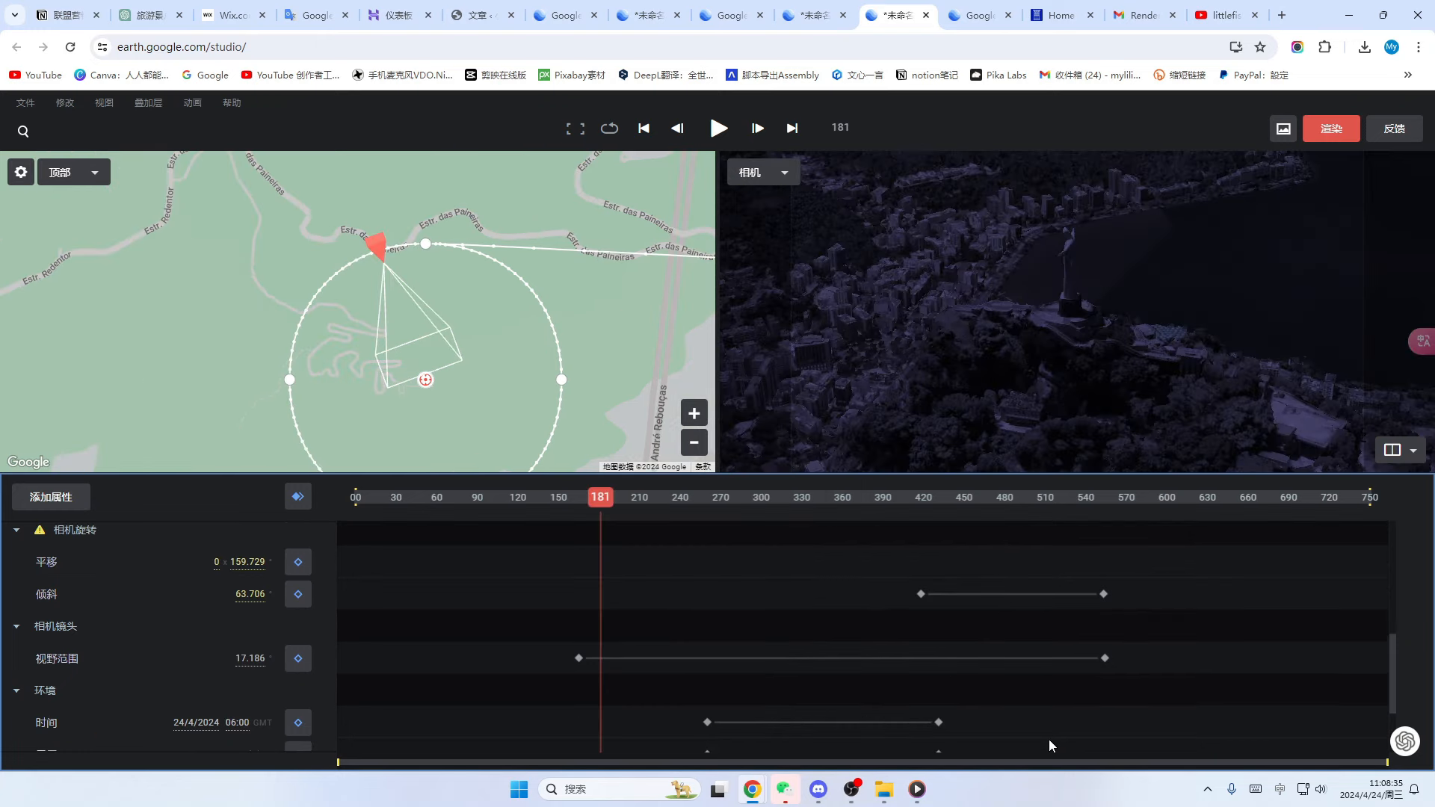
- Select and delete the time (时间) keyframes at frames 260 and 431
drag(1049, 738, 624, 710)
scroll(1027, 710, down, 1)
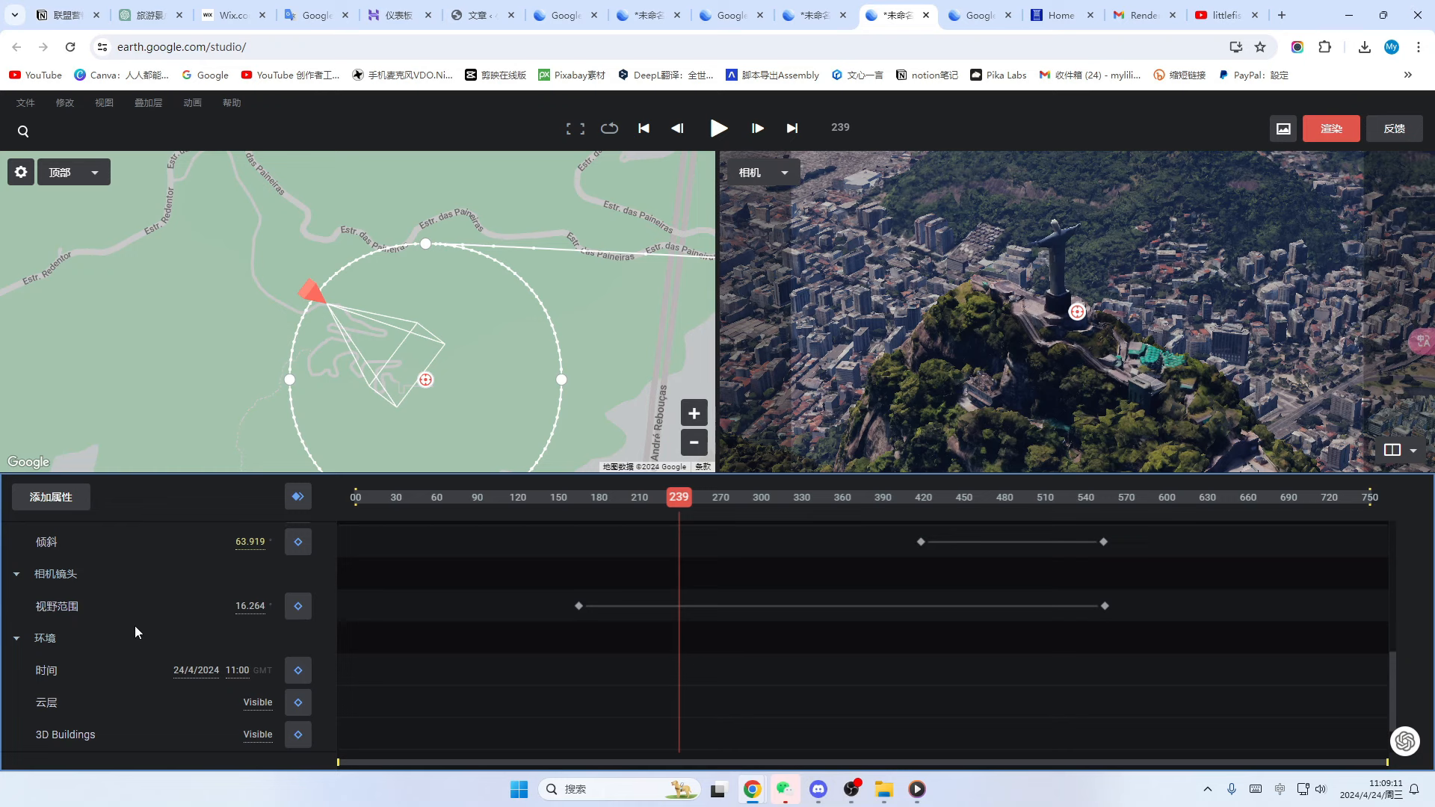
- Add field-of-view (视野范围) keyframes at frames 239, 478 and 522, with 5.384 at frame 478, and try to reframe the statue in the camera view
scroll(138, 629, up, 1)
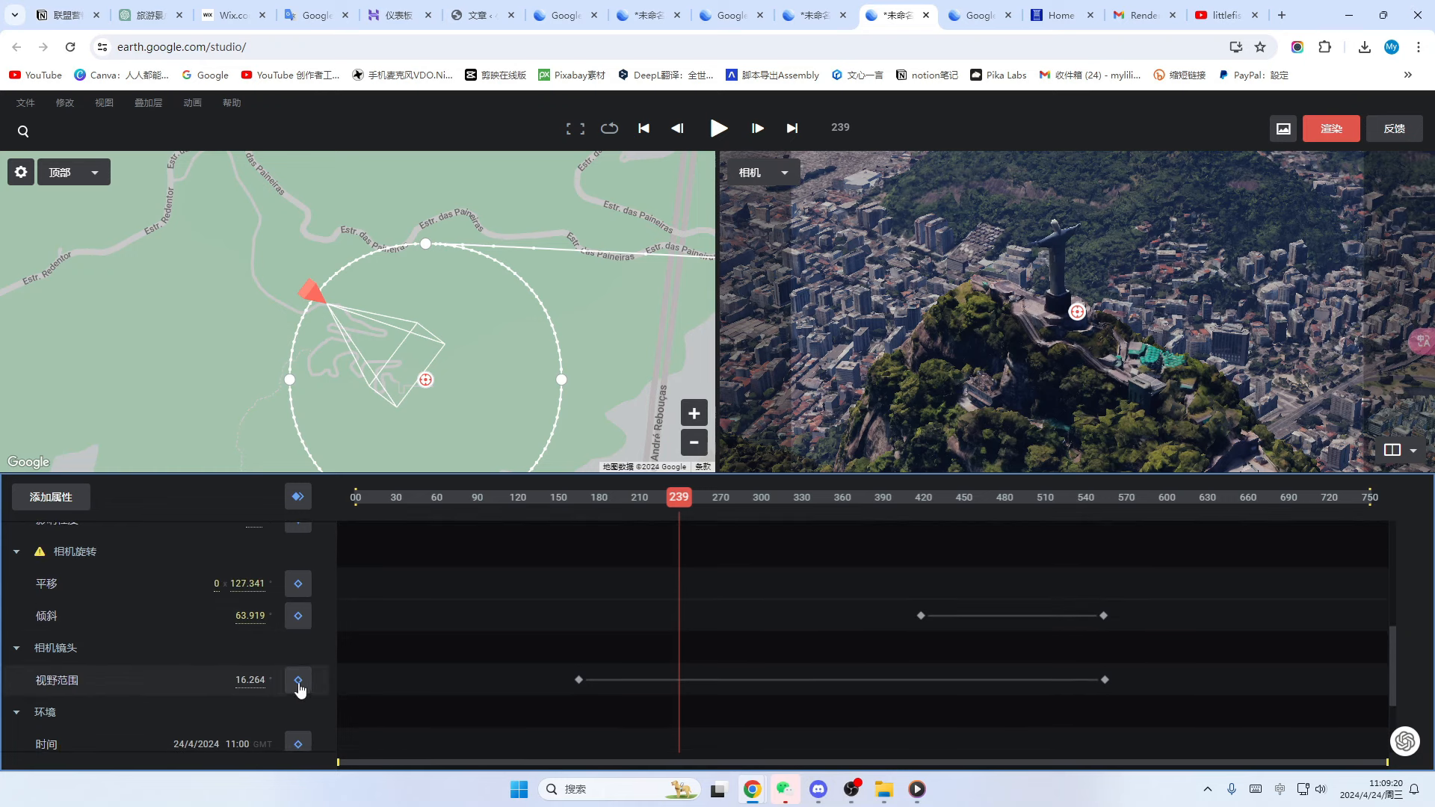
click(298, 681)
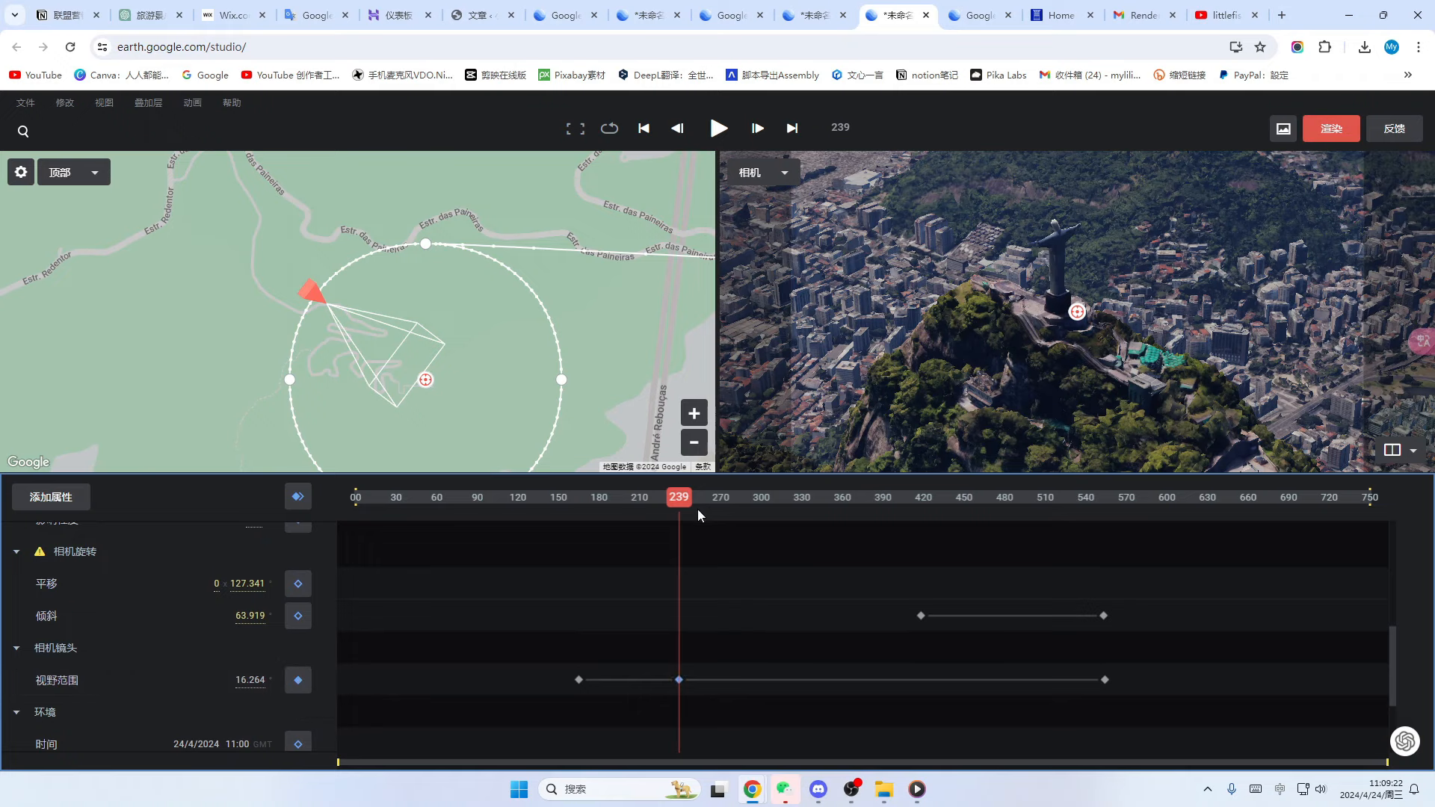
drag(687, 501, 1061, 520)
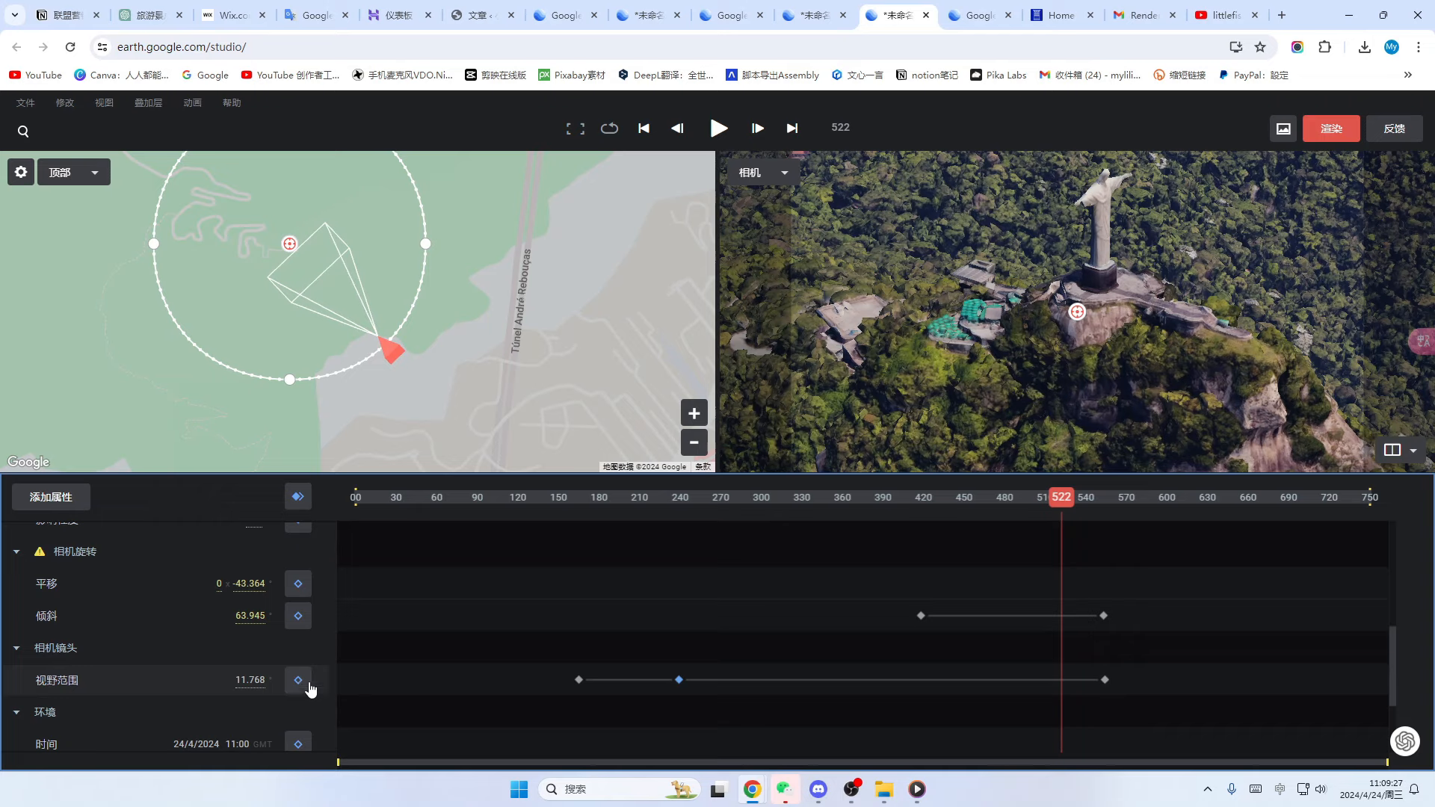
drag(254, 680, 170, 675)
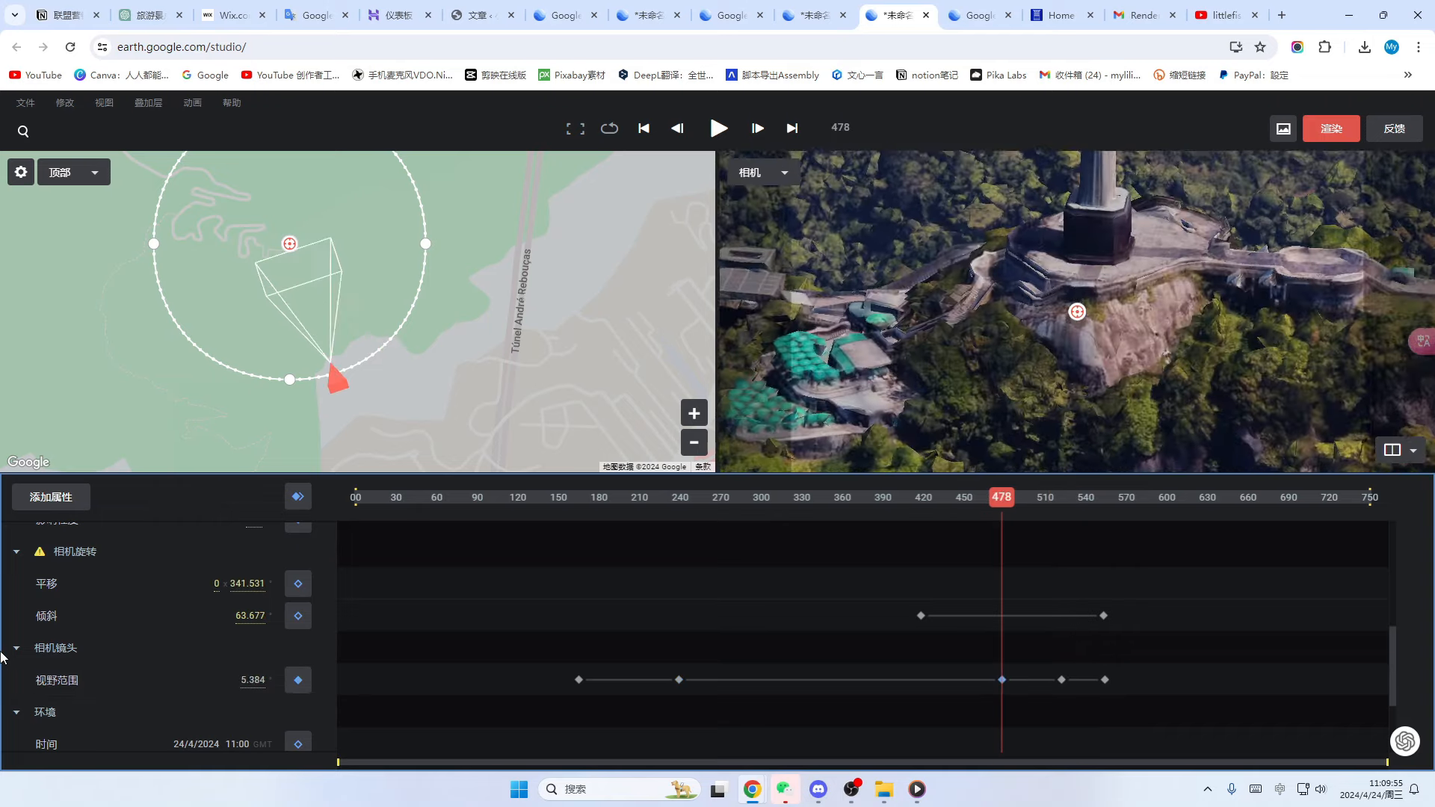
drag(1144, 292, 1175, 417)
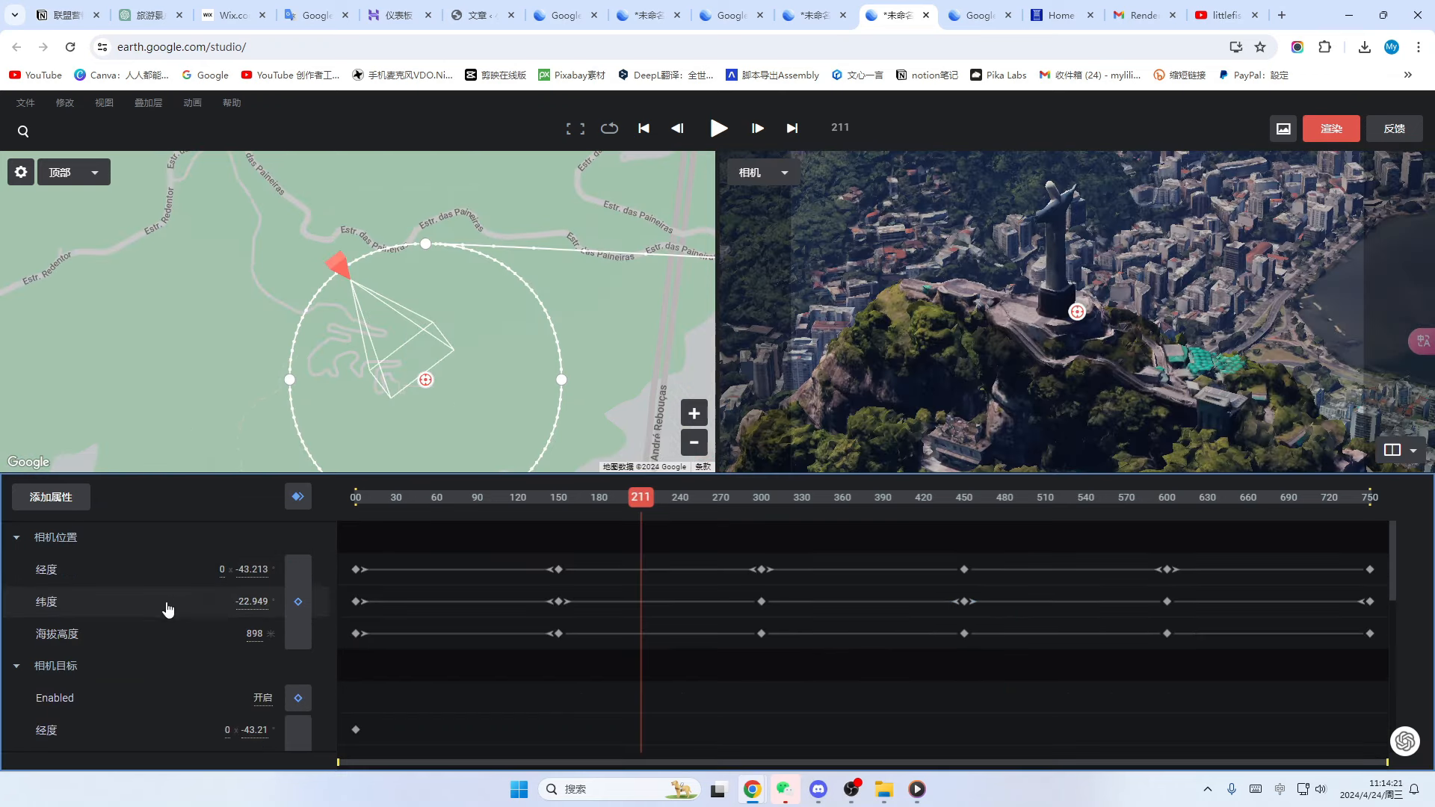
- Add camera tilt (倾斜) keyframes at frames 444 and 585 and lower the tilt value at frame 585
scroll(113, 598, down, 1)
scroll(113, 598, down, 3)
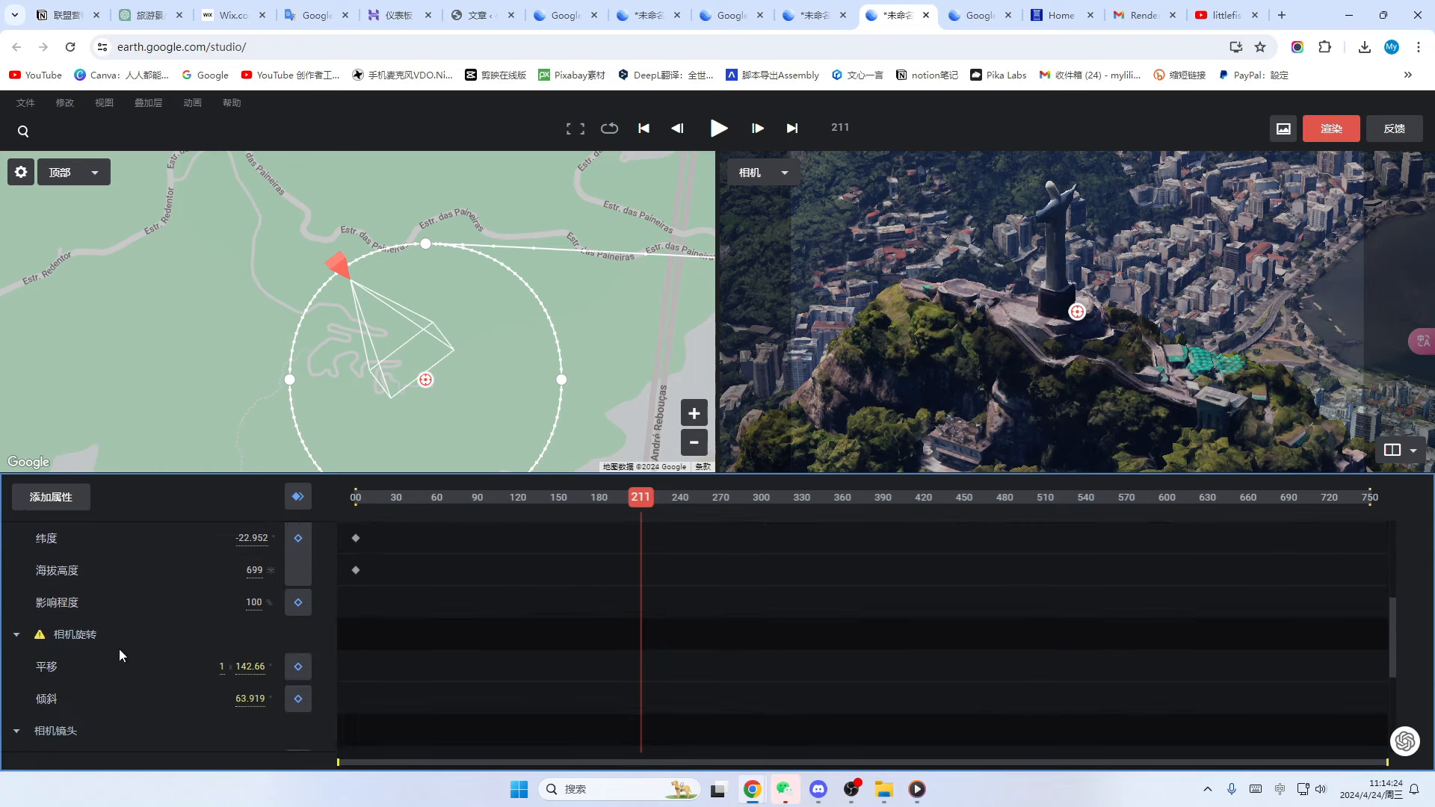
scroll(87, 627, down, 1)
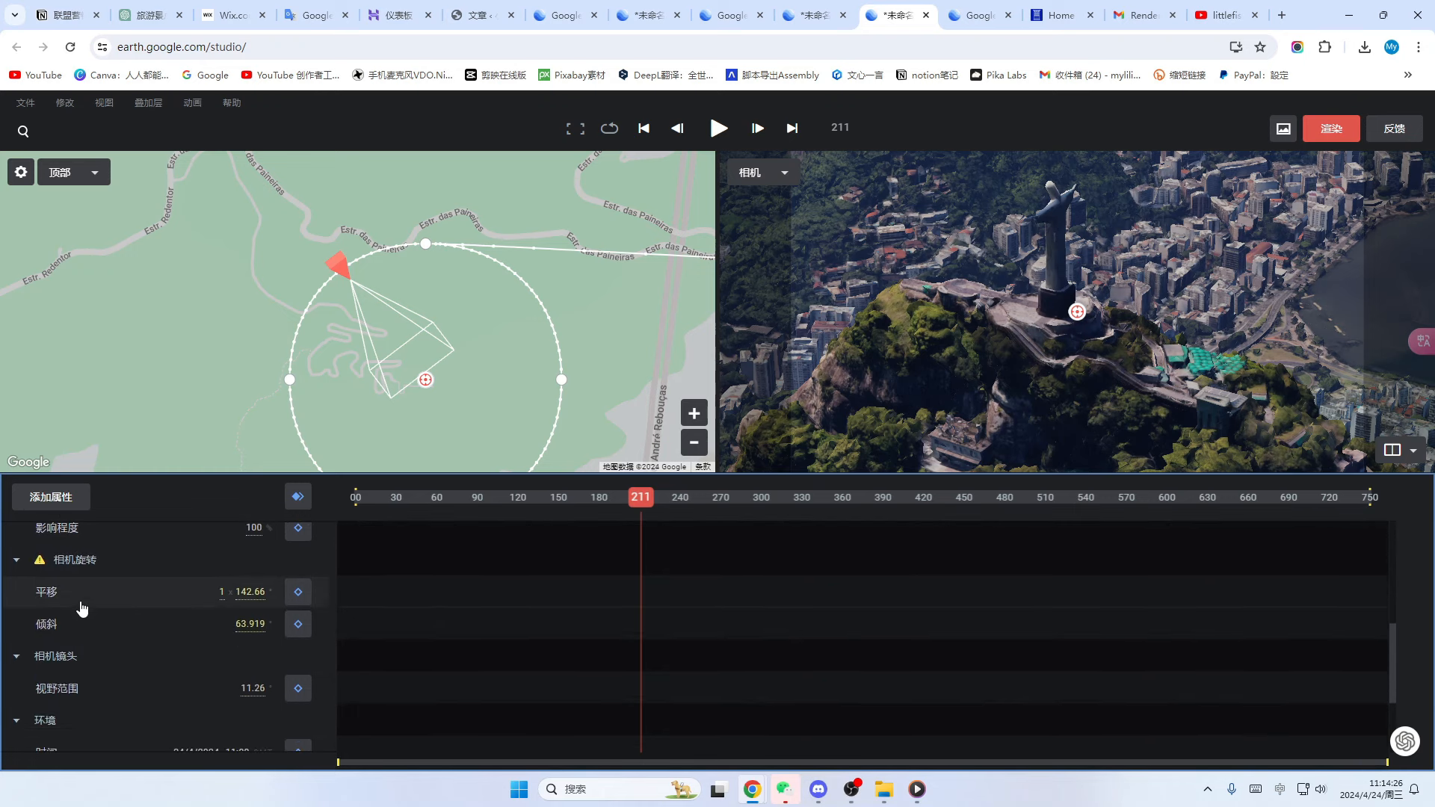
scroll(89, 644, down, 1)
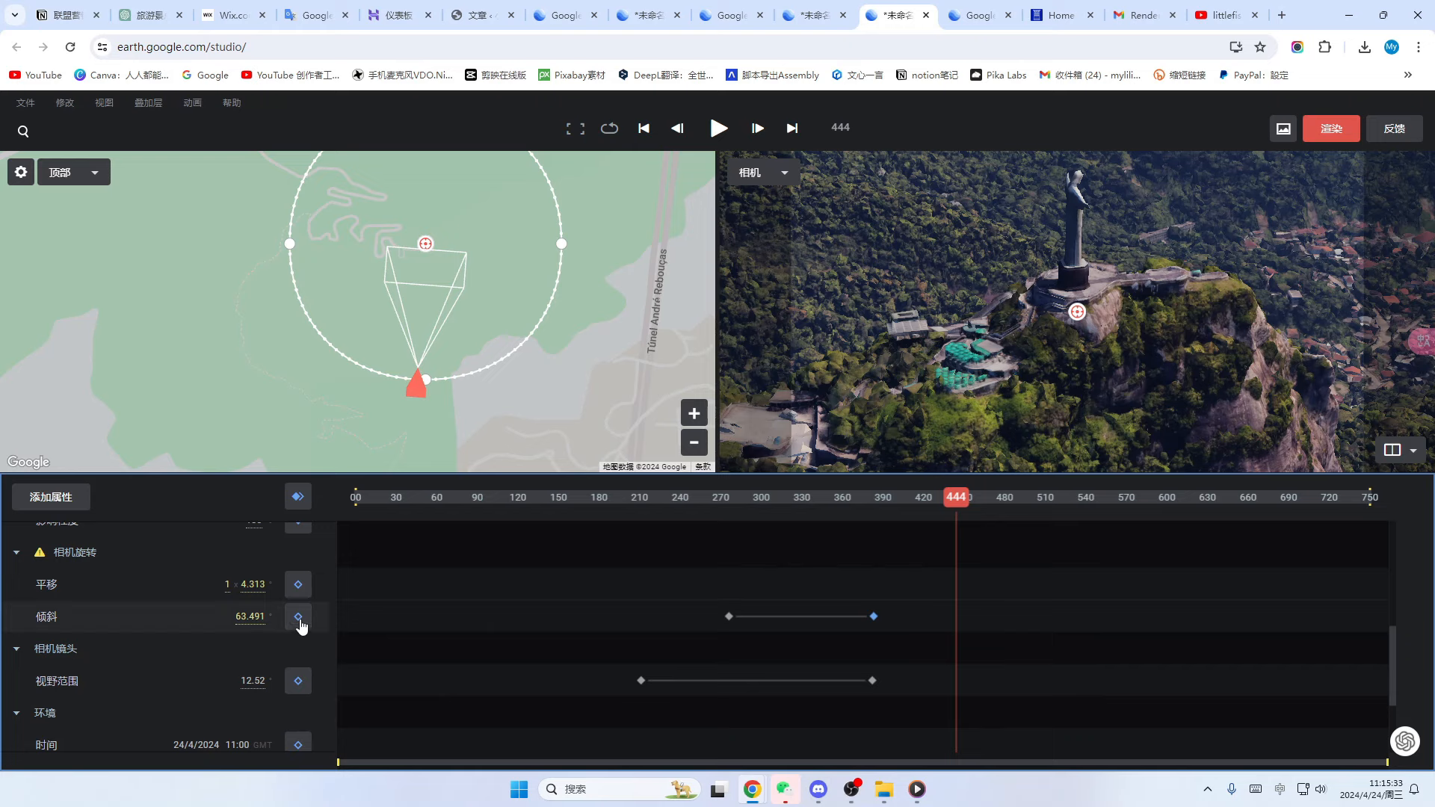
click(300, 622)
drag(956, 497, 1146, 499)
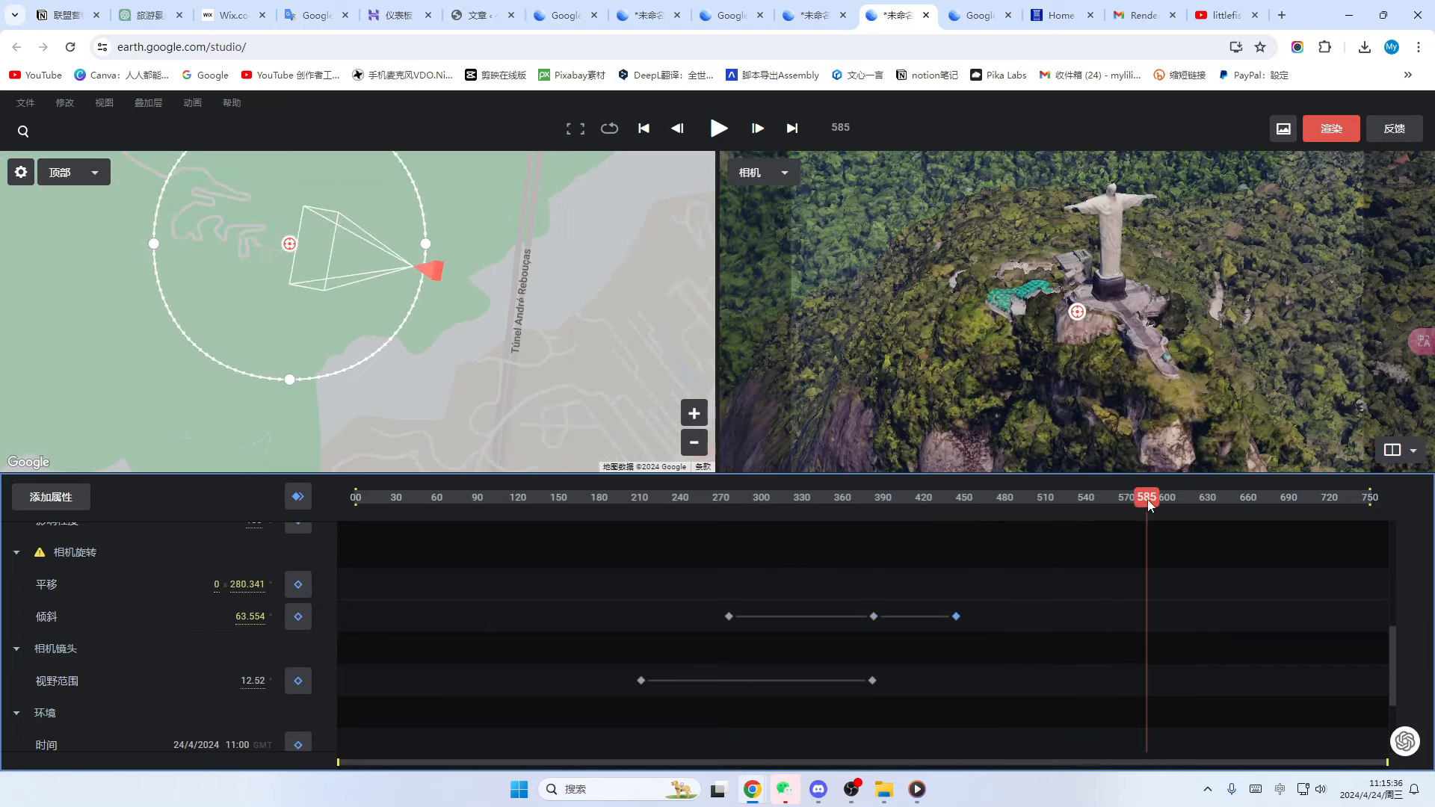
click(298, 617)
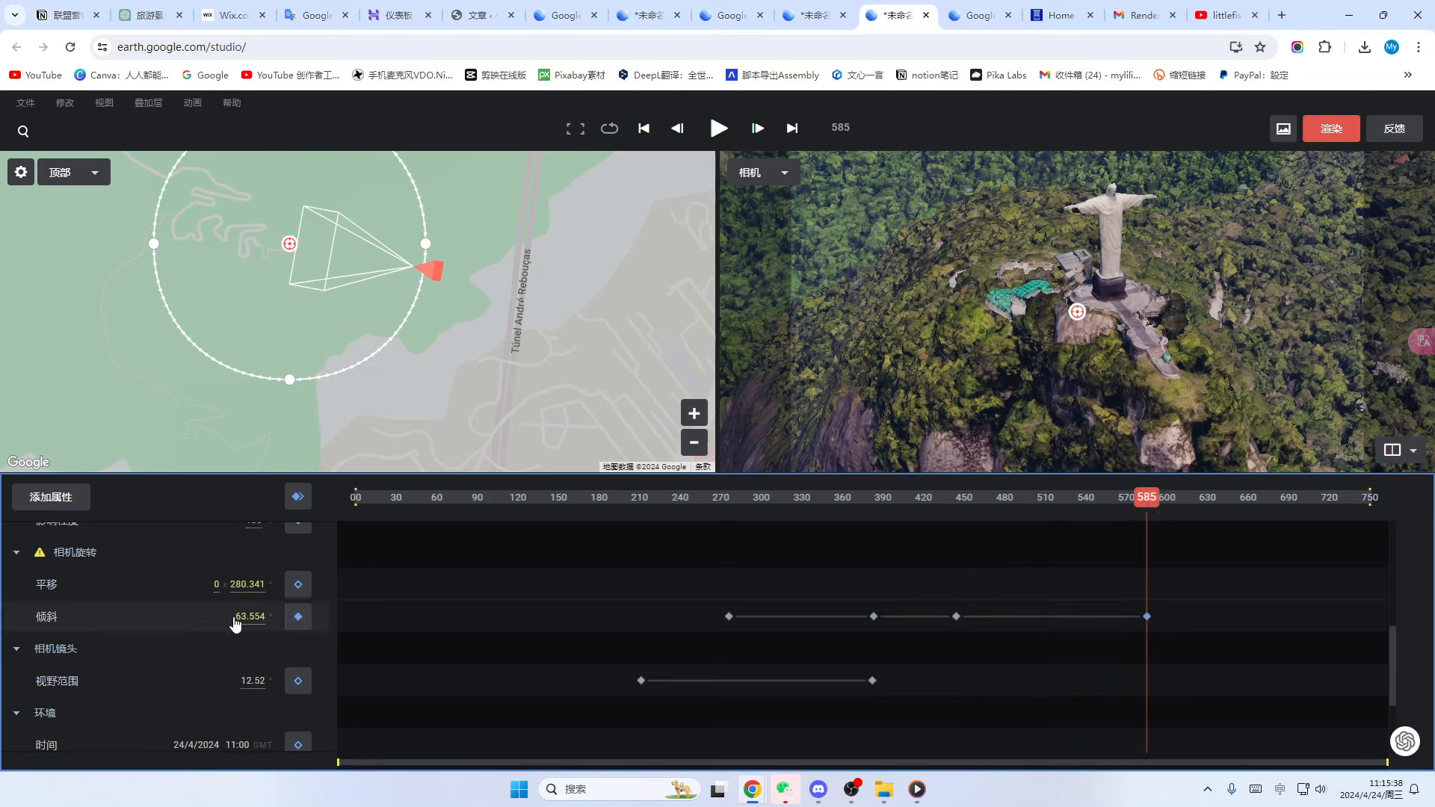
drag(237, 616, 38, 587)
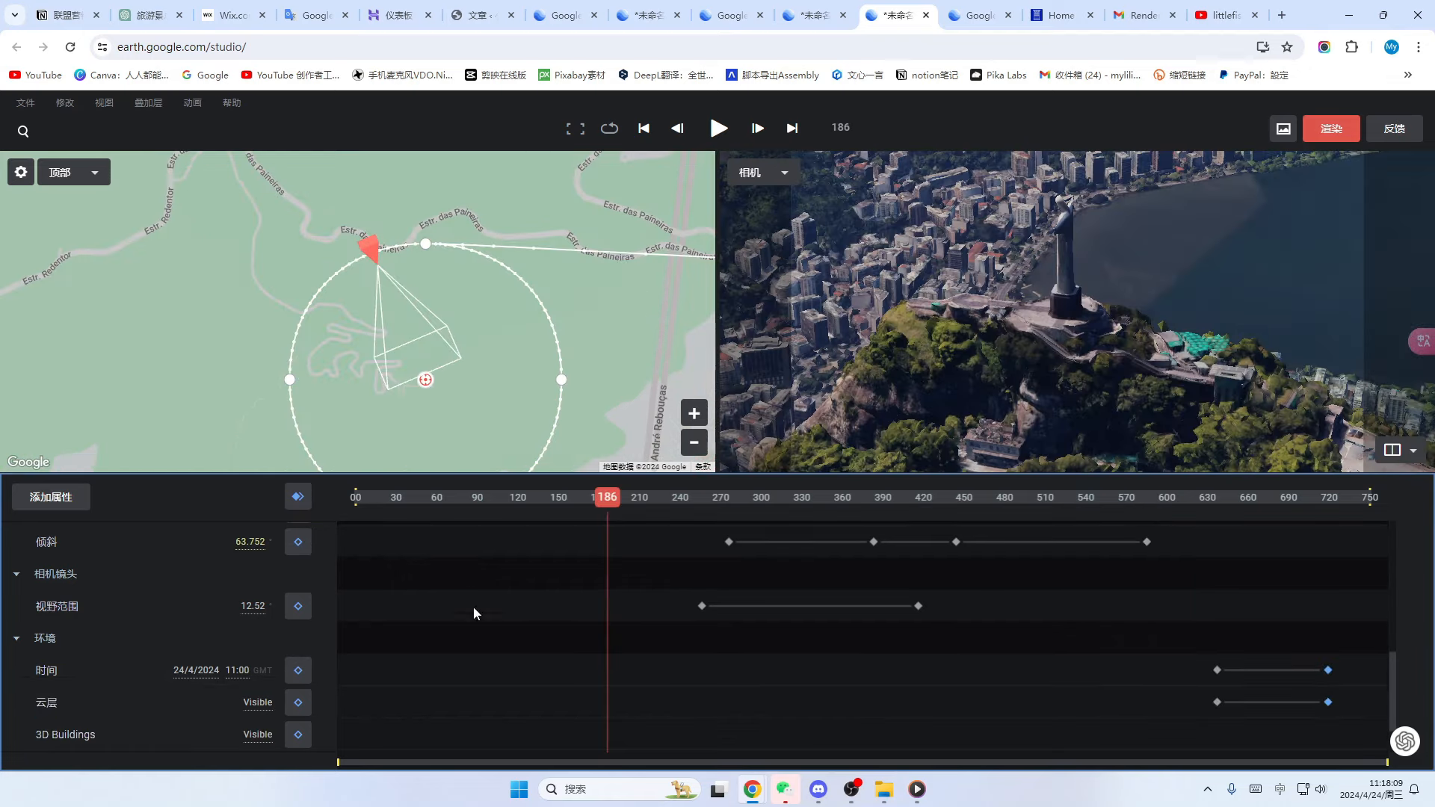
- Preview the animation full screen, rewind it toward the start, and return to the editing layout
click(576, 129)
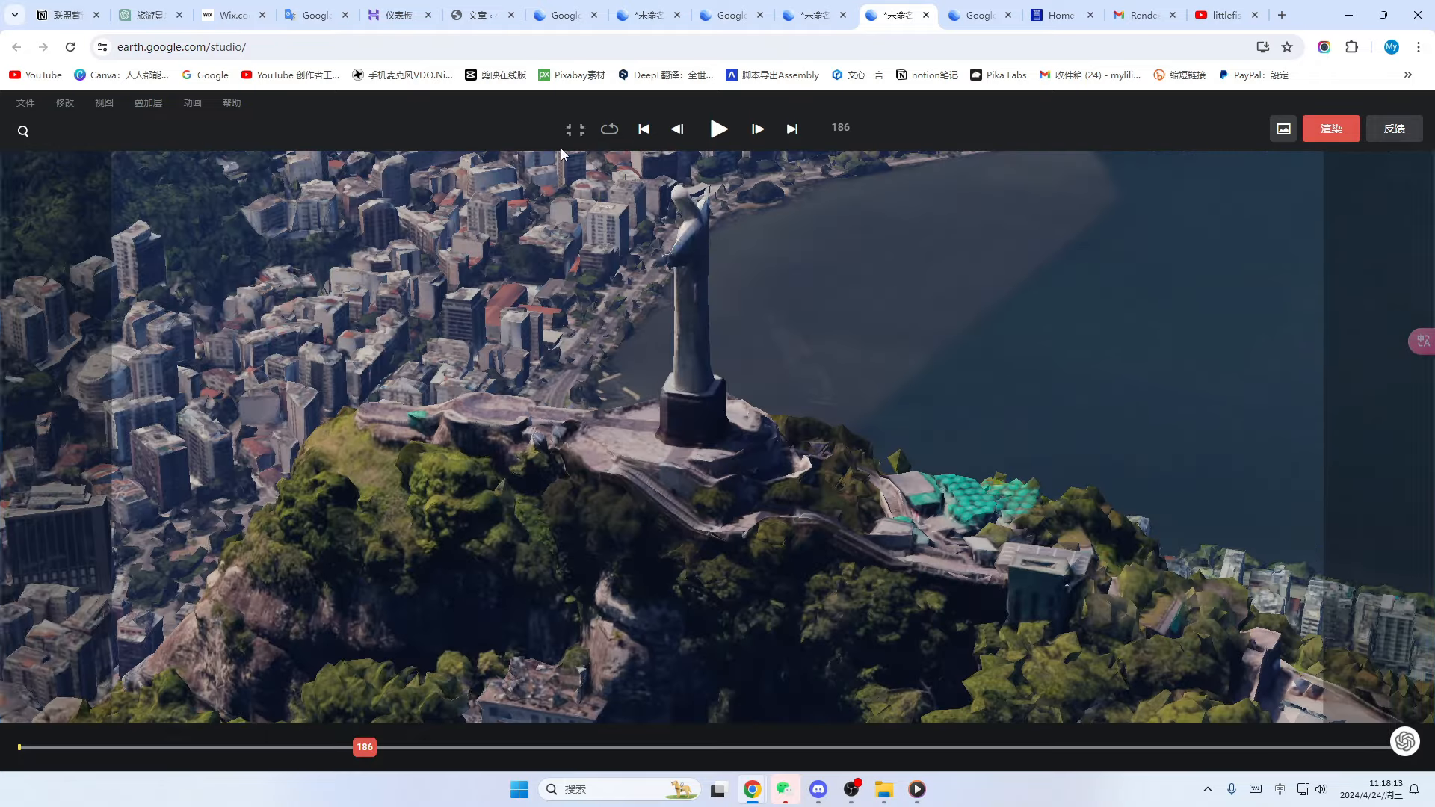
click(718, 129)
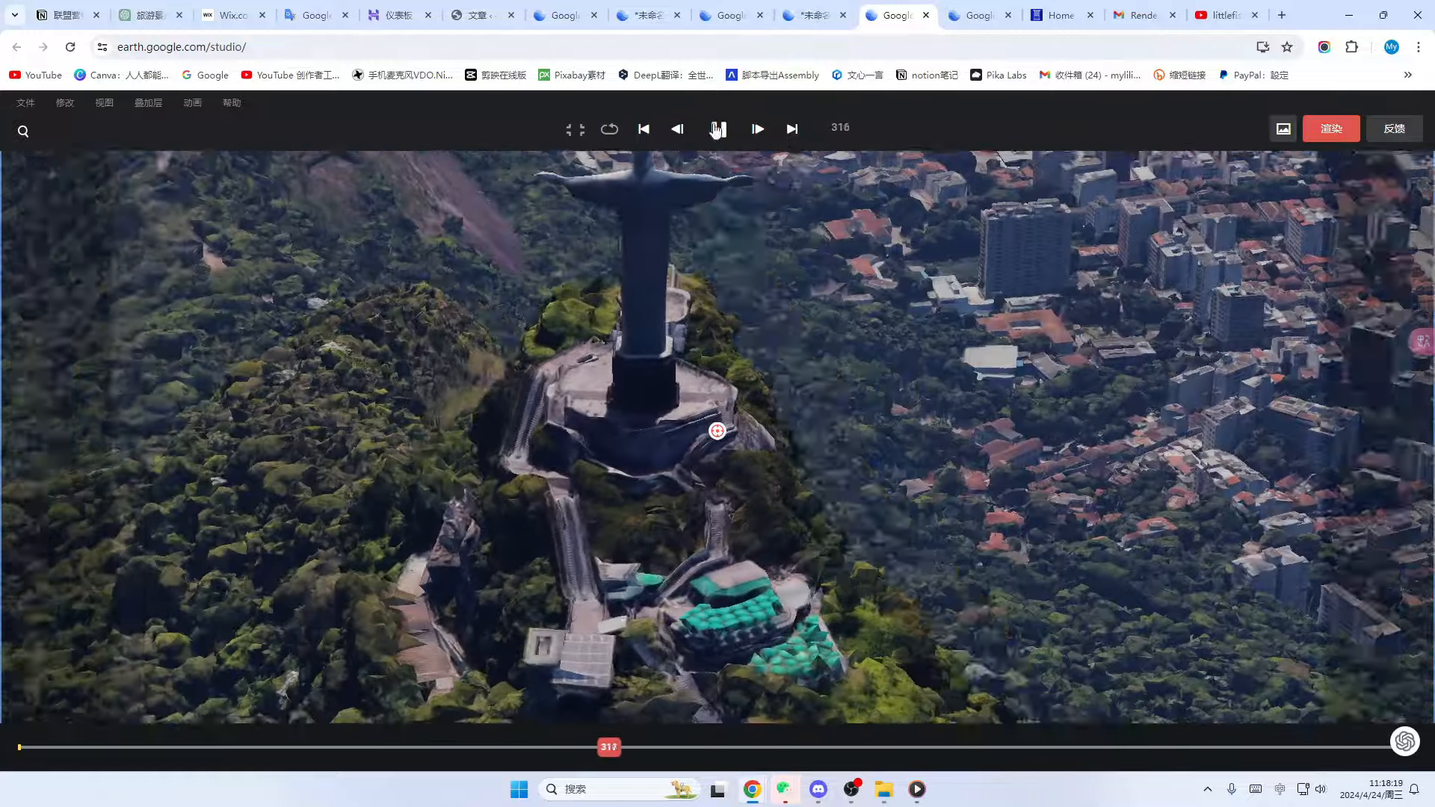
click(719, 131)
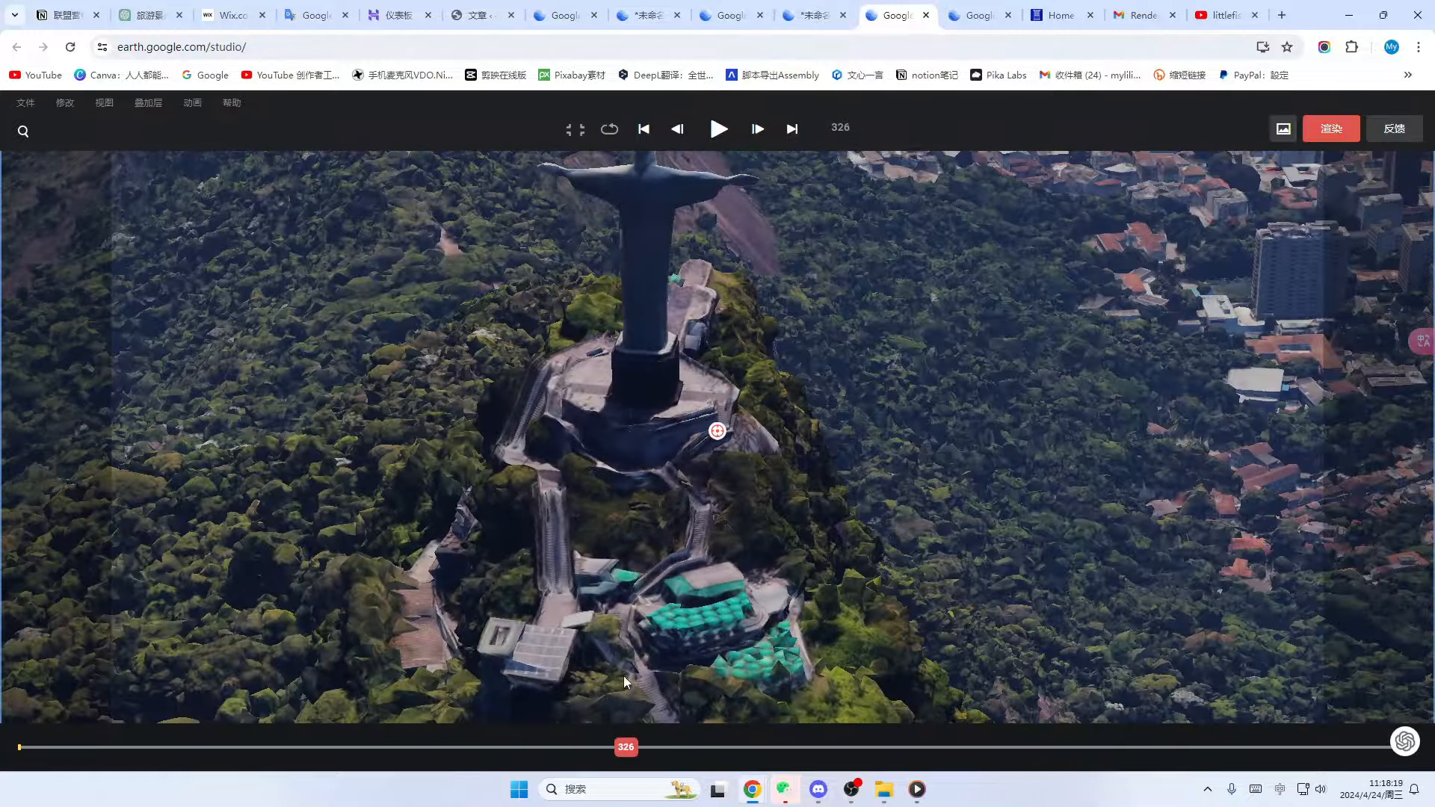
drag(636, 751, 16, 750)
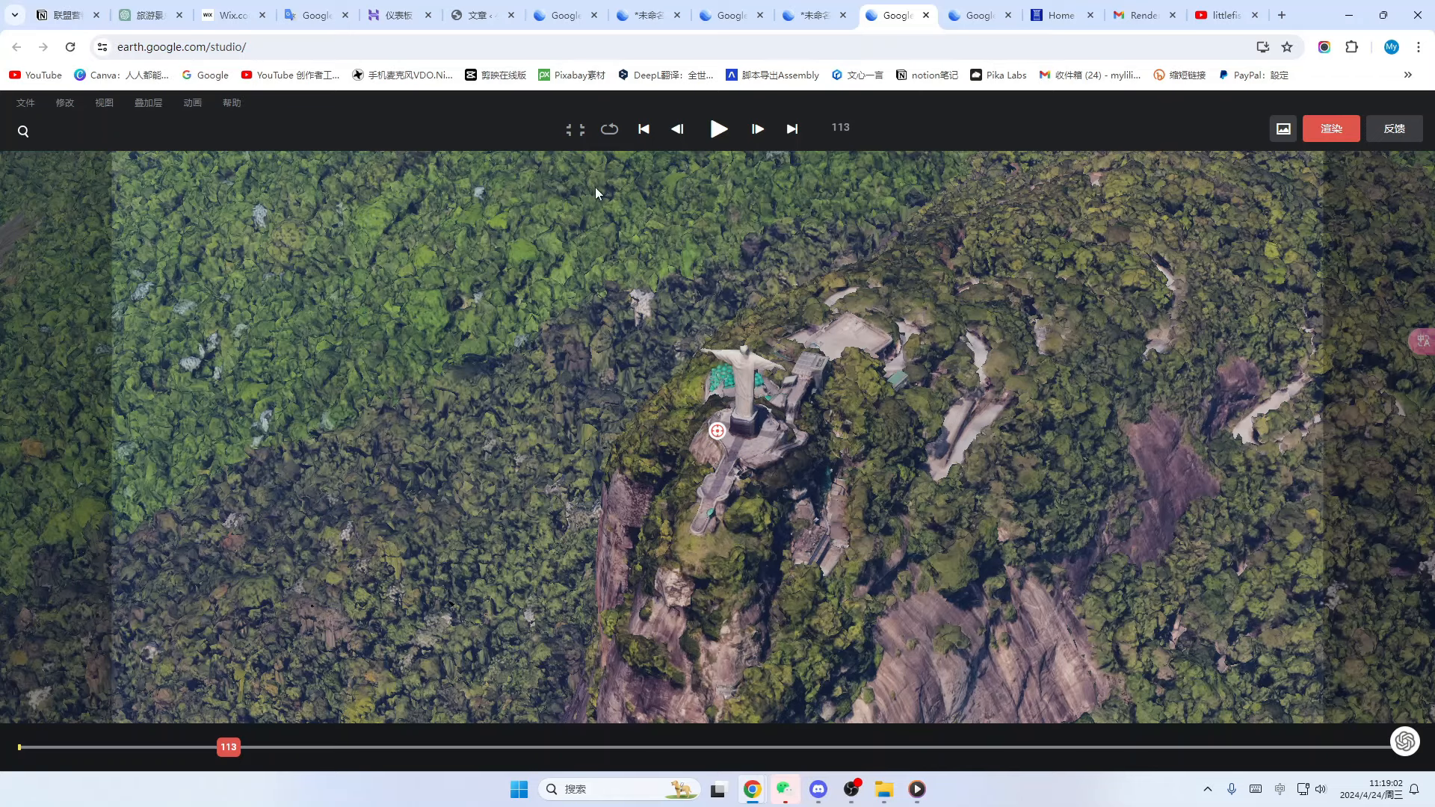
click(575, 130)
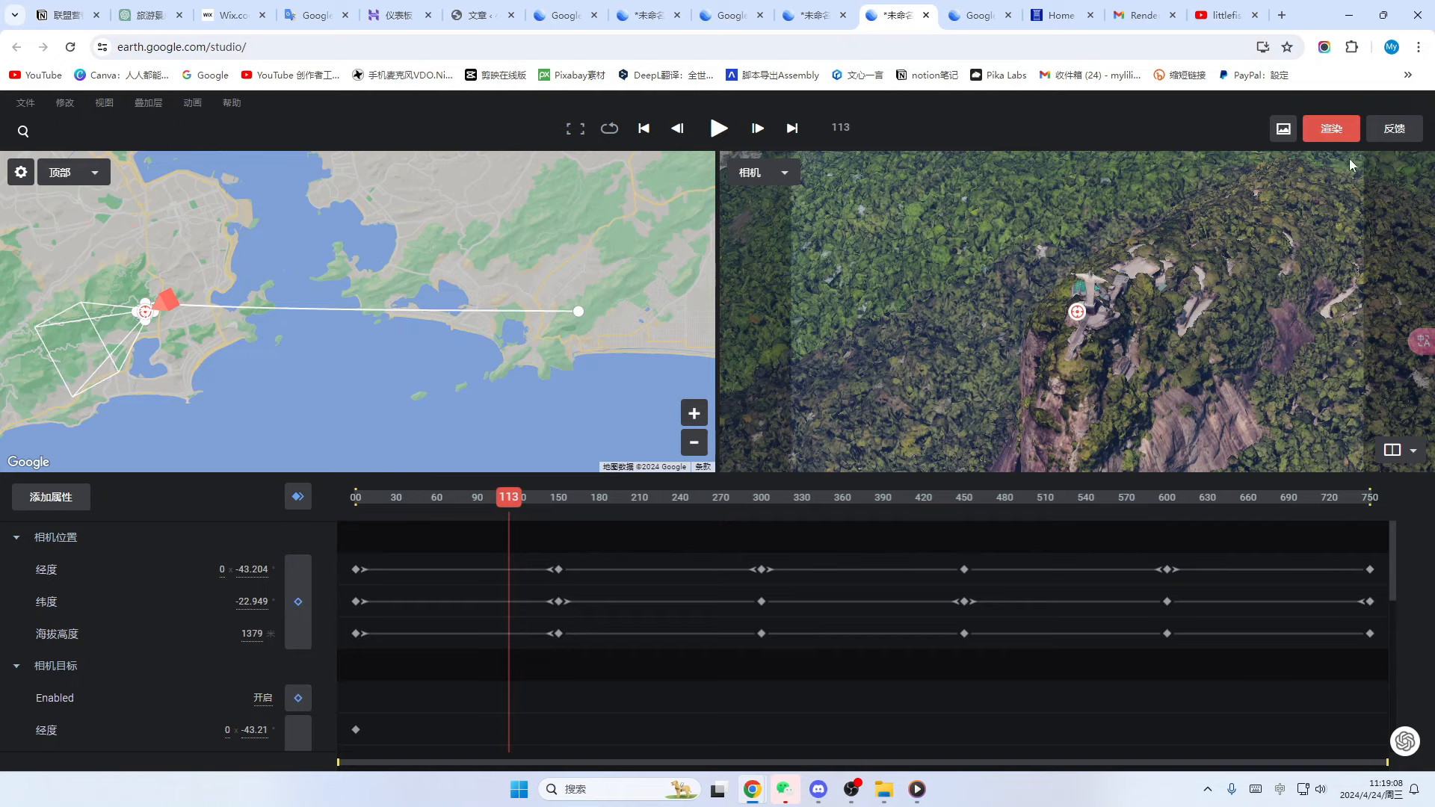
- Open the render settings and name the render 巴西女神像
click(1334, 129)
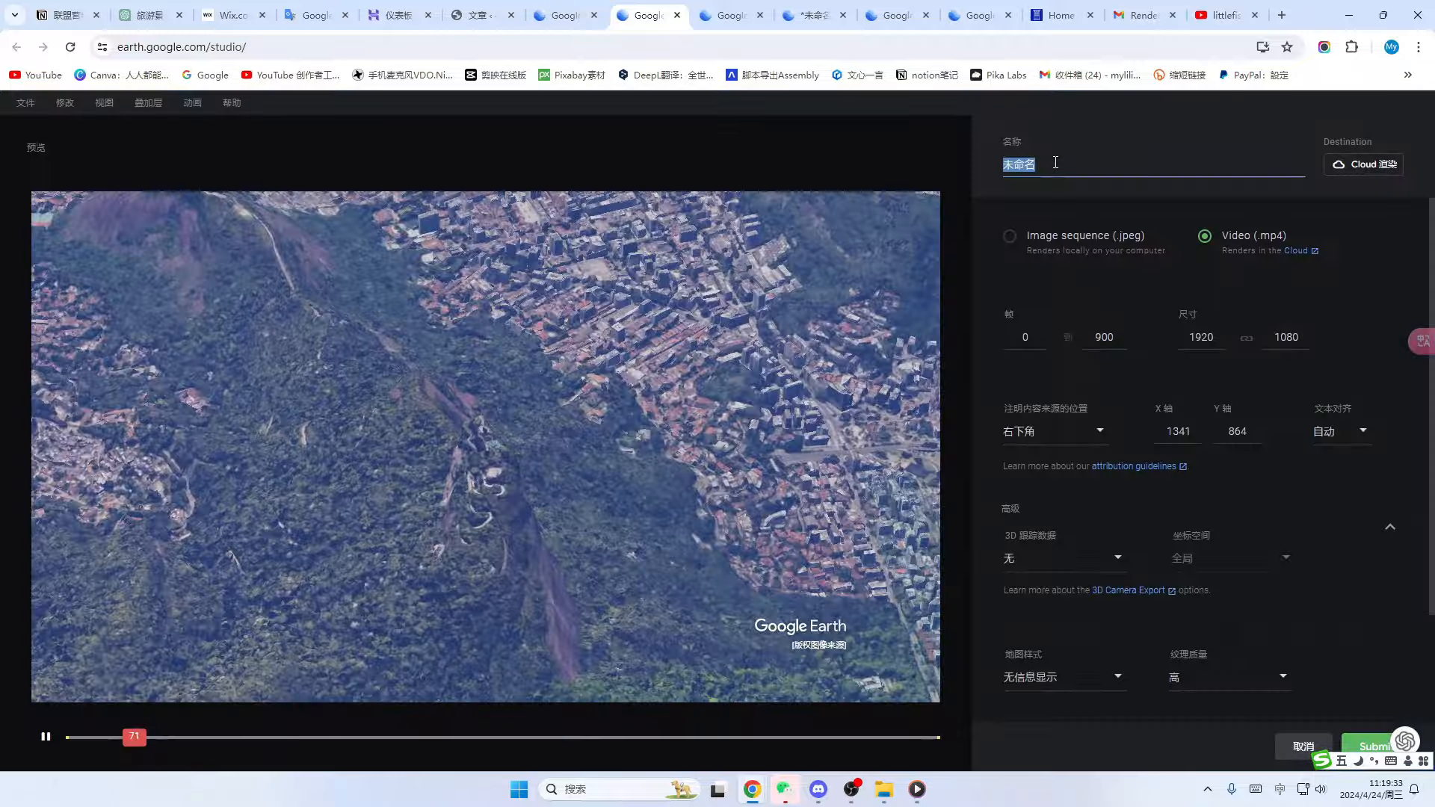
click(1055, 164)
key(BackSpace)
key(BackSpace)
key(BackSpace)
text(巴西女神像)
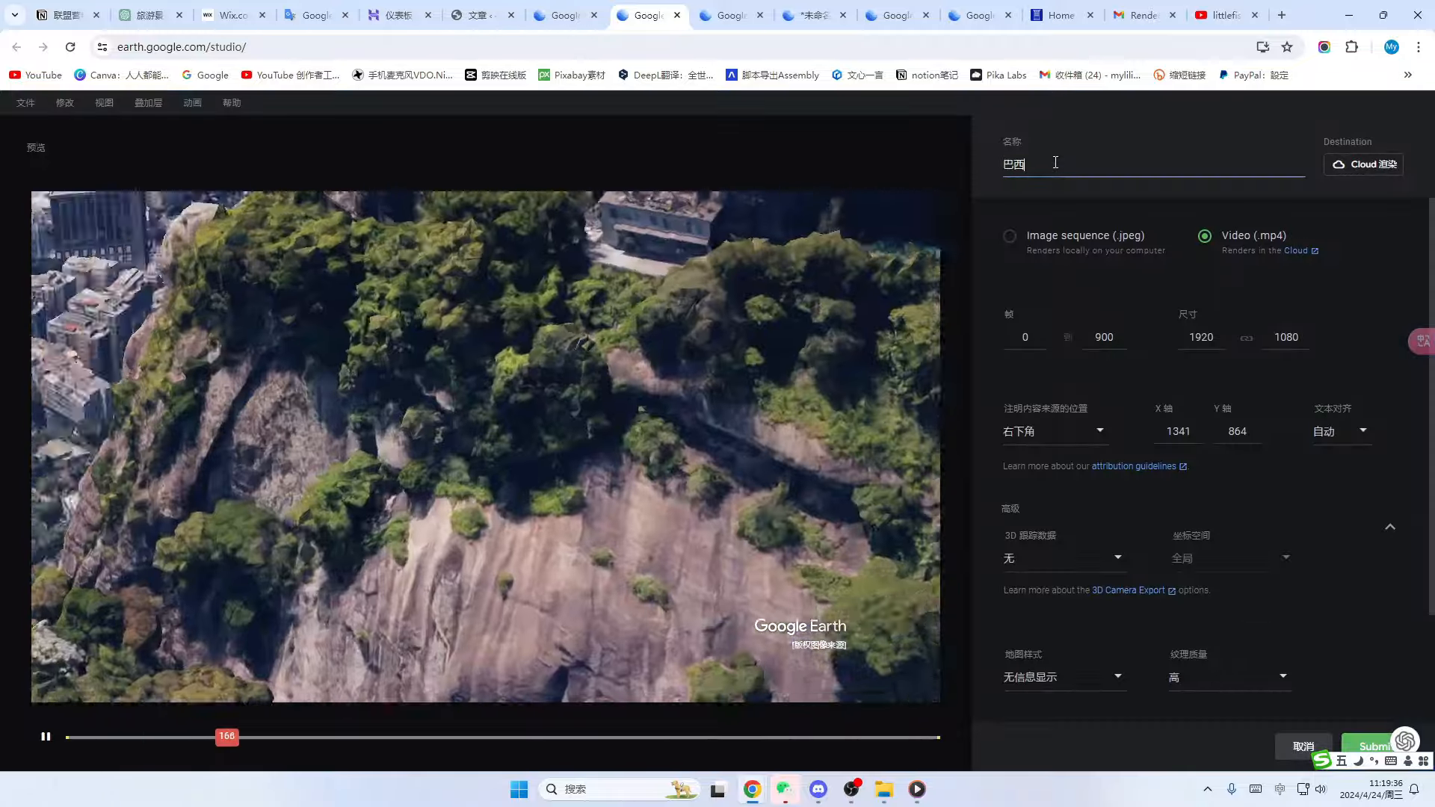
- Review the output settings and submit the 1920 × 1080 MP4 video for cloud rendering
scroll(1254, 596, down, 2)
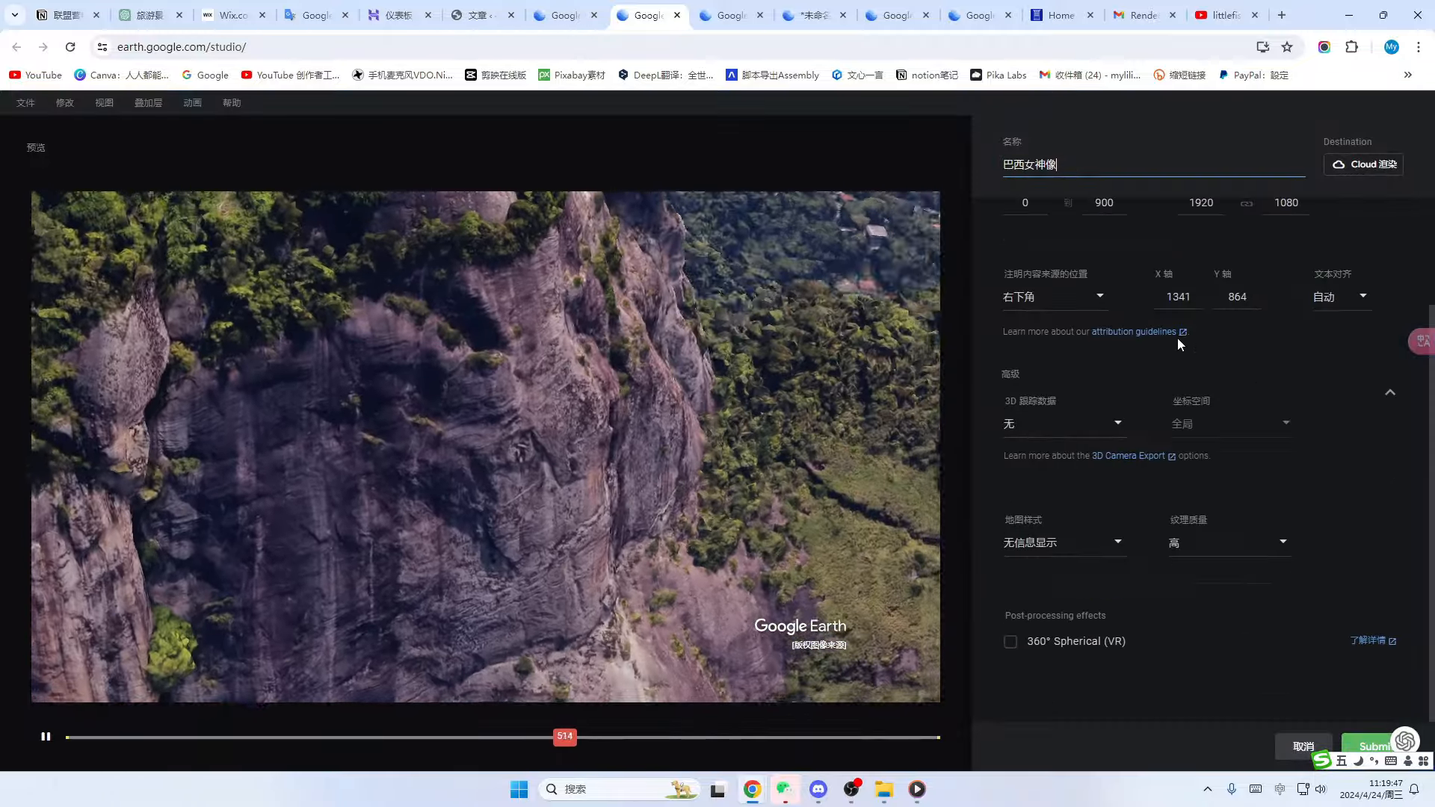
scroll(1146, 426, up, 2)
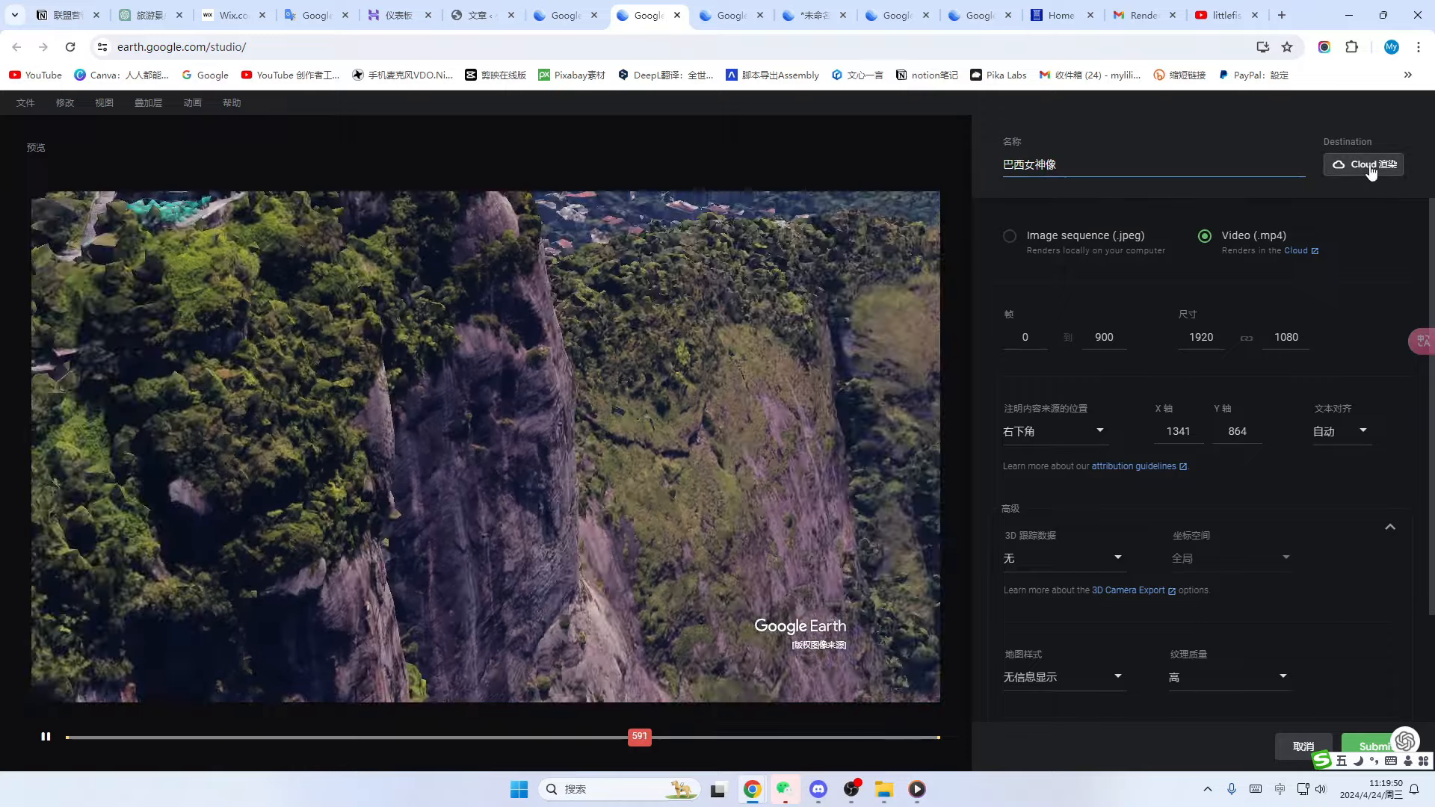
scroll(1329, 479, down, 2)
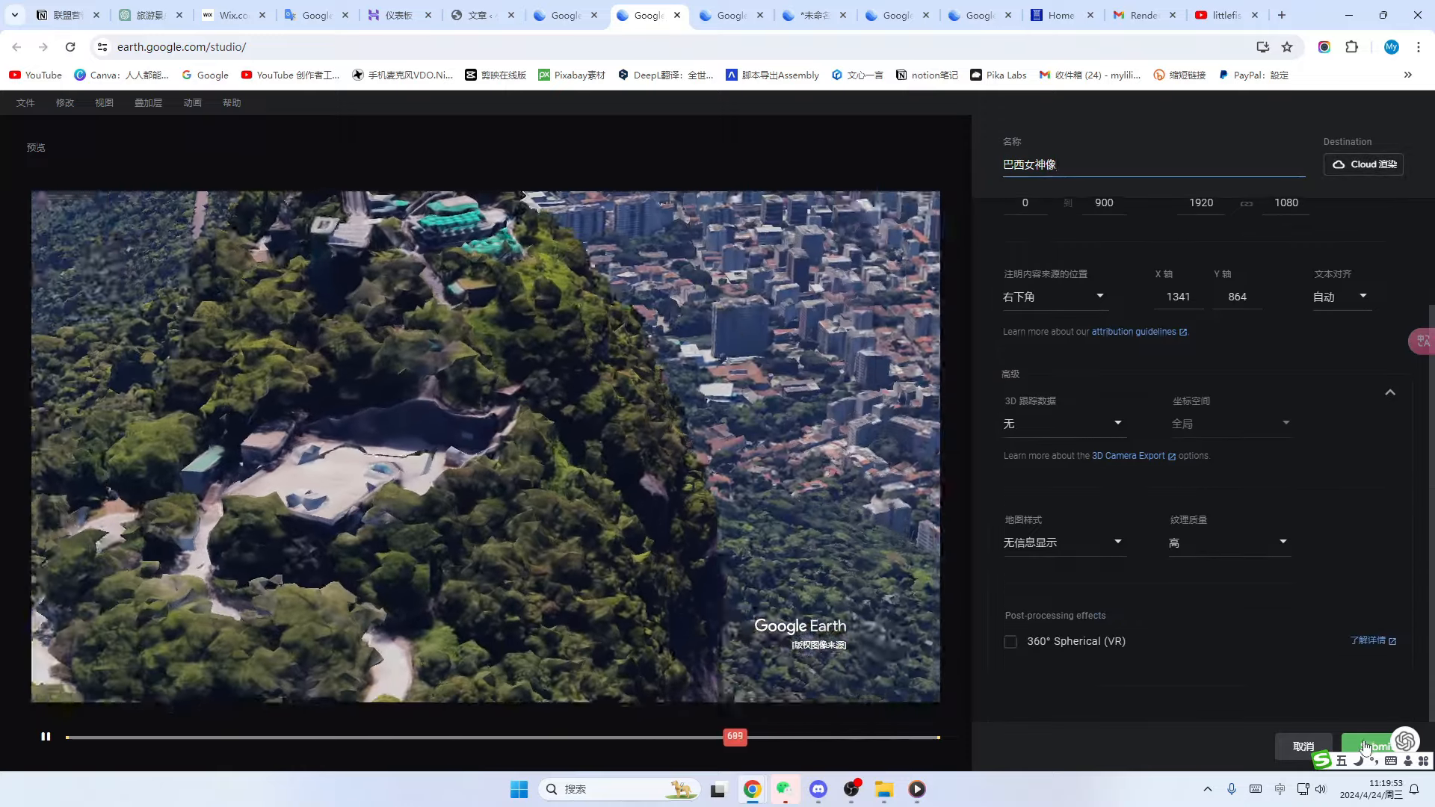
click(1363, 746)
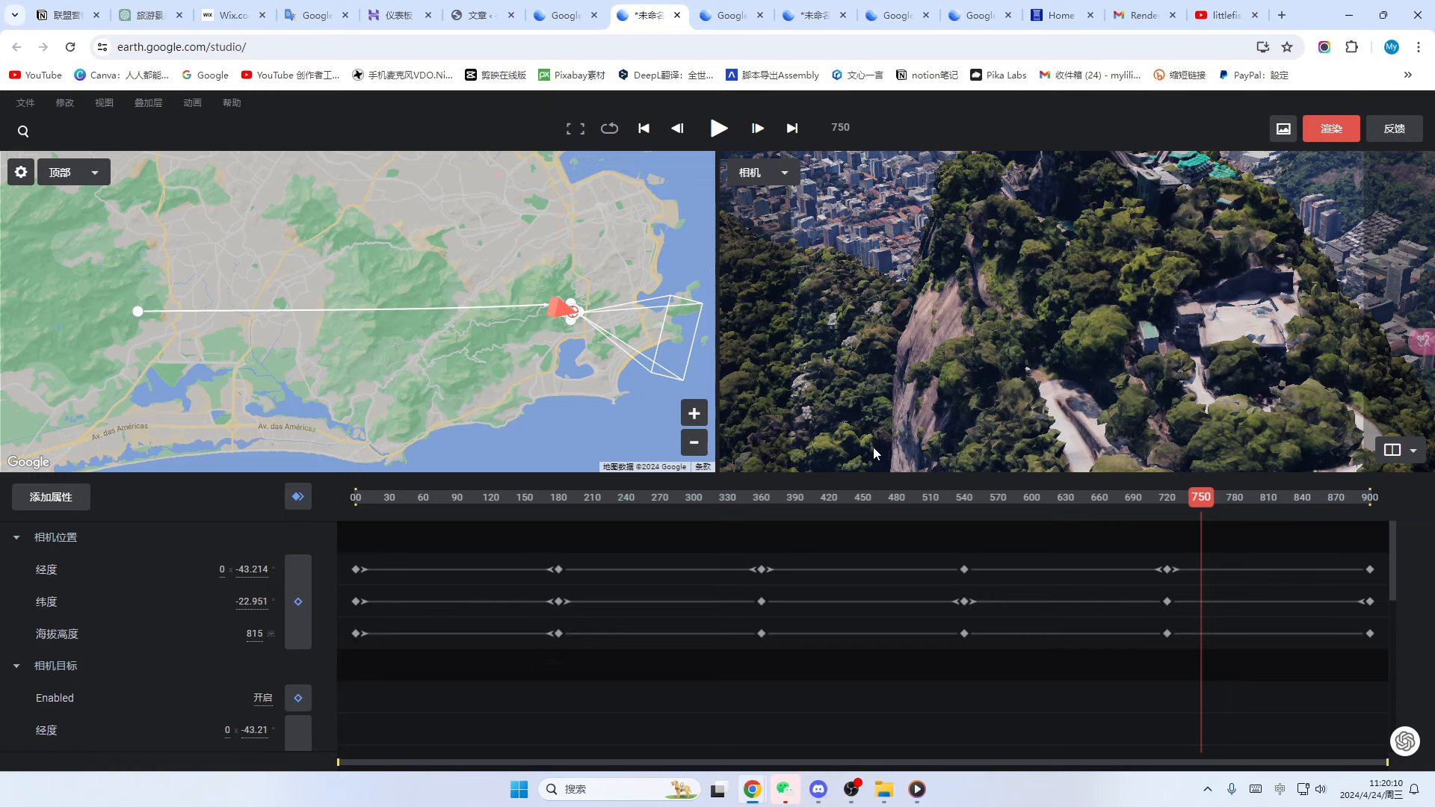
- Switch to Gmail and download the finished 未命名.mp4 from the render-ready message
click(1141, 17)
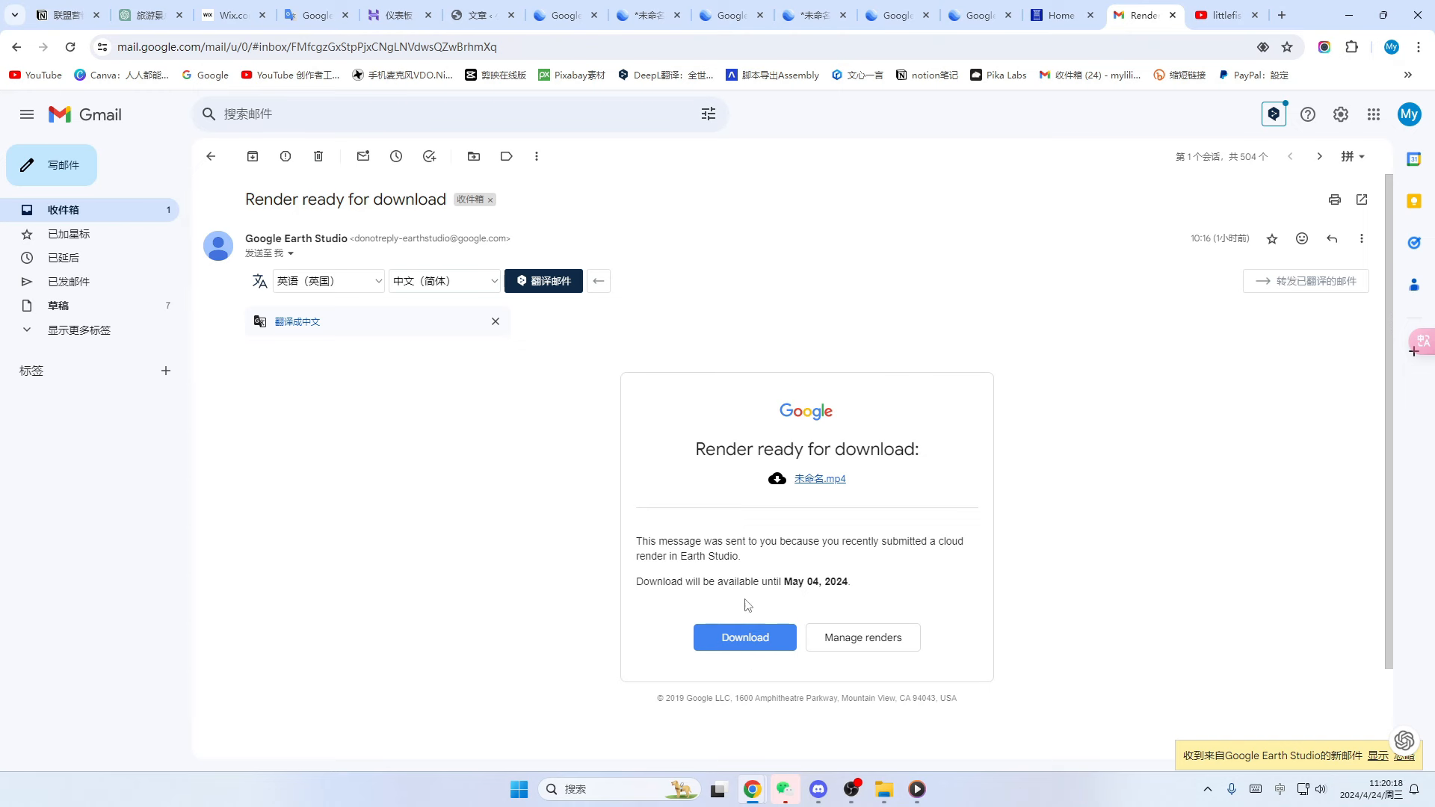
click(745, 638)
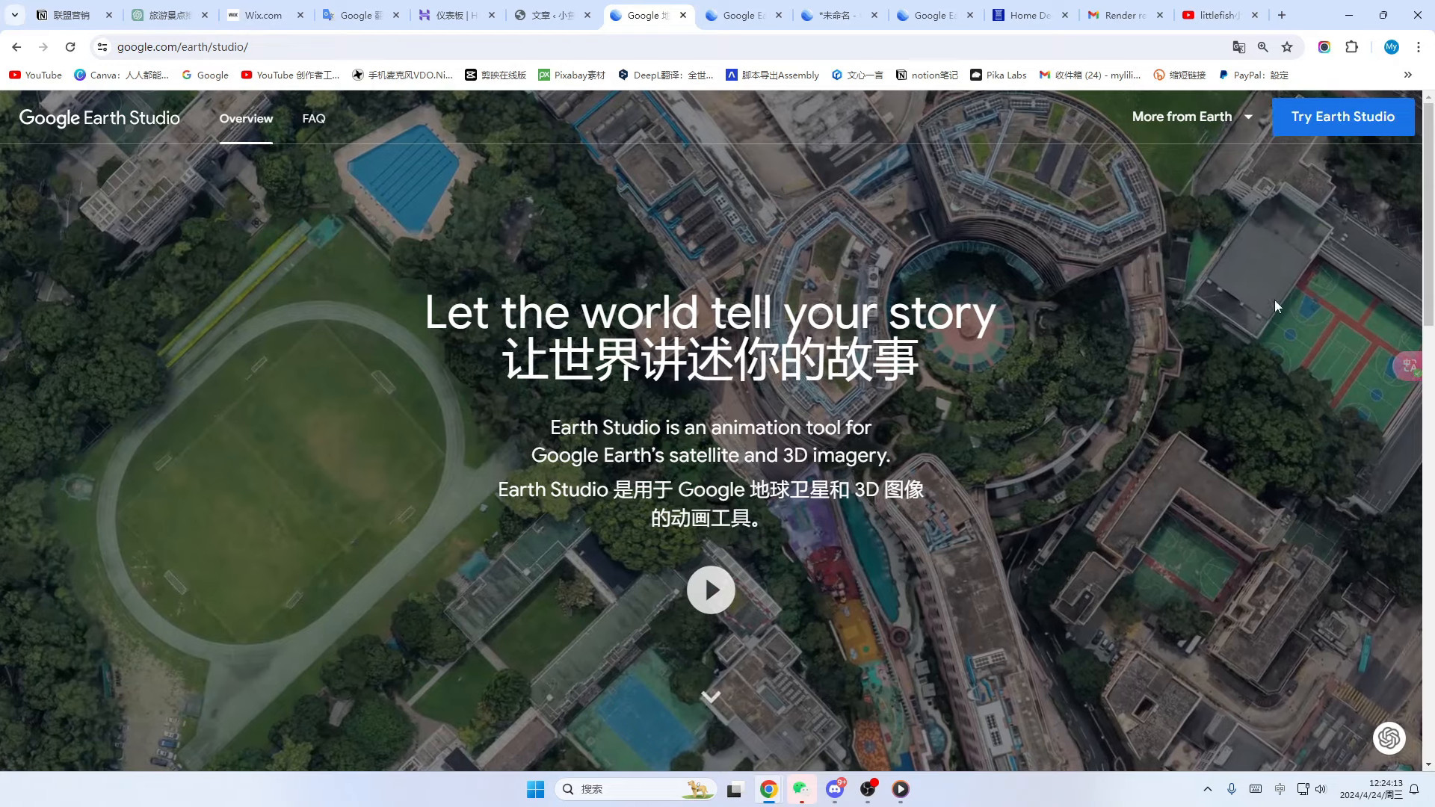
- Launch Earth Studio from its website and choose a quick-start (快速应用) project
click(1340, 119)
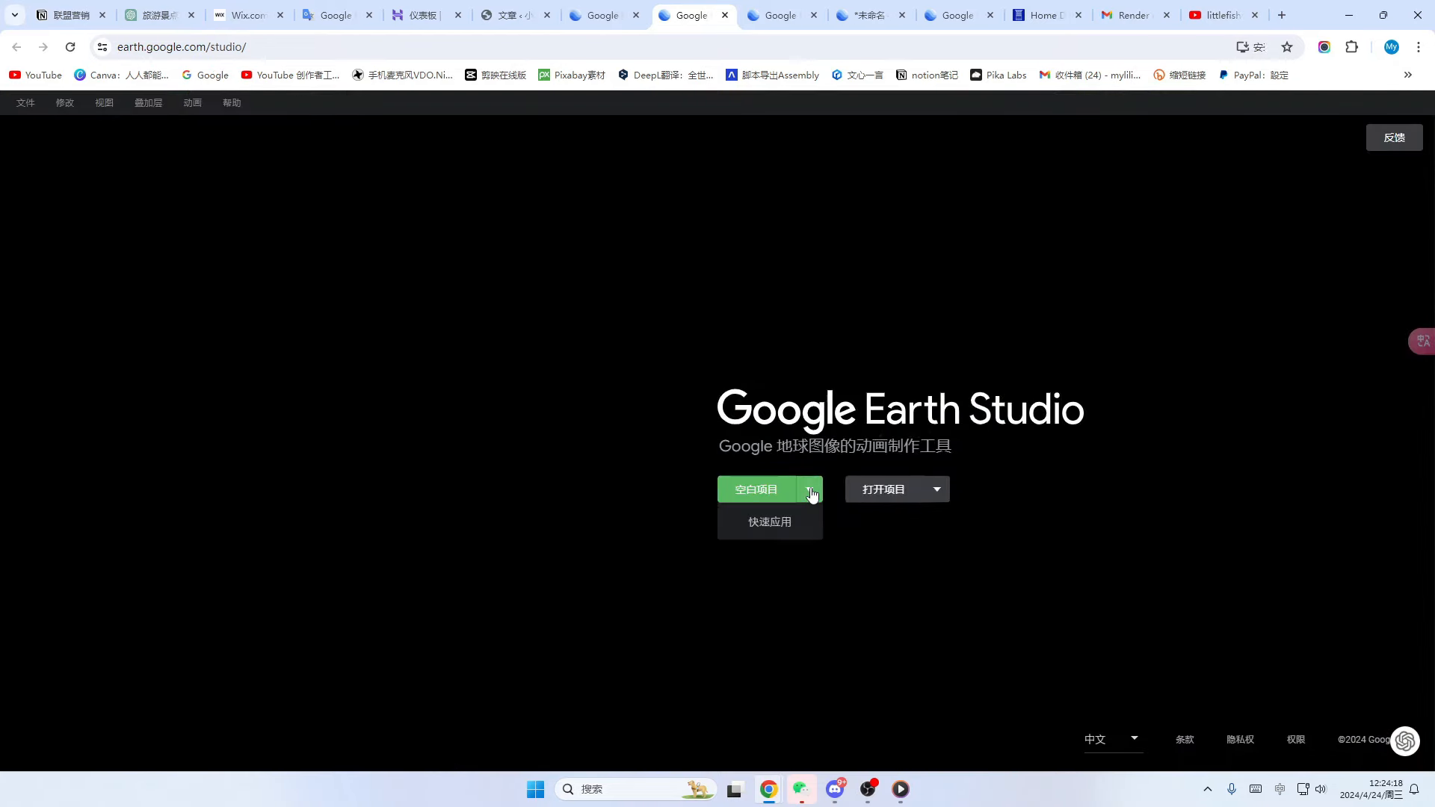
click(773, 525)
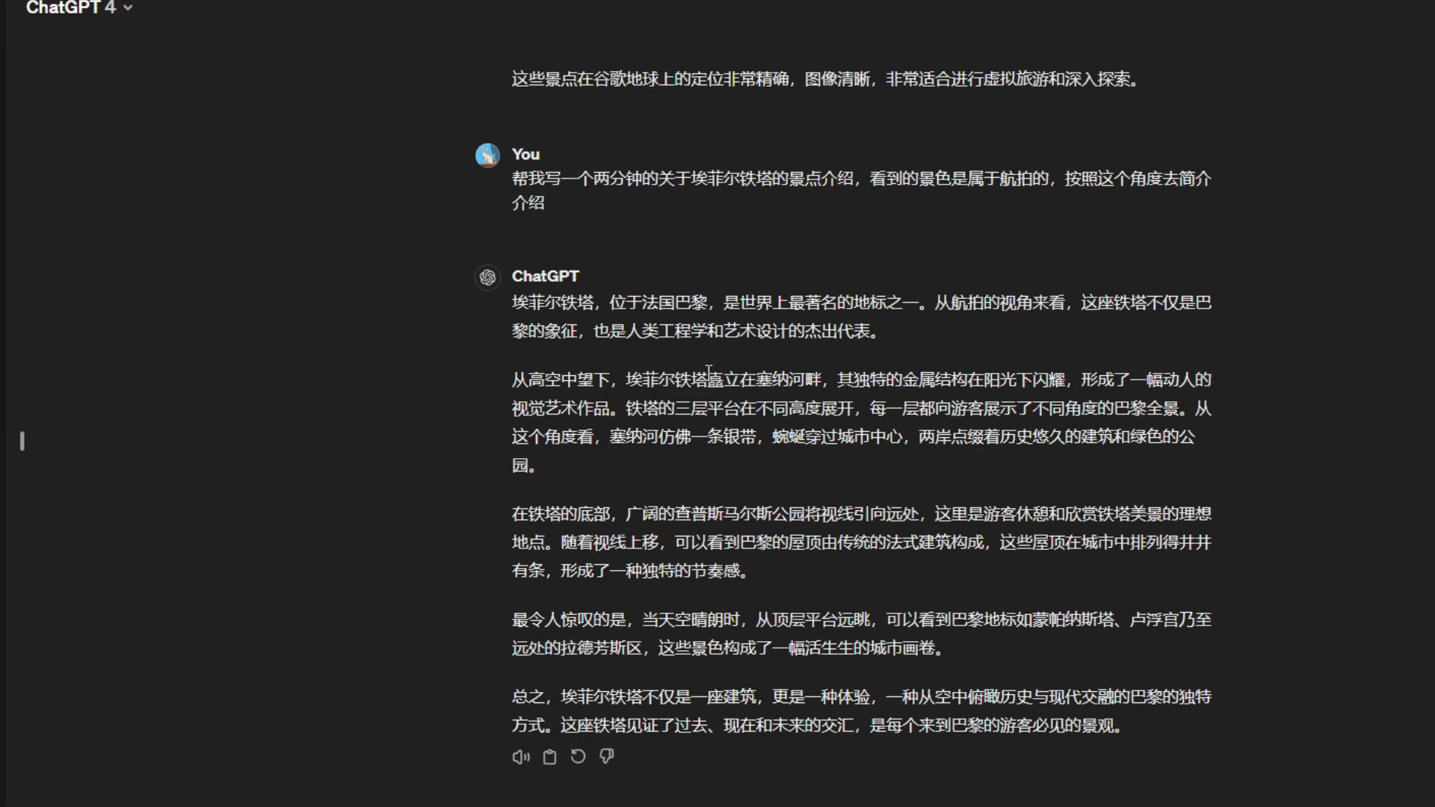
- Choose 金门大桥 (Golden Gate Bridge) as the destination, frame the bridge's southern end, and create the 5-second zoom animation
scroll(708, 370, up, 8)
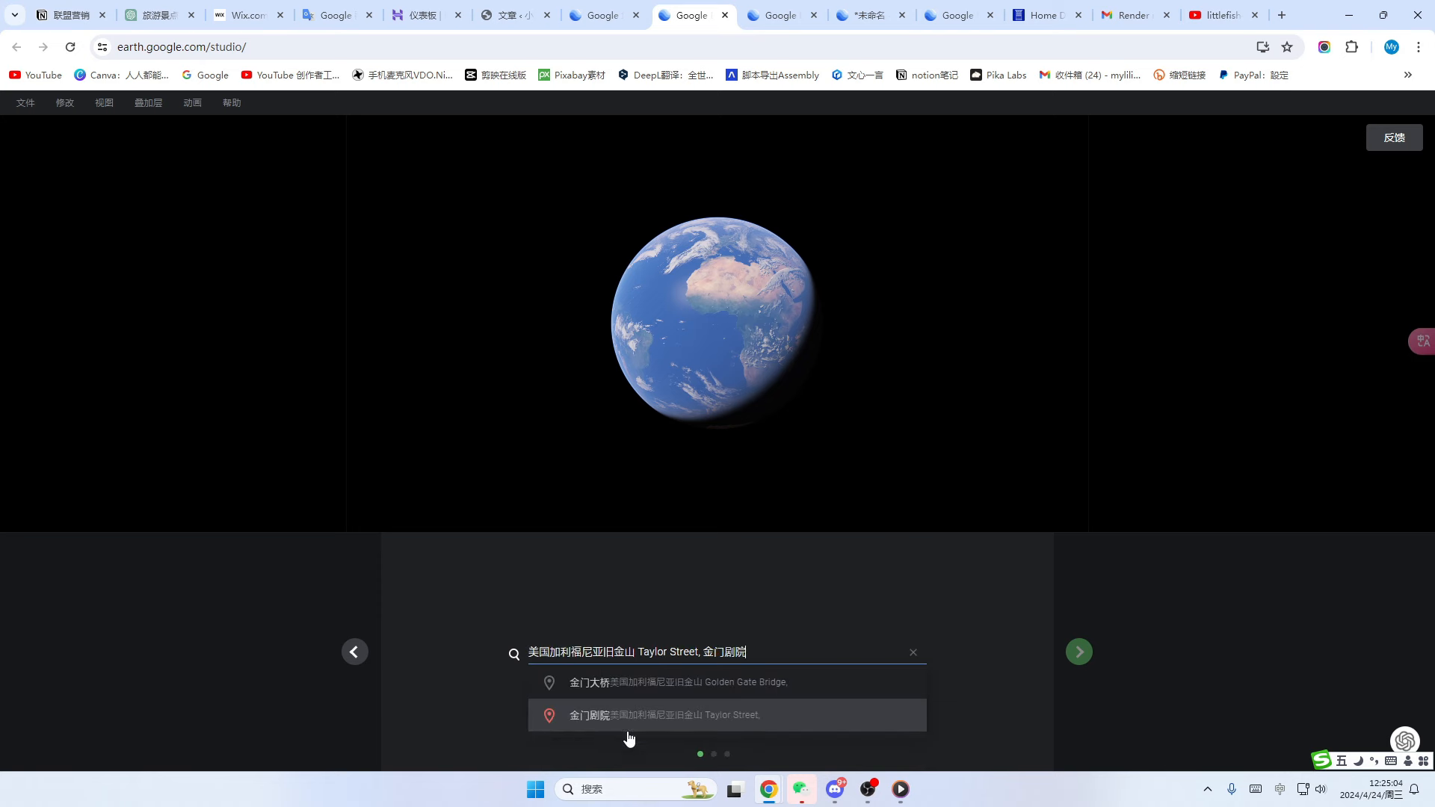
click(613, 683)
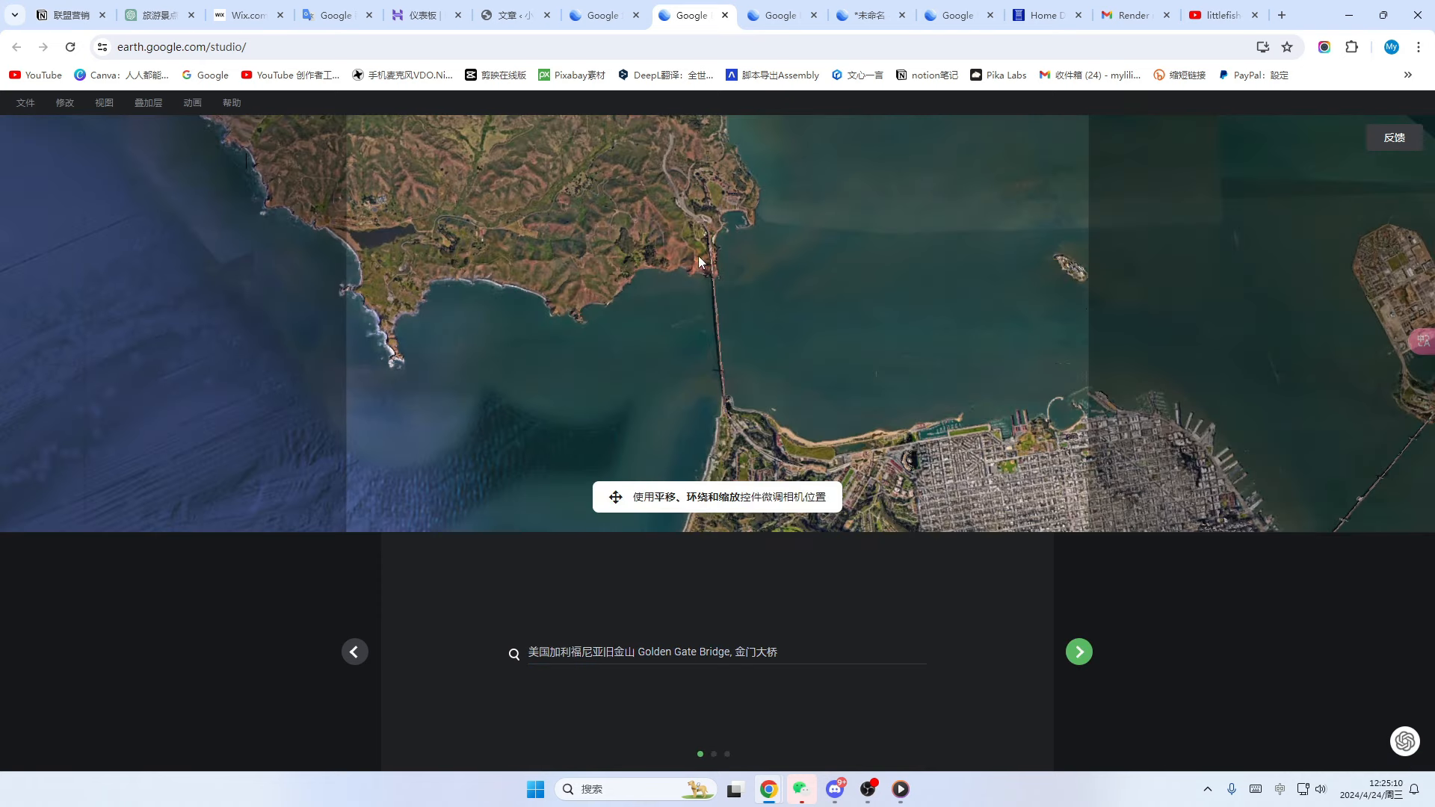
scroll(780, 365, up, 5)
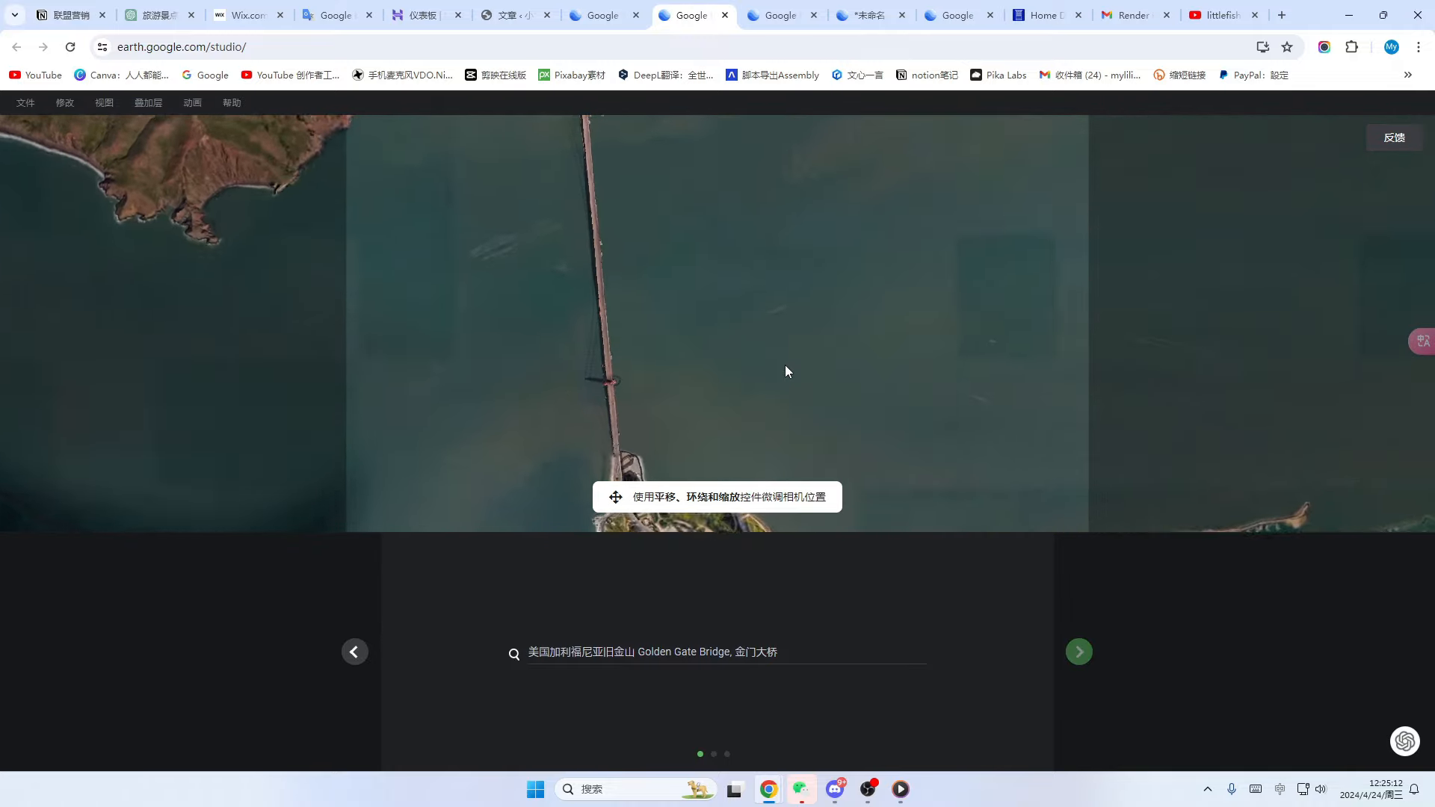
drag(787, 370, 860, 349)
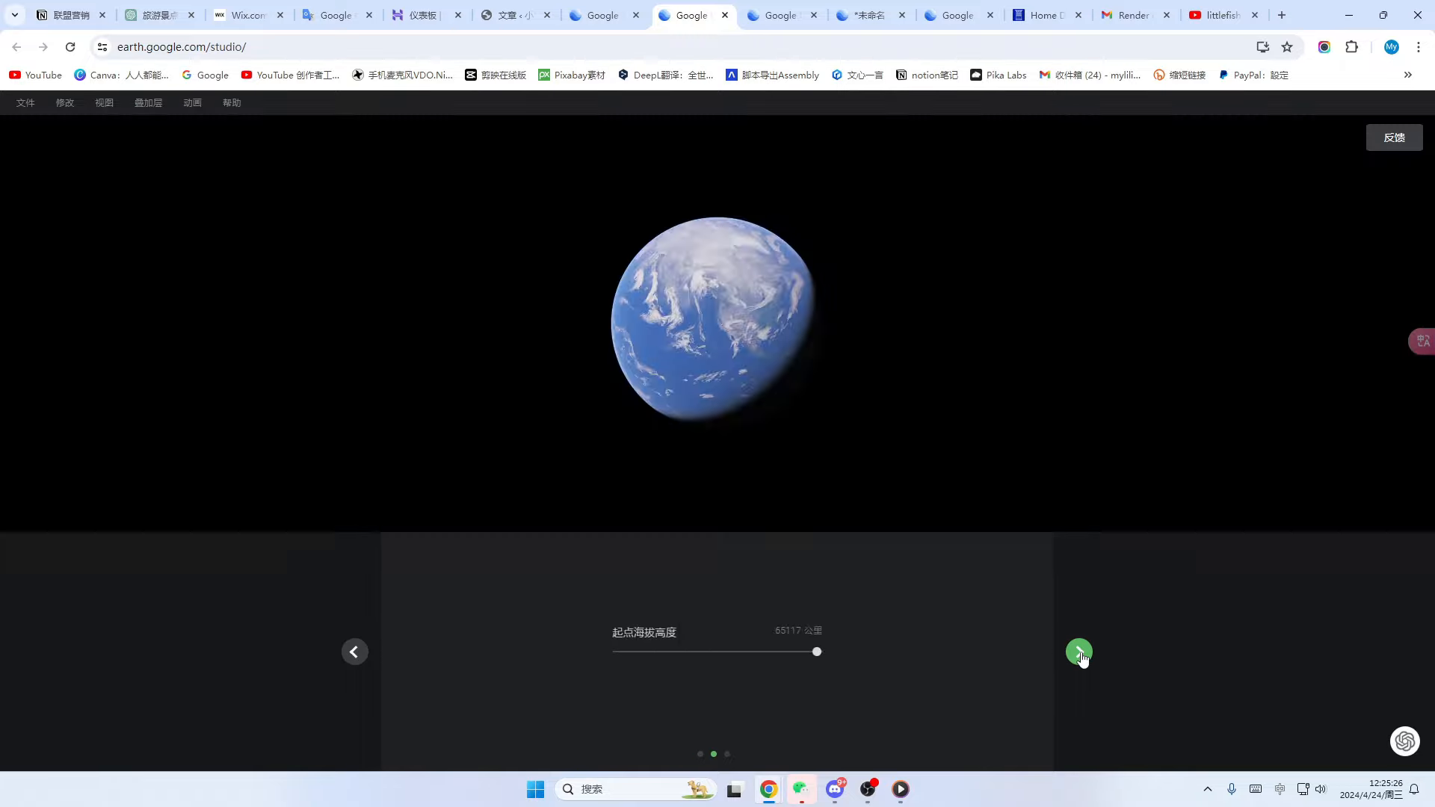
click(1078, 652)
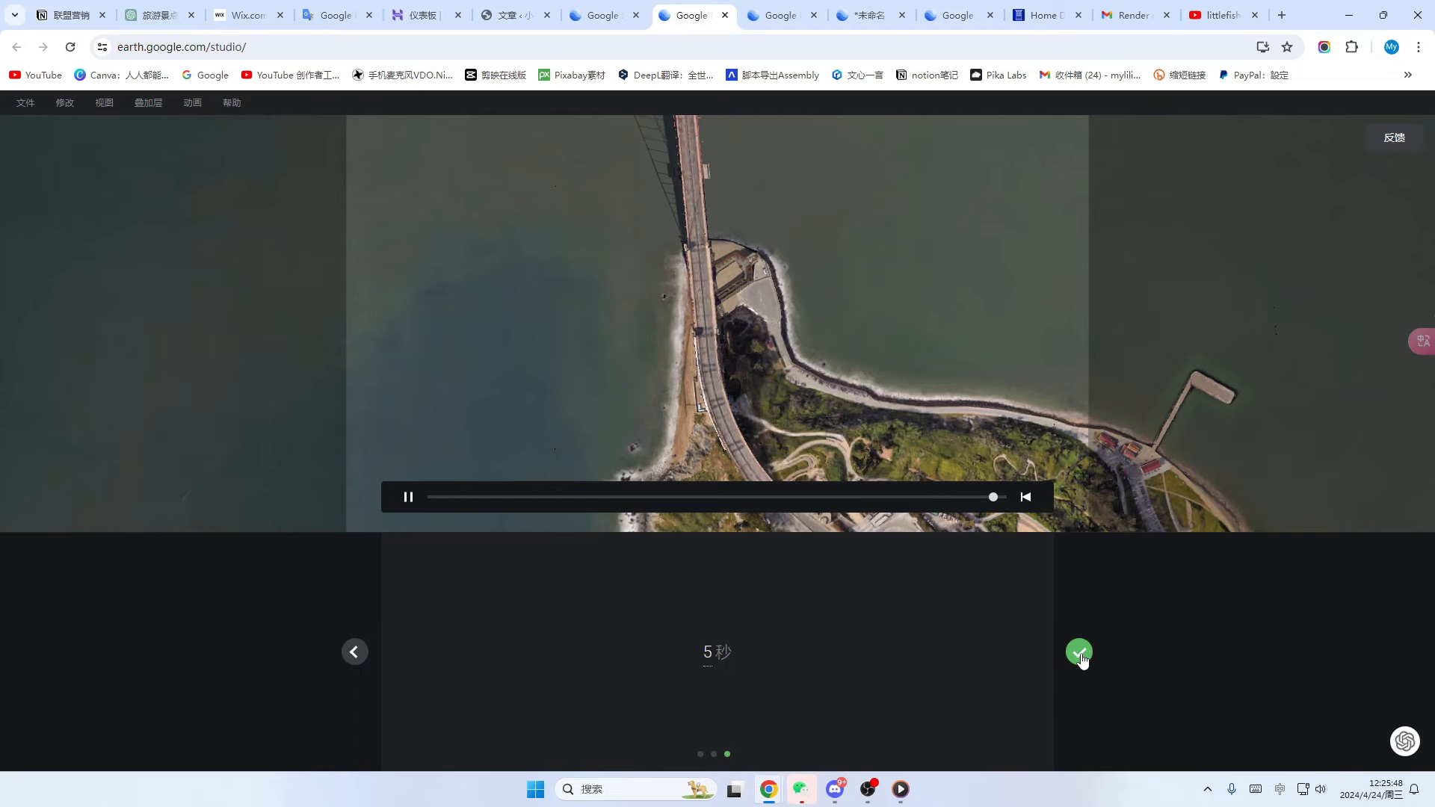
click(1079, 653)
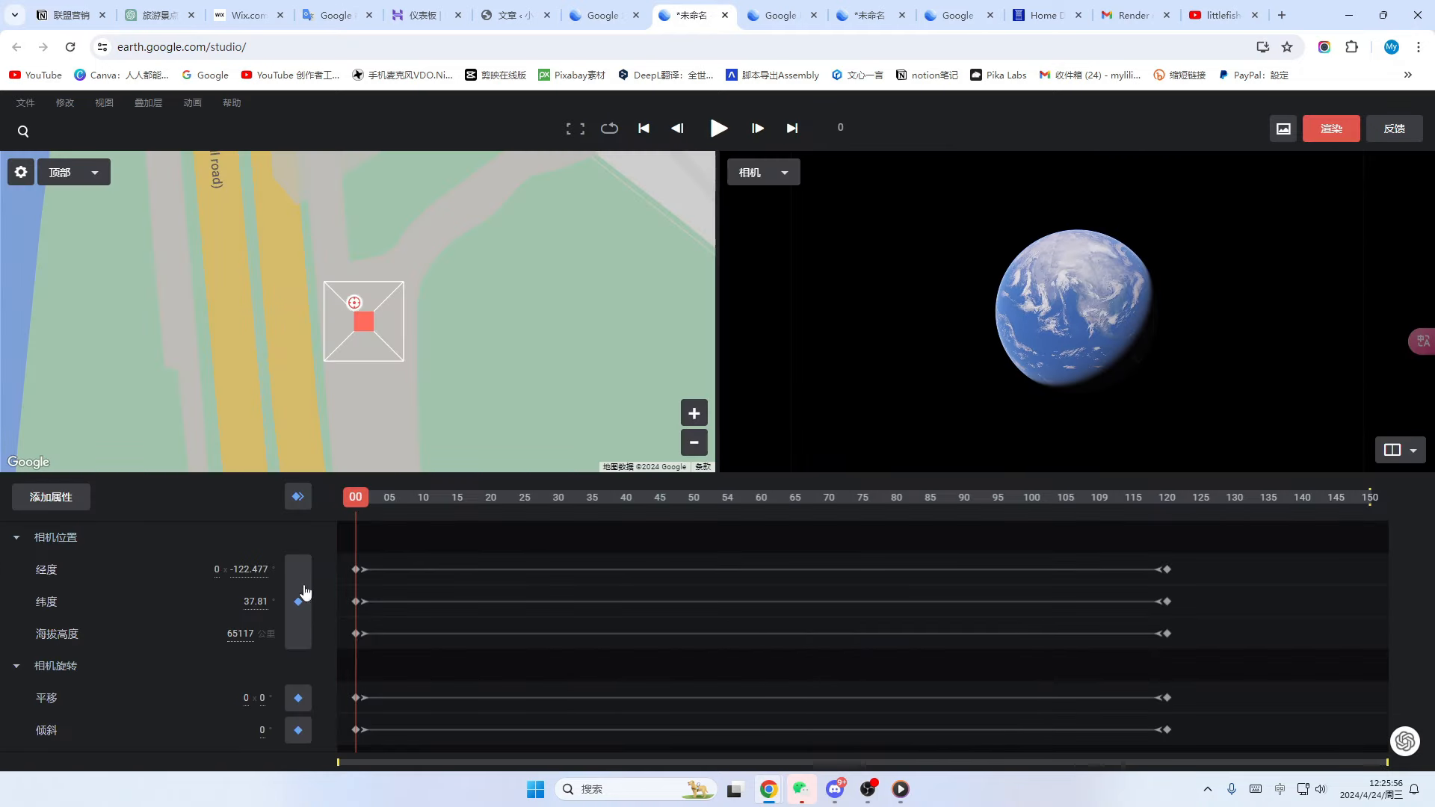
- Keyframe the camera's field of view (视野范围) at frames 88 and 117, setting it to 20 at frame 117, and preview the animation
drag(717, 497, 954, 464)
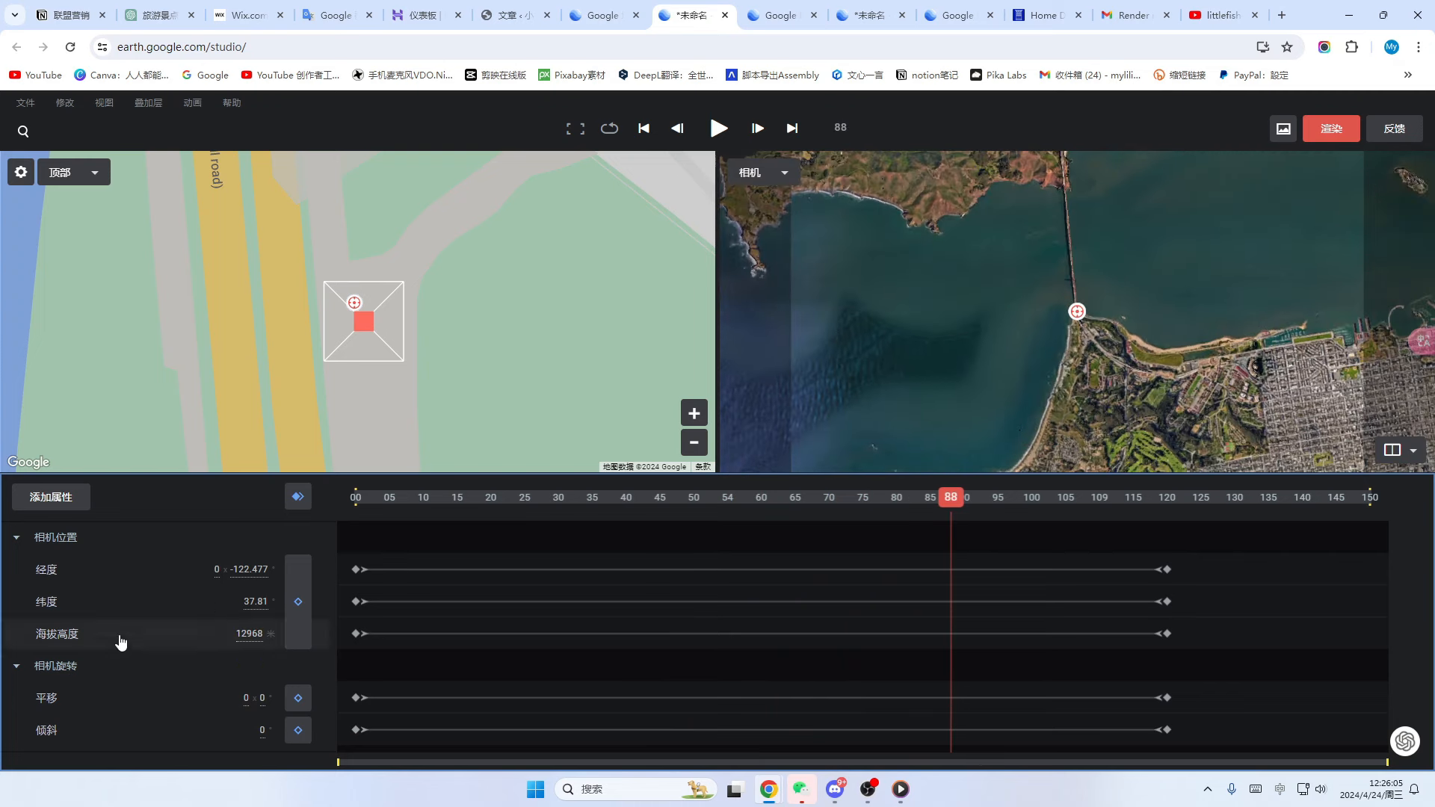
scroll(303, 695, down, 2)
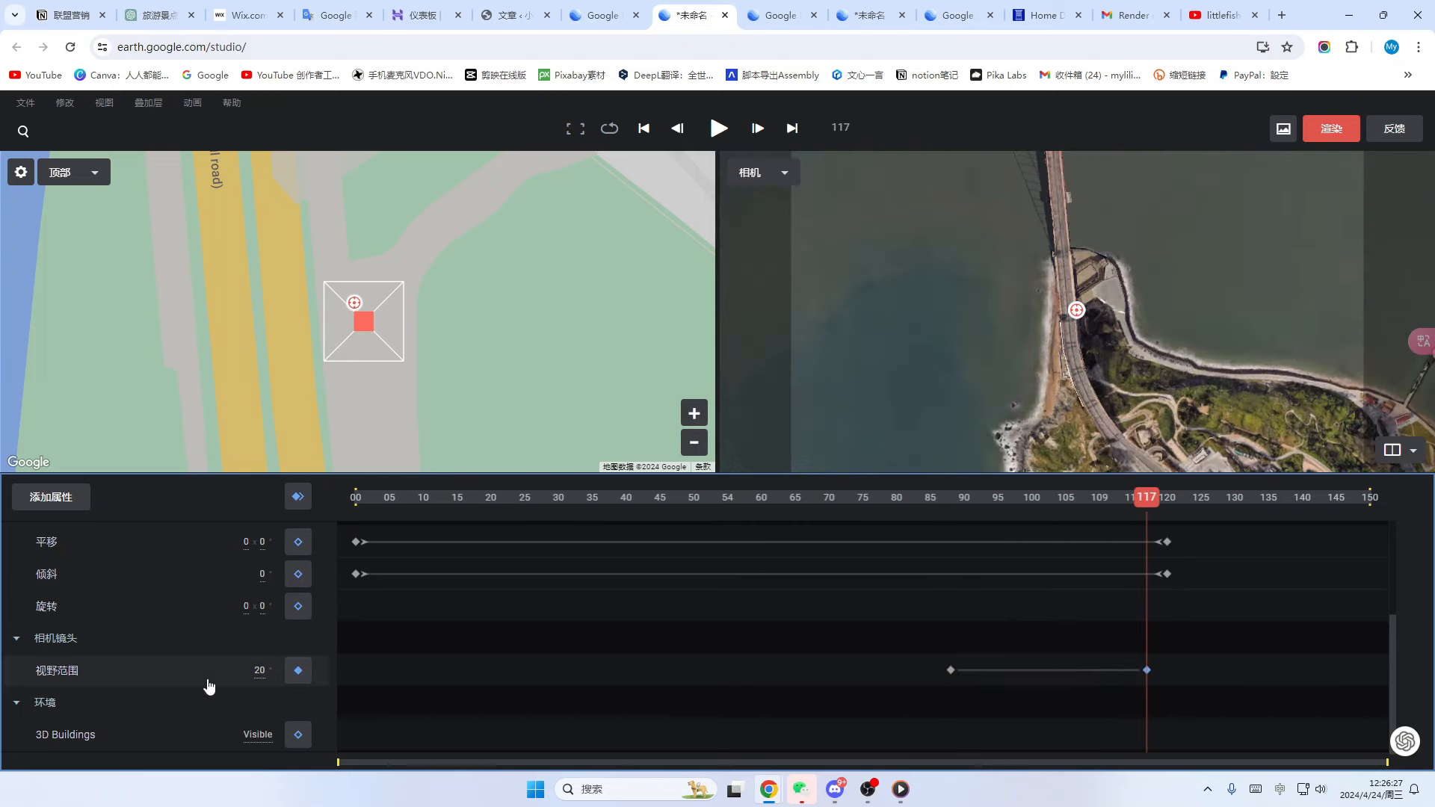
drag(209, 686, 6, 644)
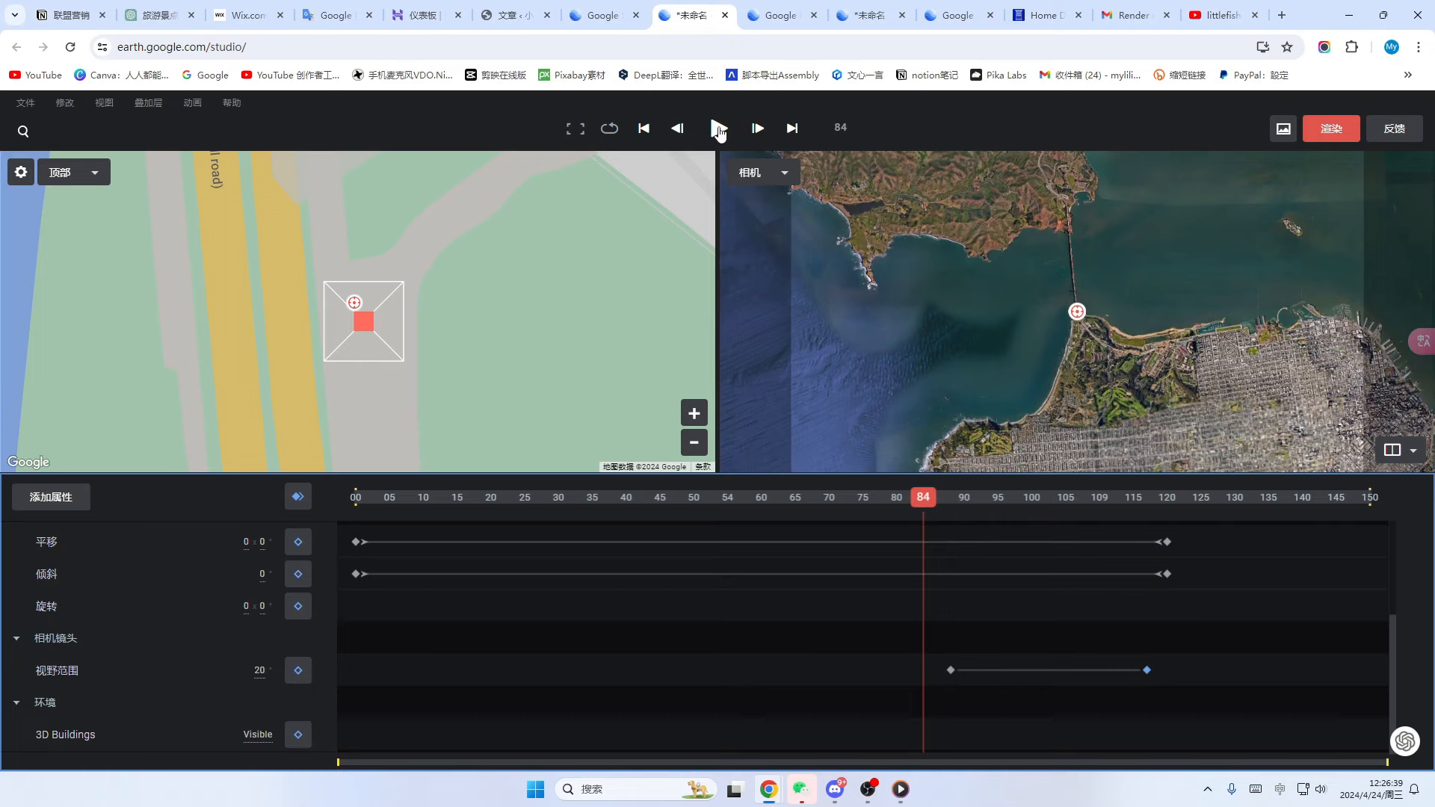
click(719, 129)
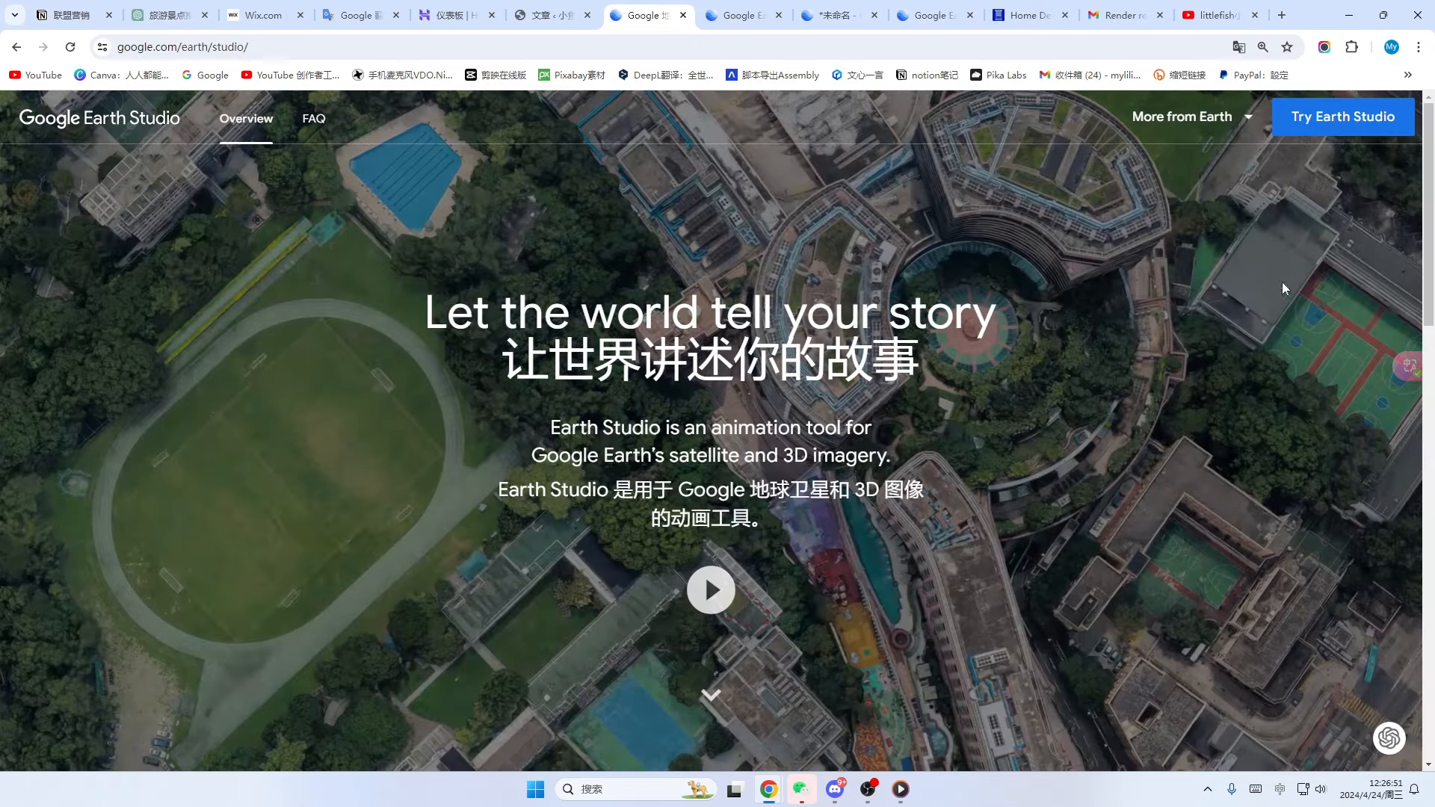
- Launch Earth Studio from its website and start a 点到点 (point-to-point) quick-start project
click(1337, 118)
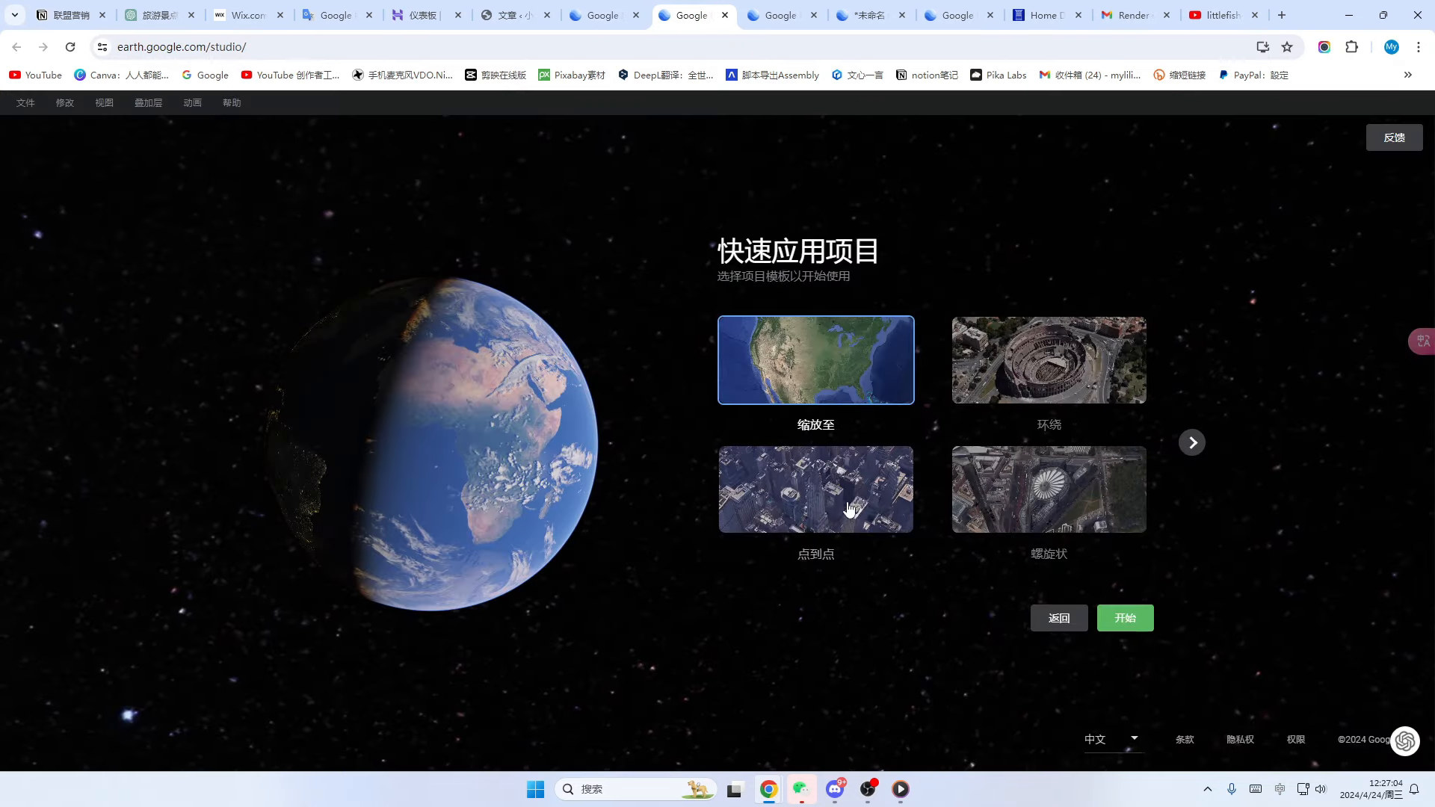
click(814, 490)
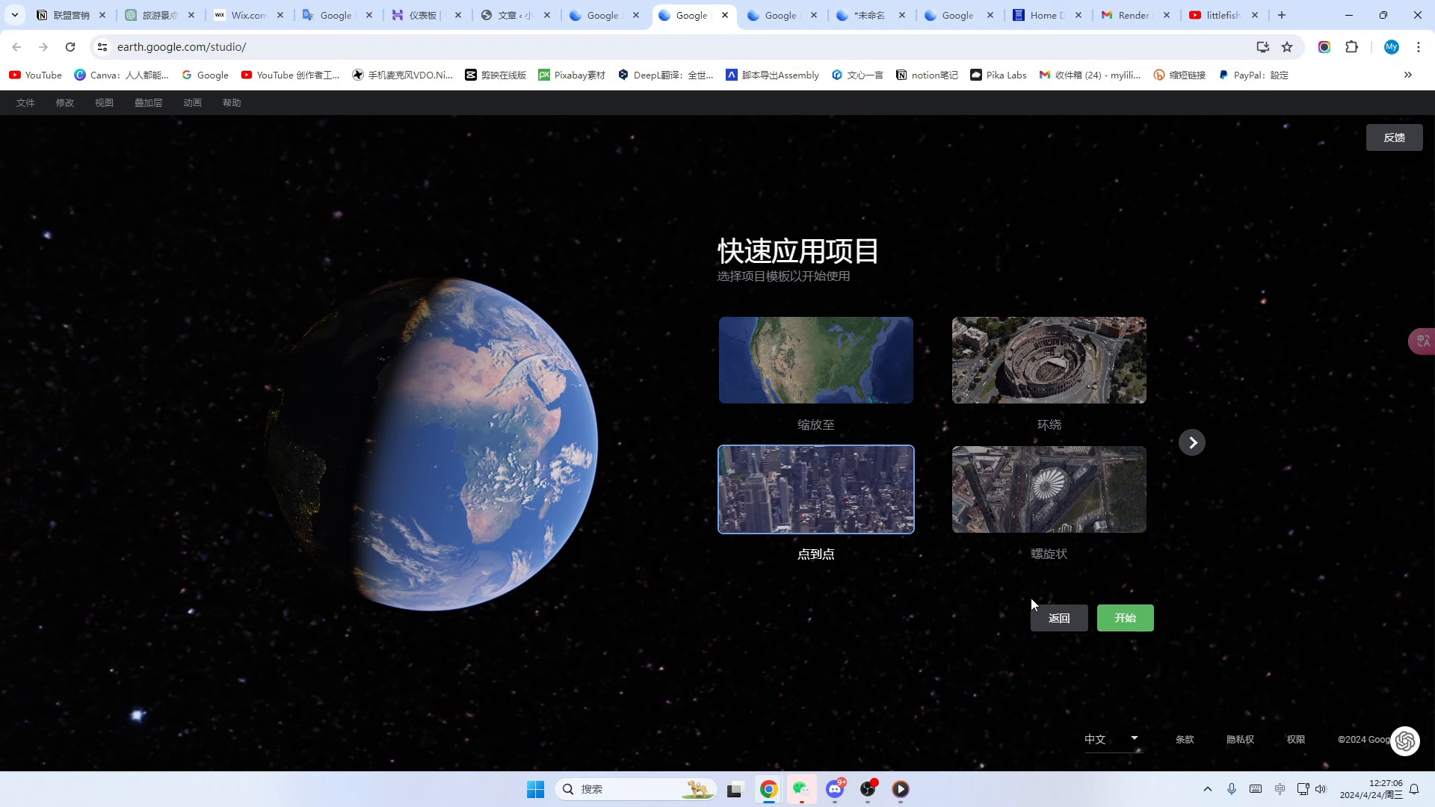
click(1126, 617)
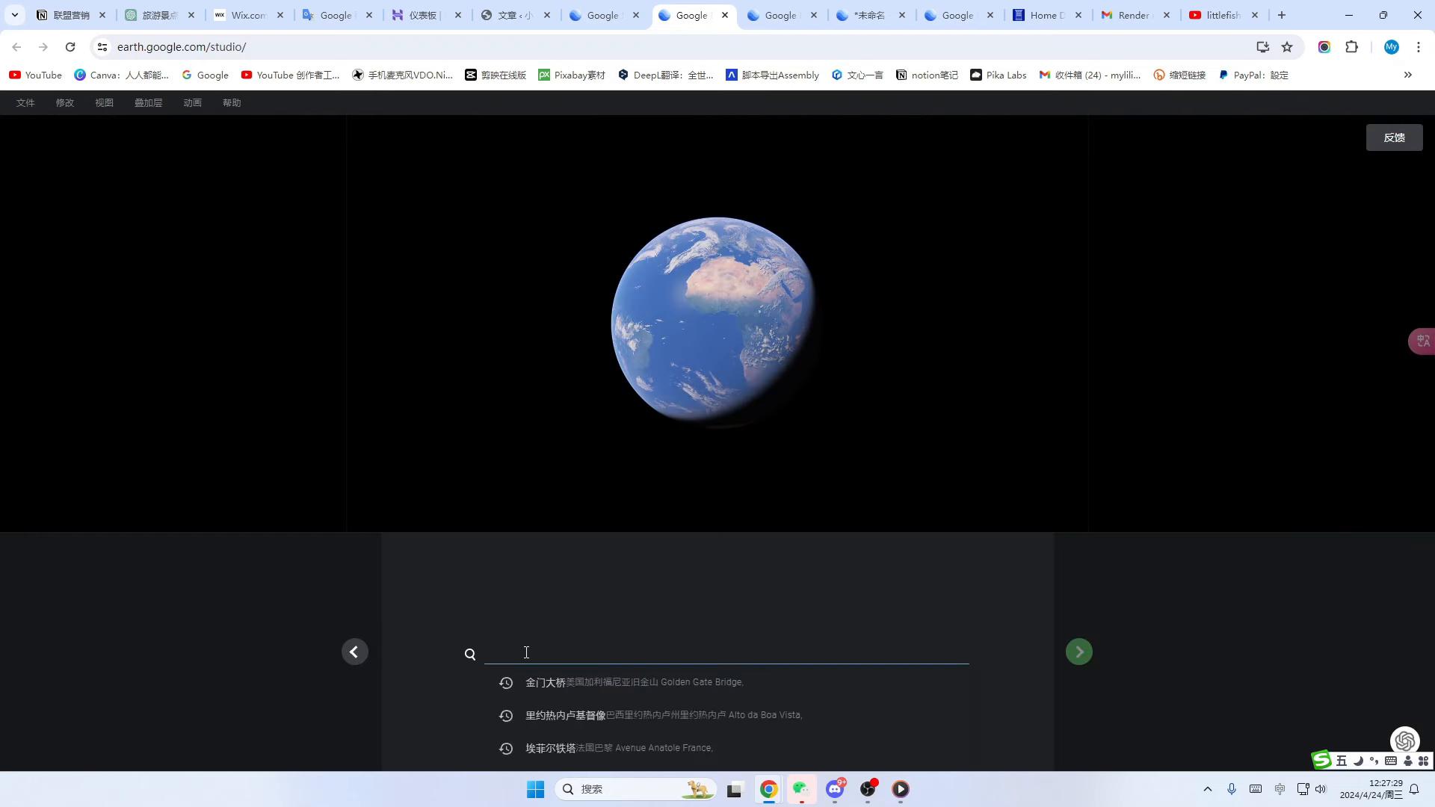
- Set the starting point to 美国纽约自由女神像 (Statue of Liberty) and frame the statue on Liberty Island
click(557, 693)
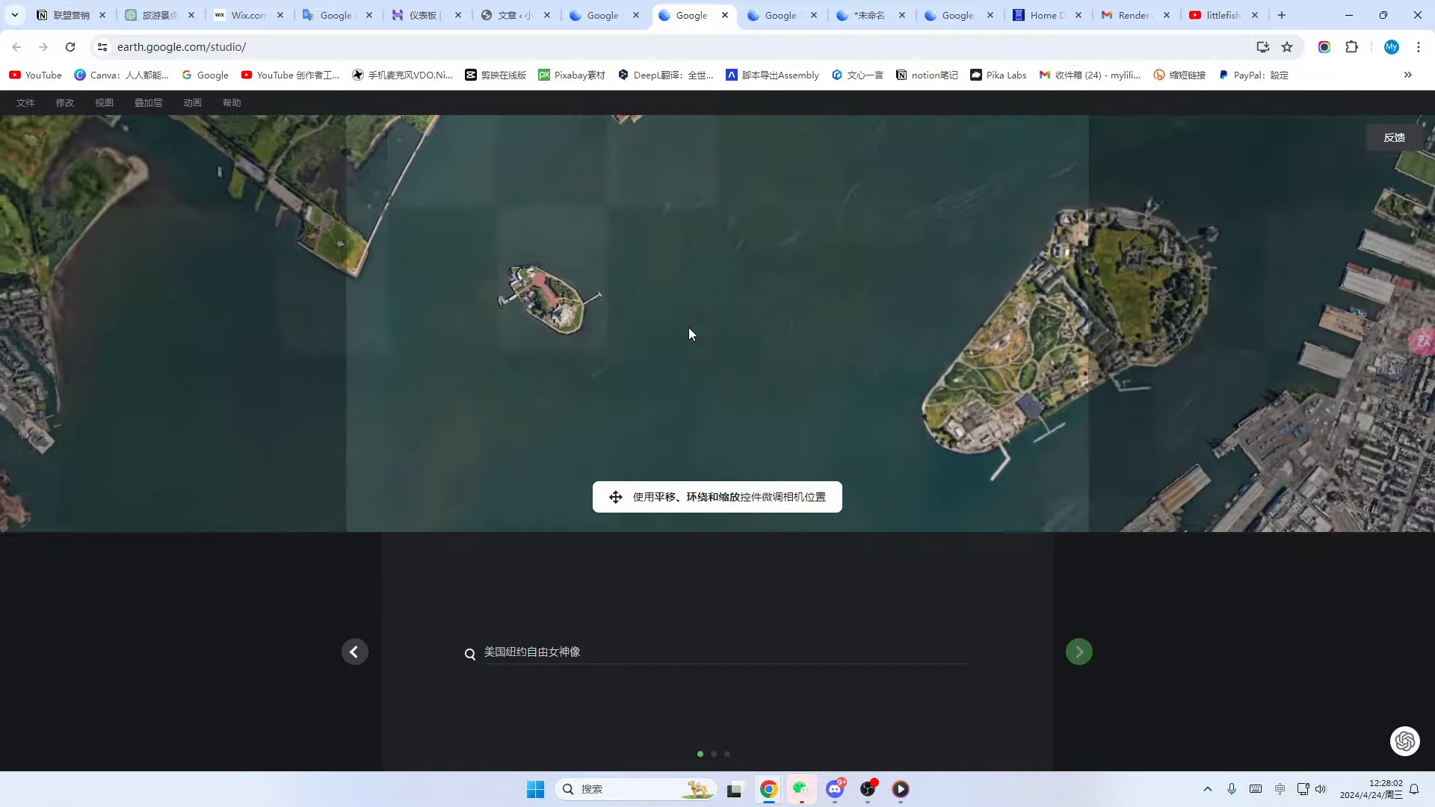
drag(666, 295, 970, 316)
scroll(774, 308, up, 5)
scroll(740, 329, up, 5)
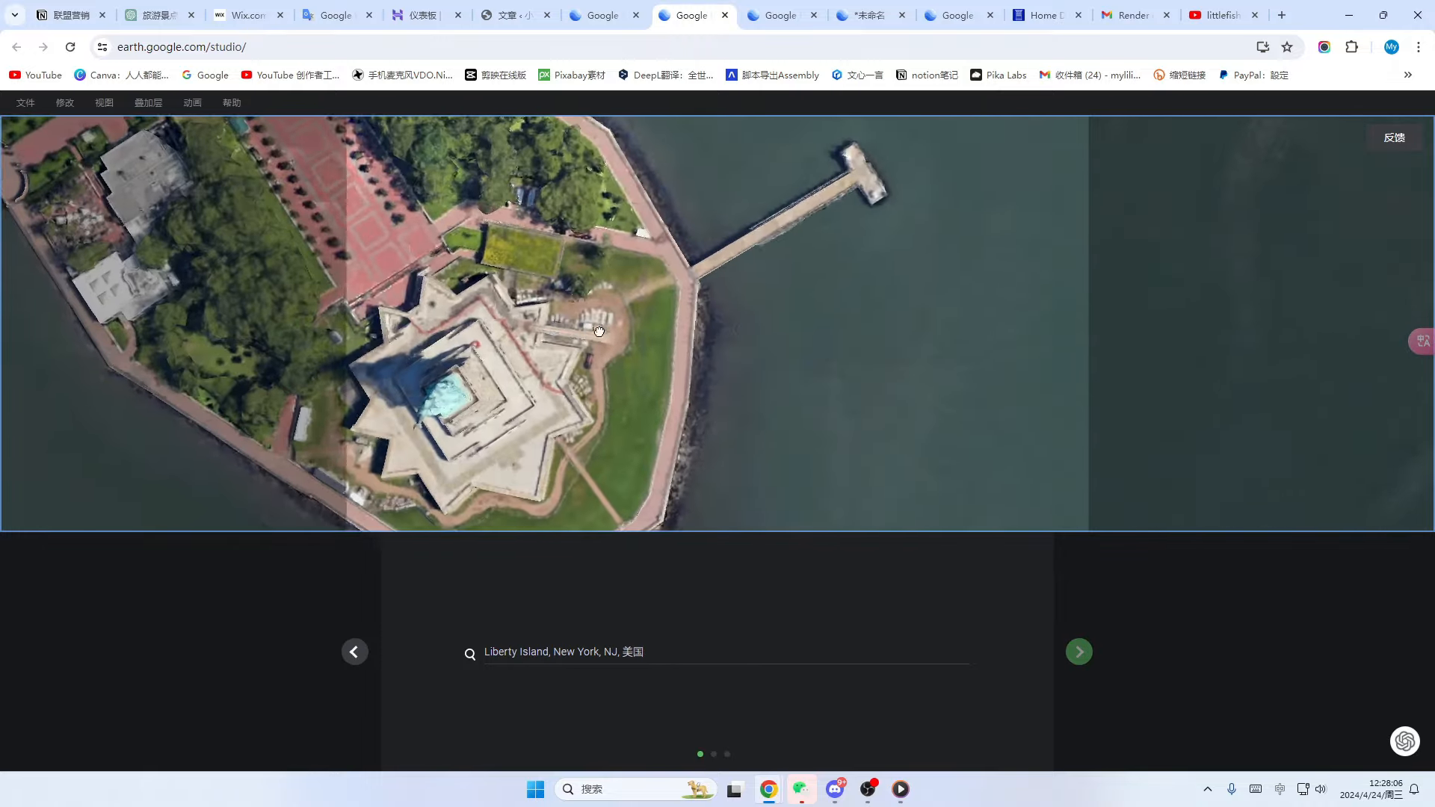
drag(741, 329, 850, 353)
scroll(849, 363, up, 3)
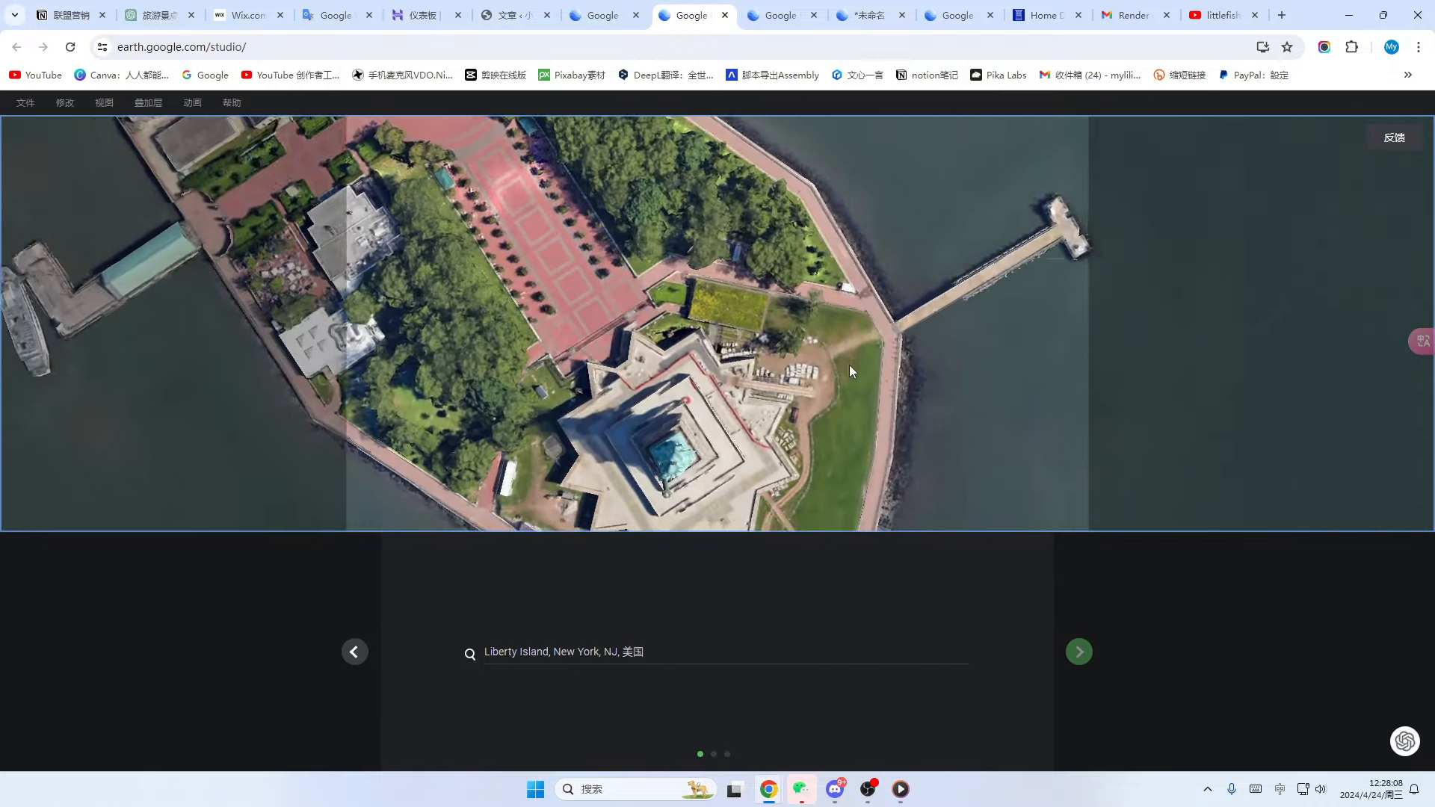
scroll(846, 363, down, 5)
click(1079, 652)
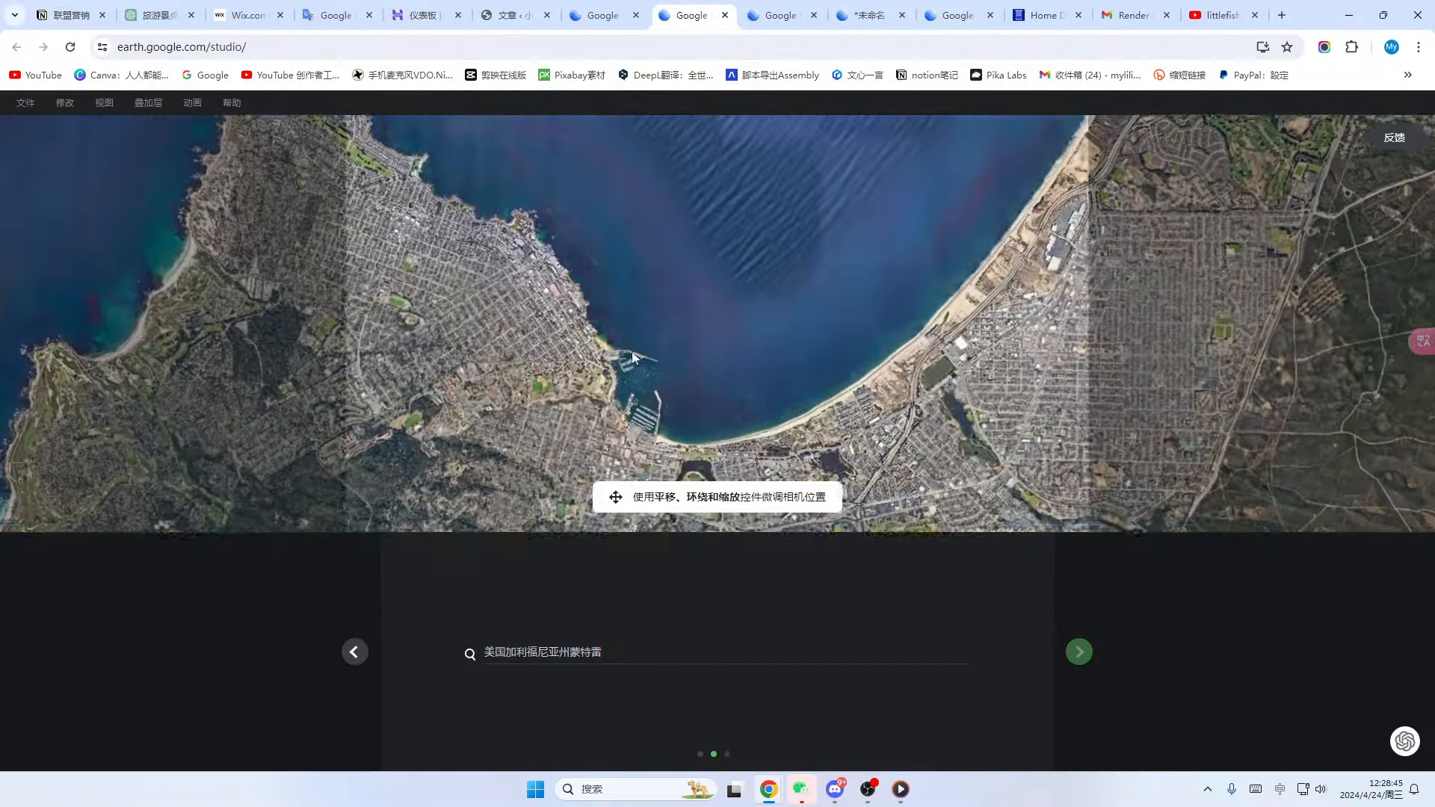
- Frame 美国加利福尼亚州蒙特雷 (Monterey) with its bay and airport as the second point, and complete the point-to-point animation
drag(632, 355, 698, 375)
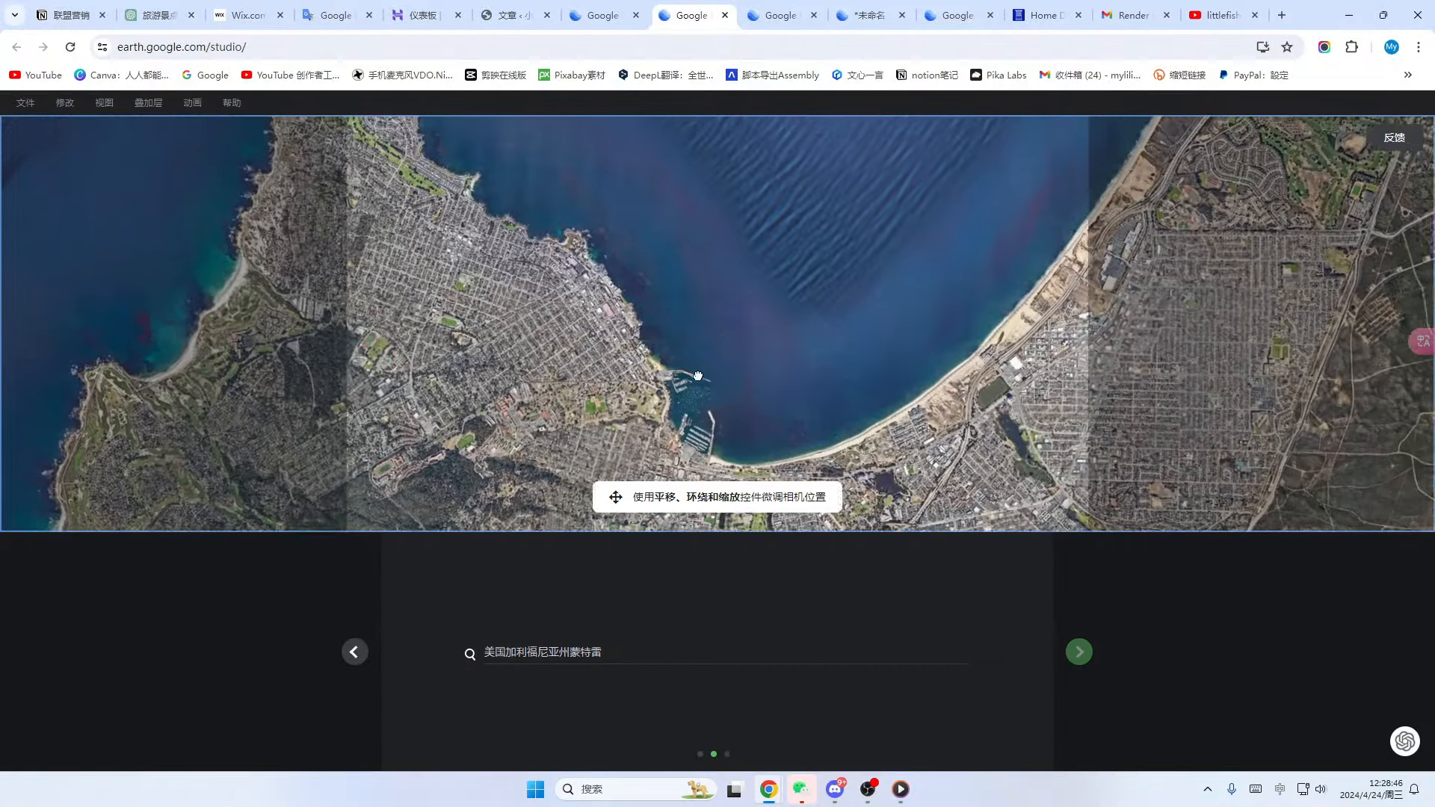
scroll(733, 344, up, 2)
drag(651, 246, 752, 349)
drag(964, 509, 717, 391)
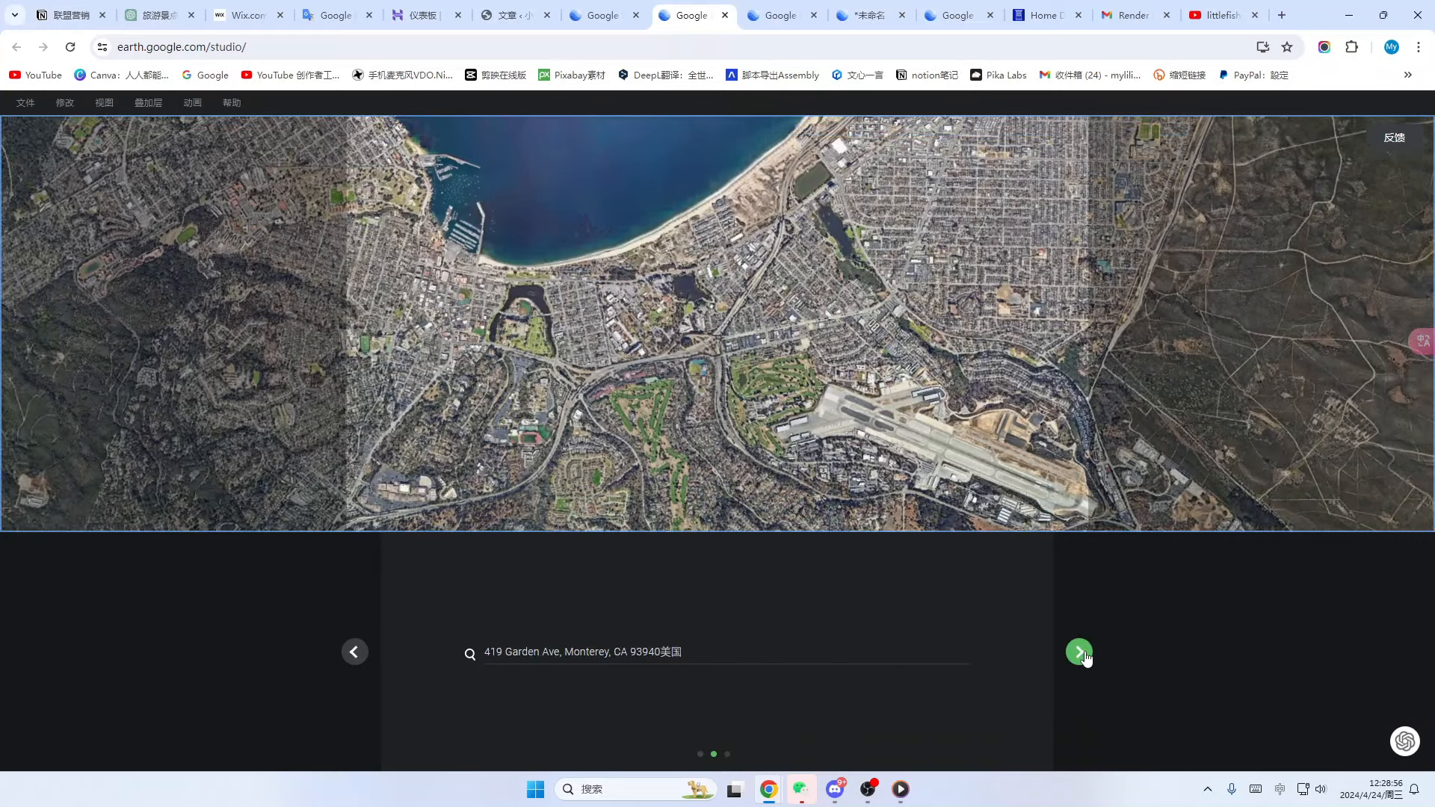
click(1079, 652)
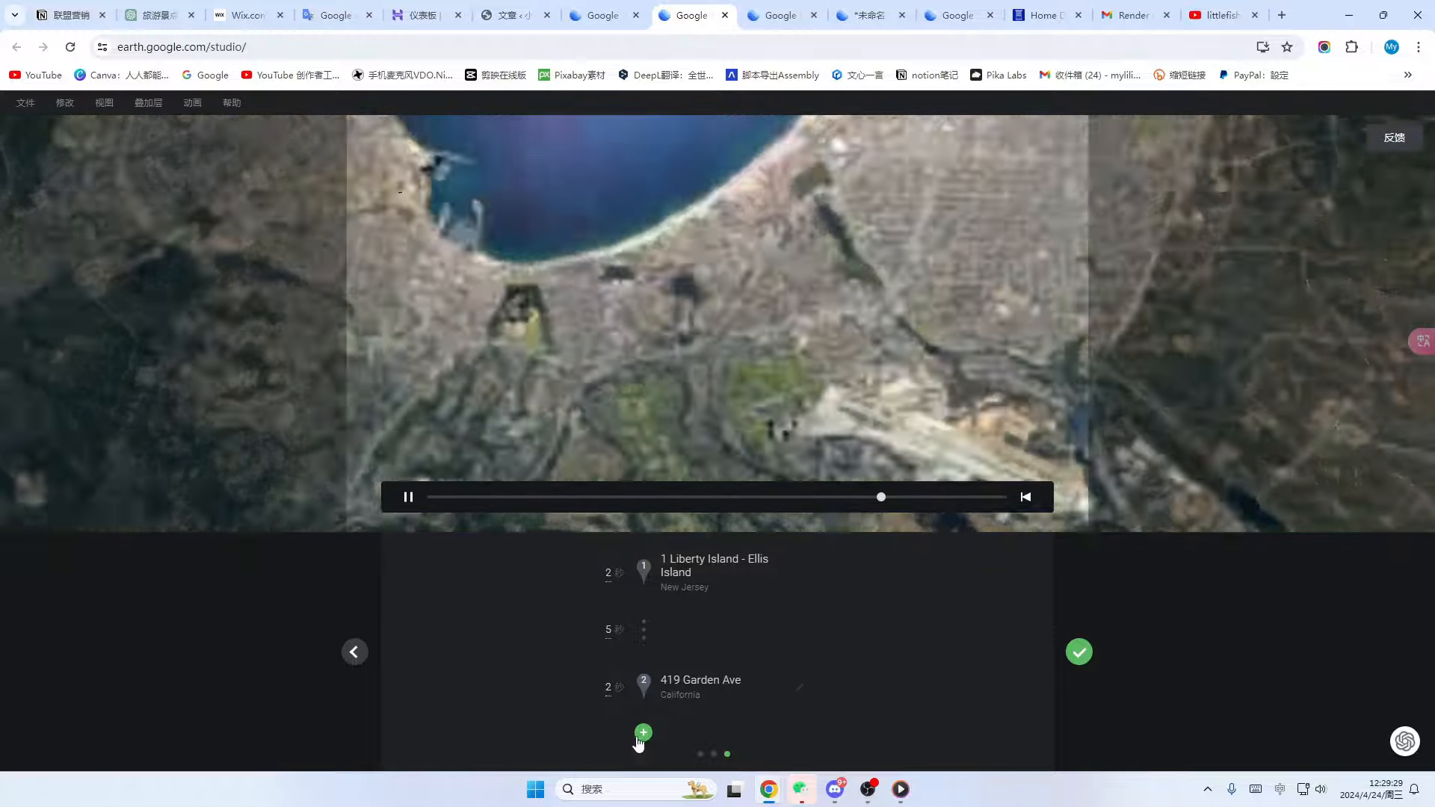
click(1079, 654)
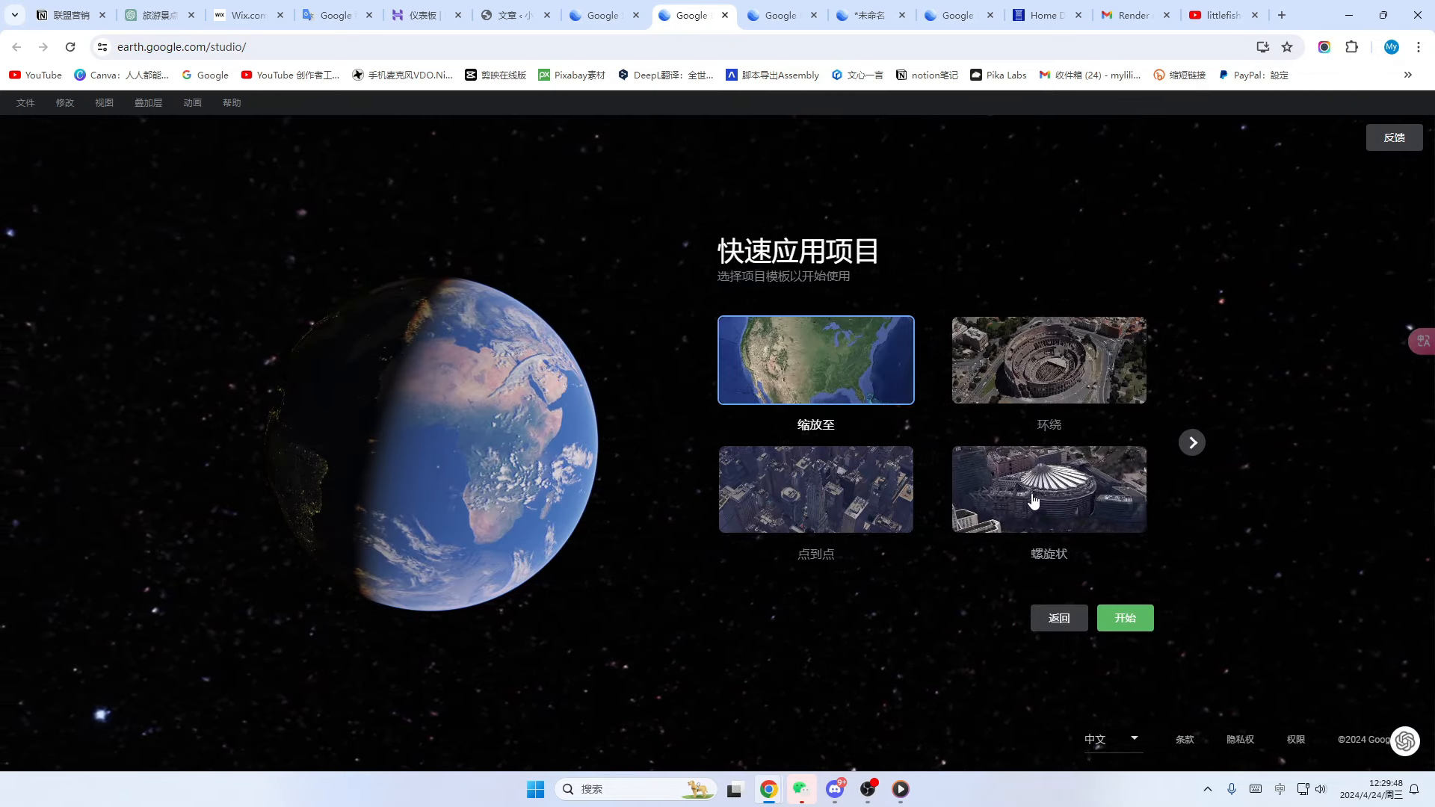
- Start a 螺旋状 (spiral) quick-start project and look through ChatGPT's place recommendations, including 悉尼歌剧院（澳大利亚悉尼）
click(1076, 516)
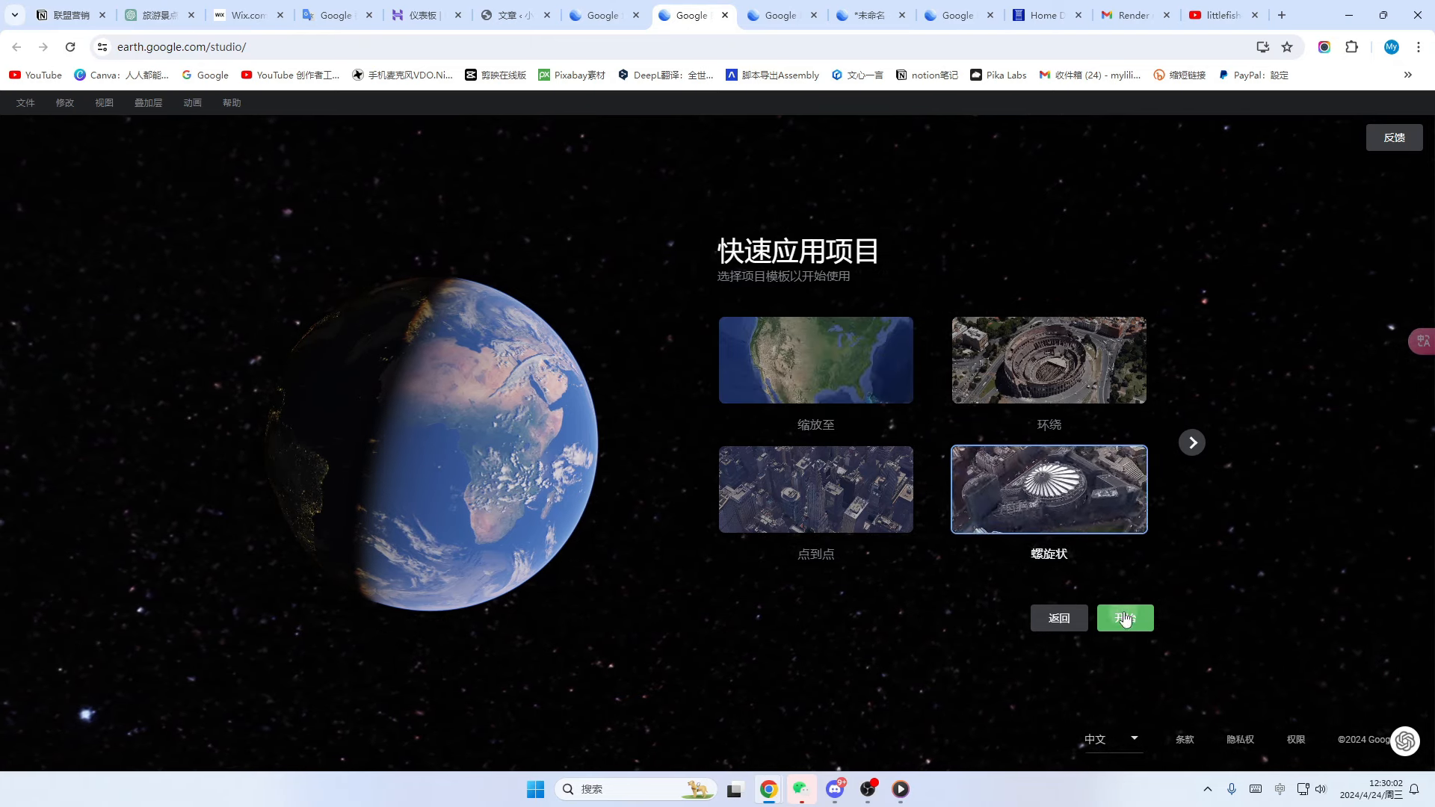
click(1123, 617)
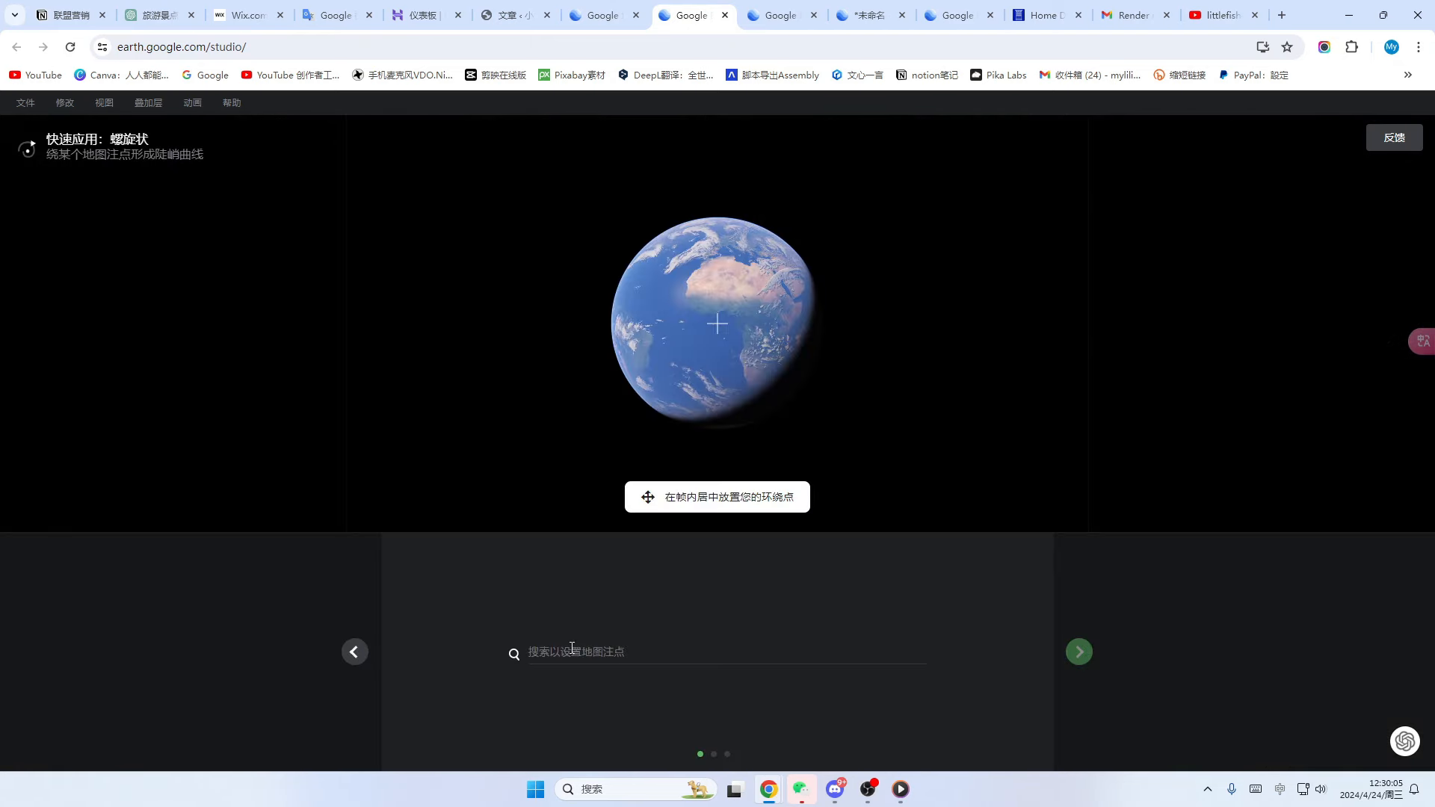
click(323, 16)
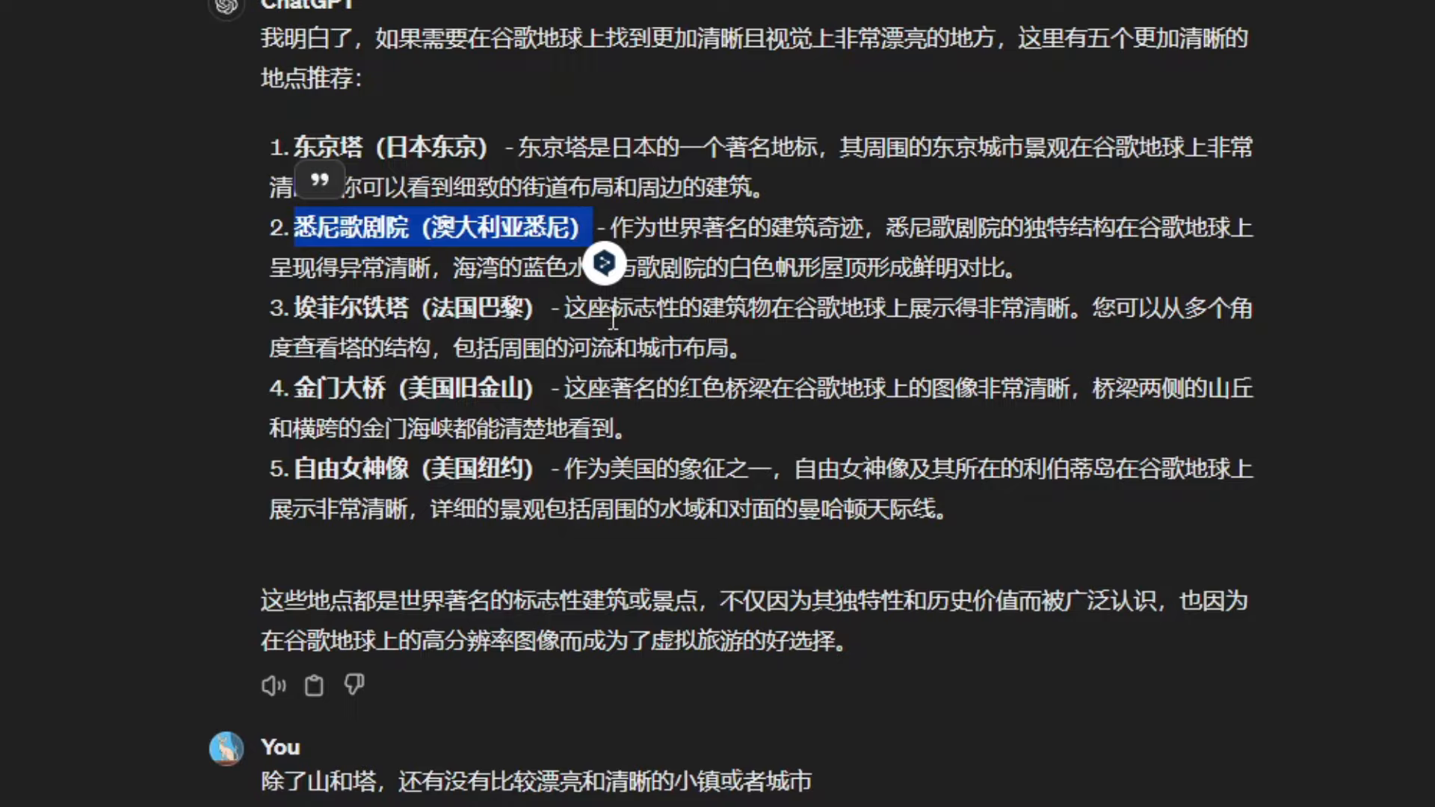
scroll(612, 319, down, 8)
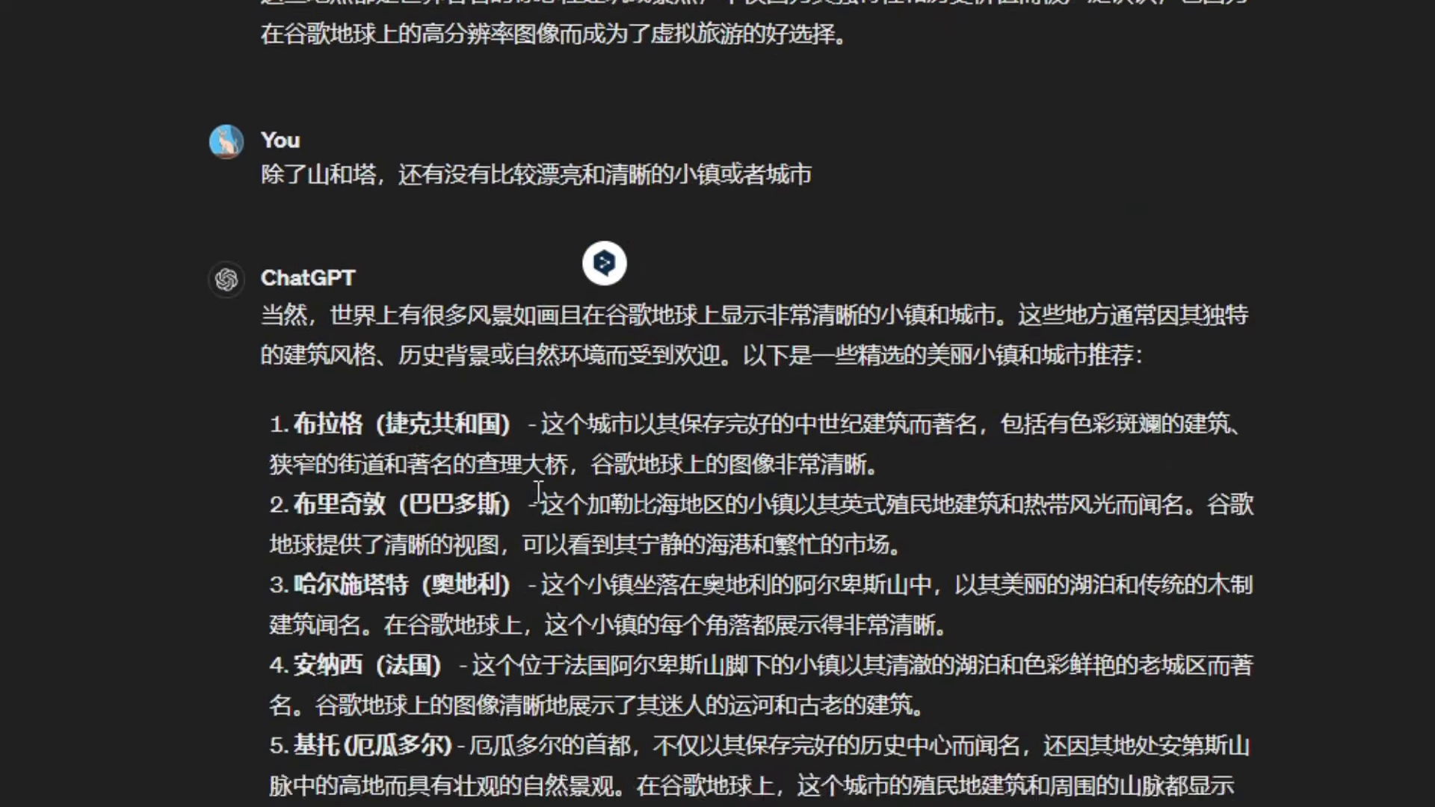
scroll(538, 491, down, 12)
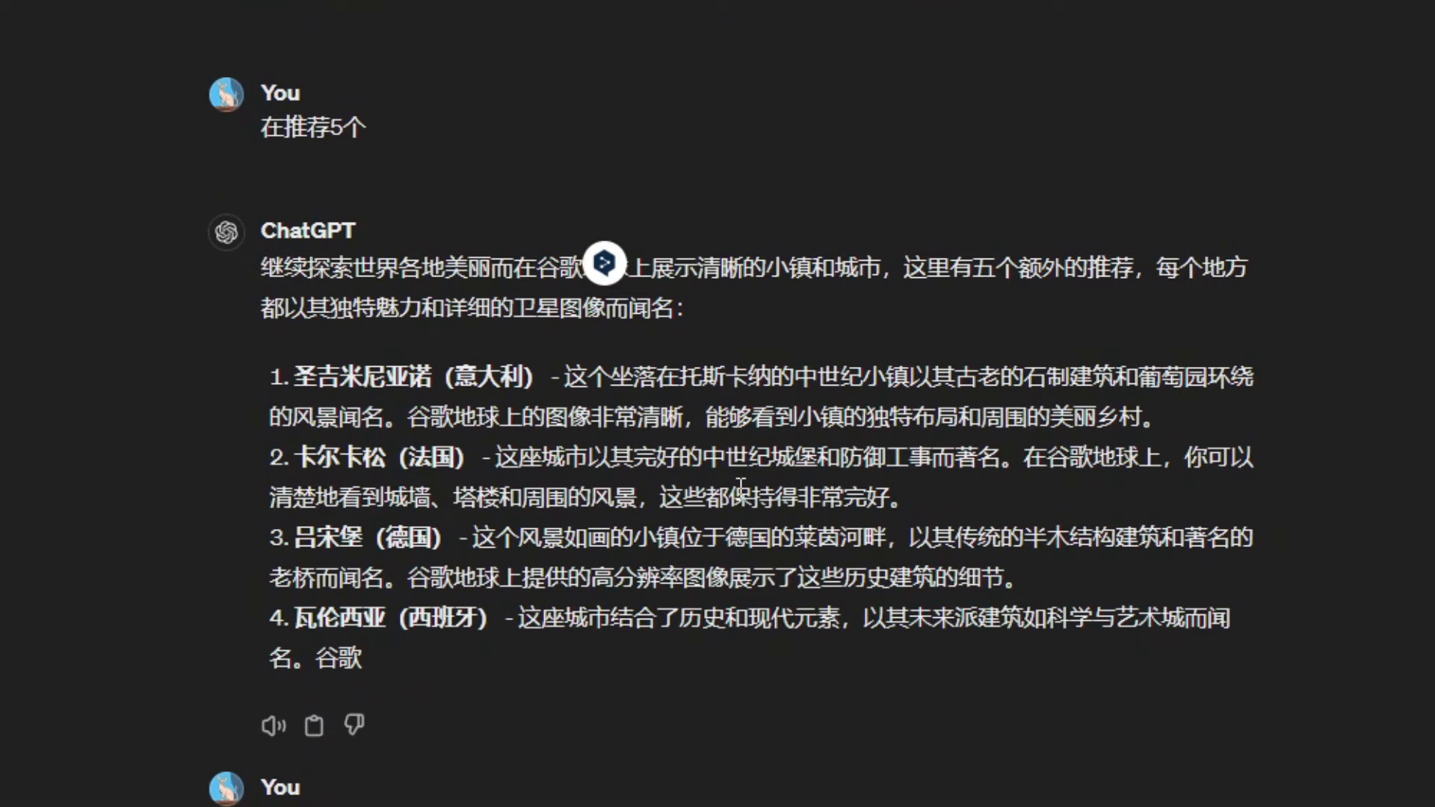
scroll(687, 521, down, 11)
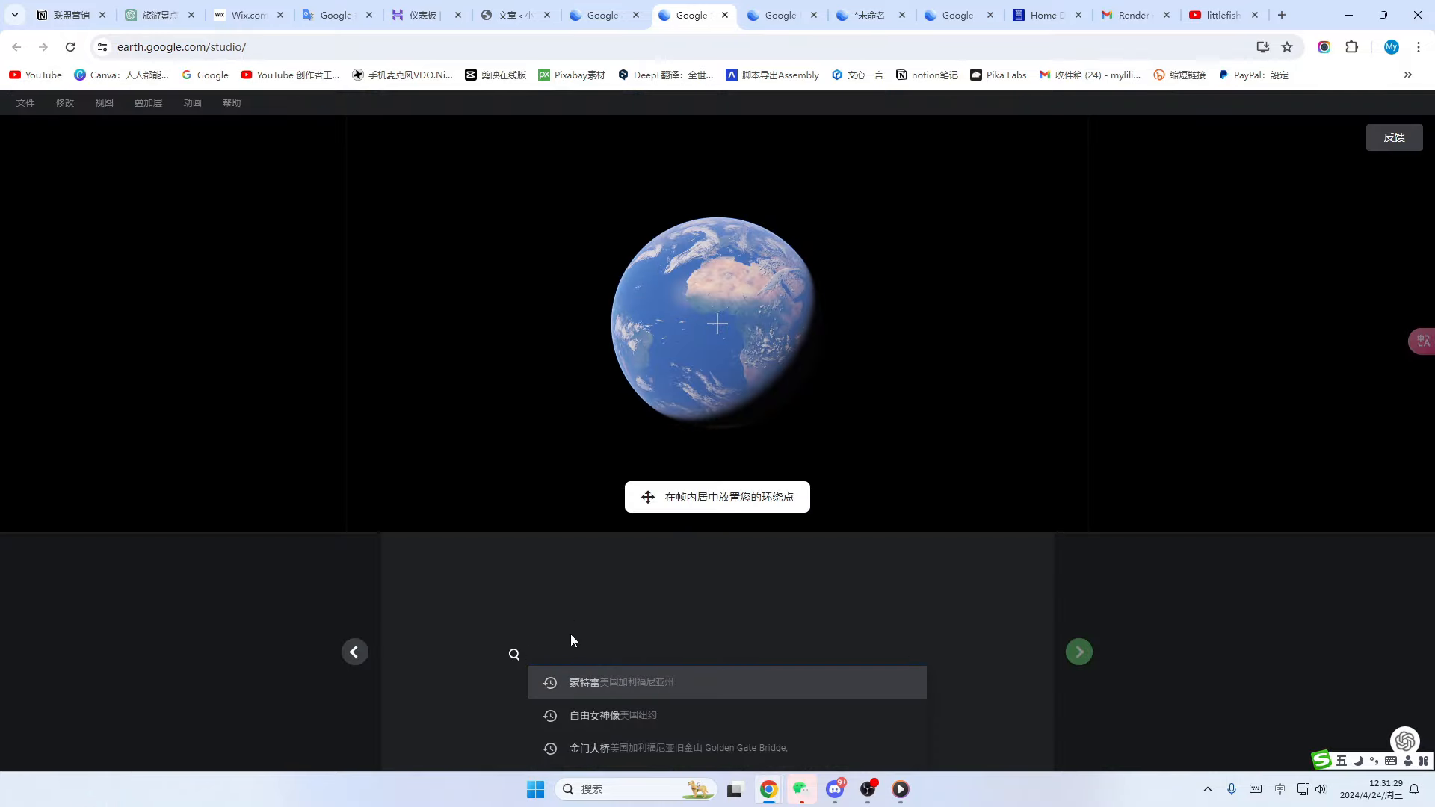
- Set the spiral's target to 悉尼歌剧院（澳大利亚悉尼）, frame the opera house roofs, and continue to the spiral settings
text(悉尼歌剧院（澳大利亚悉尼）)
click(600, 696)
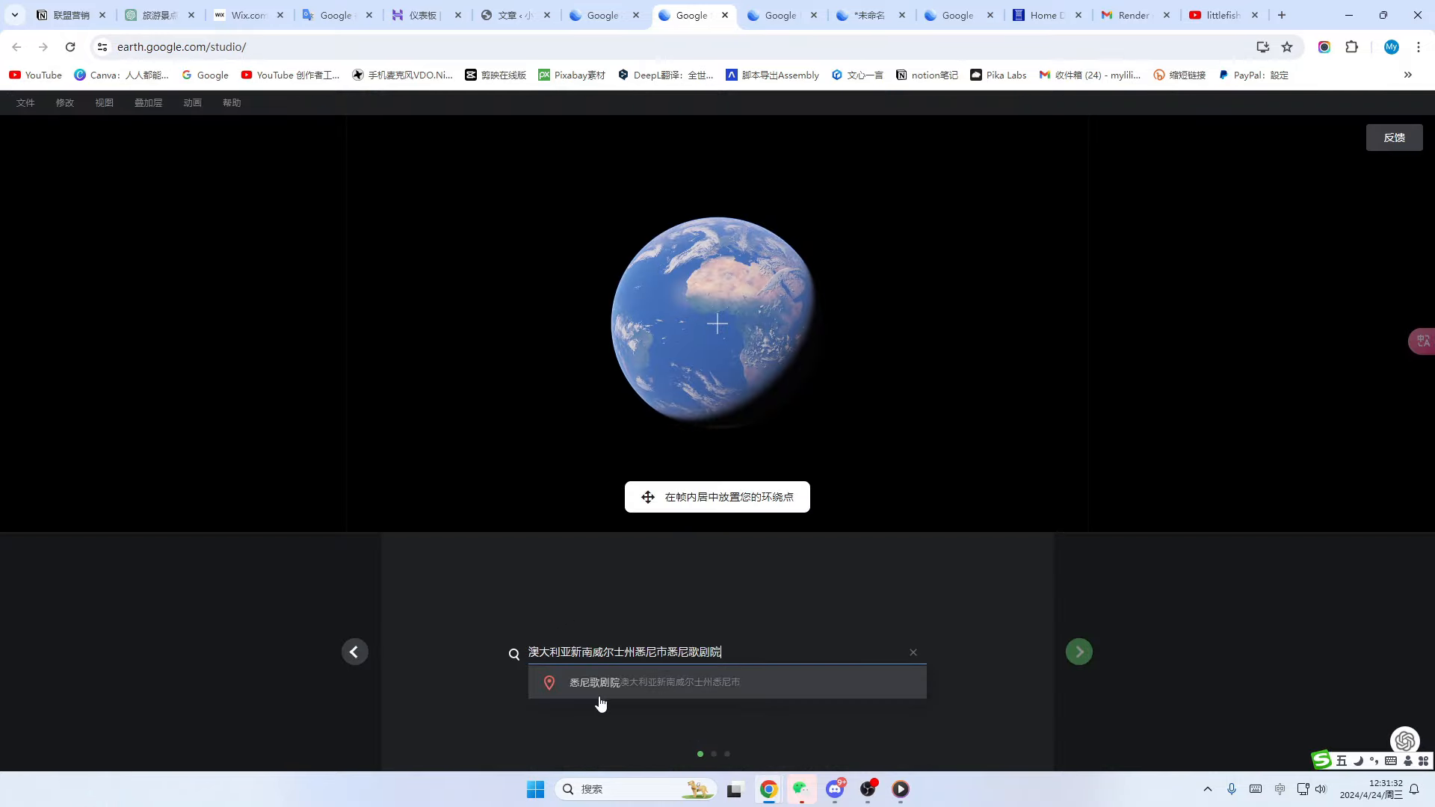
click(614, 687)
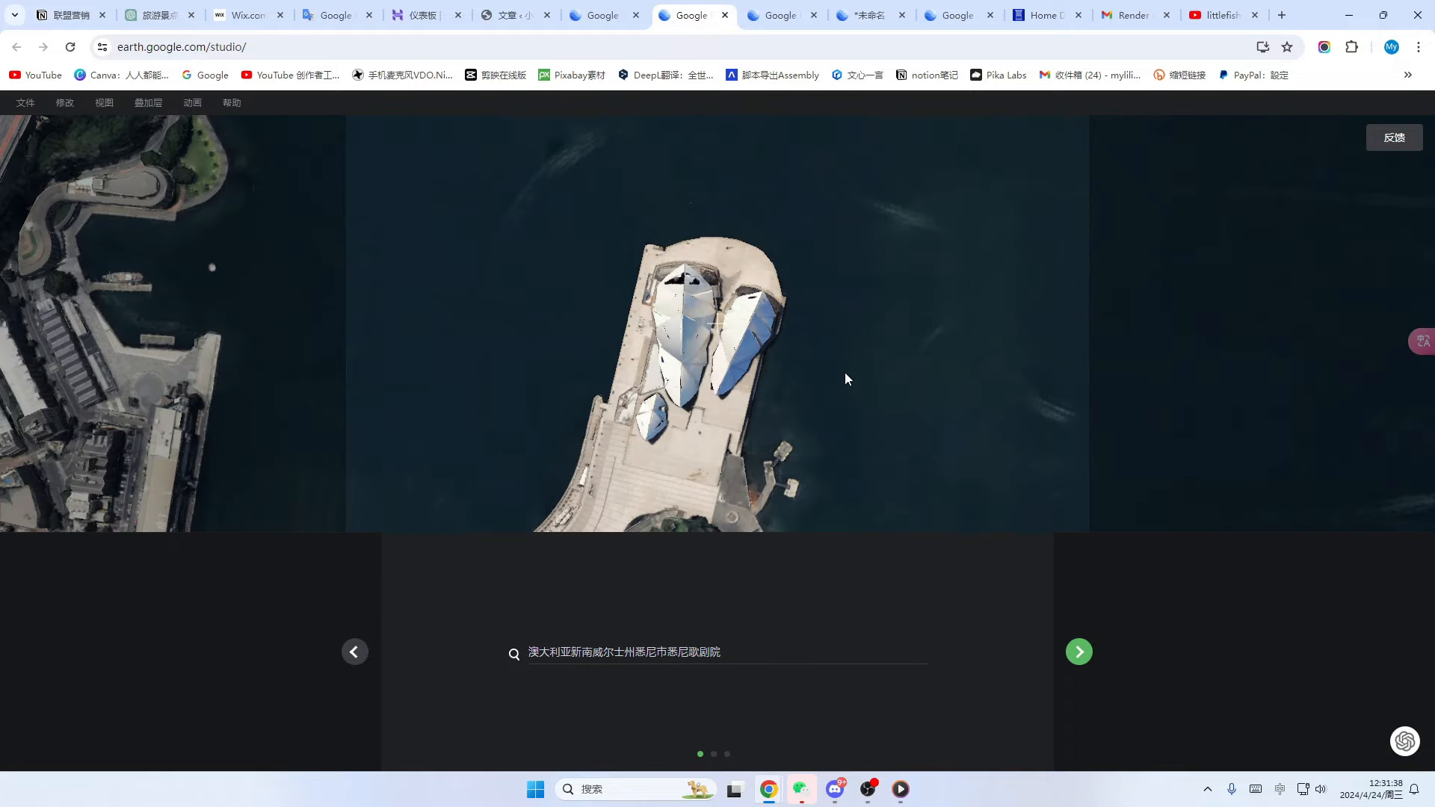
scroll(844, 372, up, 5)
drag(729, 347, 919, 407)
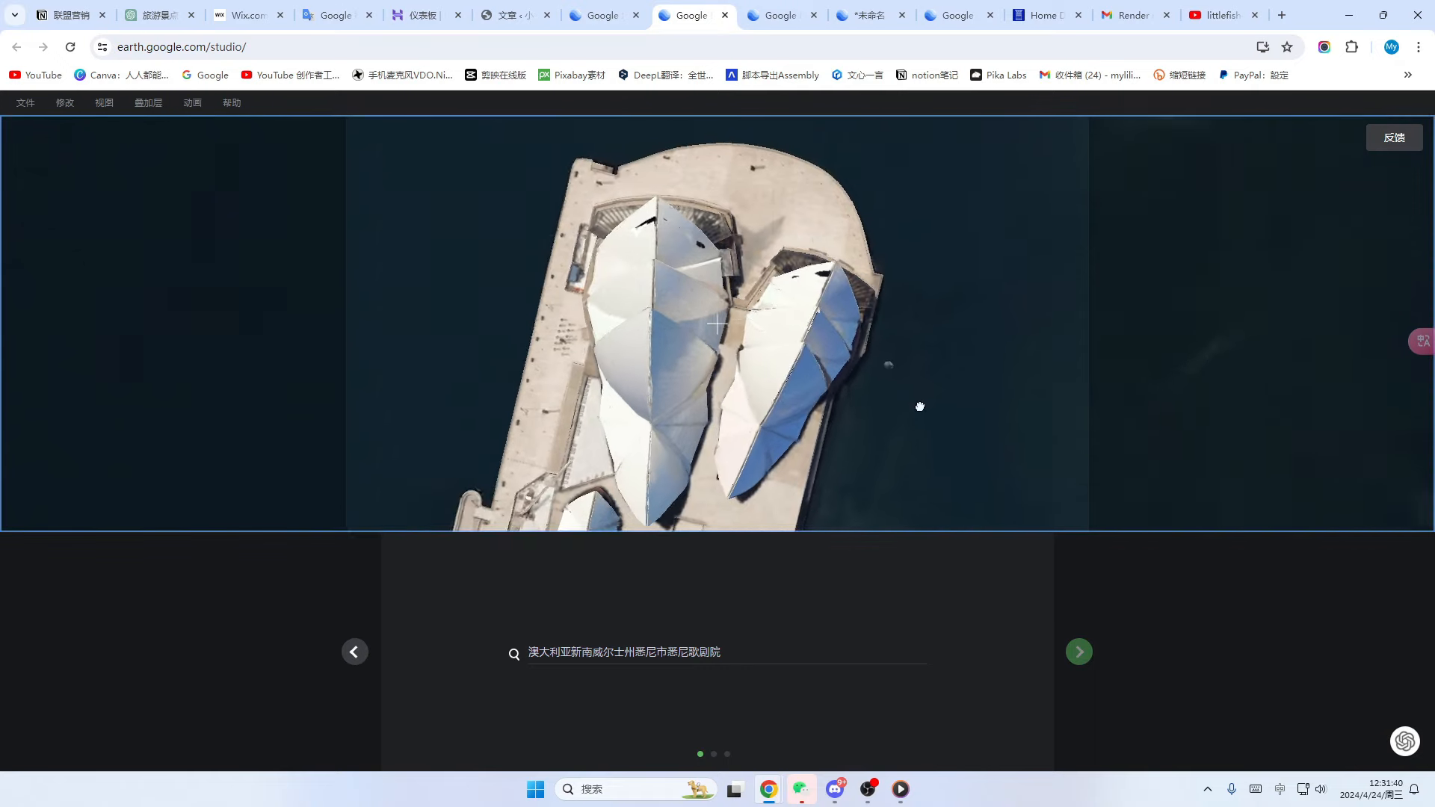
scroll(920, 406, up, 5)
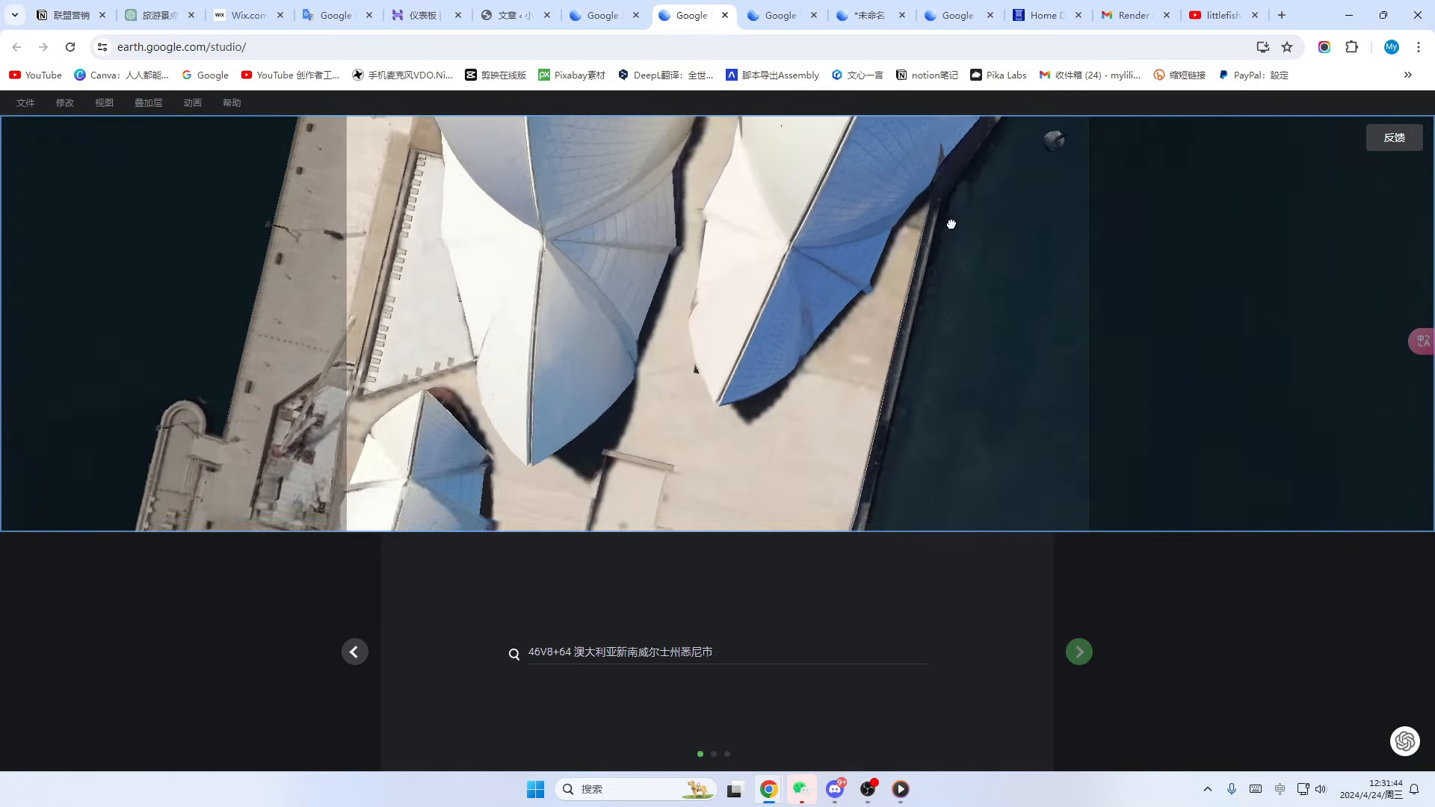
scroll(950, 224, down, 5)
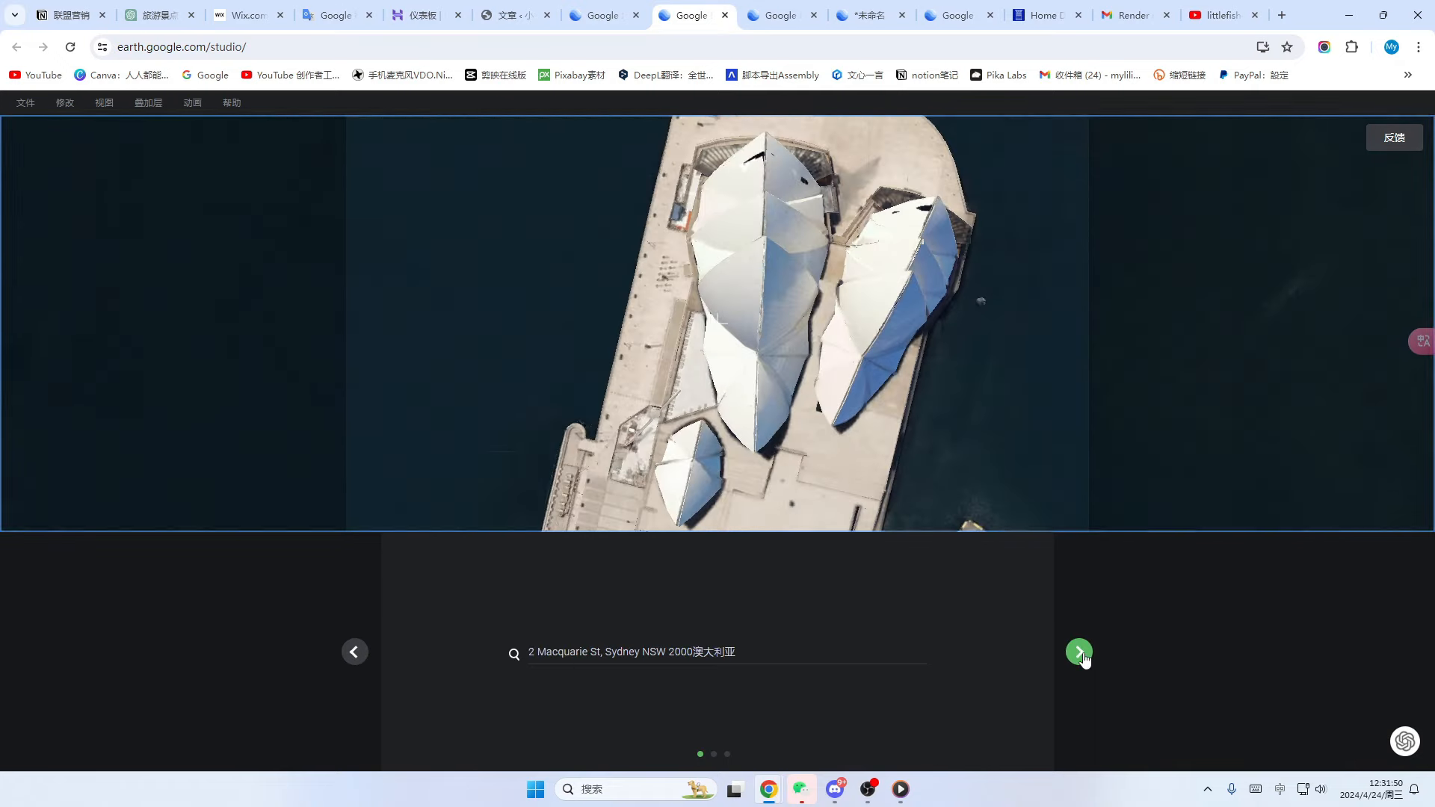
click(1081, 653)
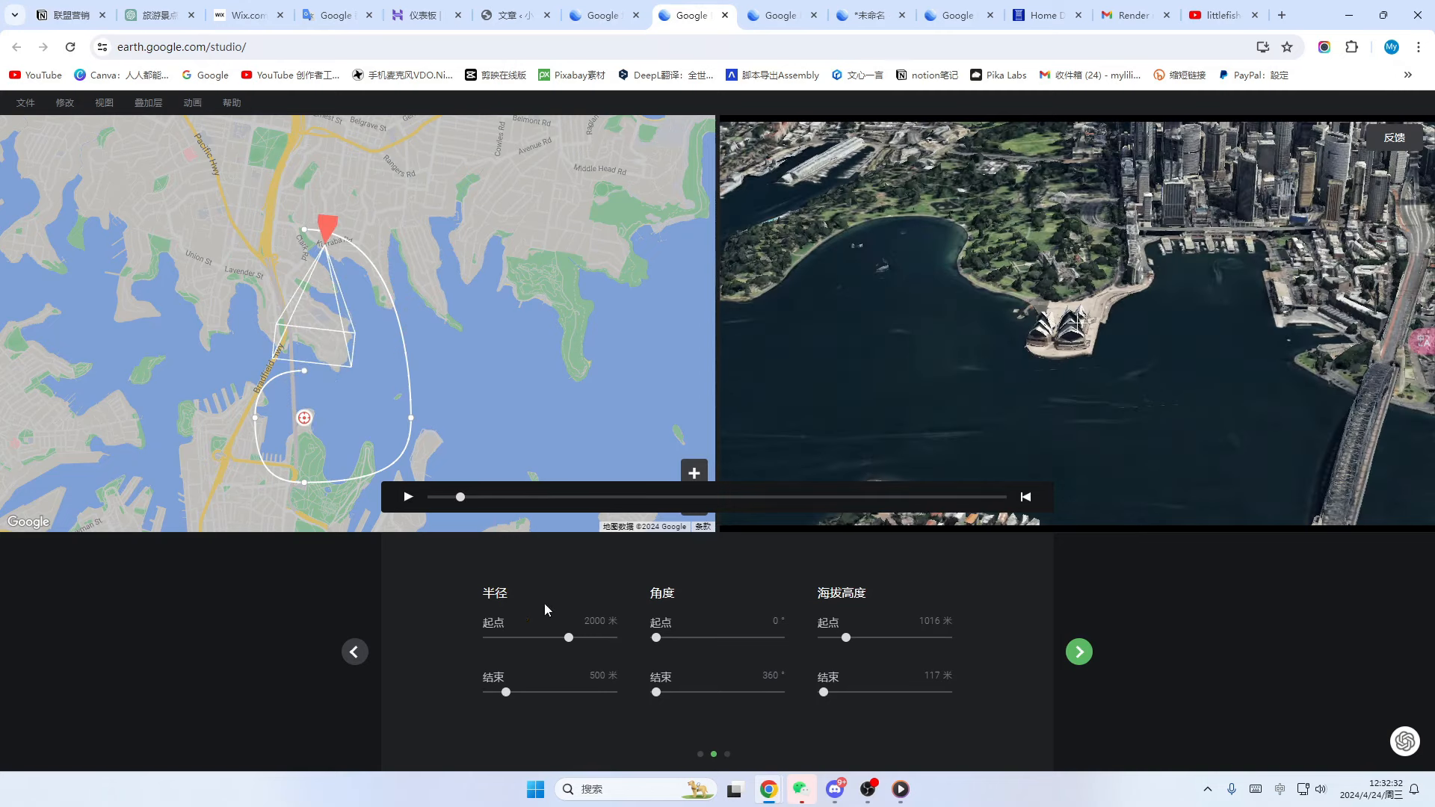
- Set the spiral's start and end radius to 100 and 277 m, angle 180° and 630°, altitude 1132 and 313 m, and continue
drag(569, 639, 493, 639)
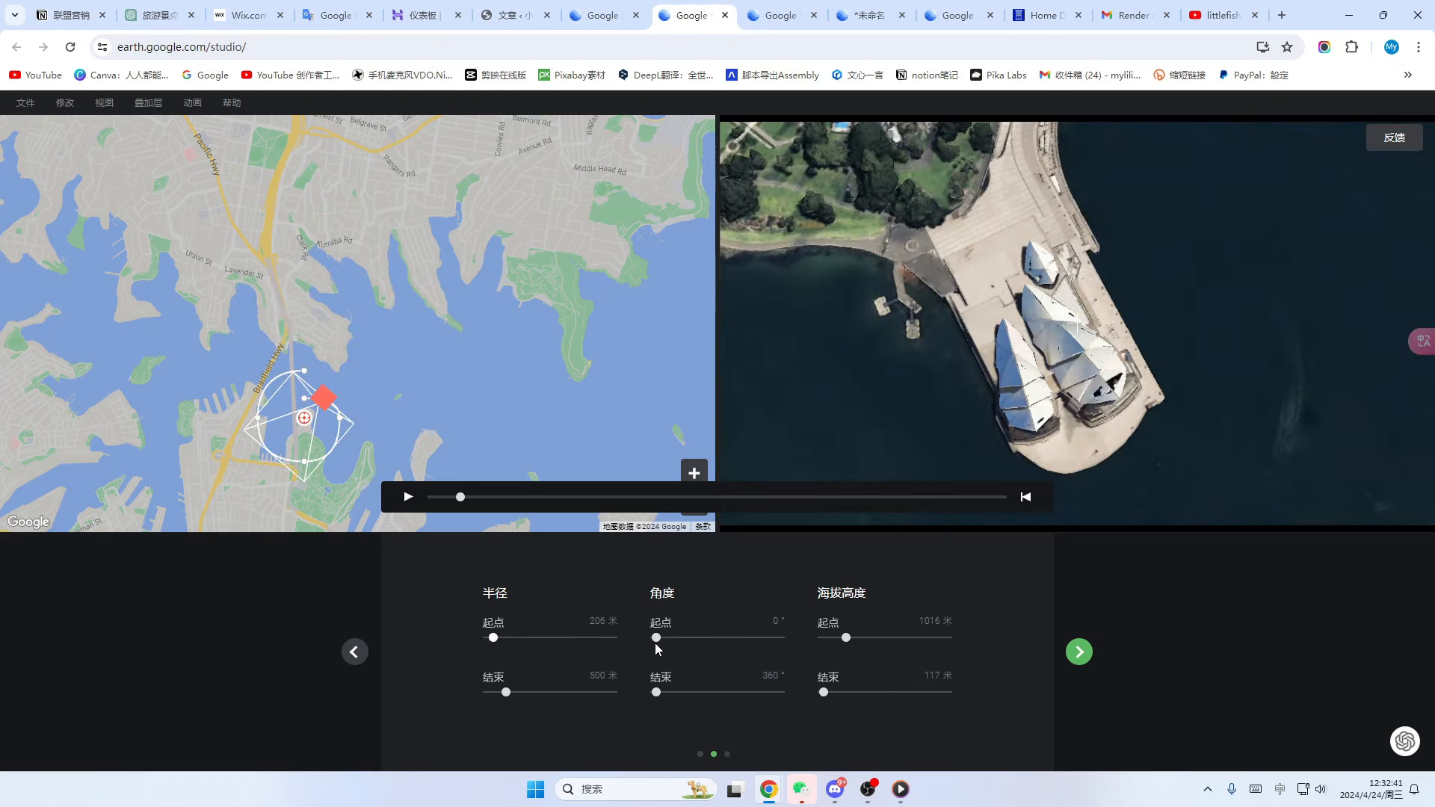
drag(656, 639, 678, 643)
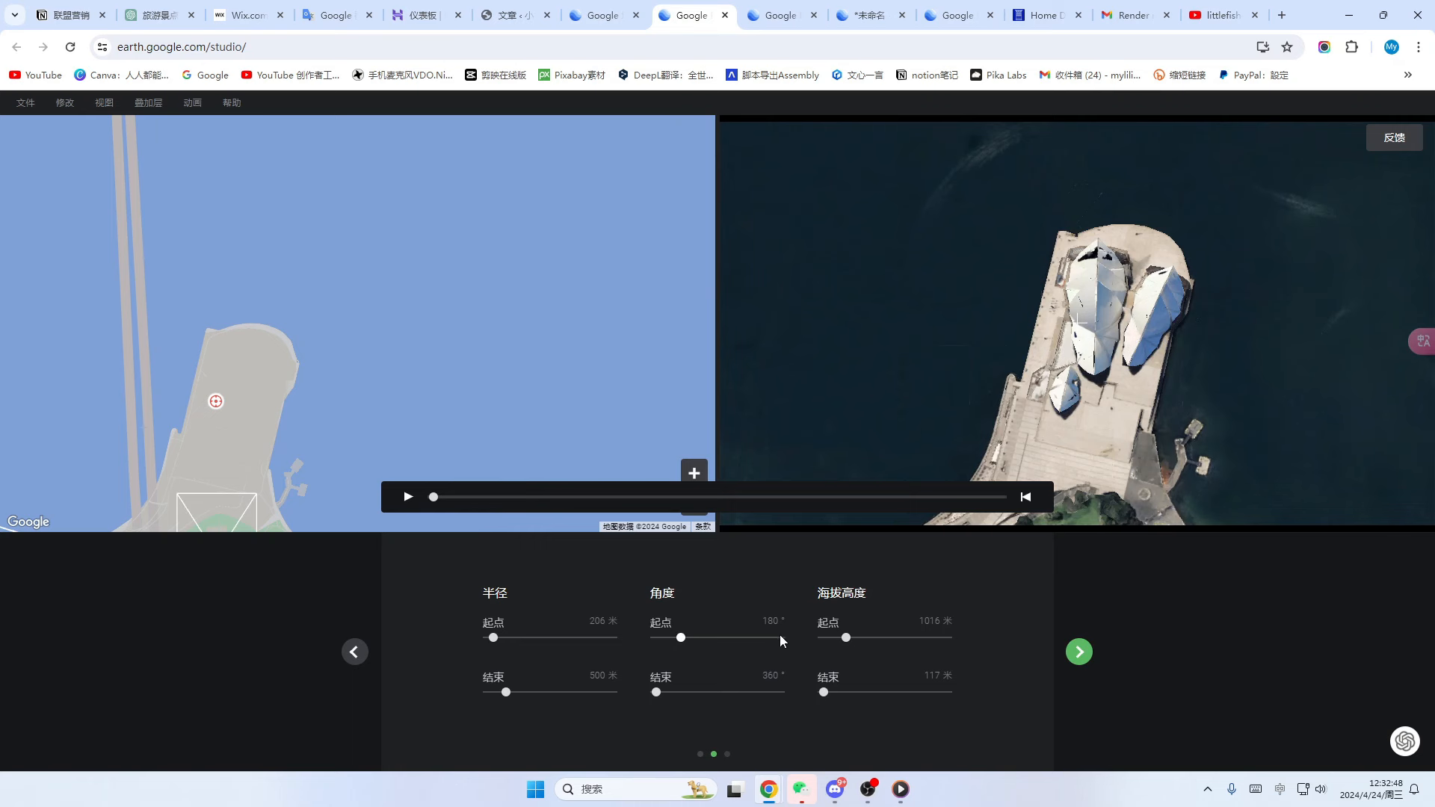
drag(842, 641, 877, 638)
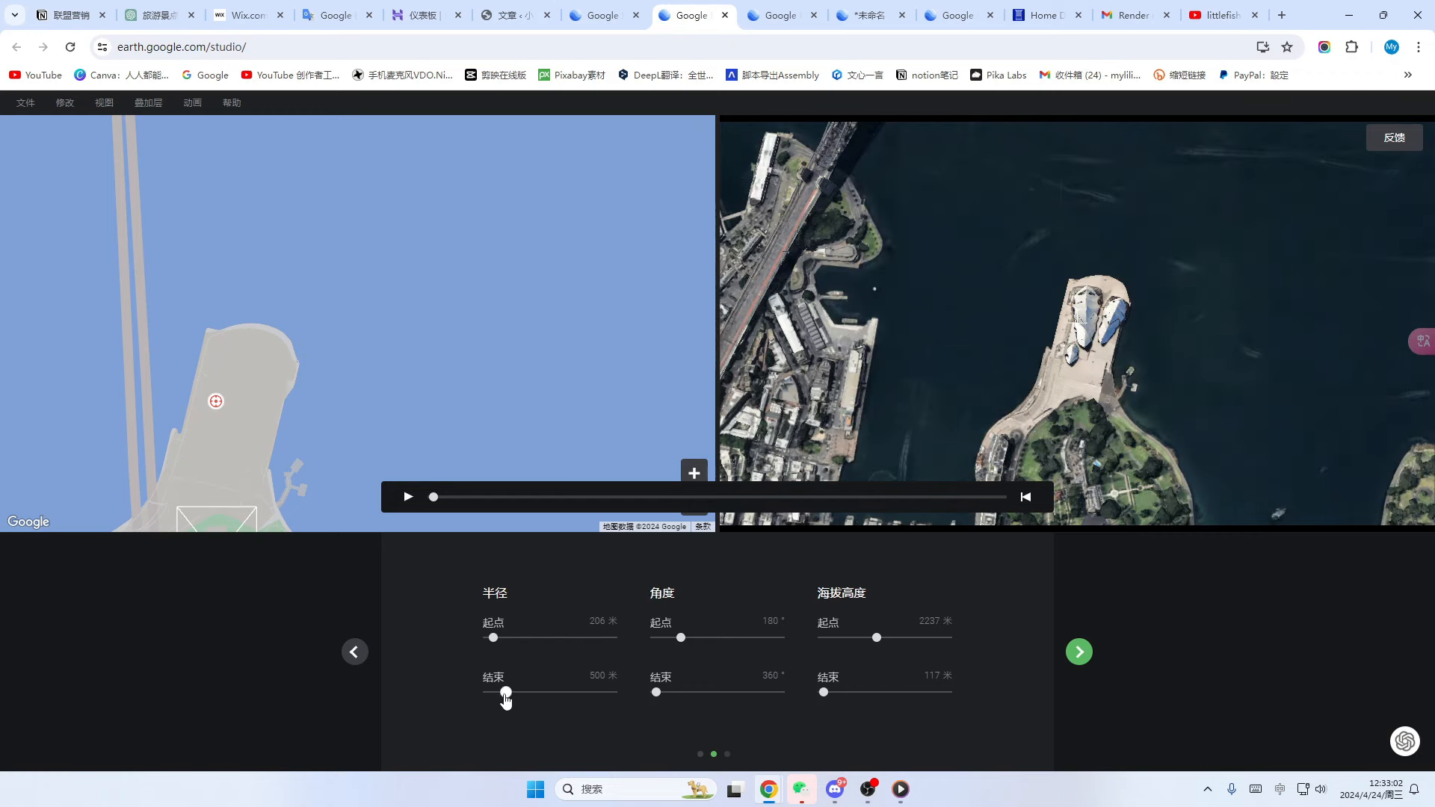
drag(505, 693, 491, 701)
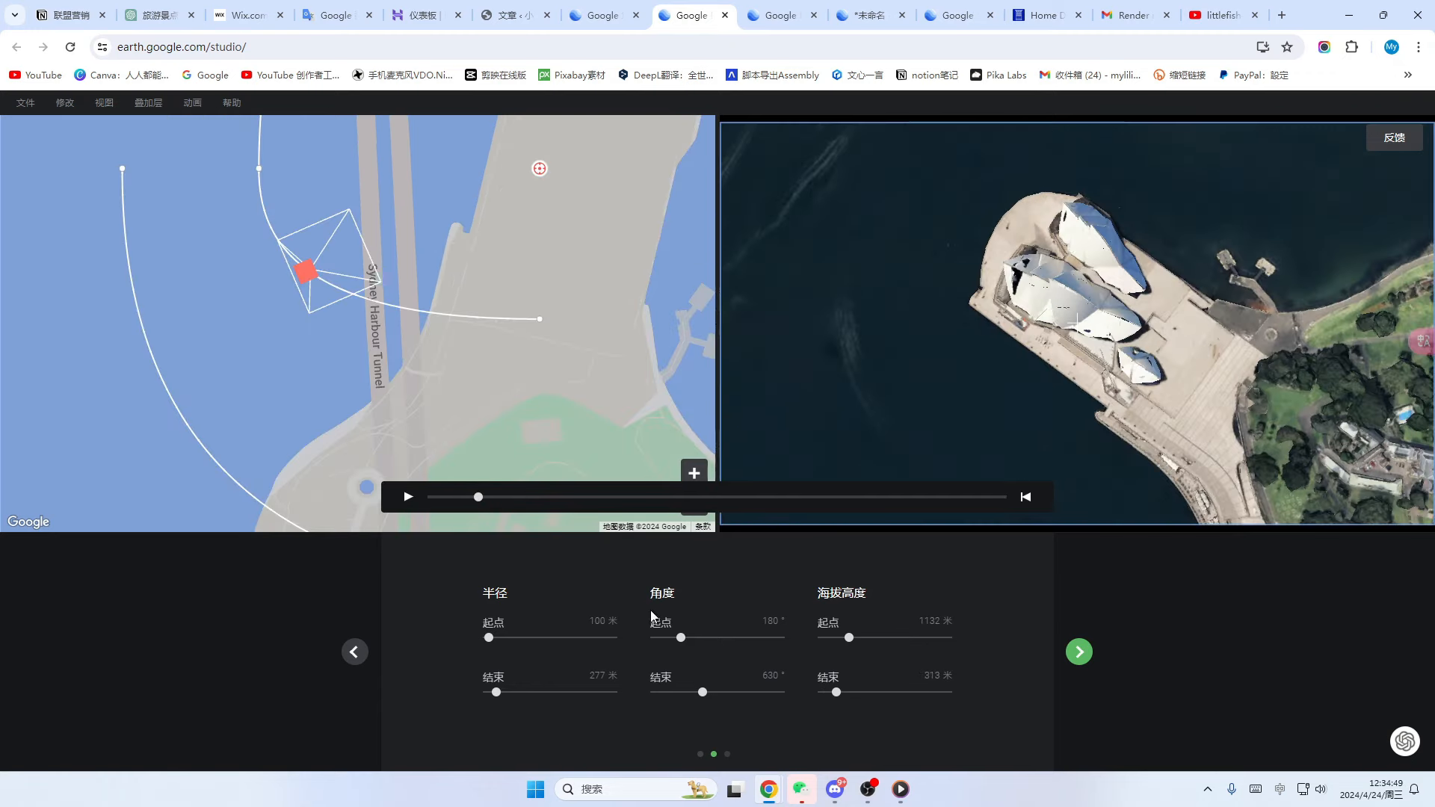
click(1079, 651)
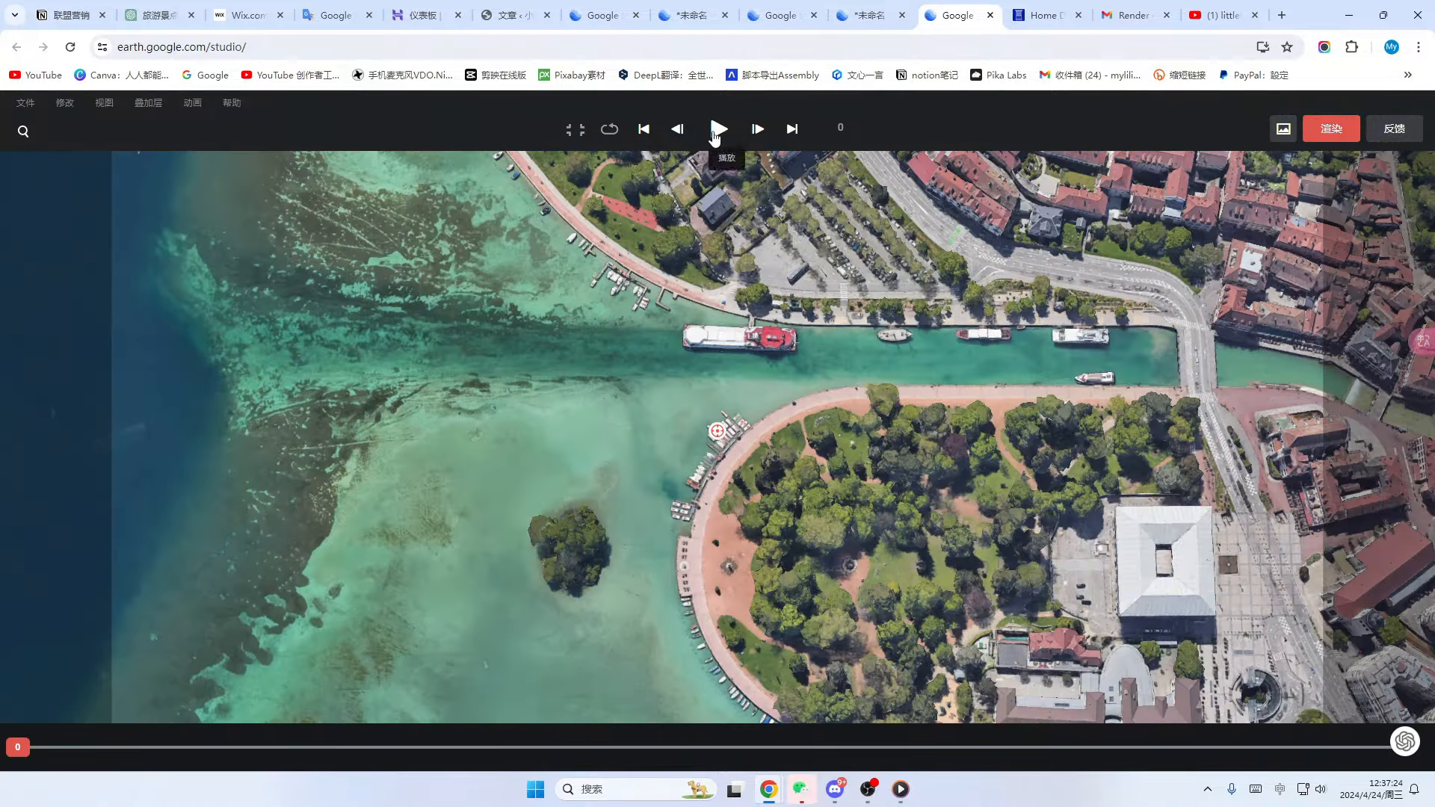
- Play the finished aerial animation of the lakeside park and harbour, and leave that project
click(715, 132)
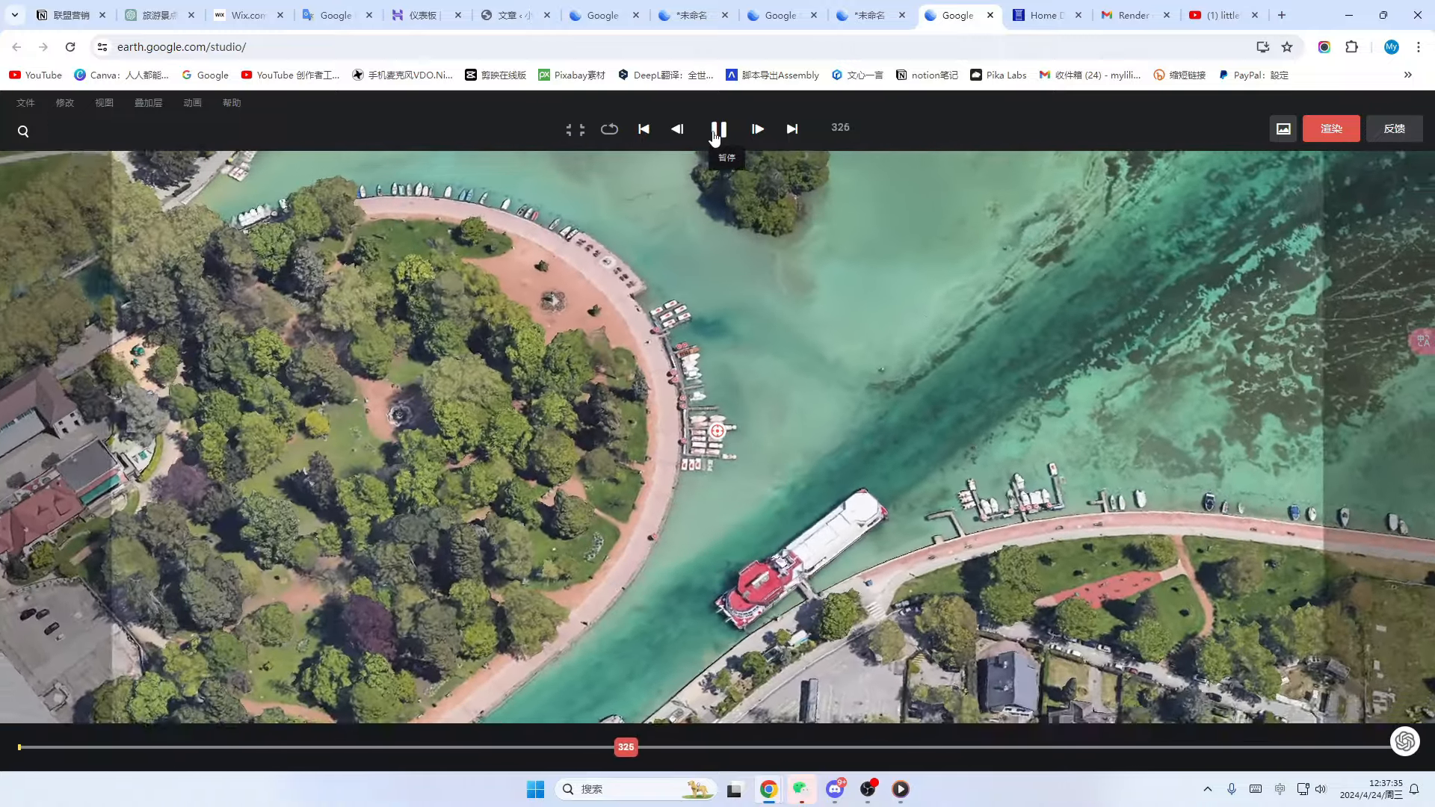
click(602, 16)
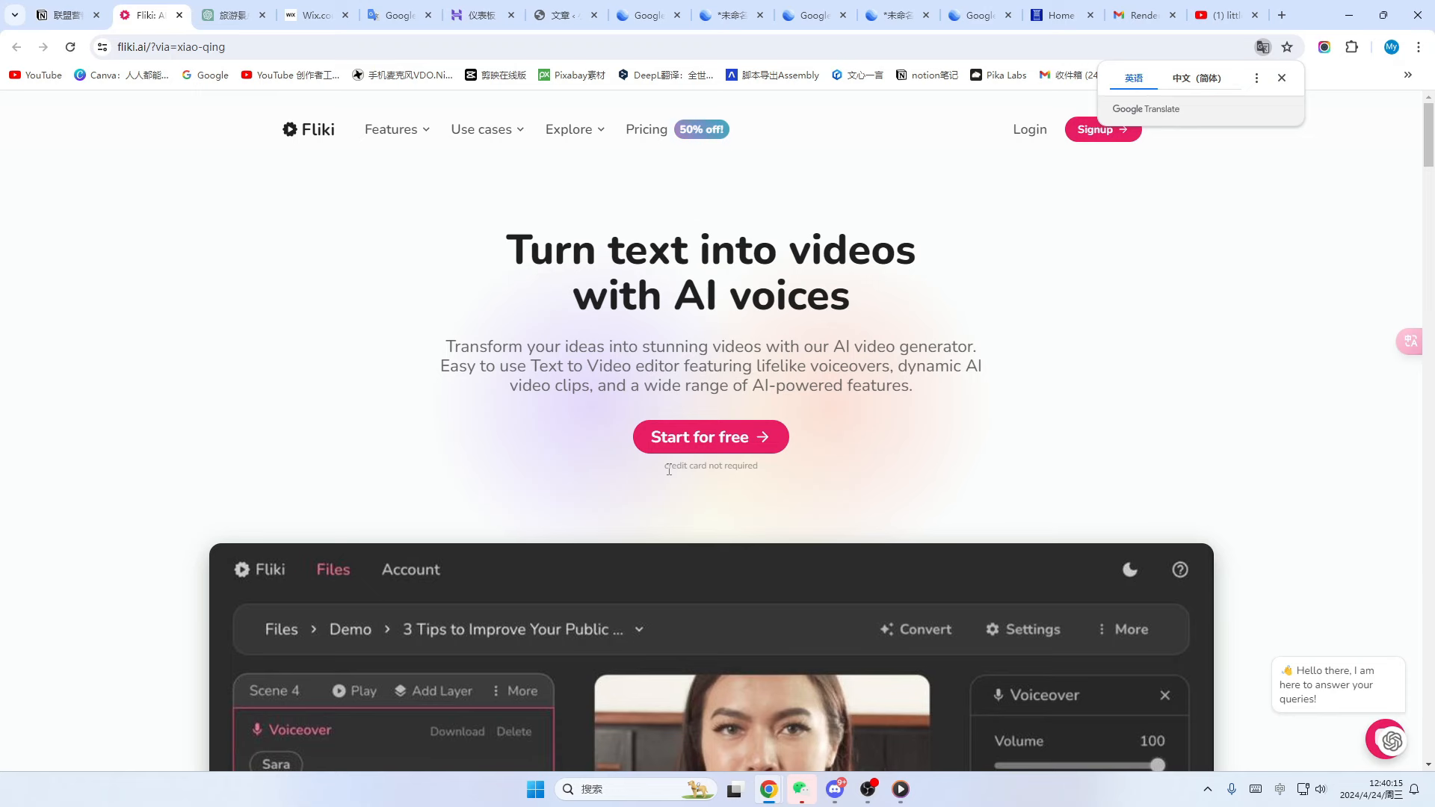
- Look through the Fliki homepage and its demo video, and start using the service for free
scroll(871, 433, down, 1)
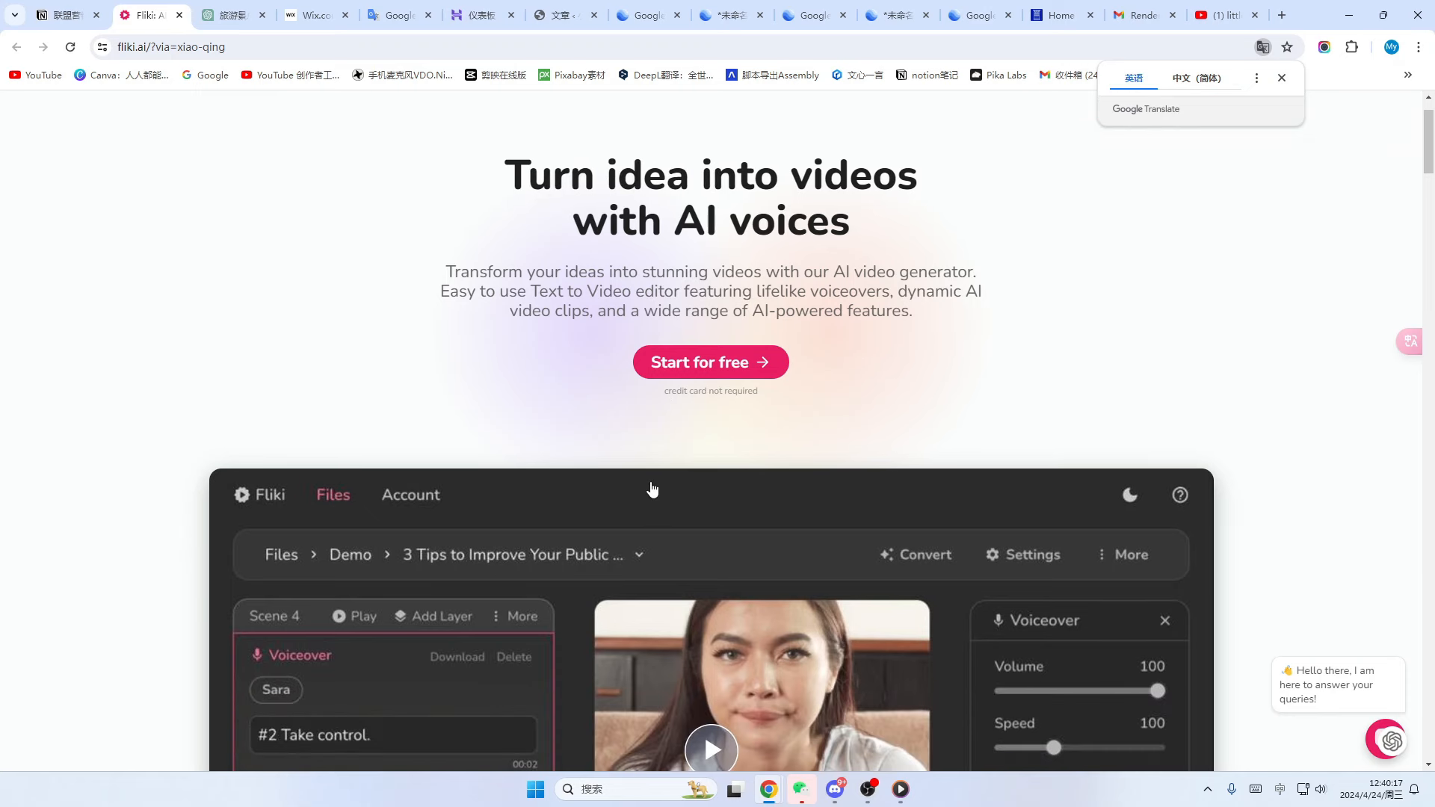
scroll(769, 495, down, 1)
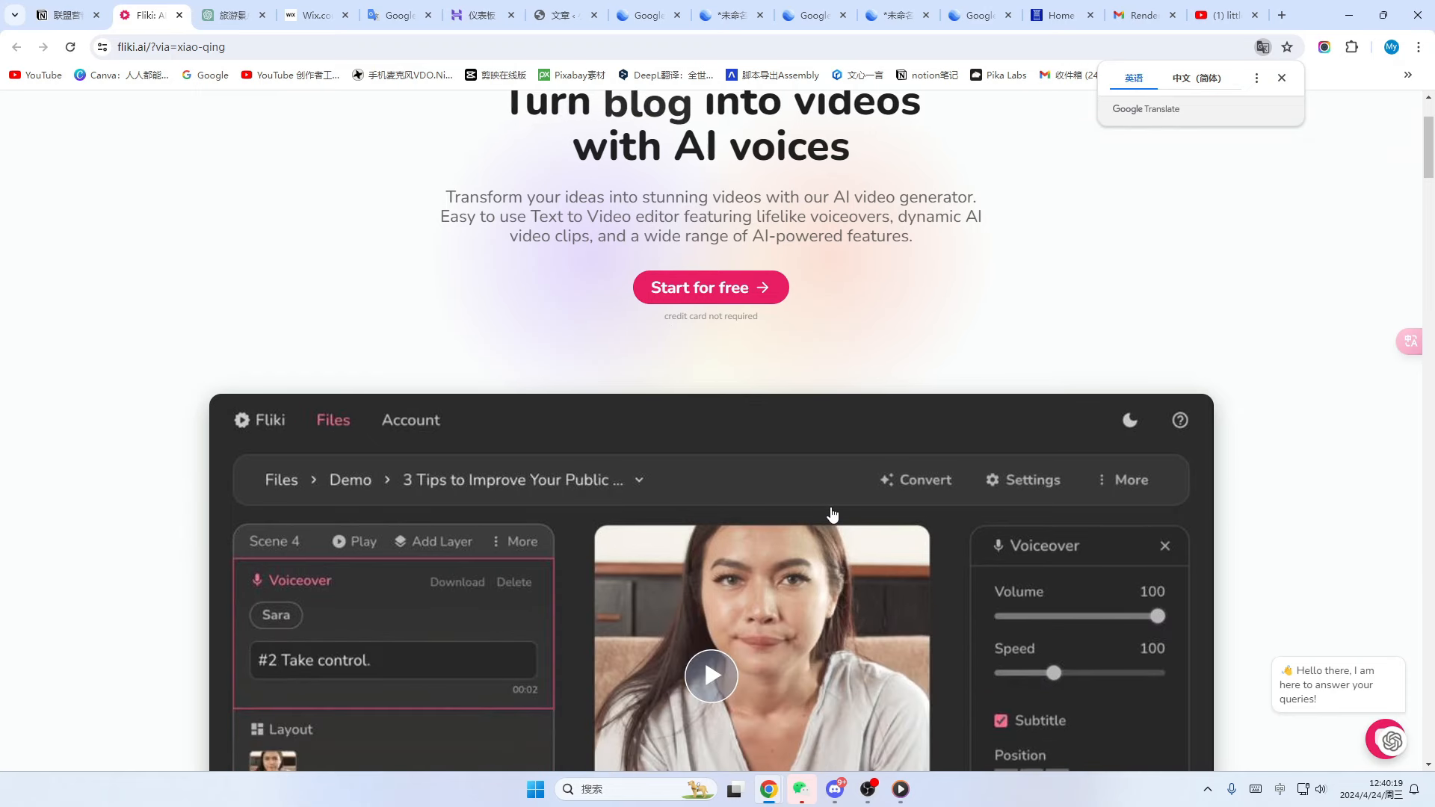
scroll(832, 516, down, 1)
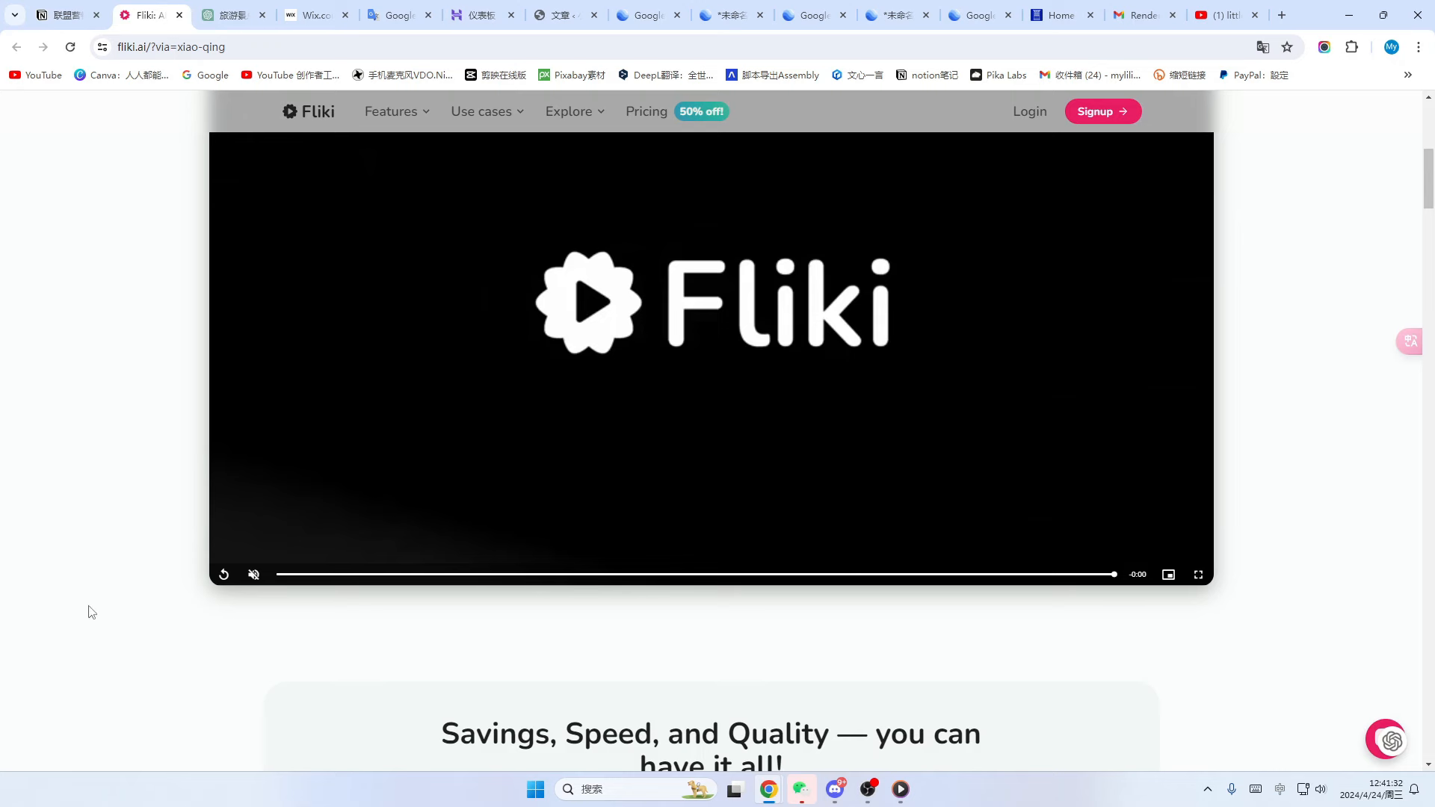
scroll(1308, 407, up, 5)
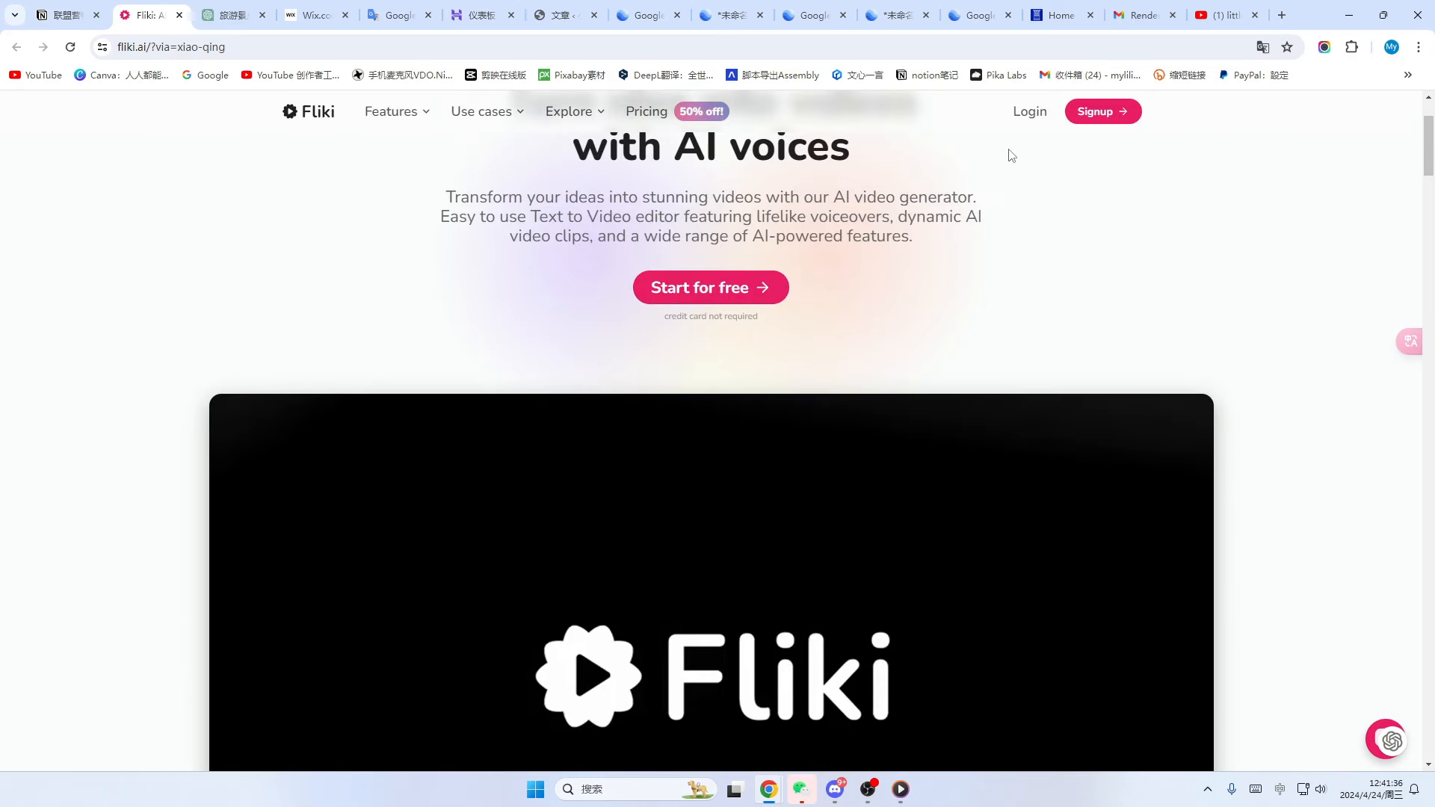
click(730, 288)
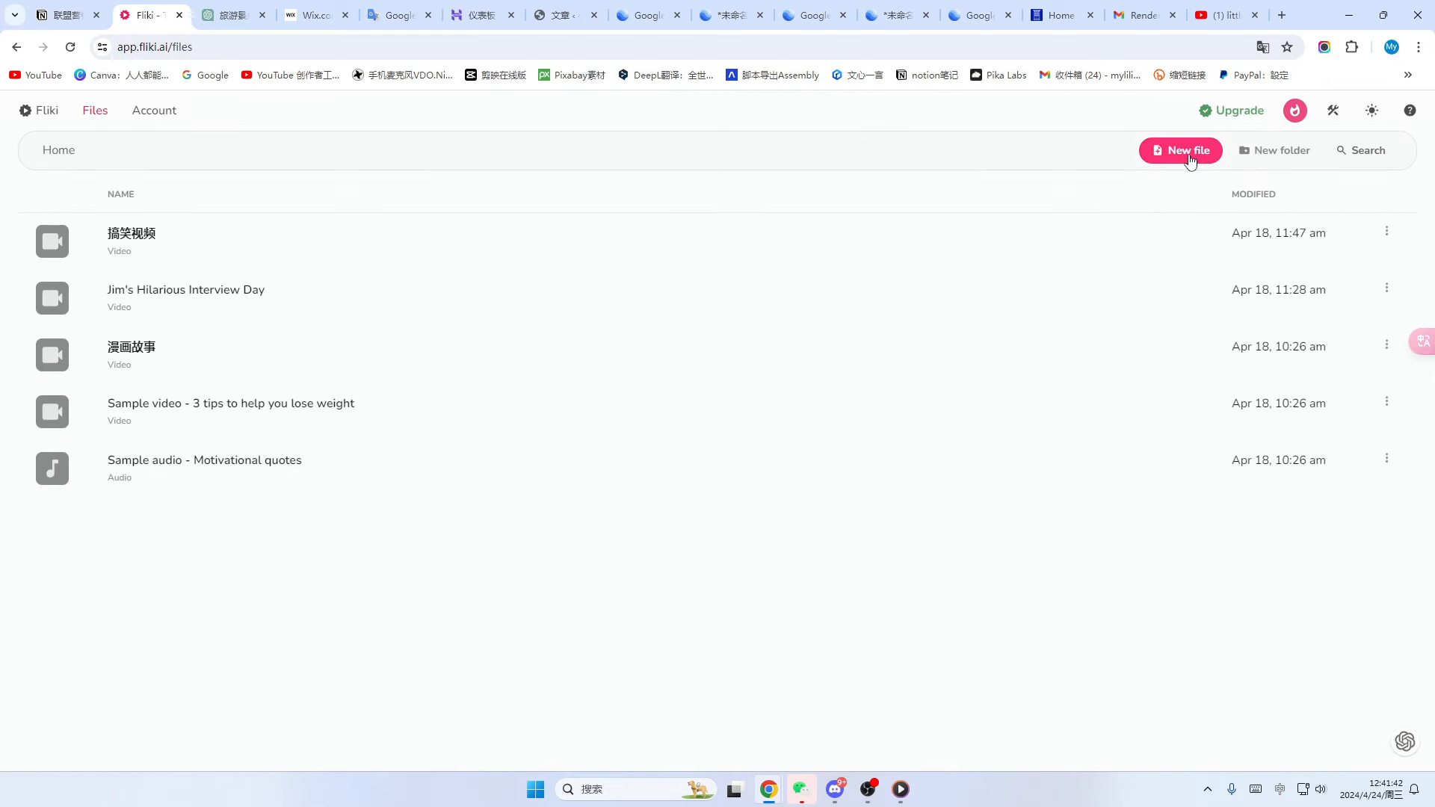
- Start a new Fliki video file named 埃菲尔铁塔 with Chinese as language and Mandarin Simplified as dialect
click(1188, 156)
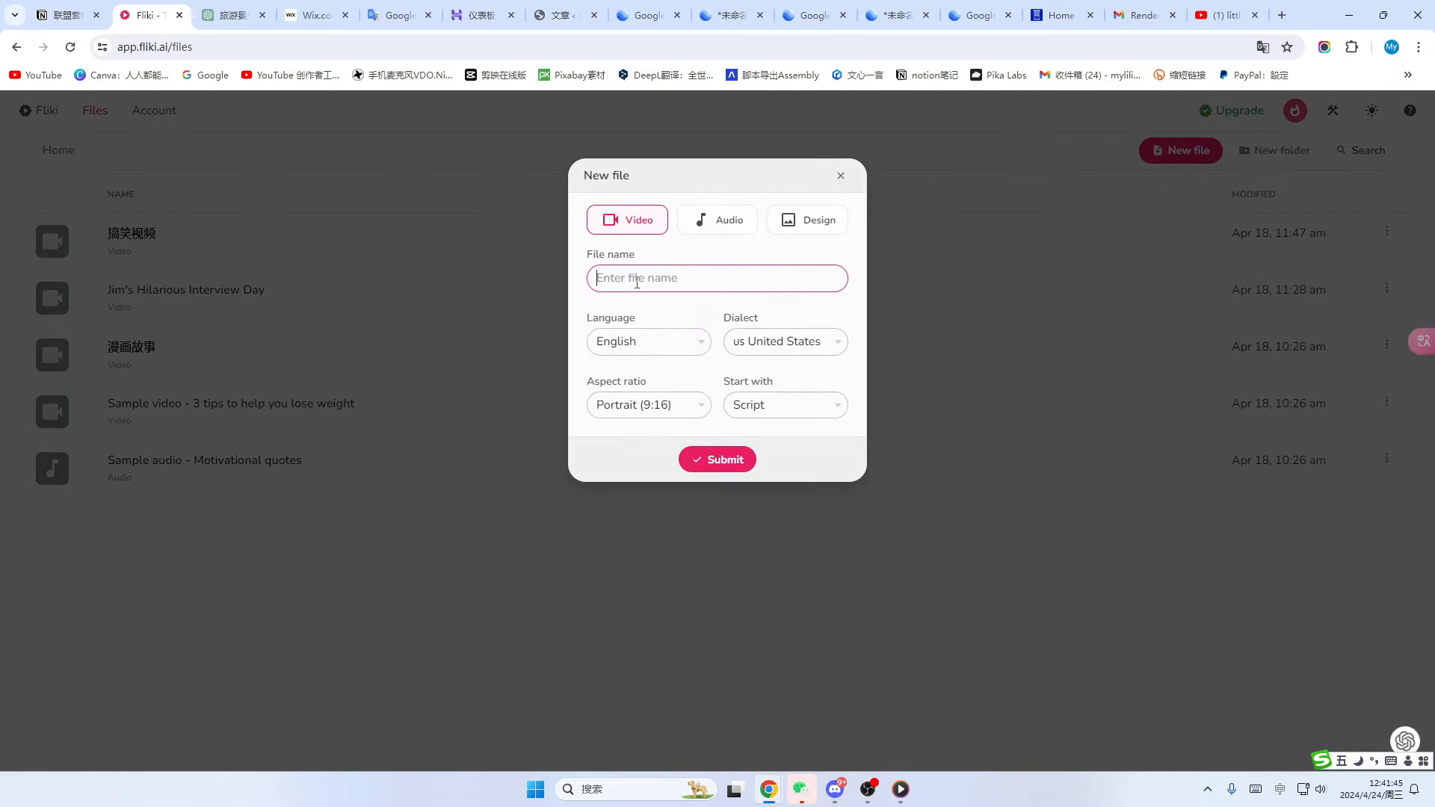
text(埃菲尔铁塔)
click(705, 341)
click(615, 586)
click(784, 342)
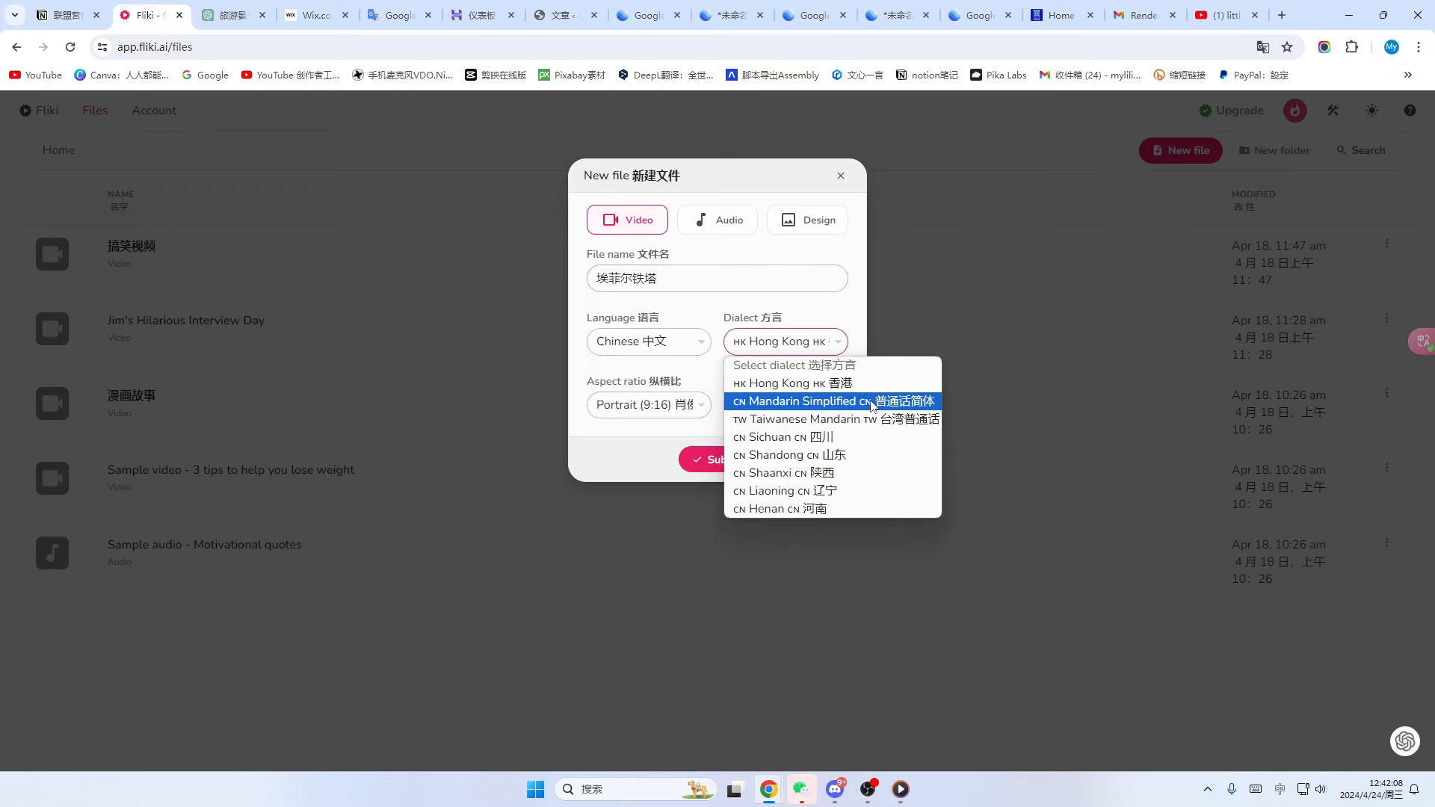
click(871, 406)
- Set the new file's aspect ratio to Landscape (16:9), choose Script as the starting point, and create the file
click(691, 404)
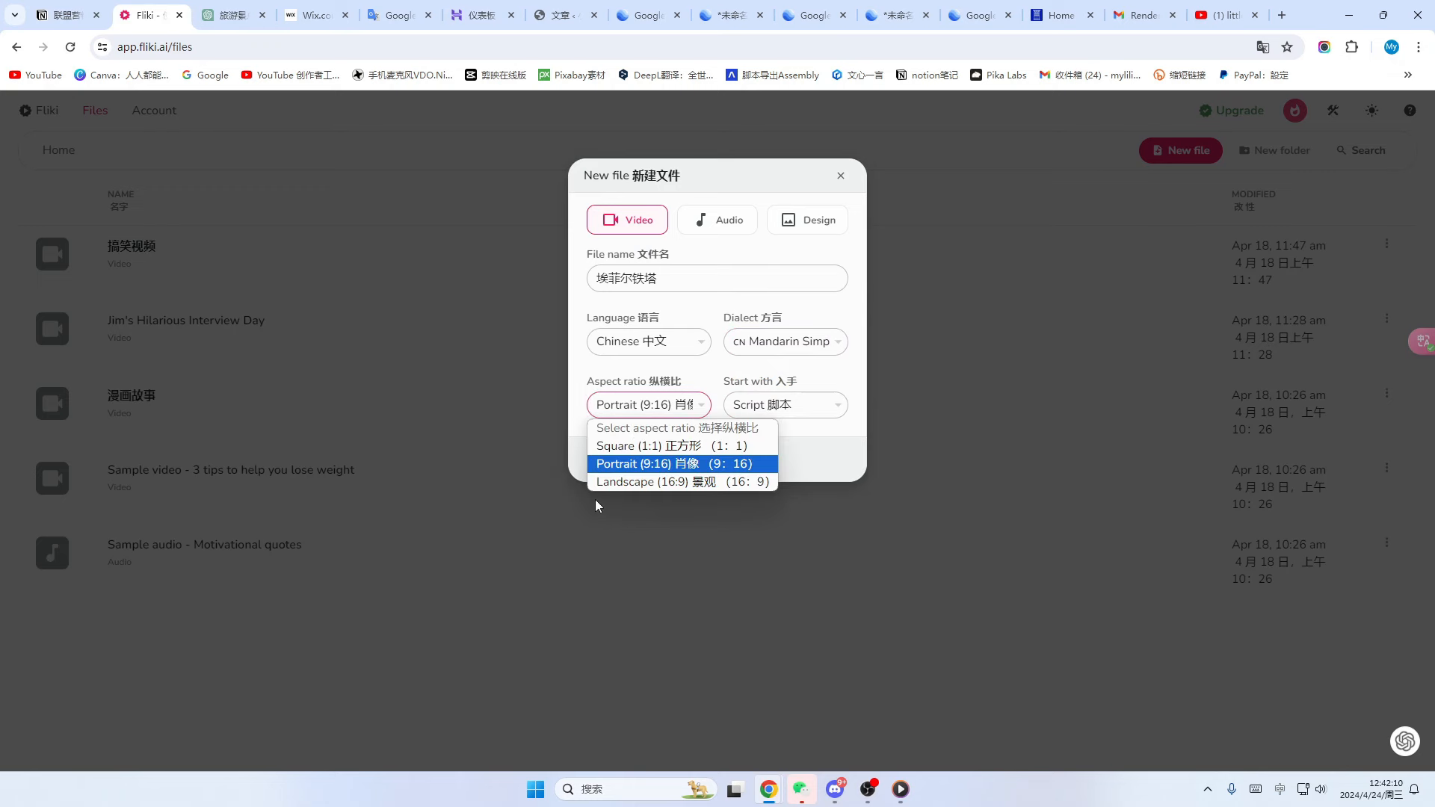
click(707, 482)
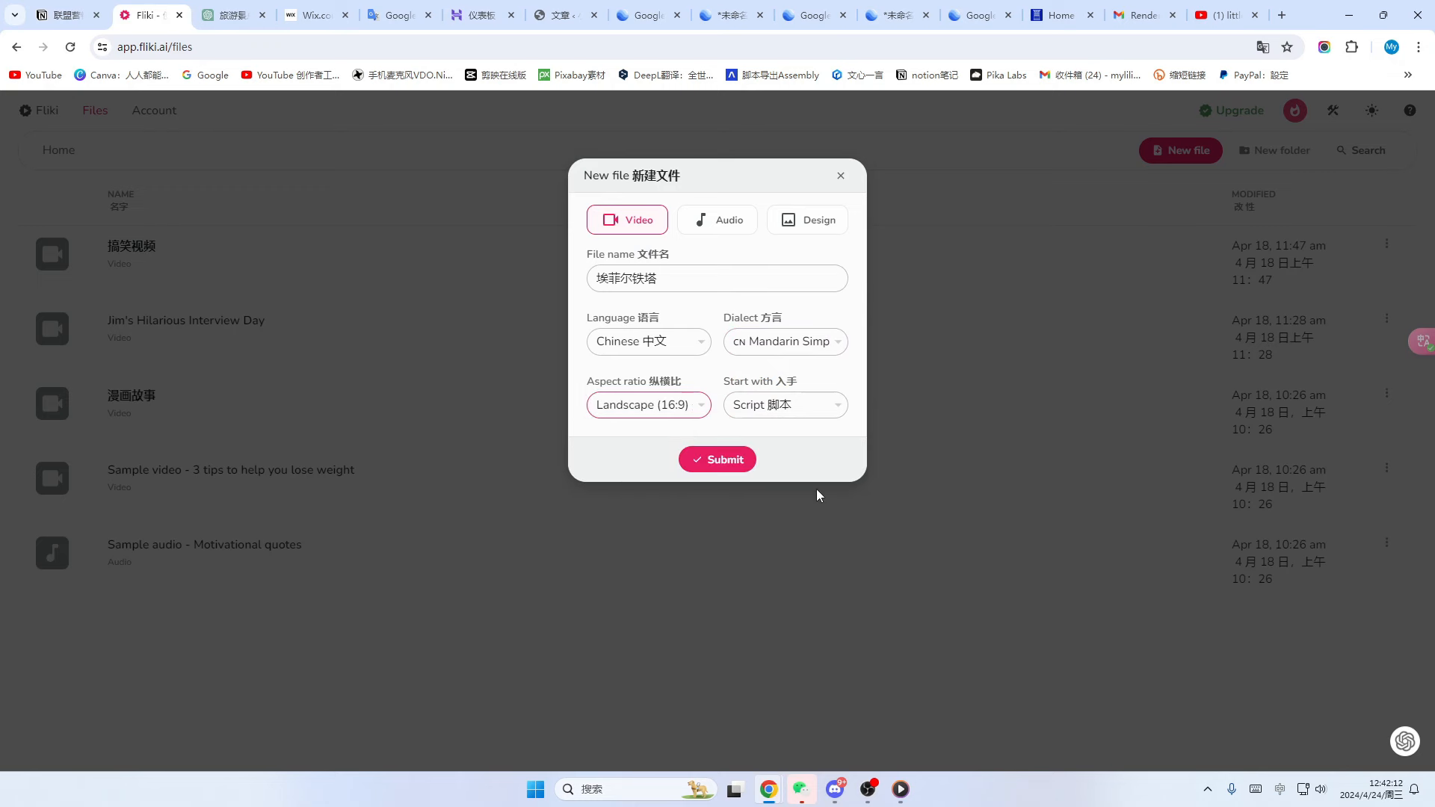
click(841, 405)
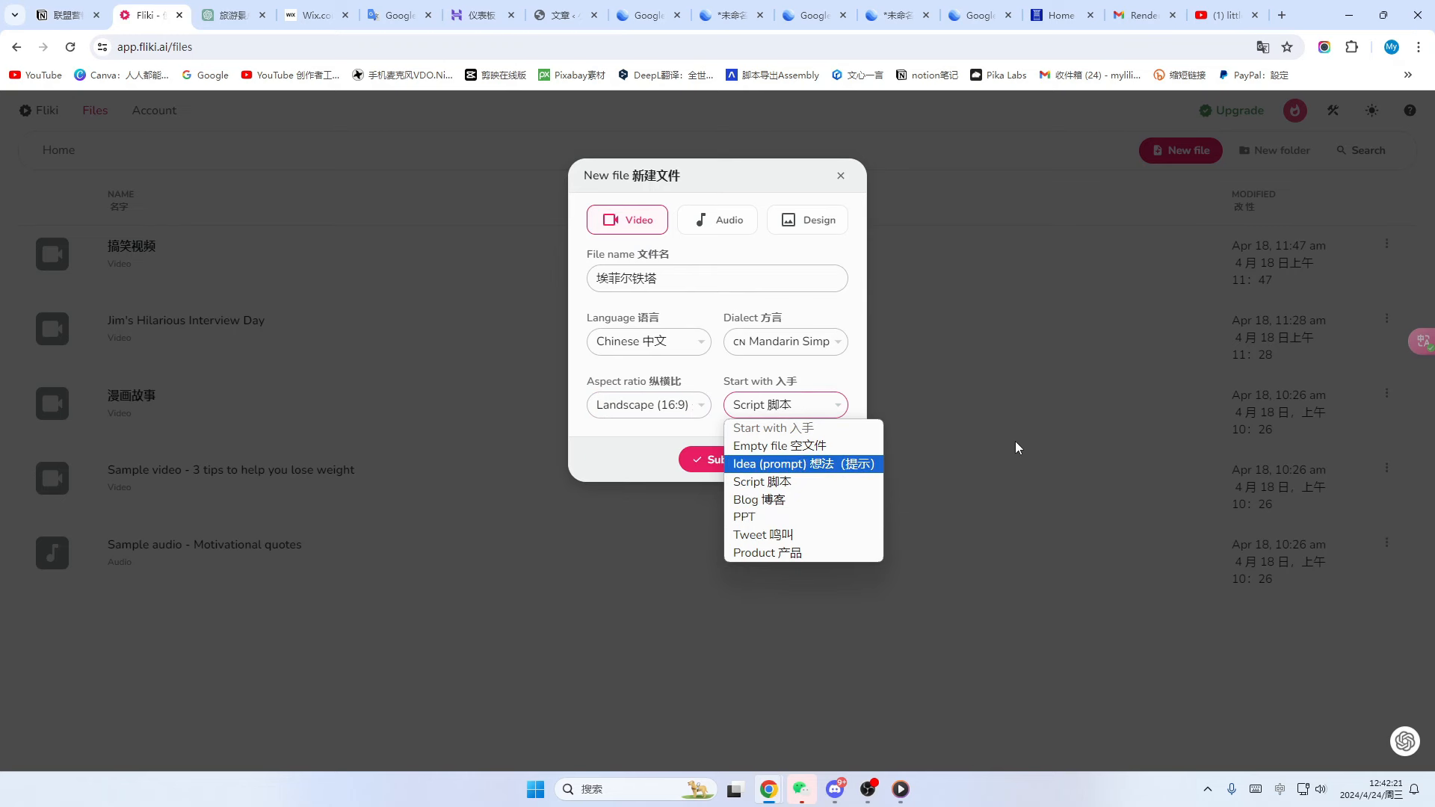
click(761, 480)
click(736, 460)
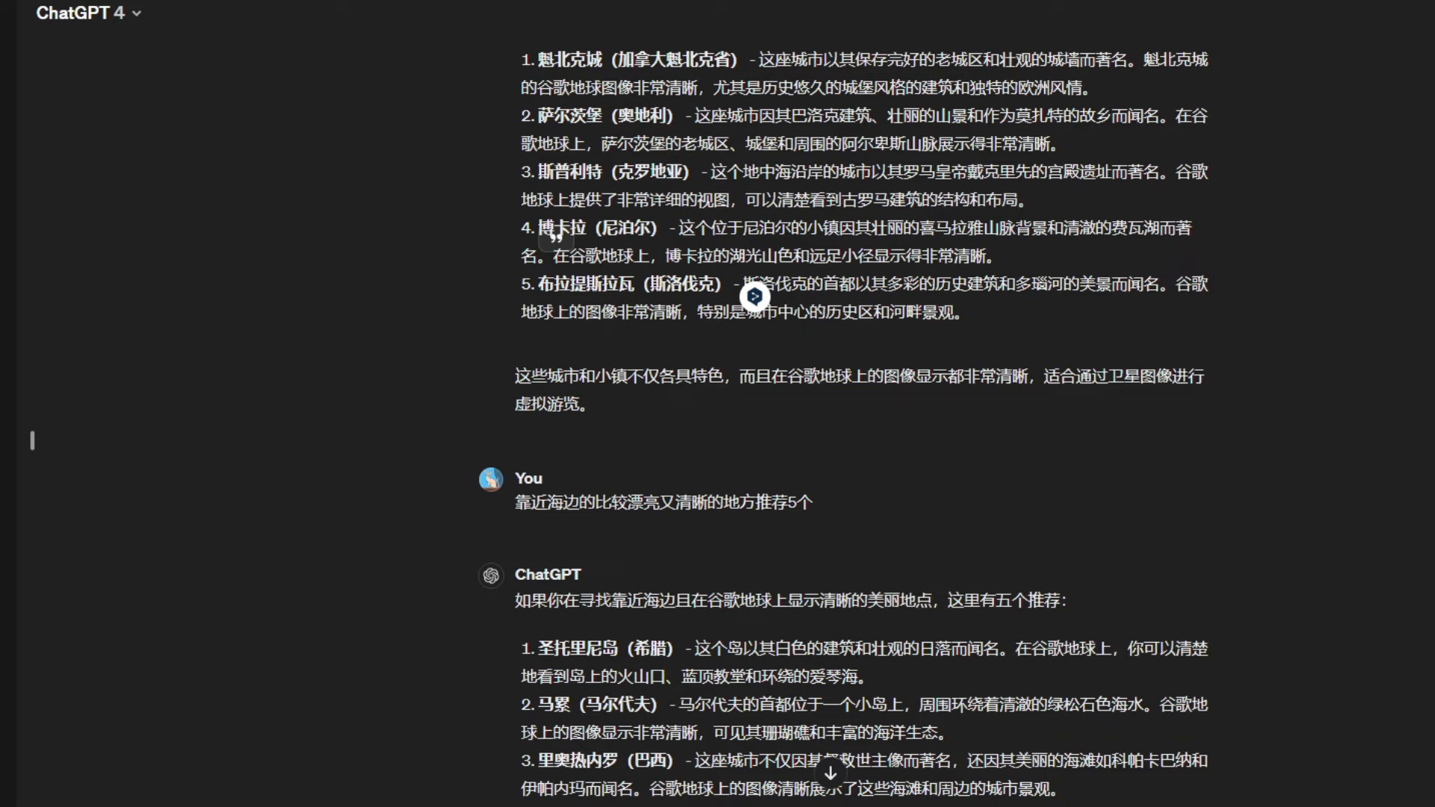
- Copy ChatGPT's aerial-view introduction to the Eiffel Tower (埃菲尔铁塔) into the Magic Create script and check its beginning
scroll(749, 352, down, 20)
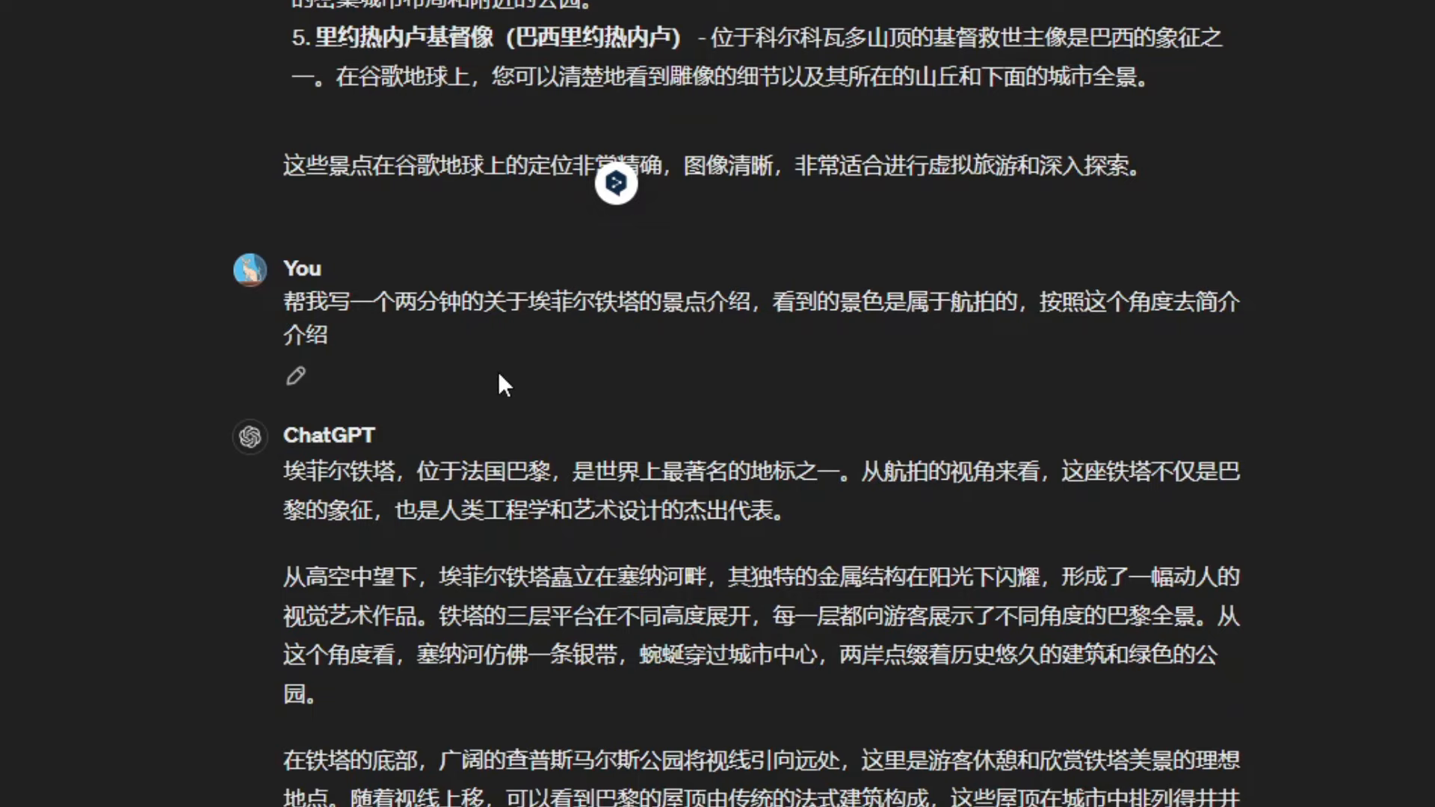
scroll(499, 374, down, 4)
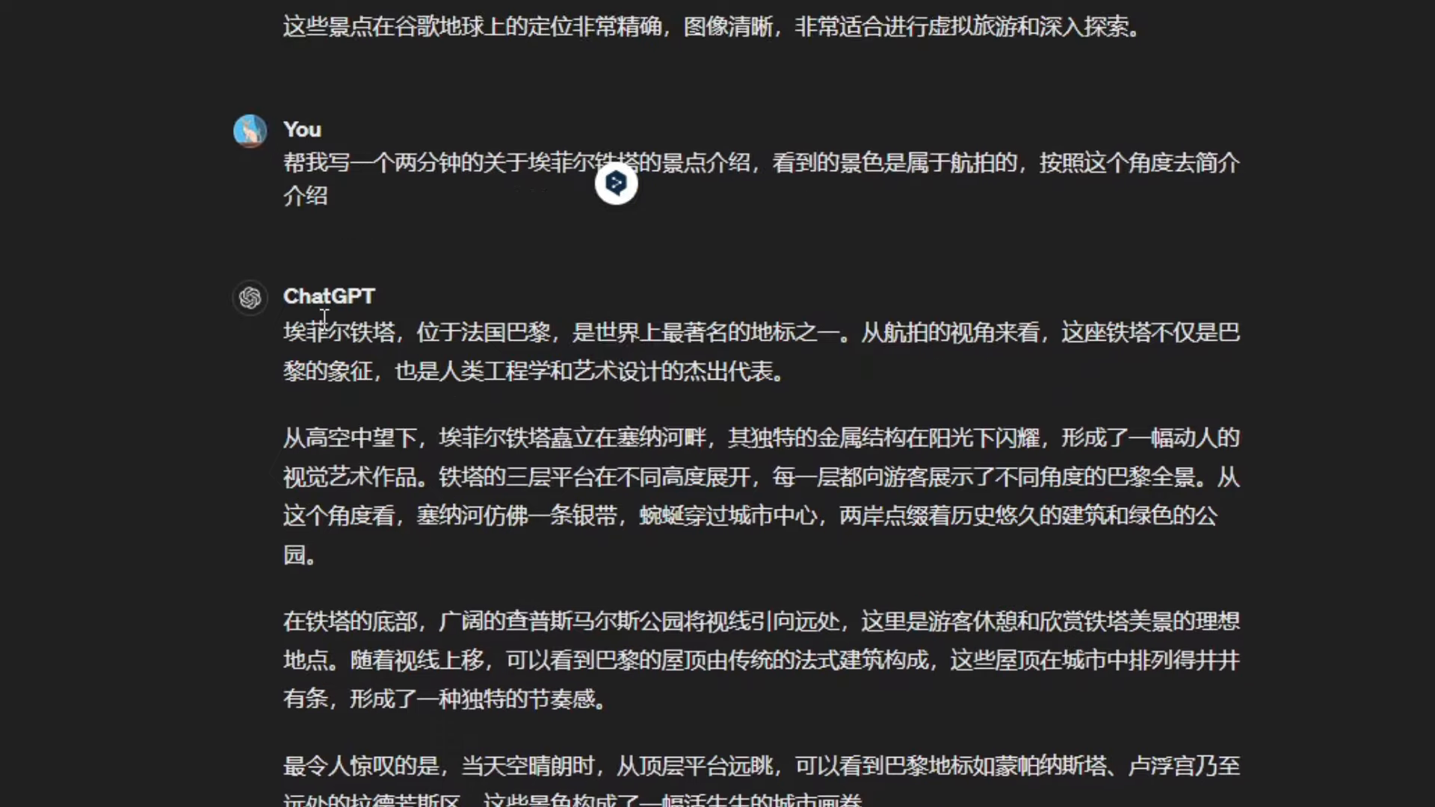
drag(284, 193, 1055, 780)
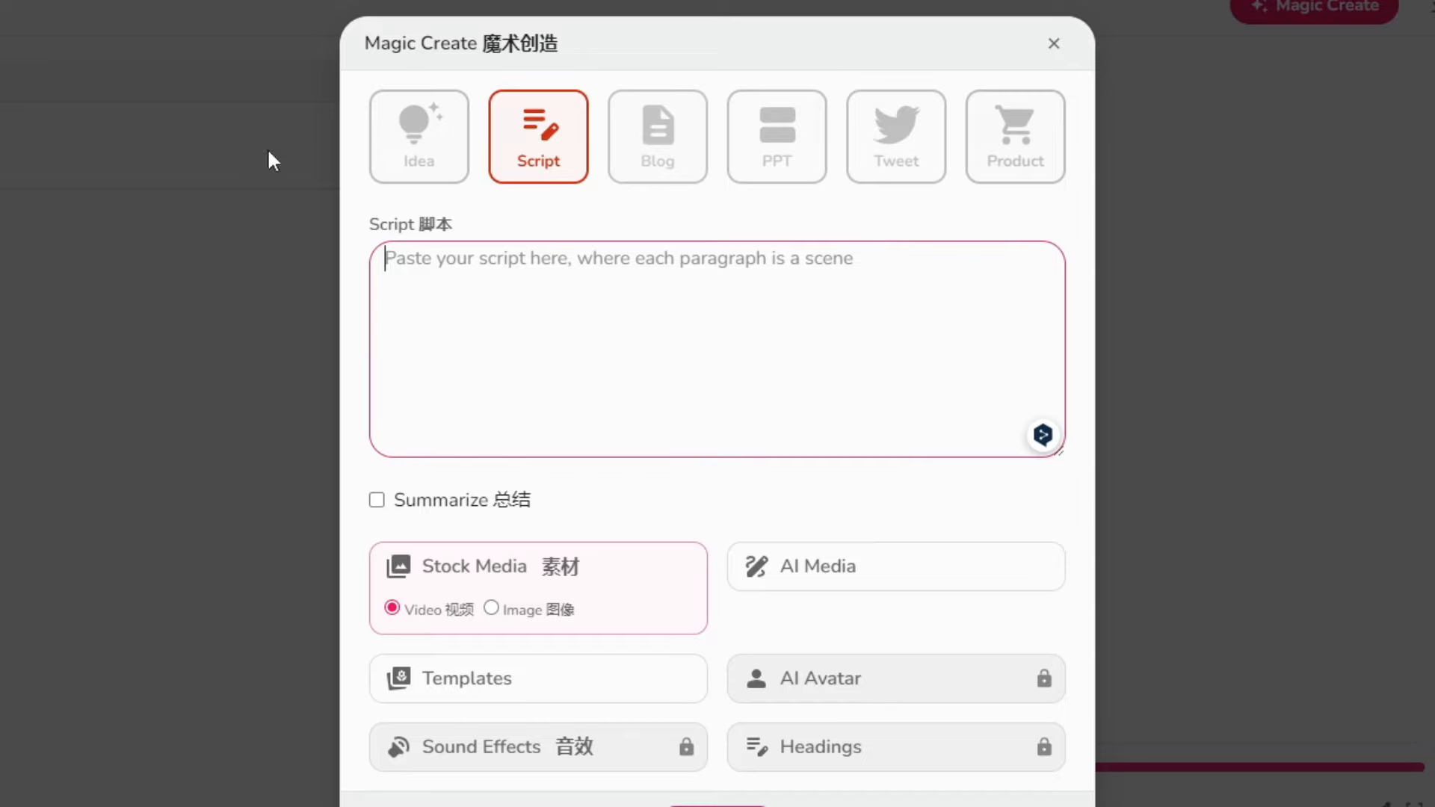
key(ctrl+v)
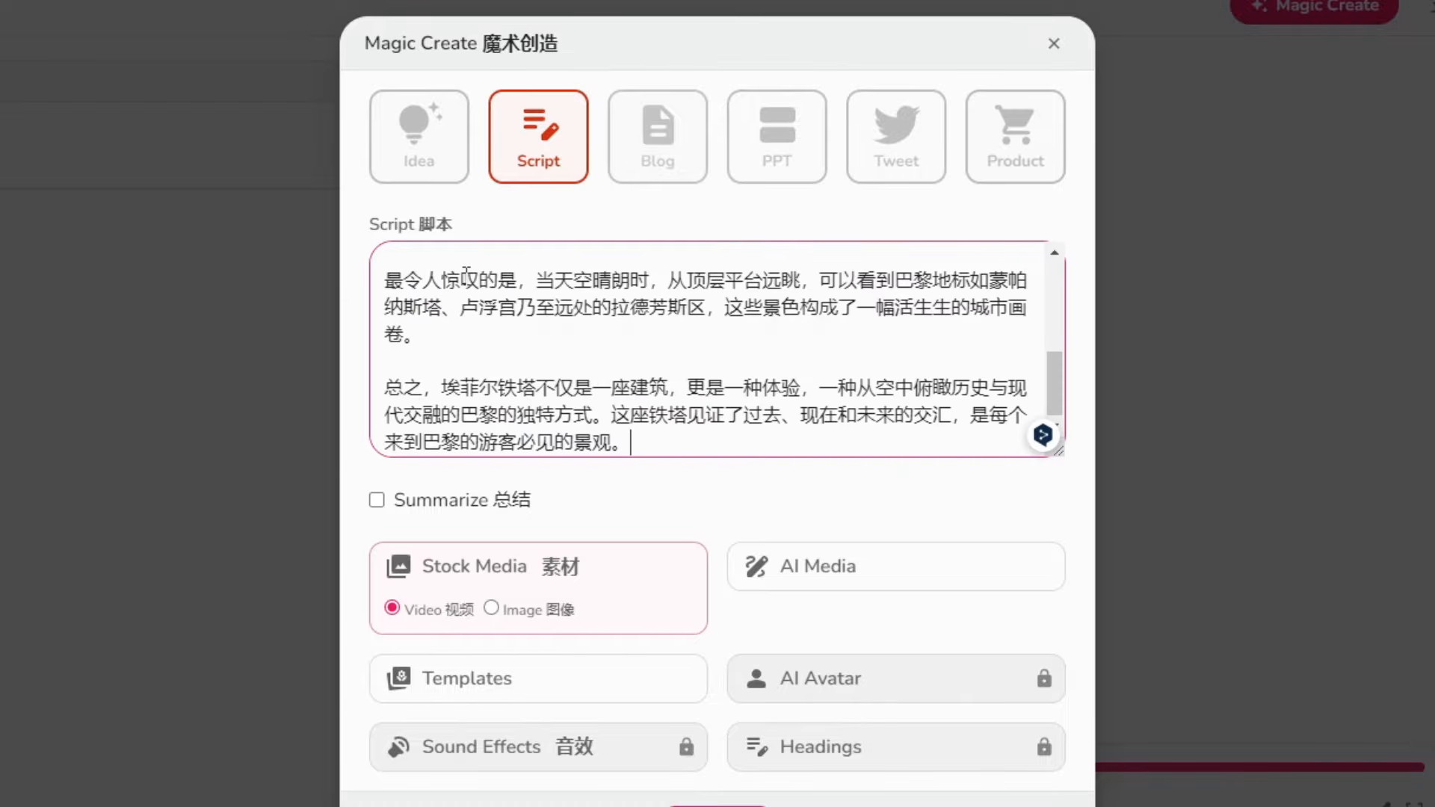
scroll(576, 352, up, 5)
scroll(586, 300, up, 3)
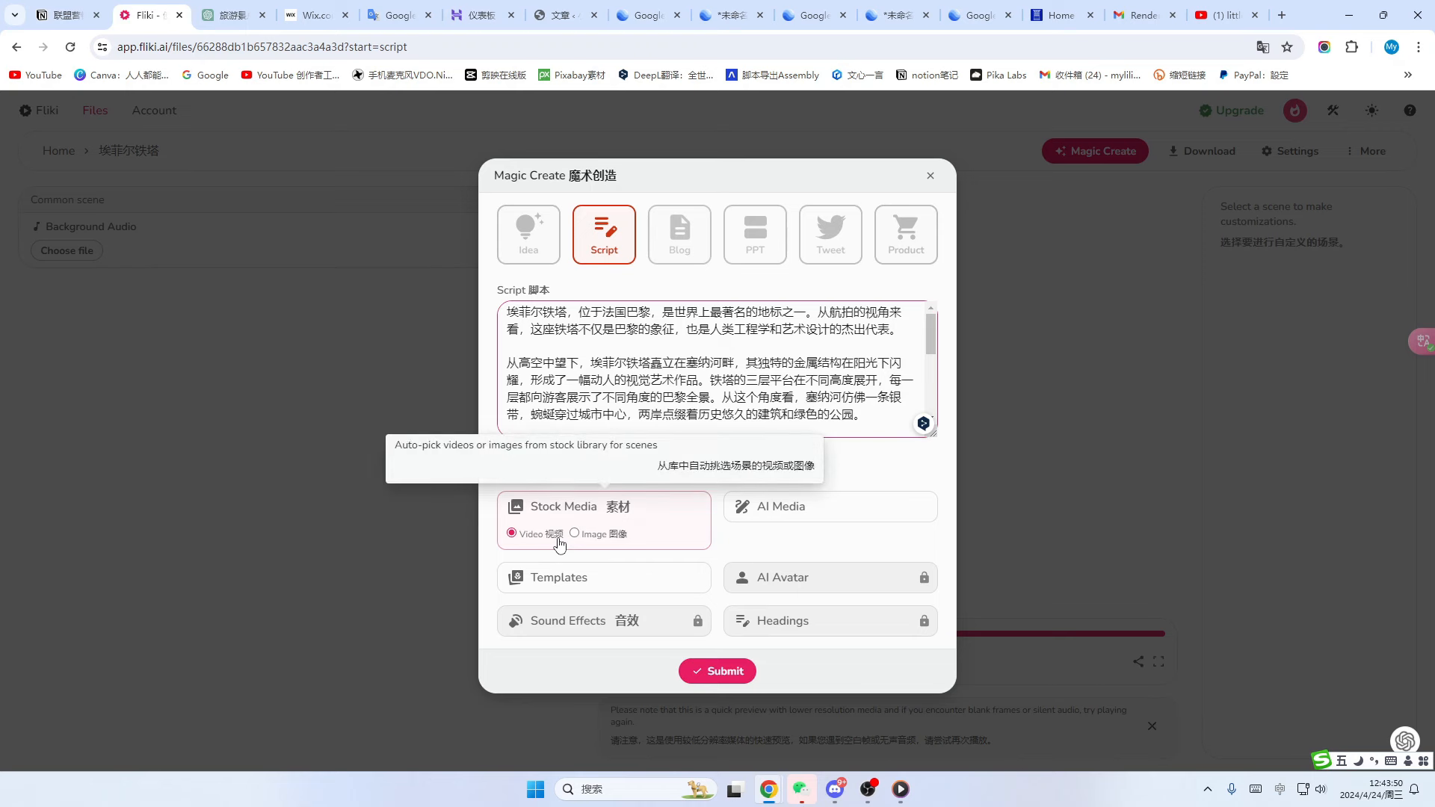
- Generate the video from the script with stock video media, and look through the resulting scenes
click(718, 670)
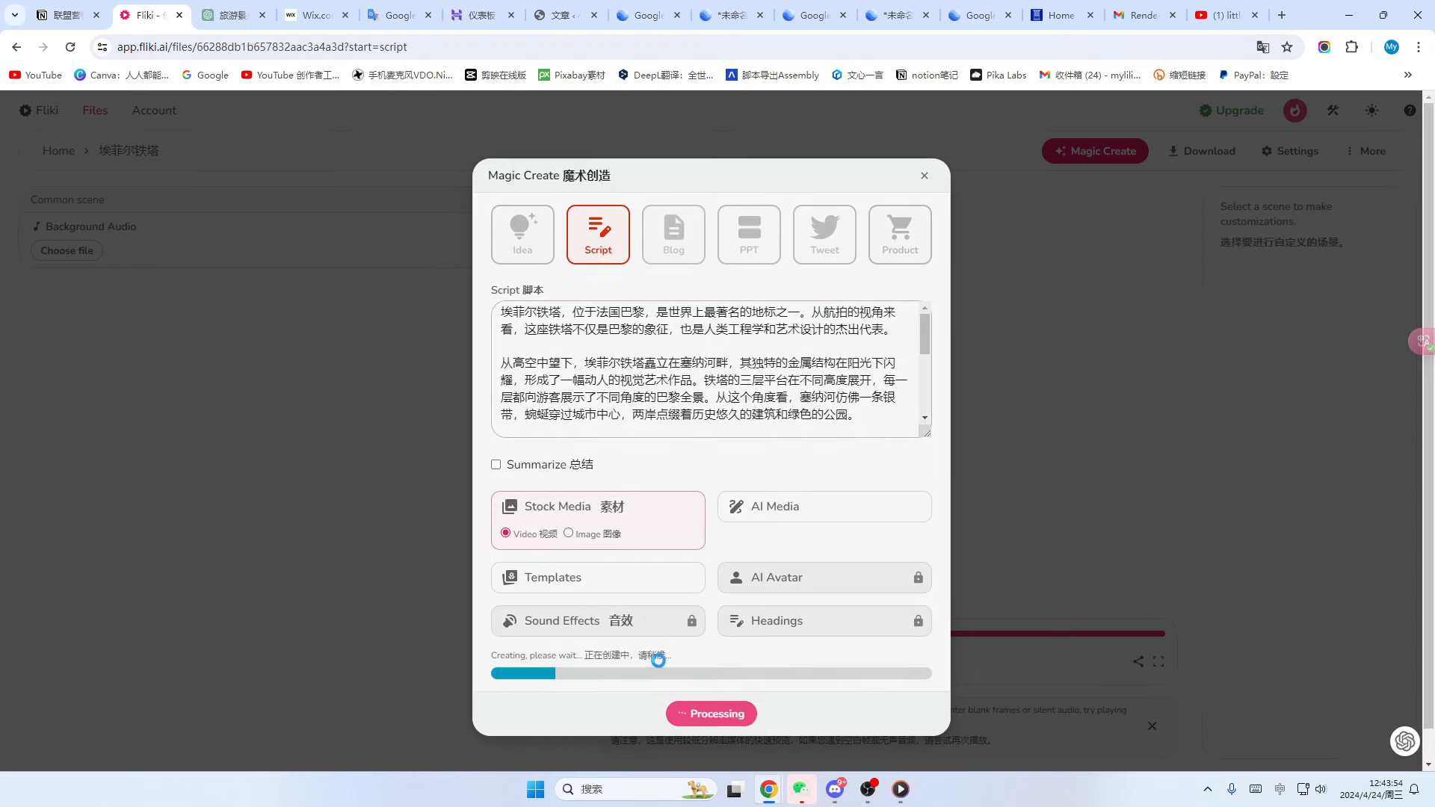
scroll(422, 459, down, 4)
scroll(434, 441, up, 5)
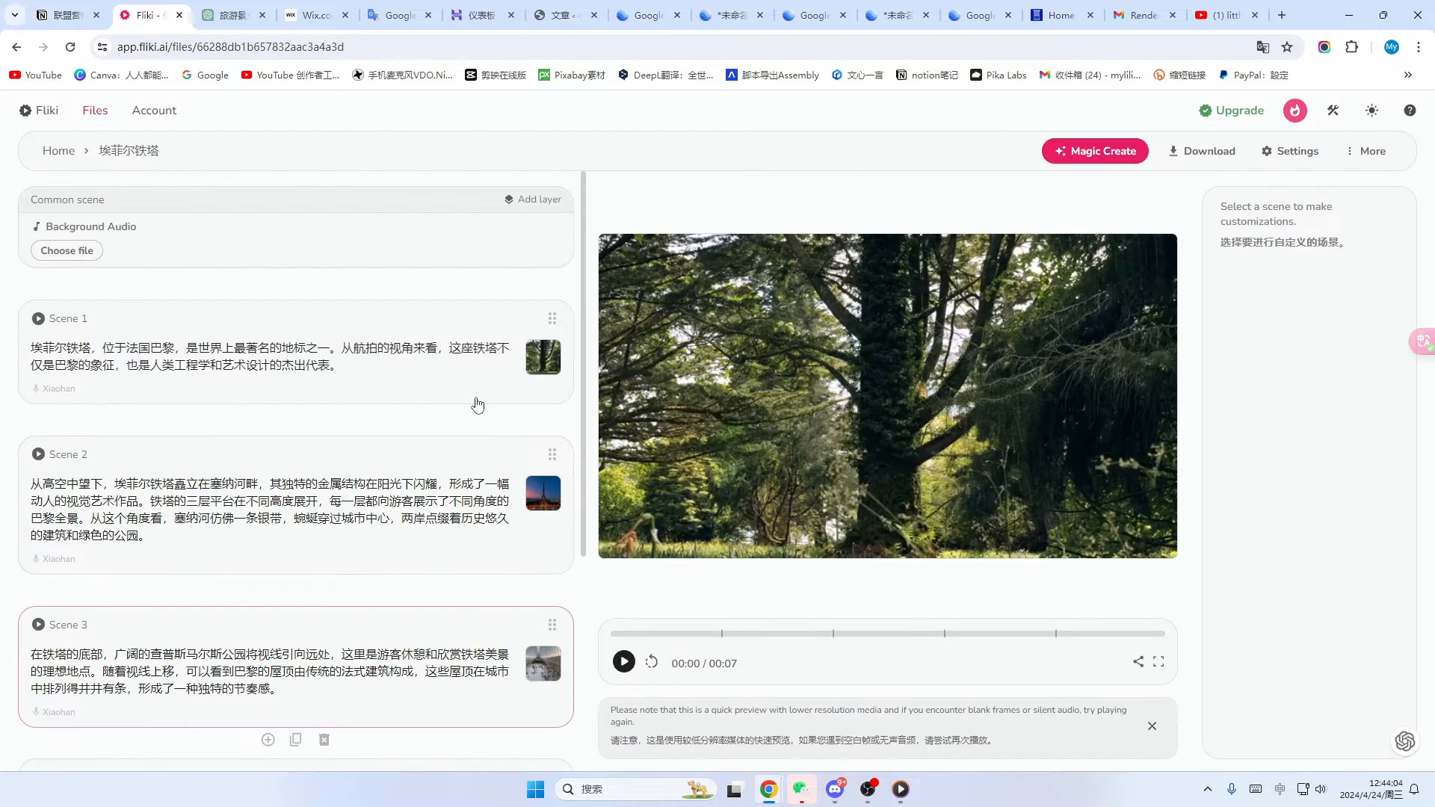
- View the stock library media offered for Scene 1, and return to the editor without choosing a clip
click(544, 363)
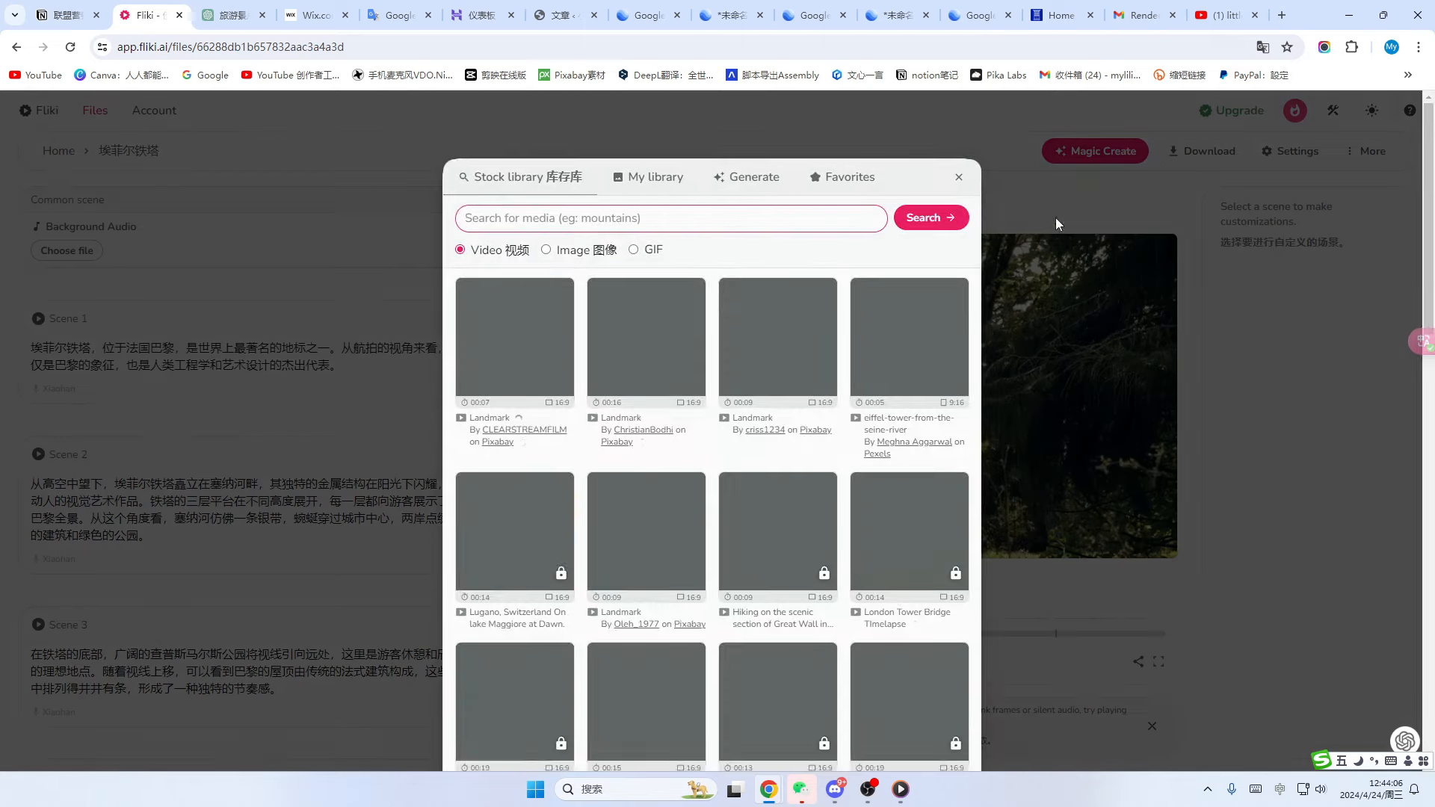
click(964, 178)
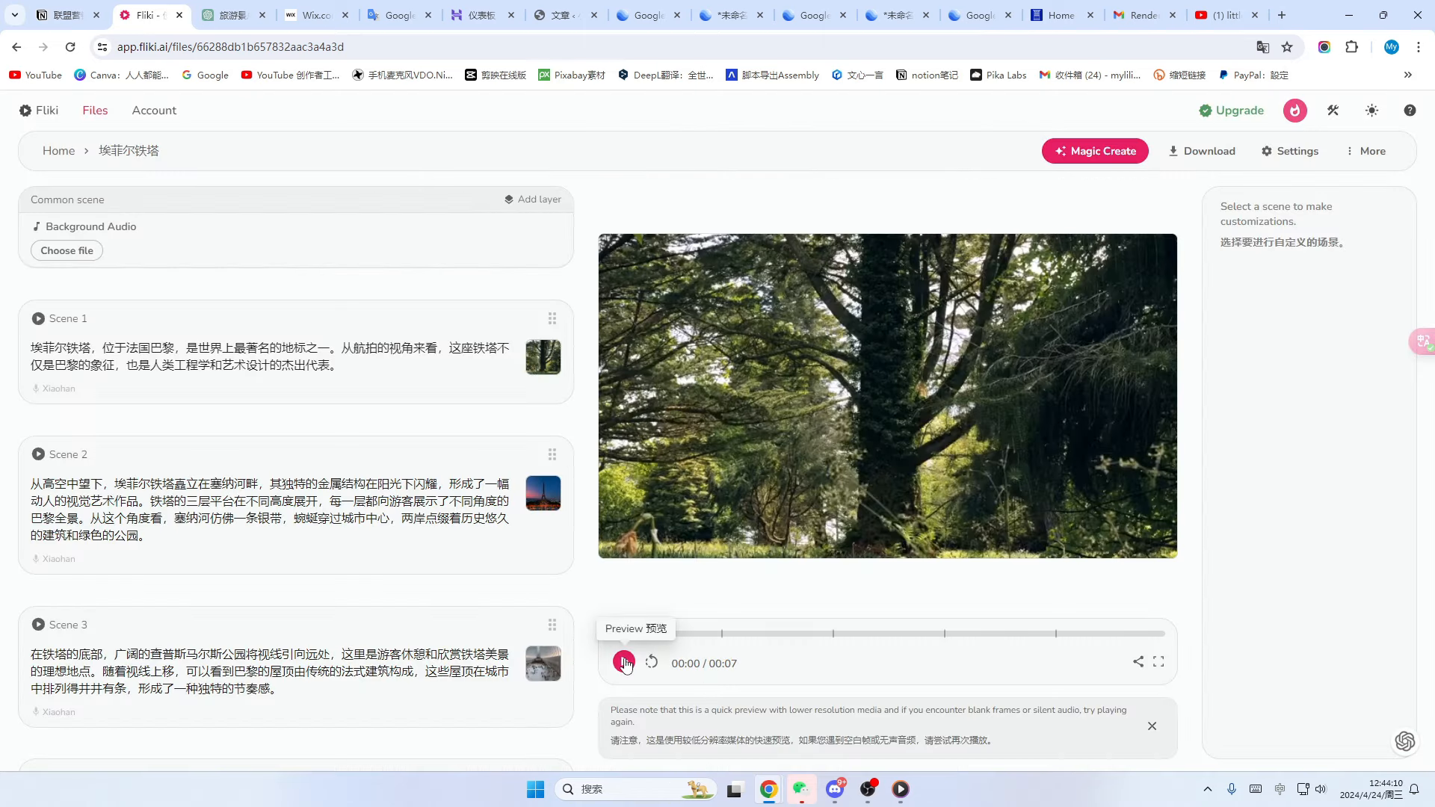
- View the uploaded tracks available as background audio, and remove the Background Audio layer from the common scene
click(66, 252)
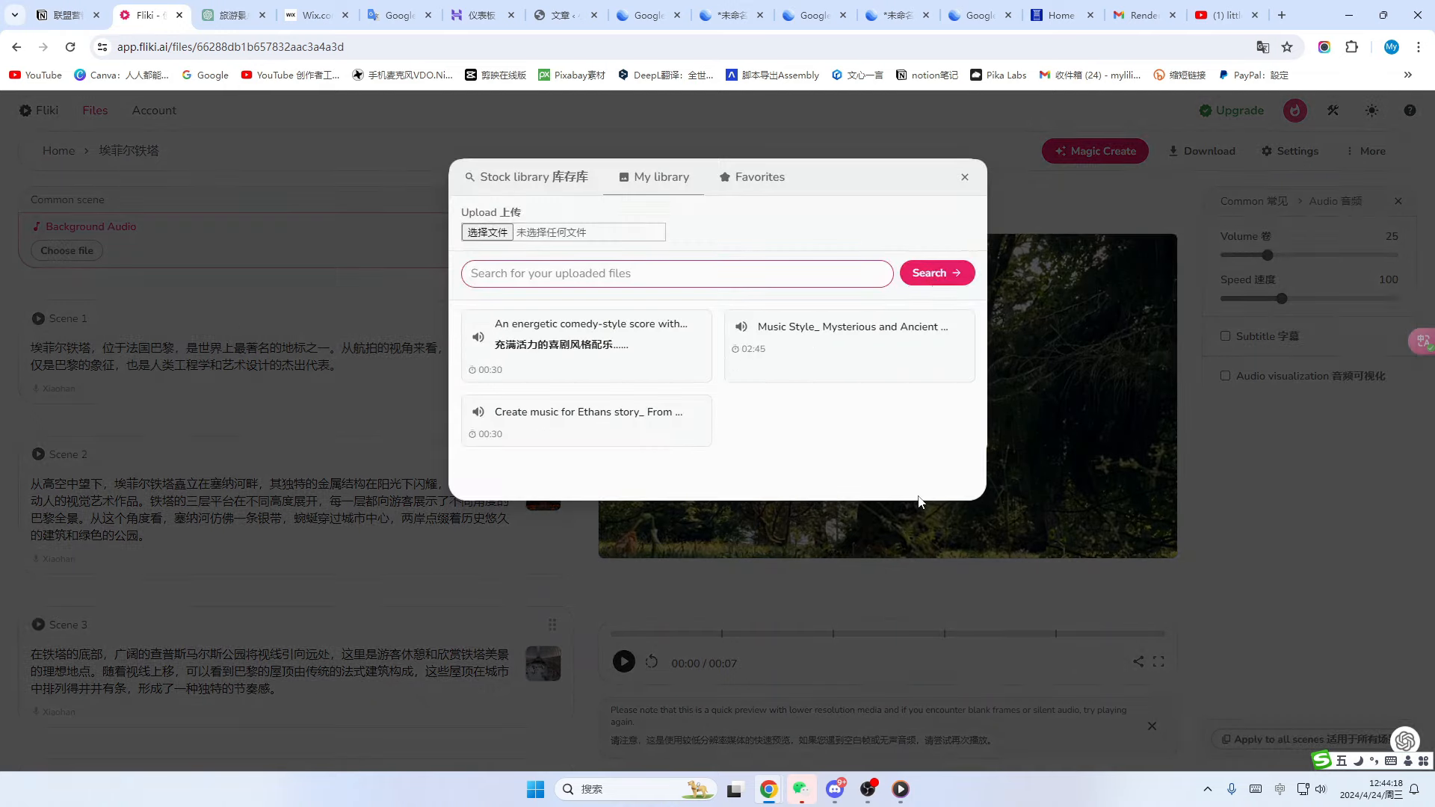
click(964, 177)
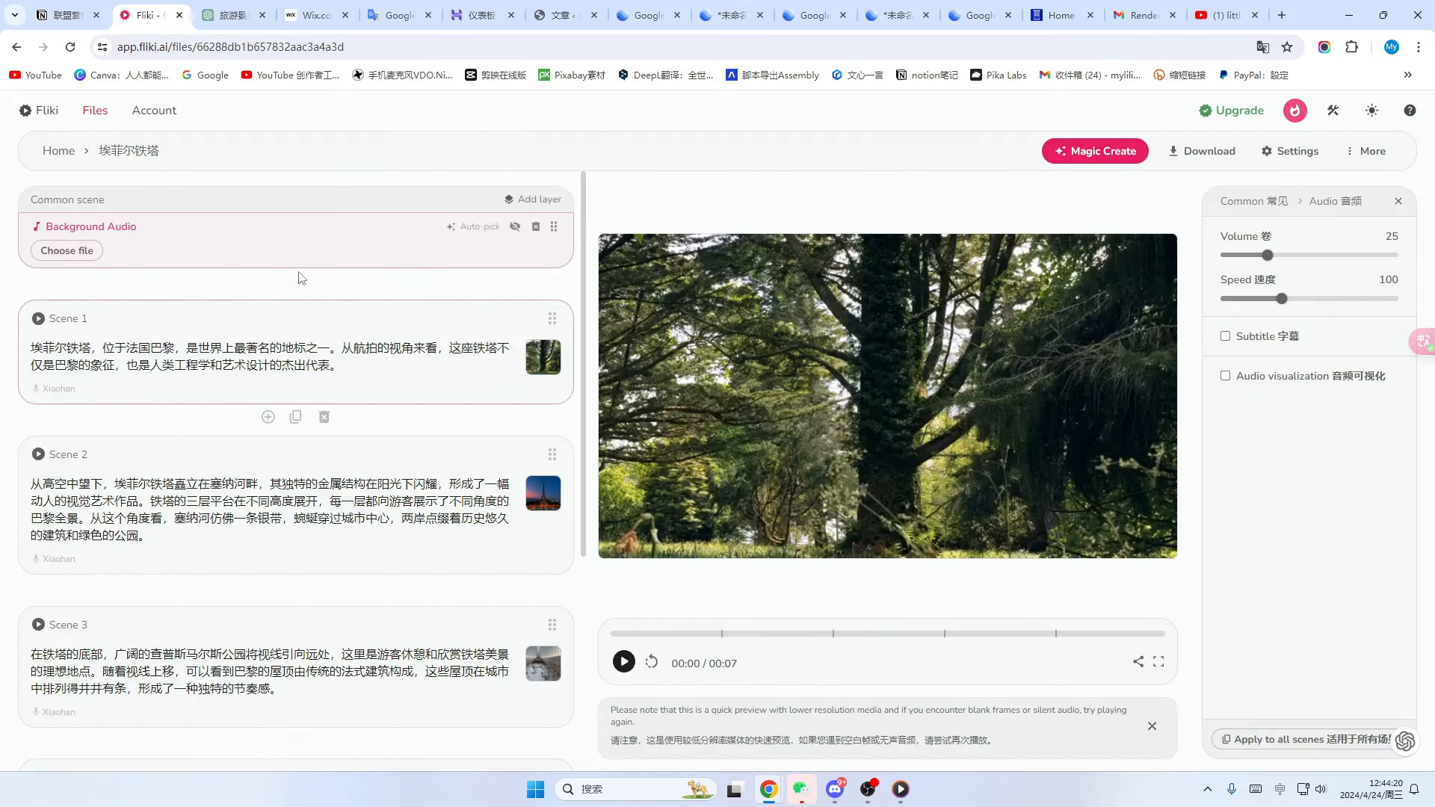
key(Delete)
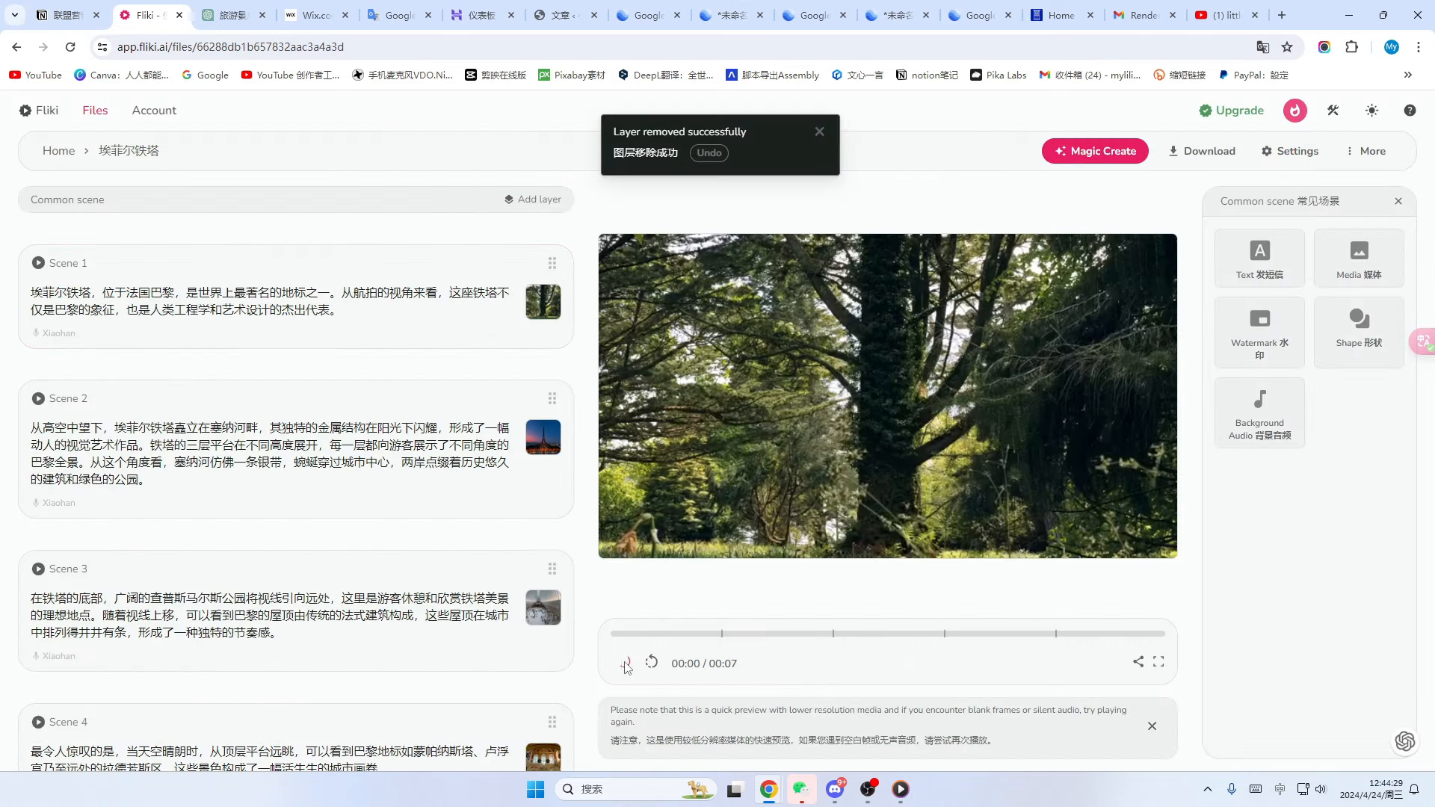
- Preview the narrated video with subtitles from the start, and pause it during Scene 1
click(623, 663)
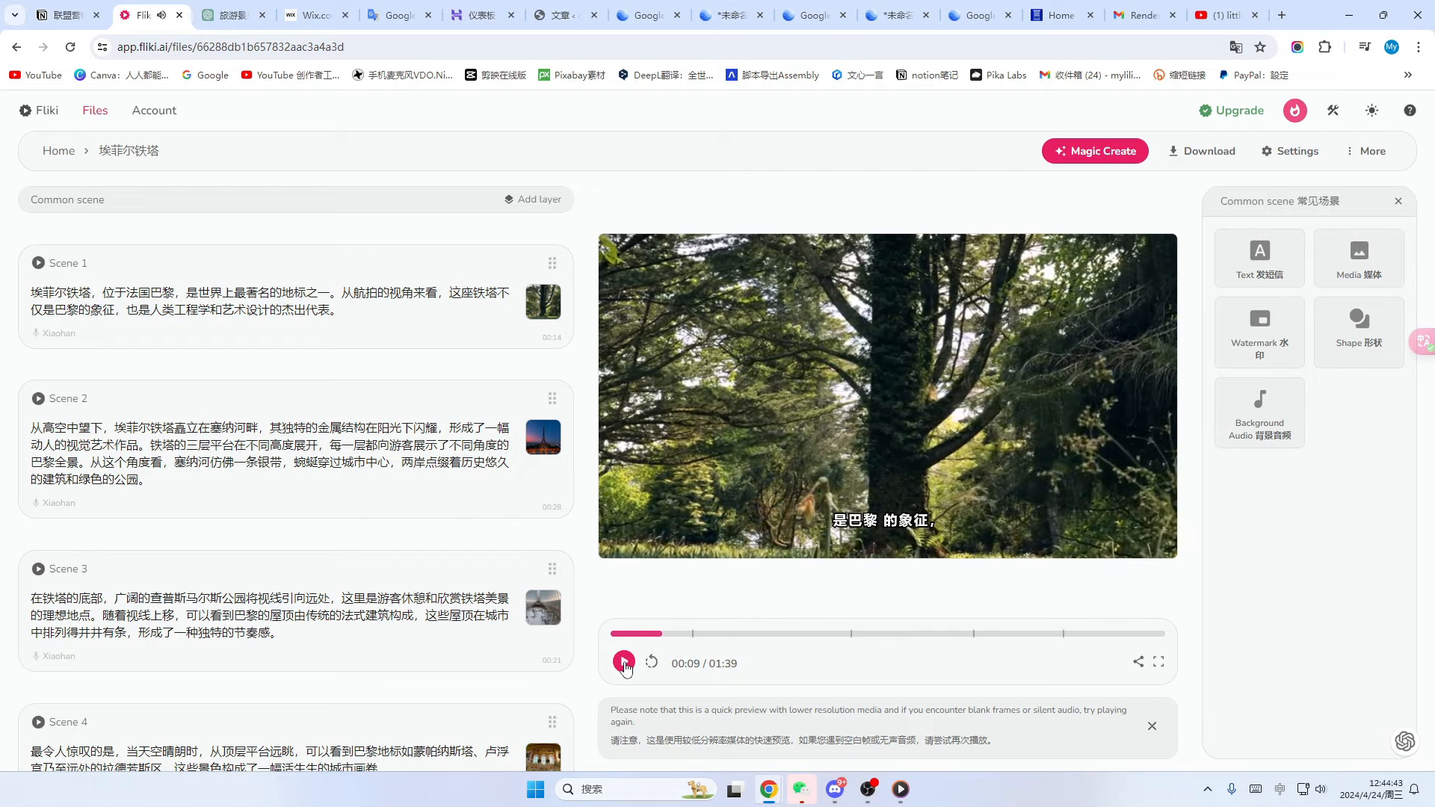
click(624, 662)
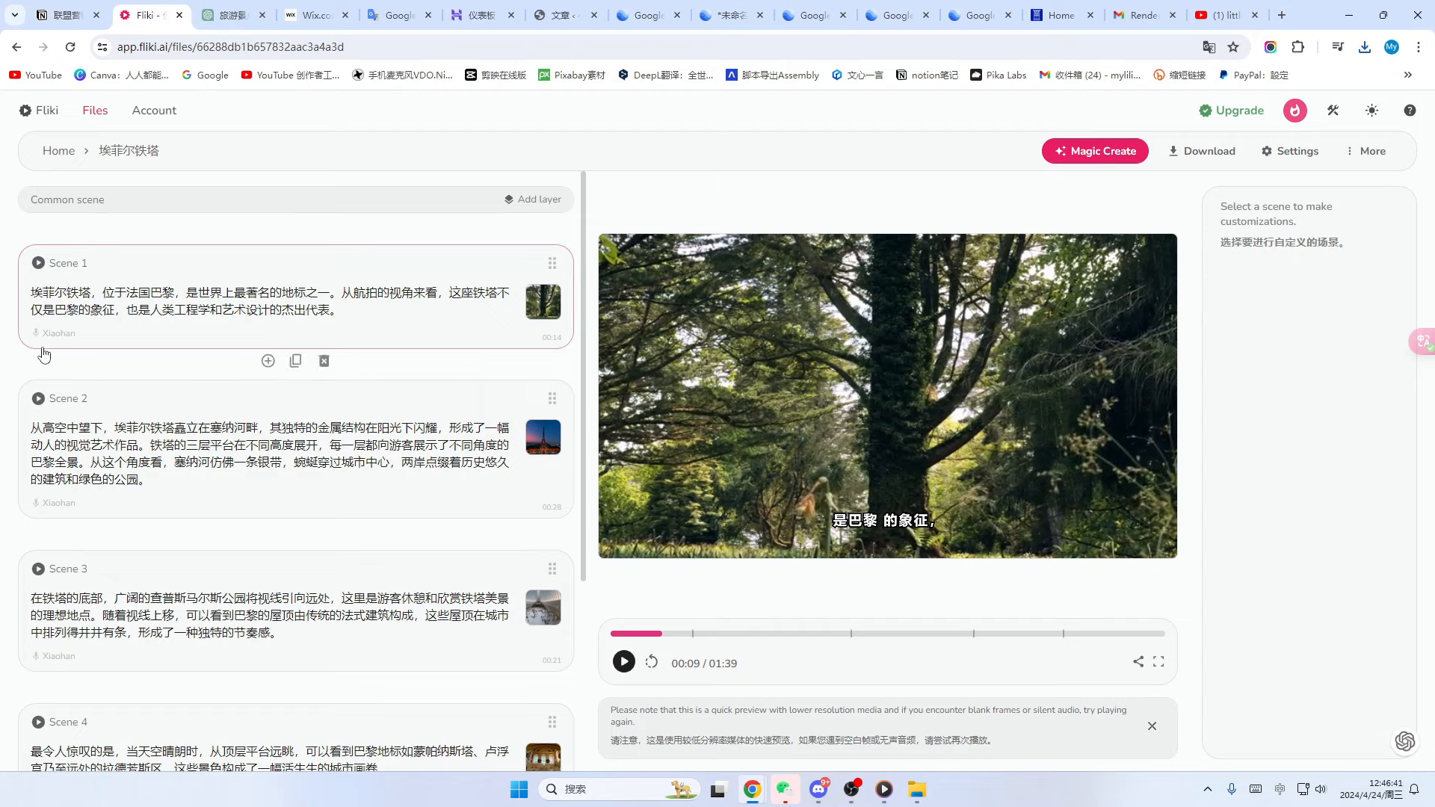
- Upload 铁塔 (online-video-cutter.com).mp4 to My library from Scene 1's media picker
click(542, 301)
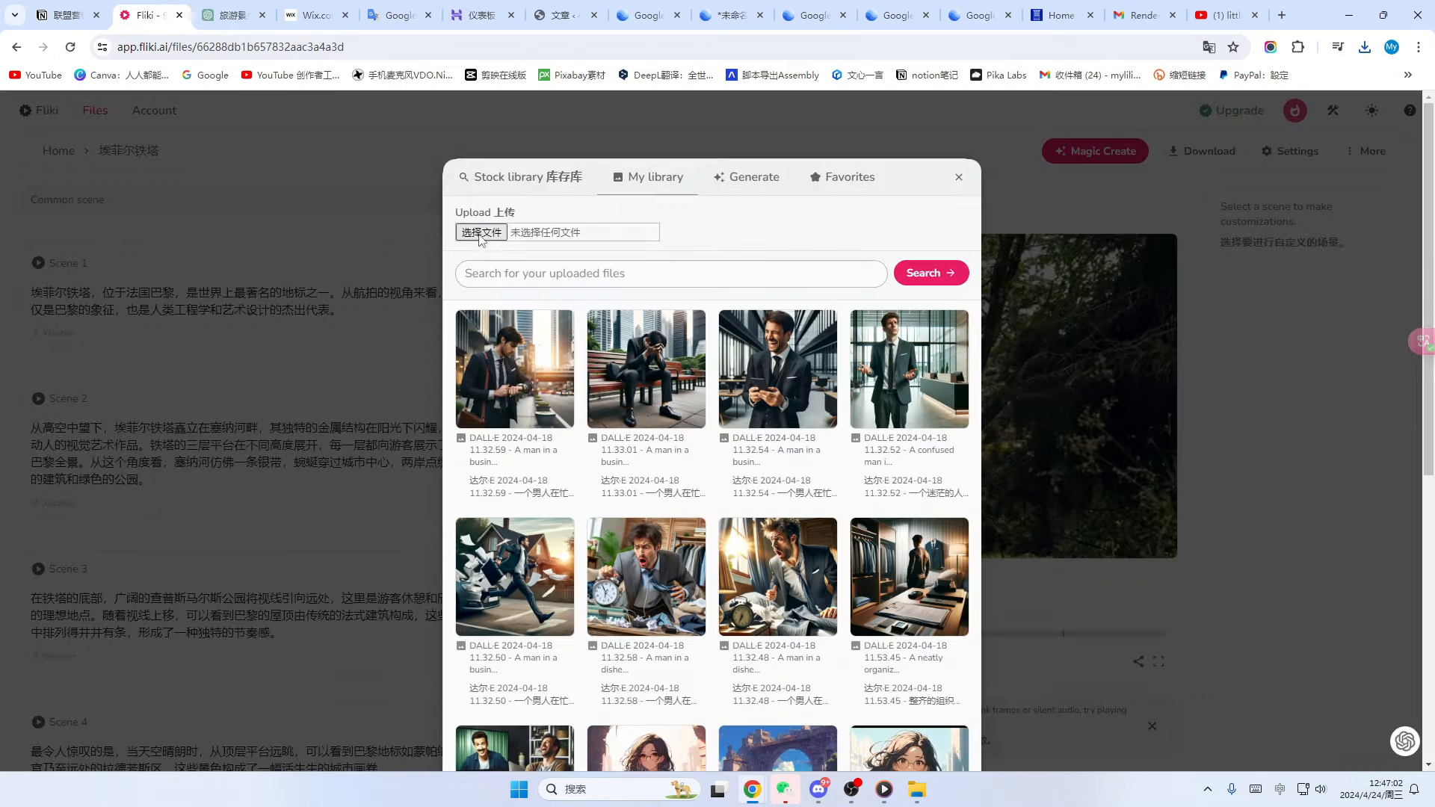
click(480, 232)
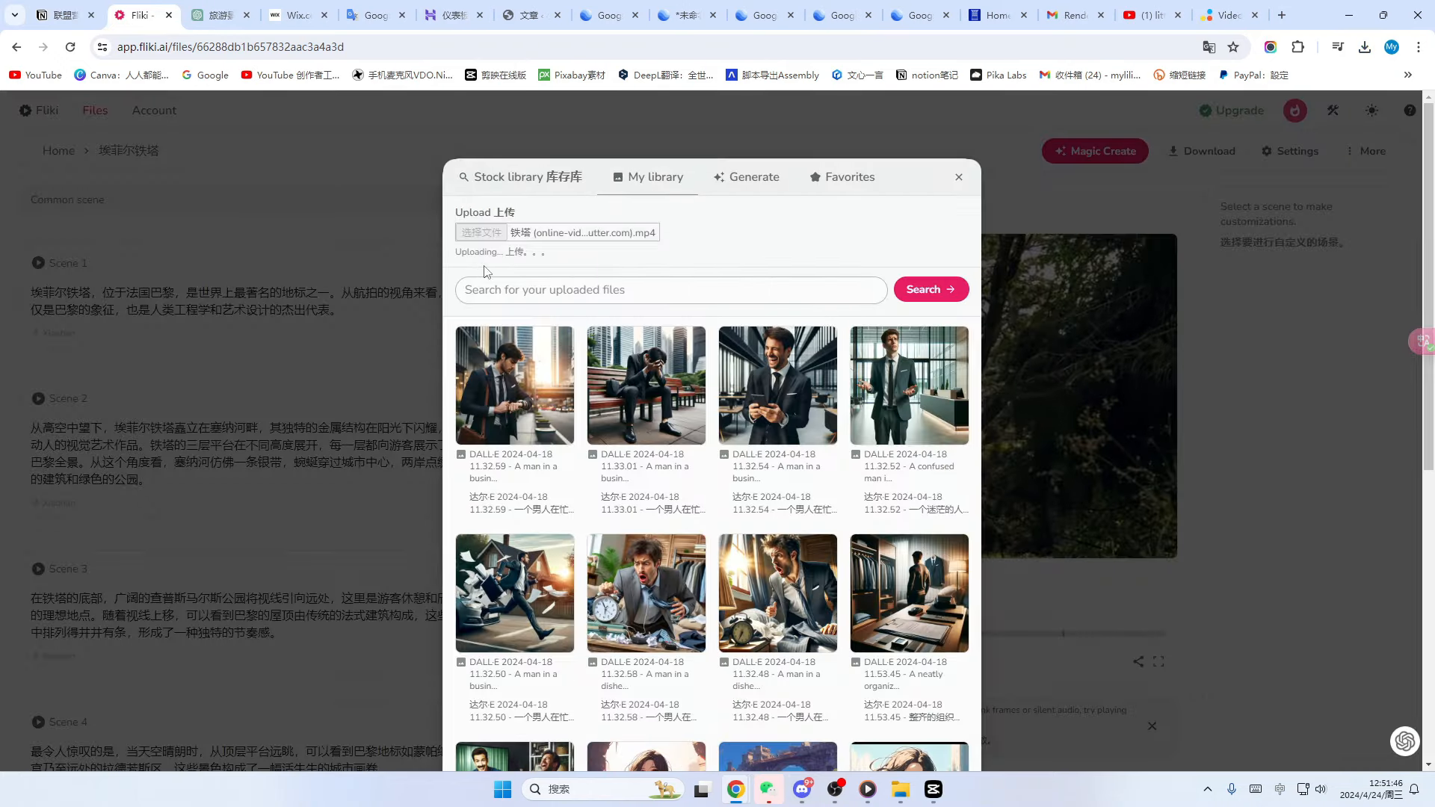
mouse_move(479, 420)
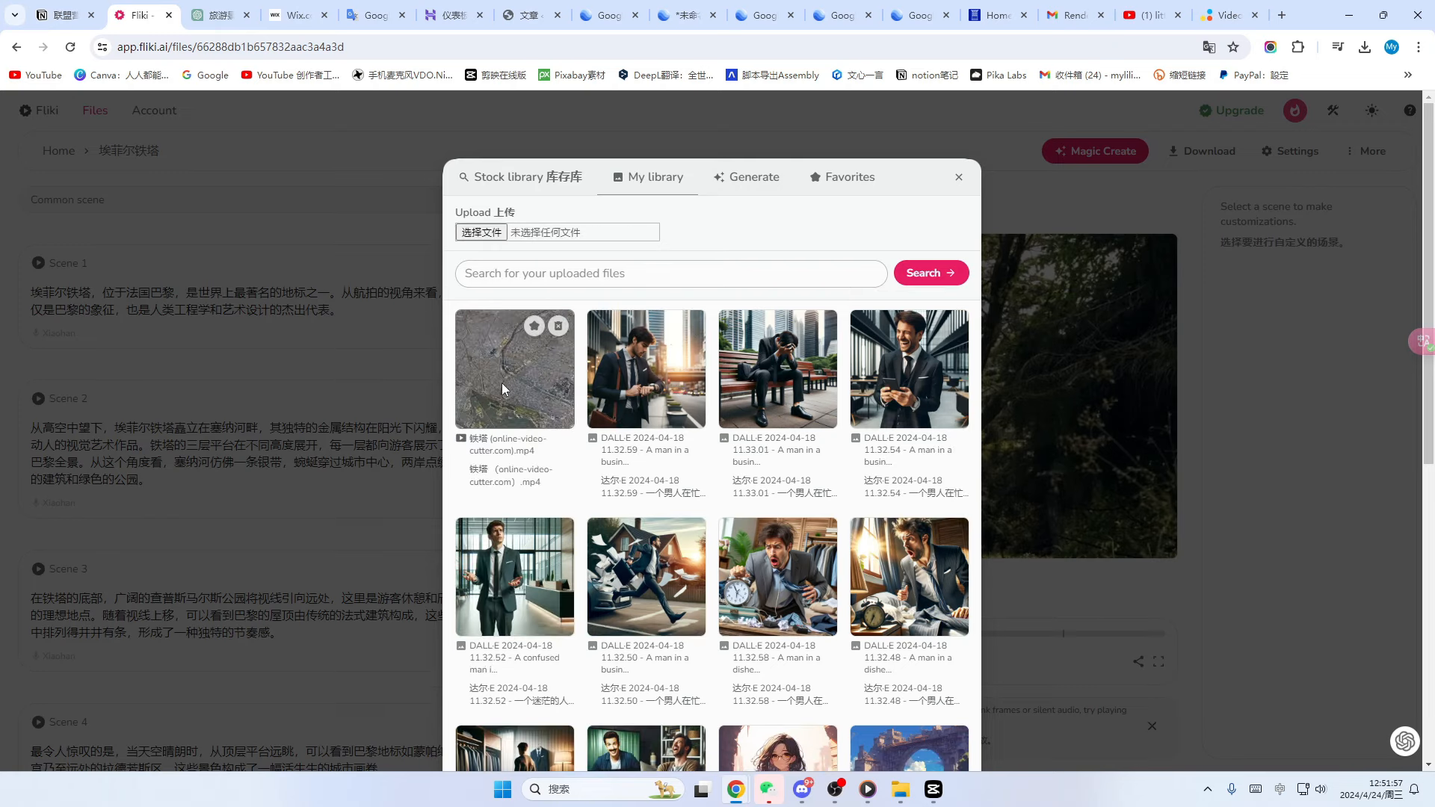
- Use the uploaded 铁塔 clip as Scene 1's media, and open Scene 1's voice selection with Chinese as the language
click(500, 383)
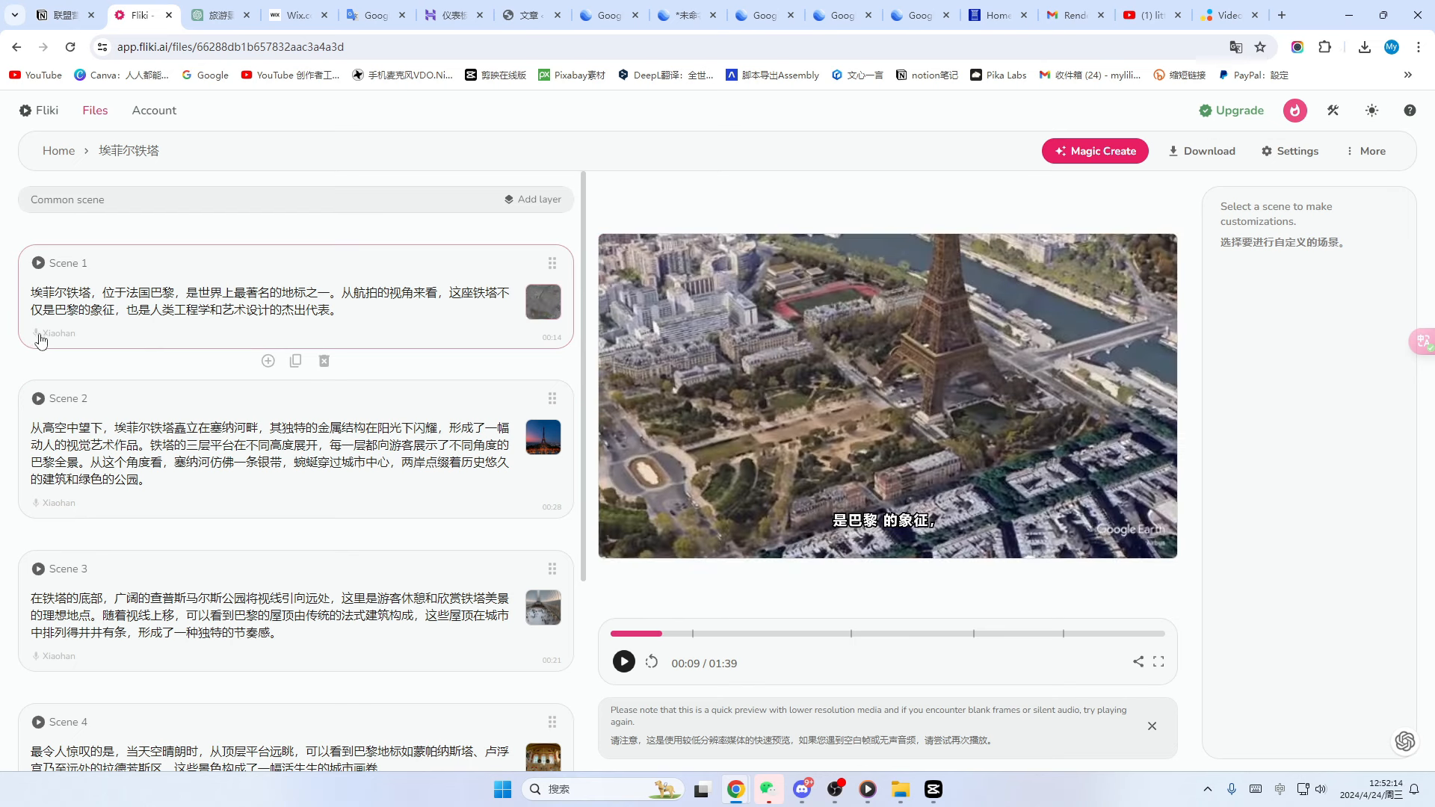
click(50, 336)
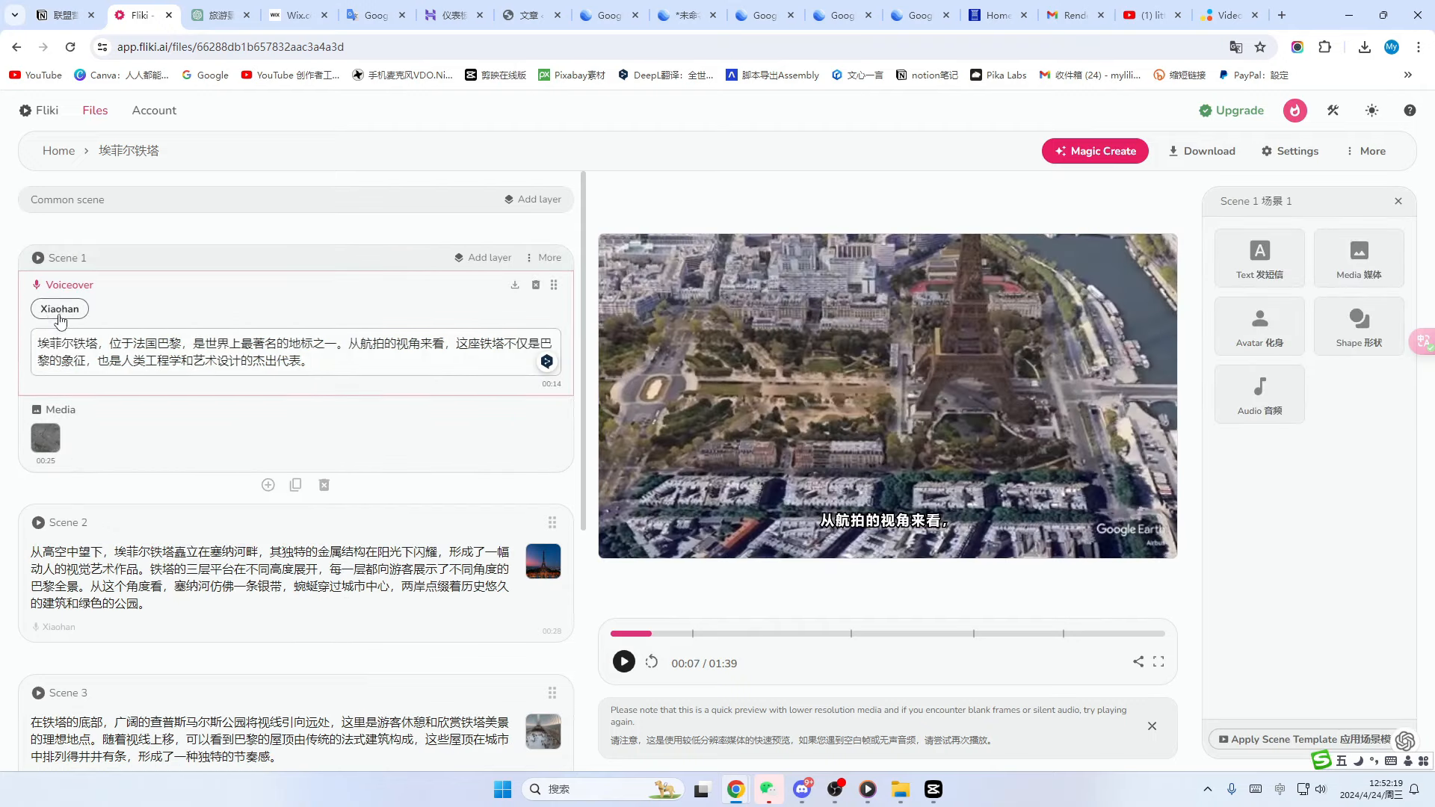
click(60, 310)
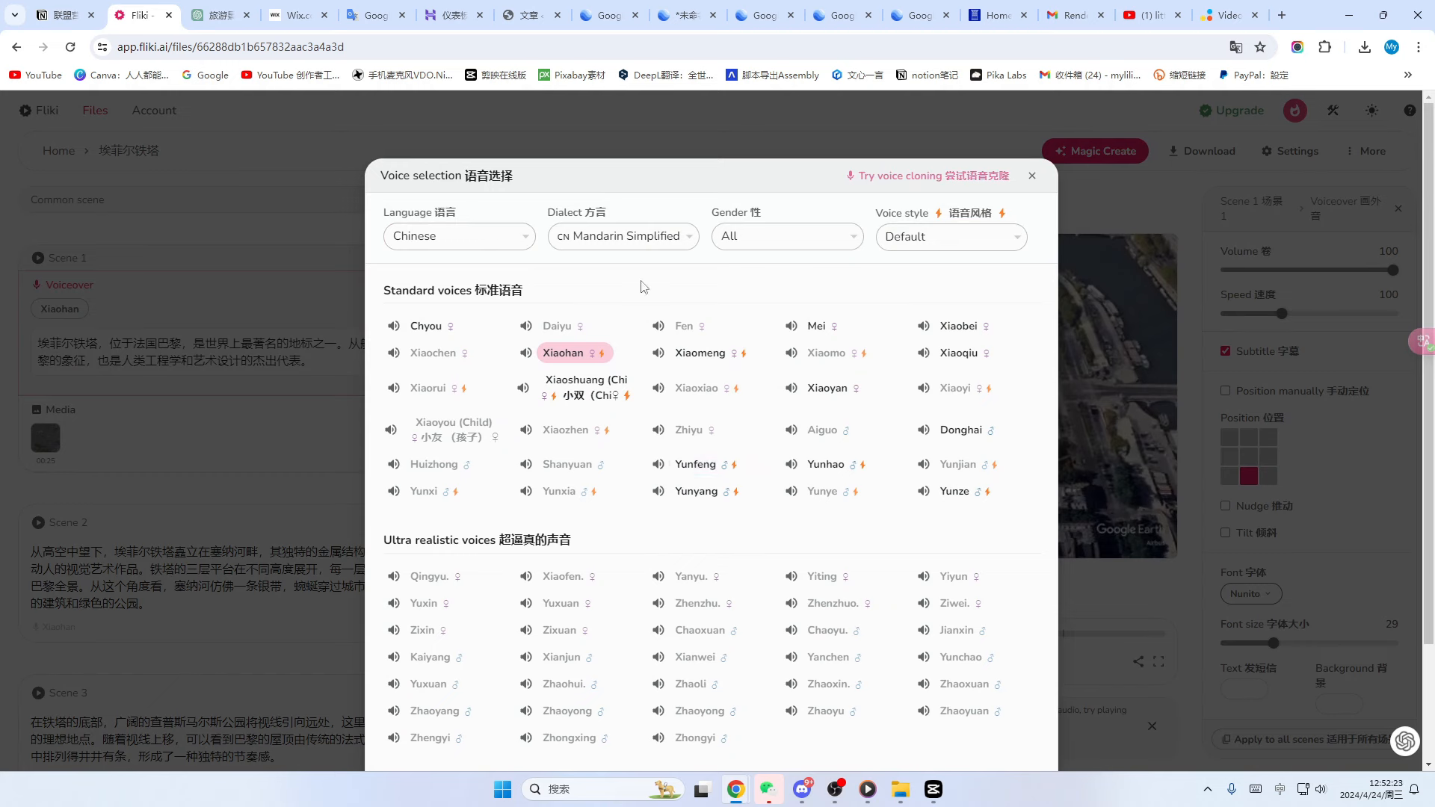
click(528, 238)
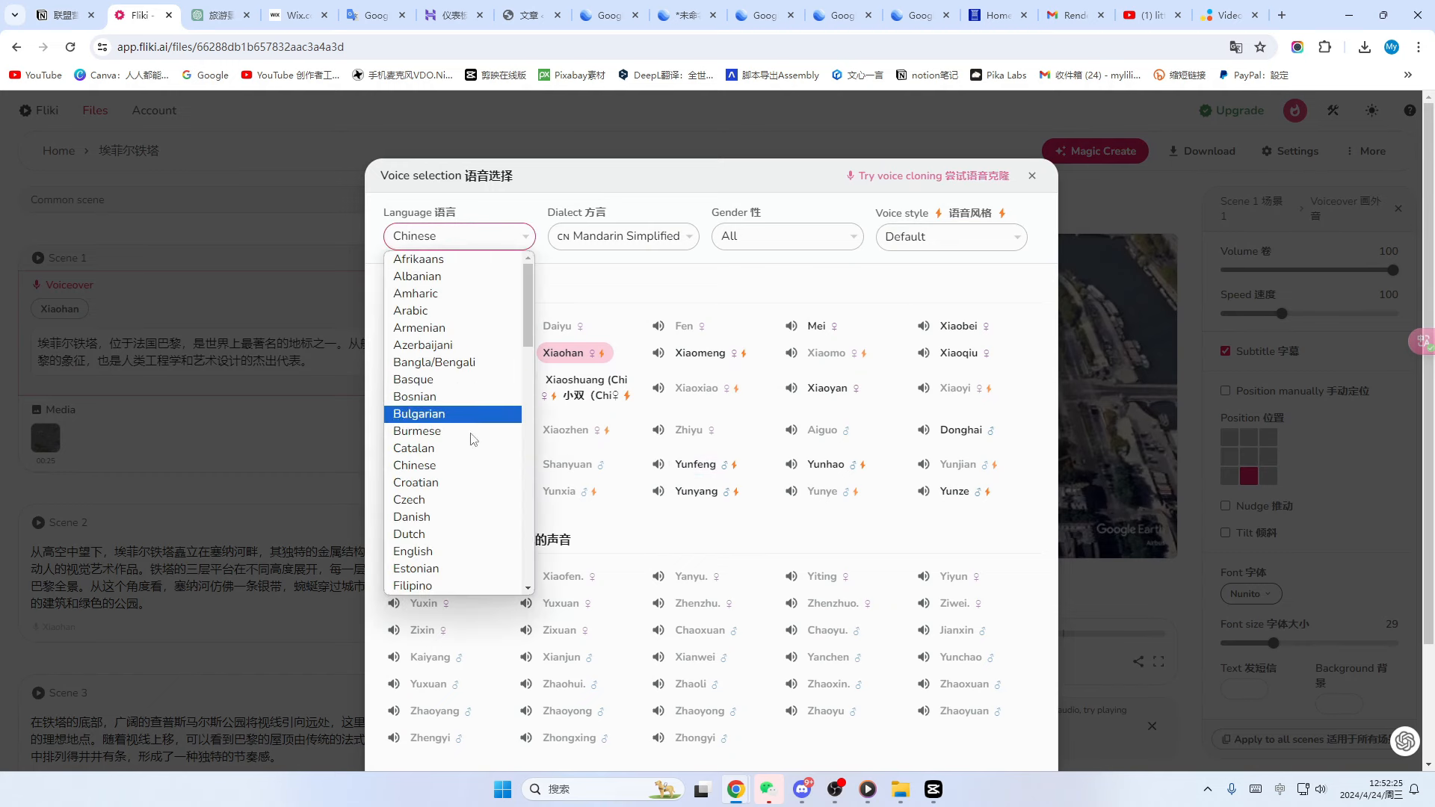
click(428, 466)
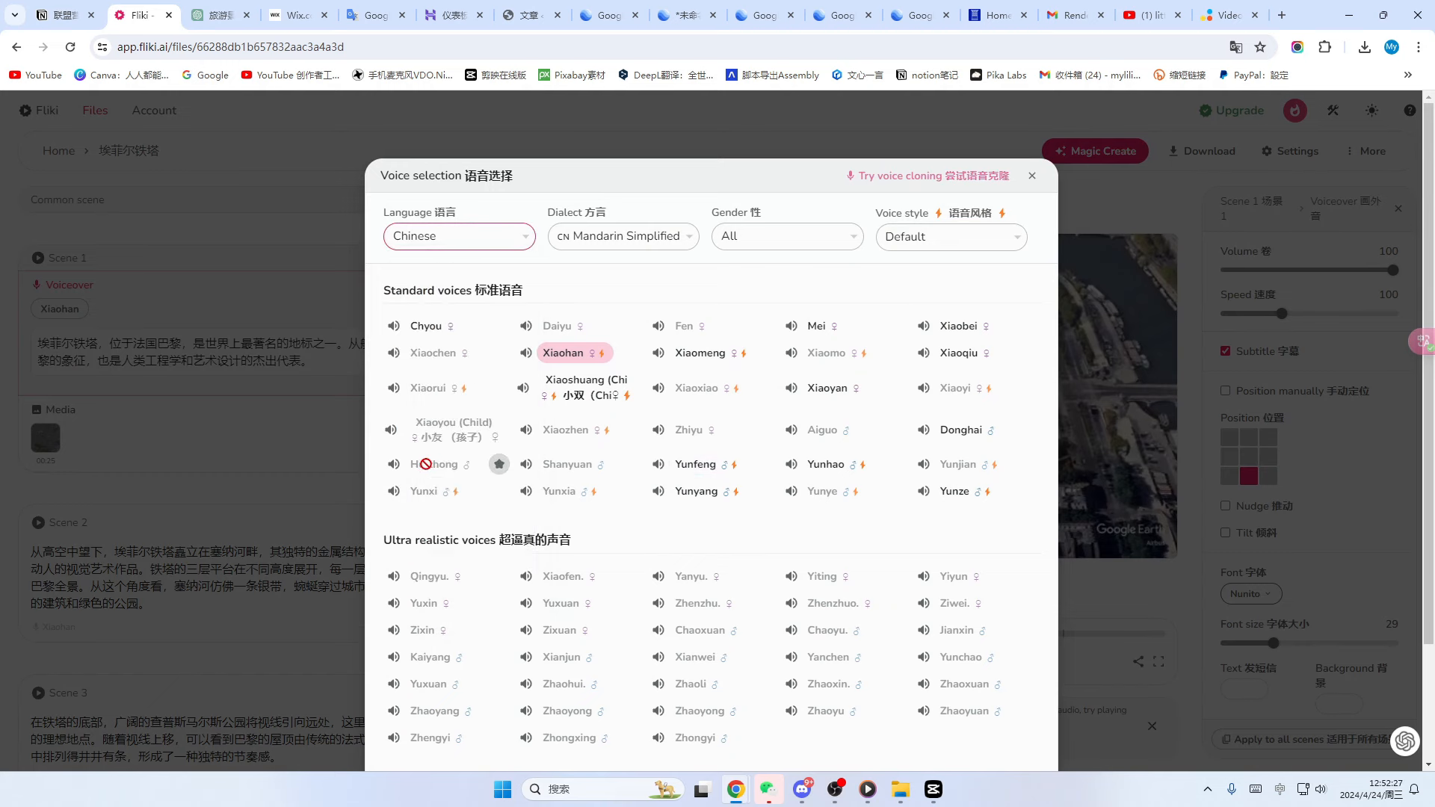
- Listen to samples of the Xiaomeng, Yunhao and Yunfeng standard voices
scroll(764, 378, down, 3)
scroll(633, 511, up, 2)
click(658, 353)
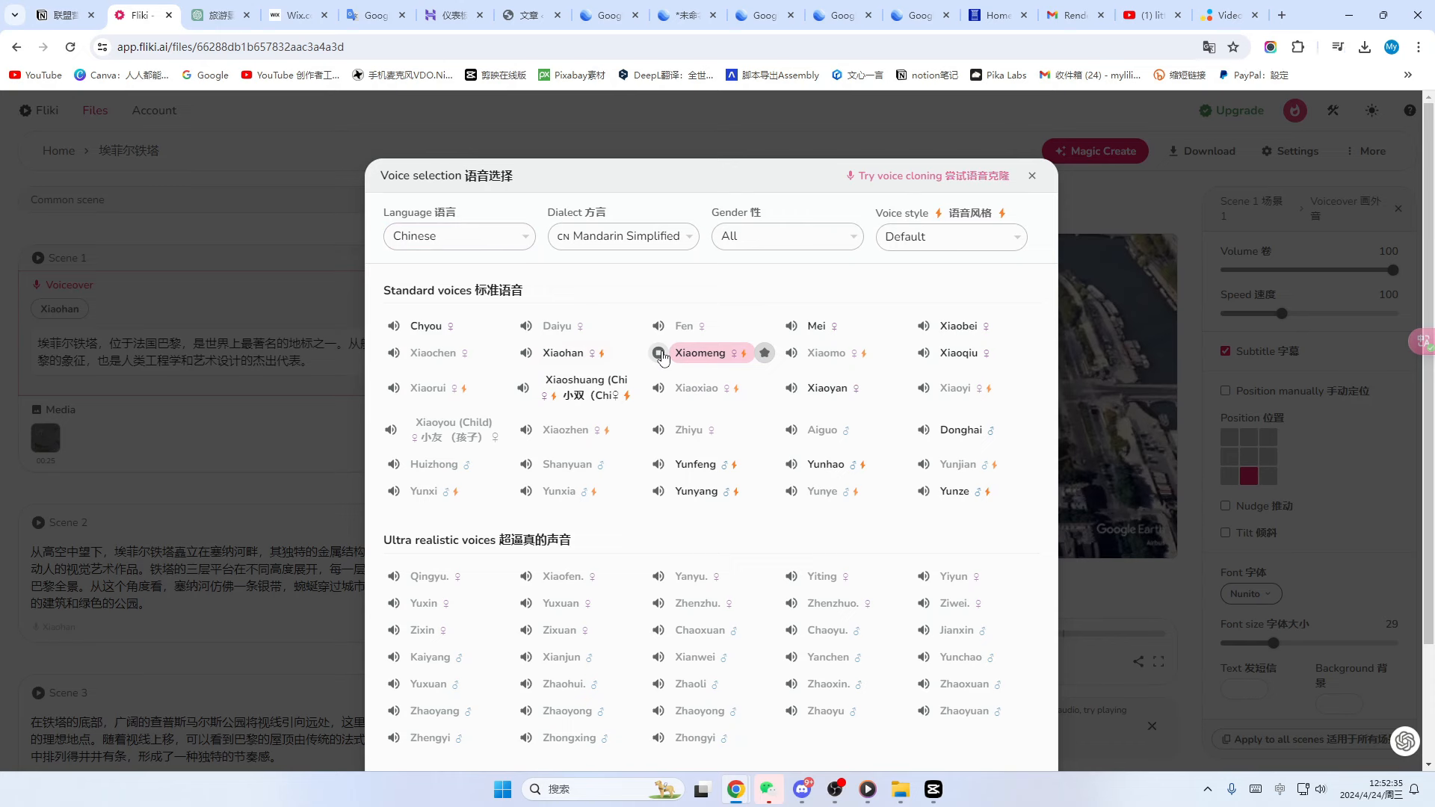
click(791, 464)
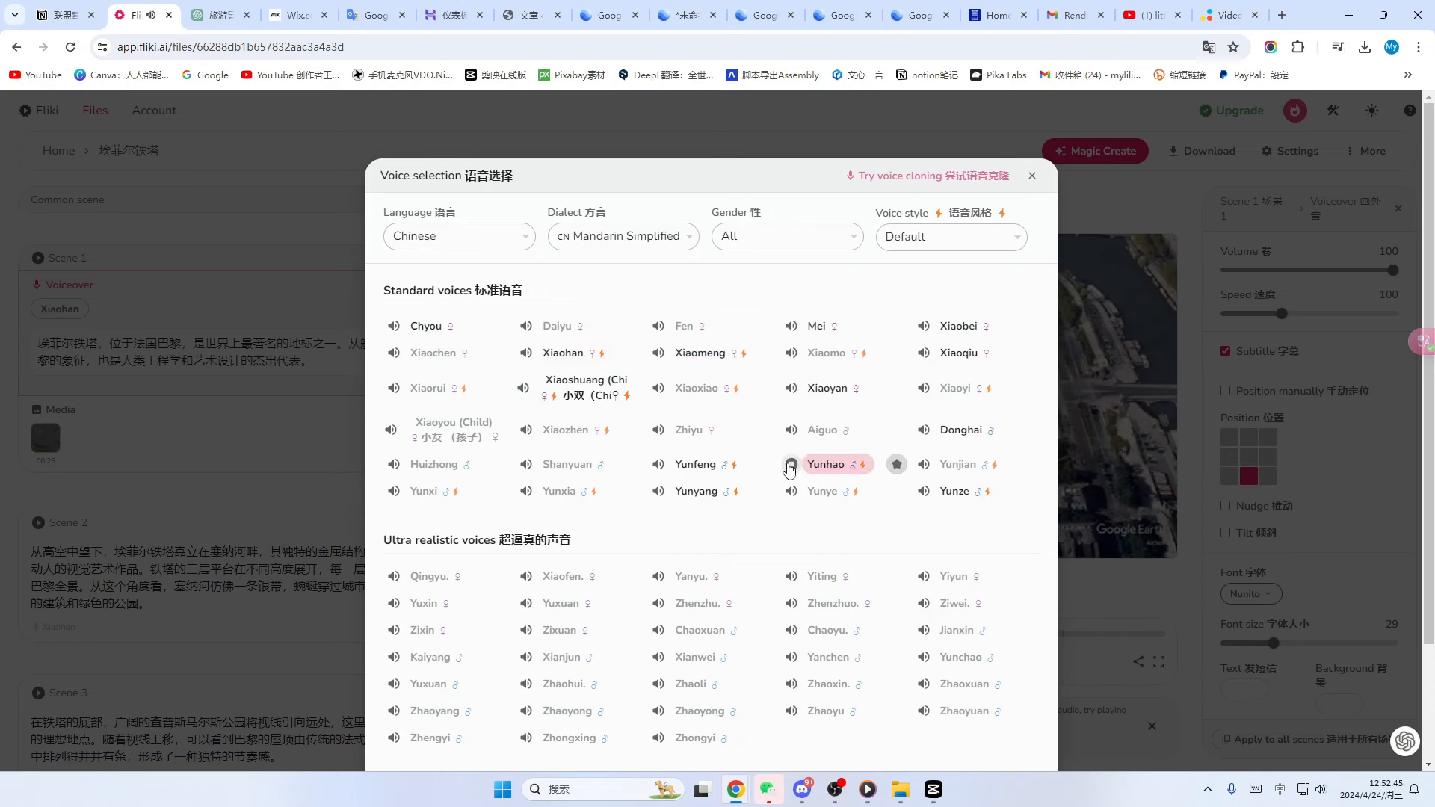
click(658, 465)
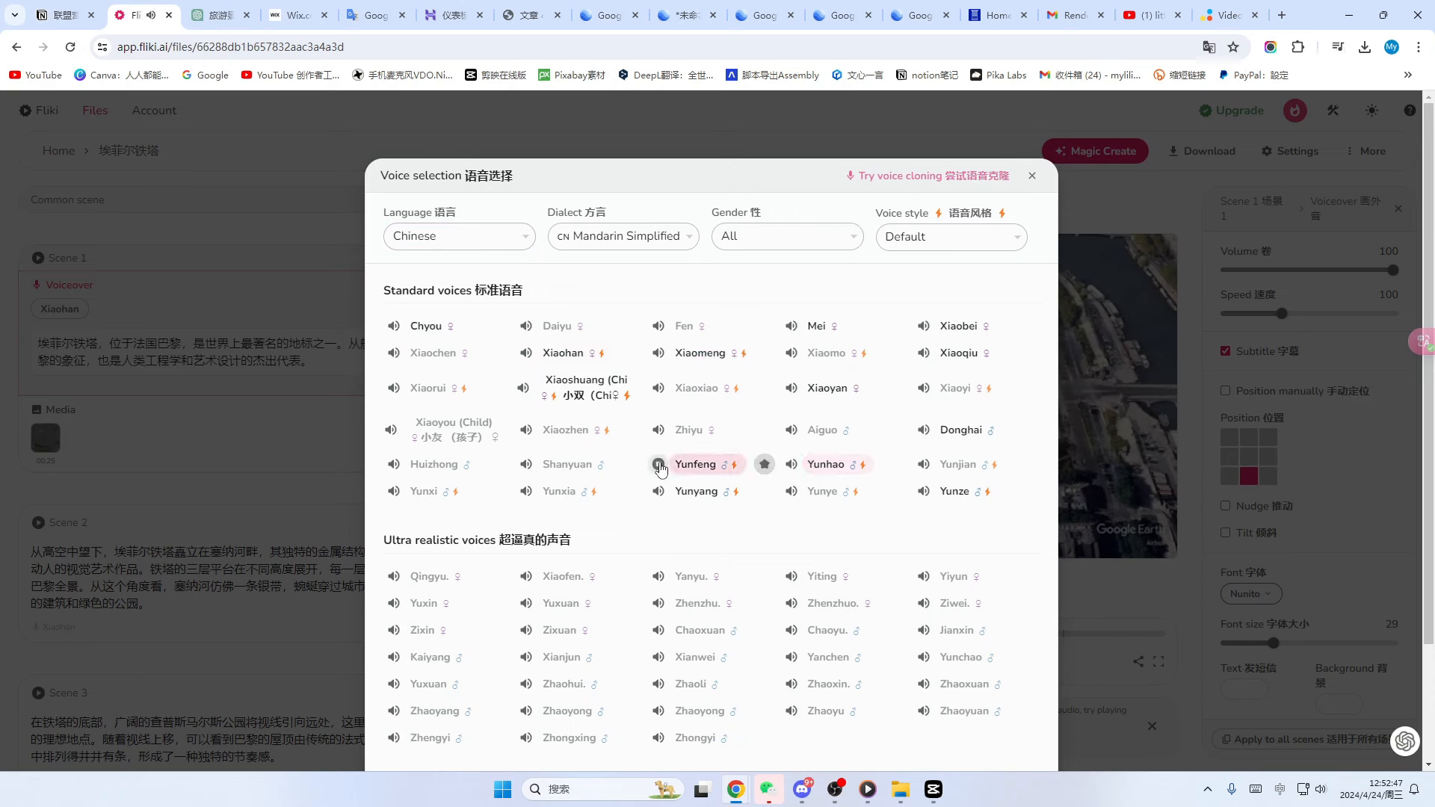
- Choose the Yunyang voice for the narration and apply it to all scenes
click(658, 492)
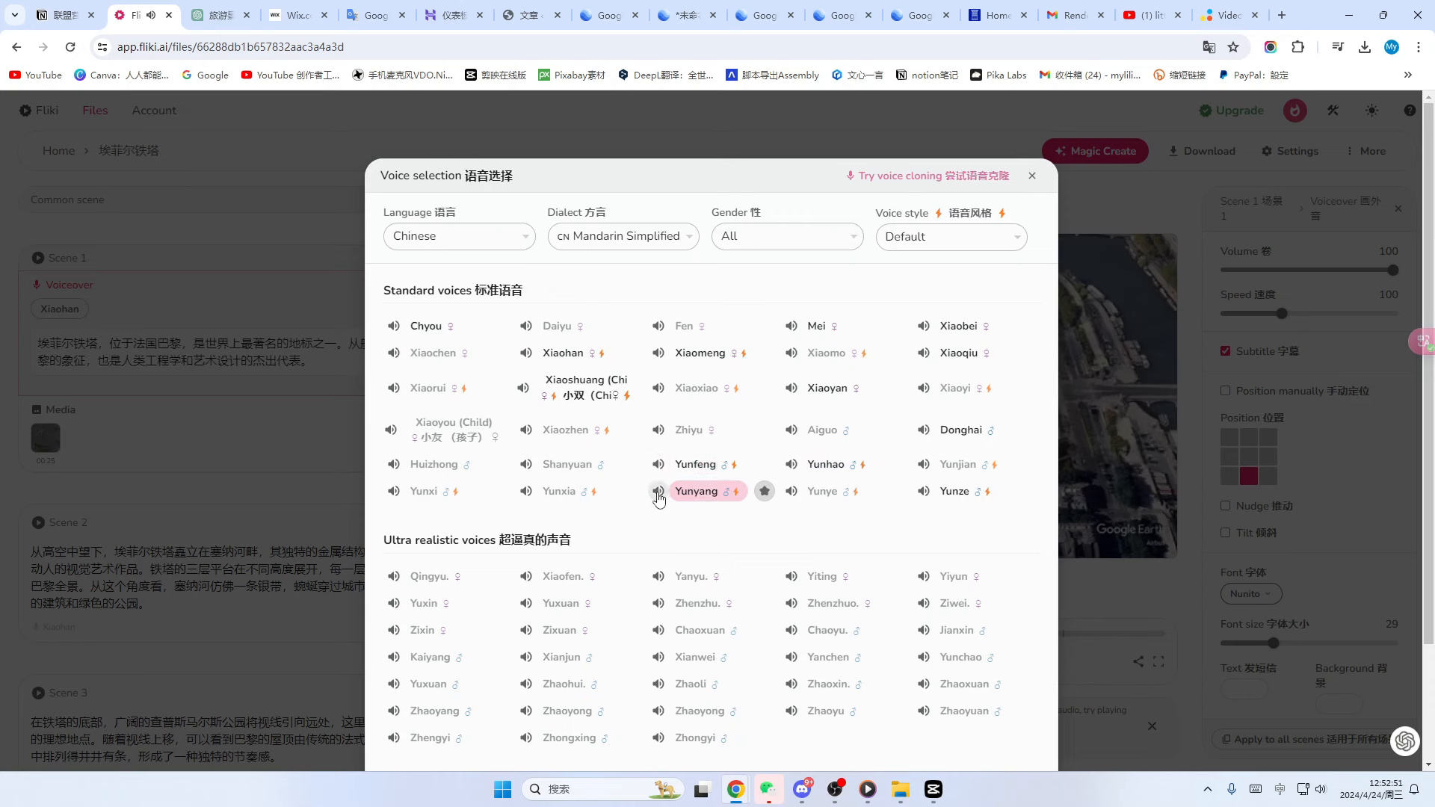
scroll(692, 556, down, 2)
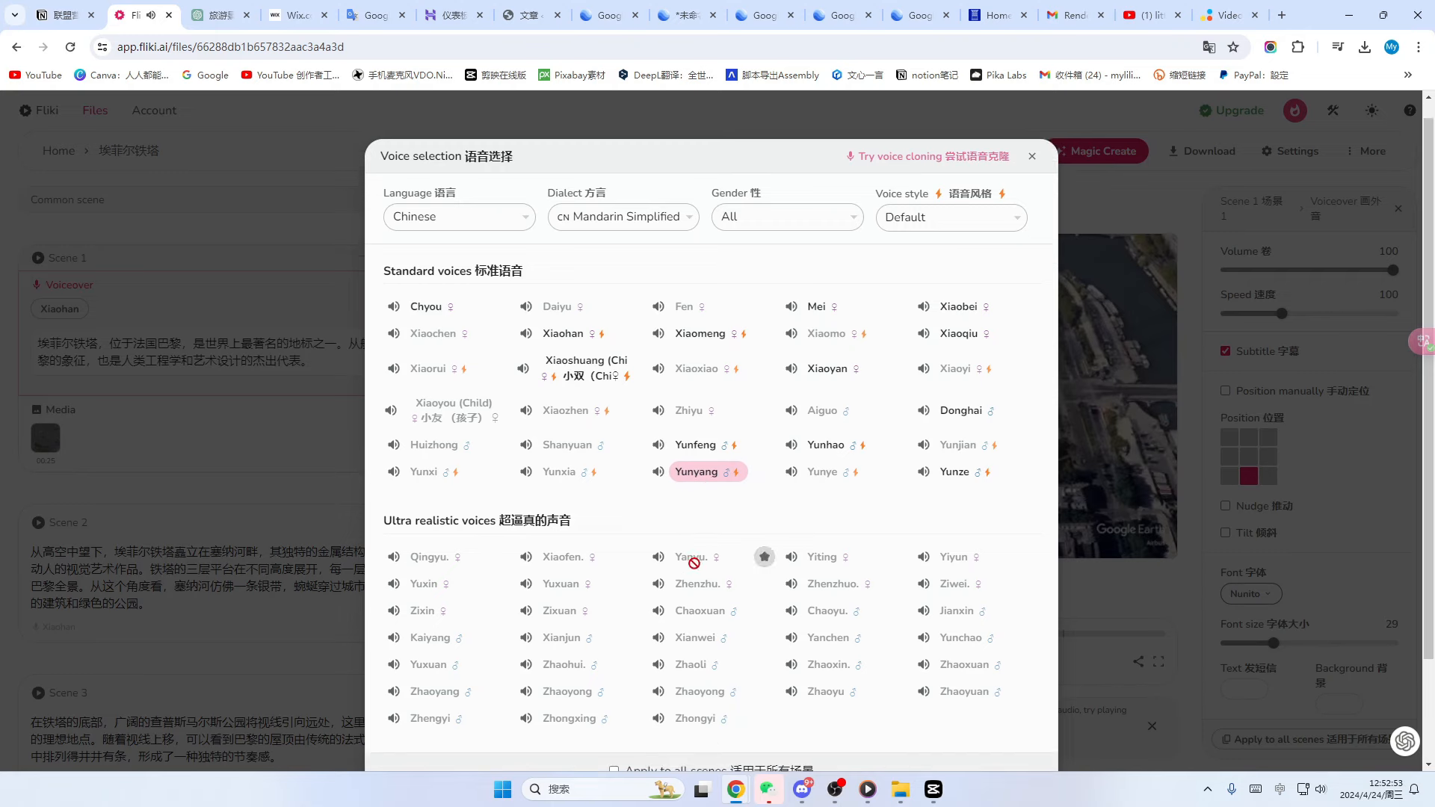
click(615, 647)
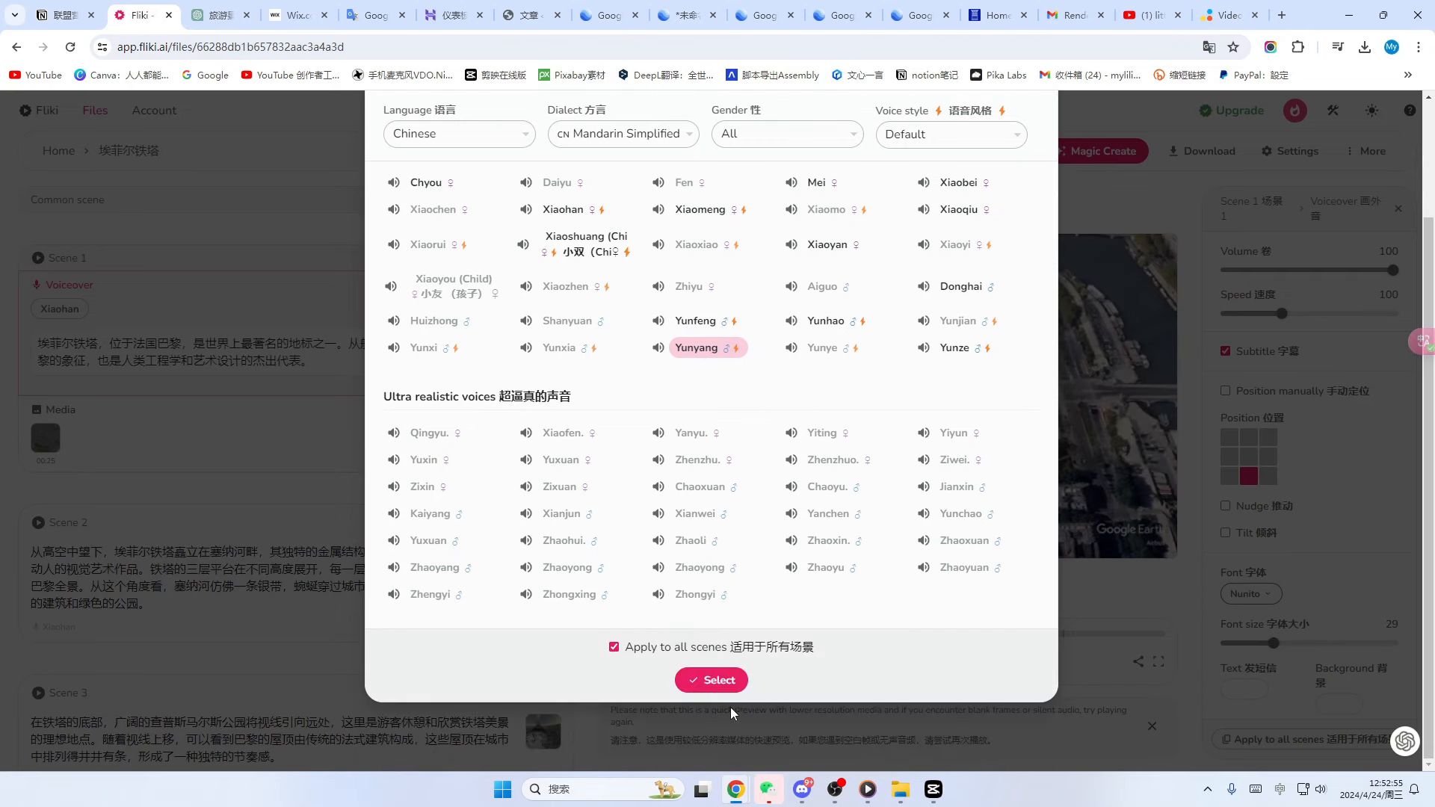
click(719, 680)
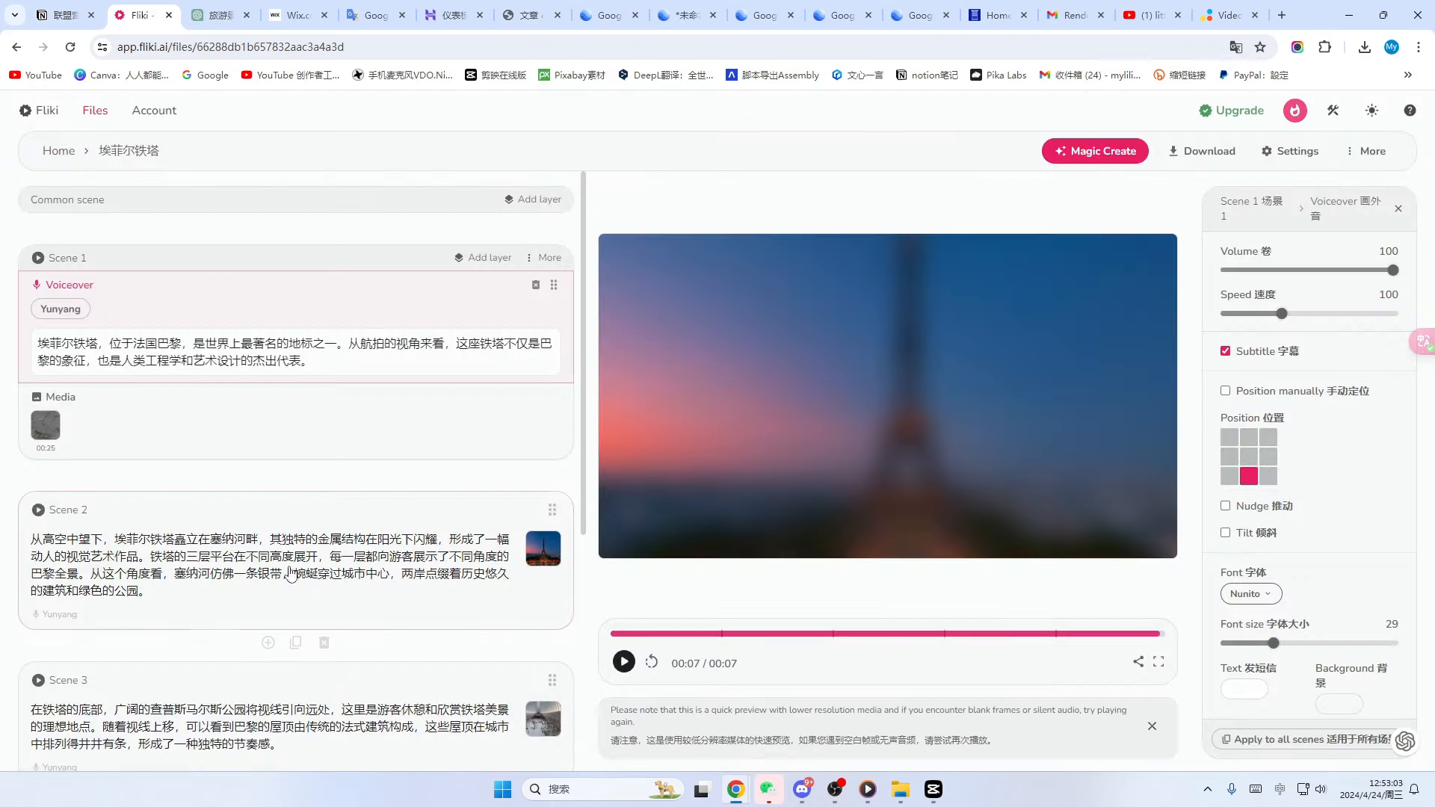
- Add a Background Audio layer to the common scene using the Music Style_ Mysterious and Ancient track
scroll(336, 463, down, 1)
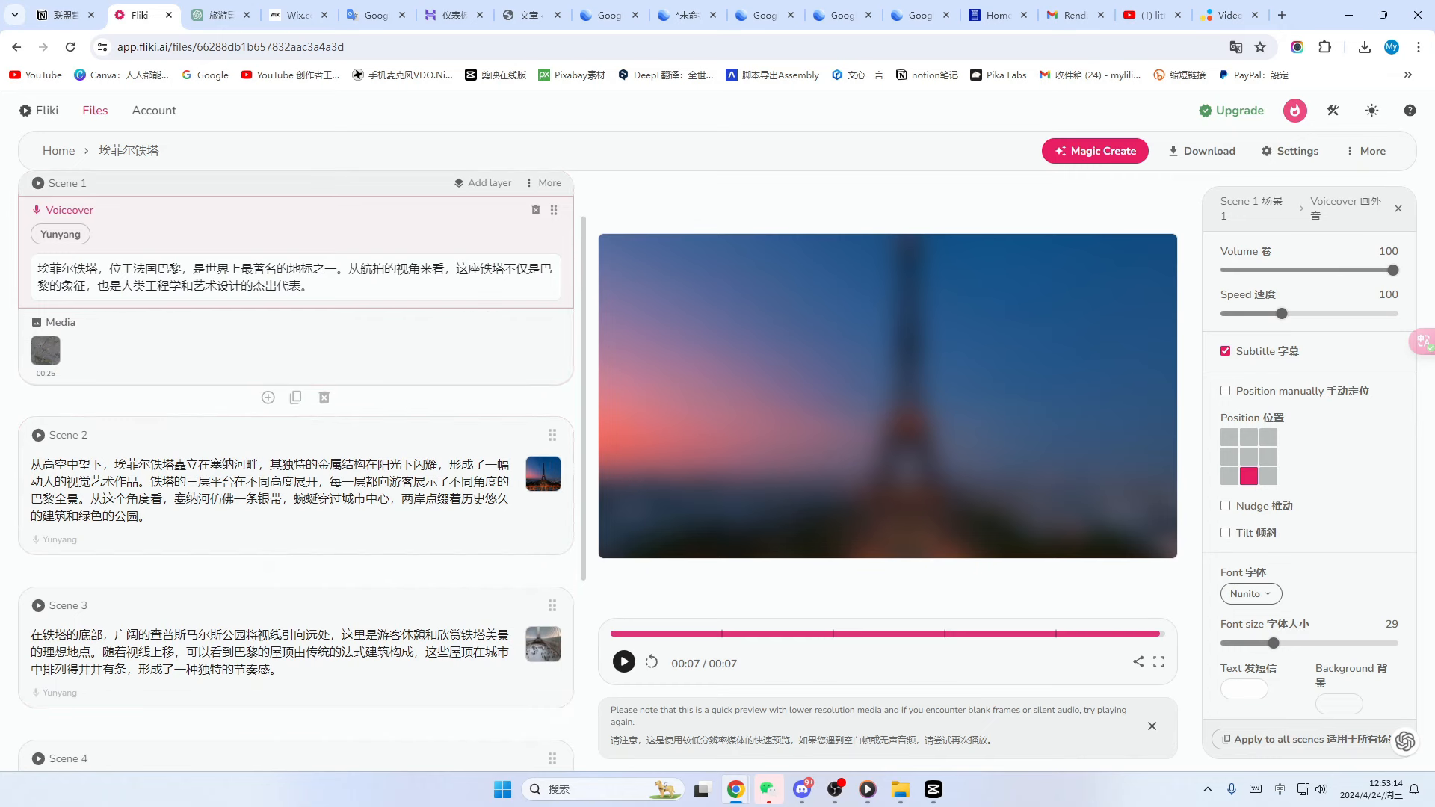
scroll(136, 338, up, 1)
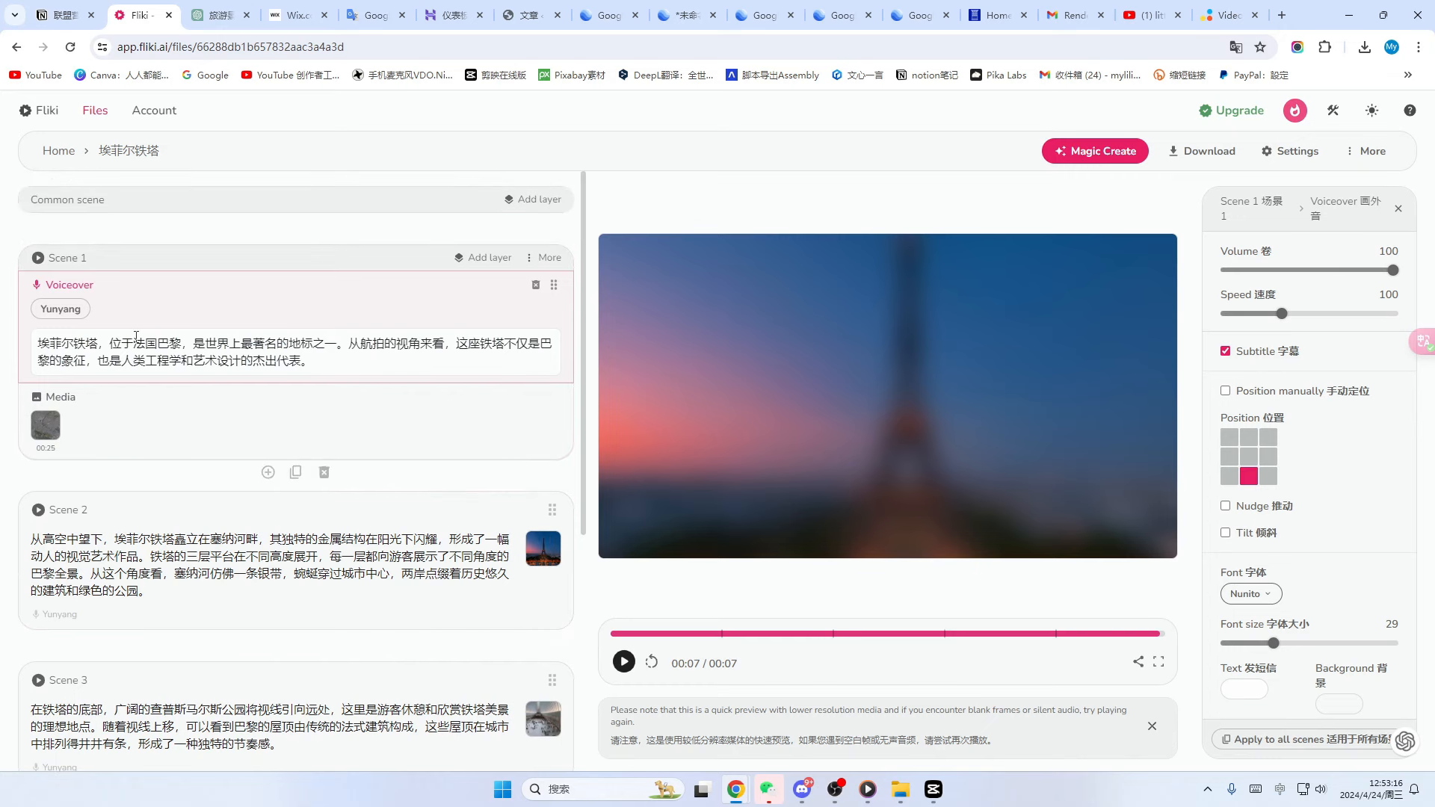
mouse_move(105, 212)
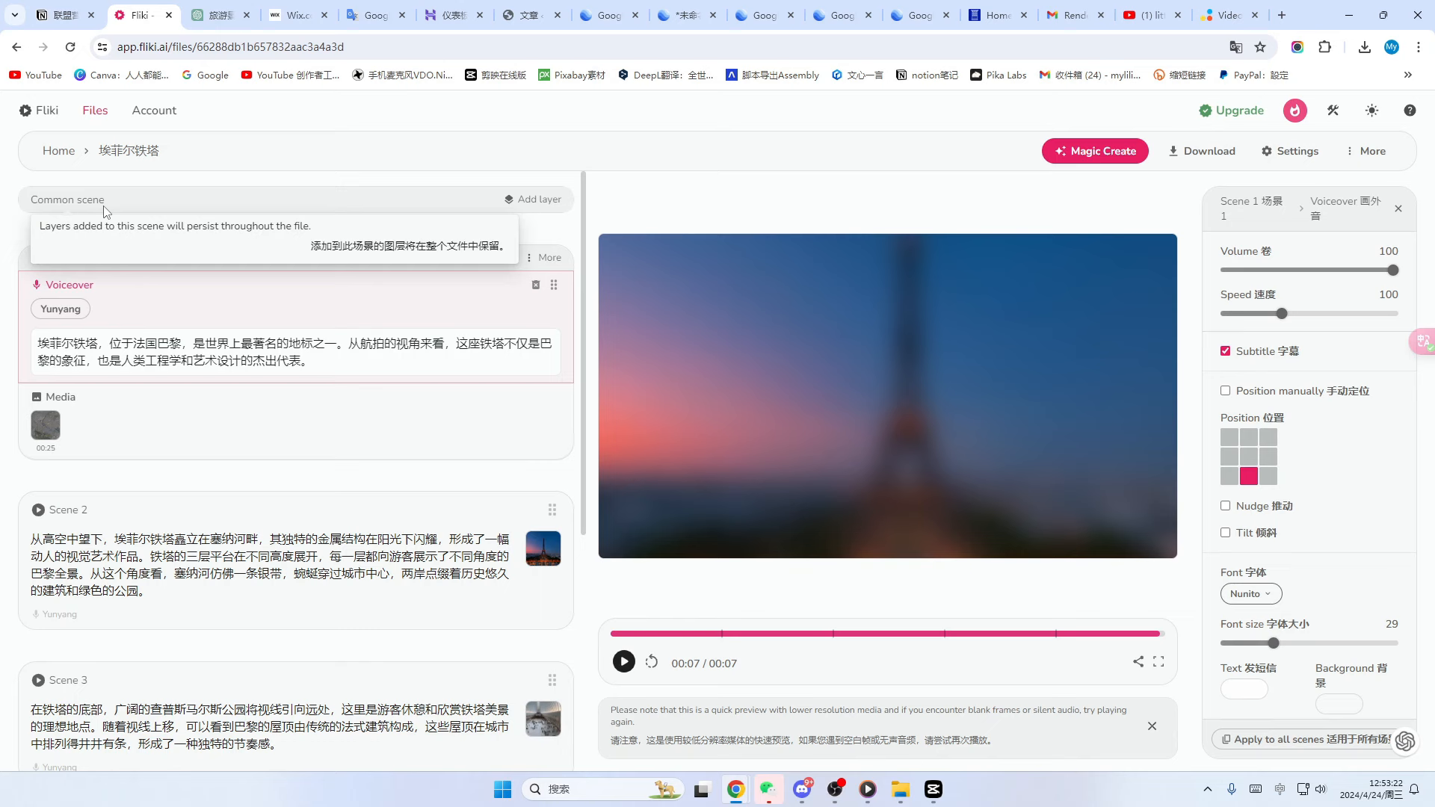
click(538, 199)
click(508, 342)
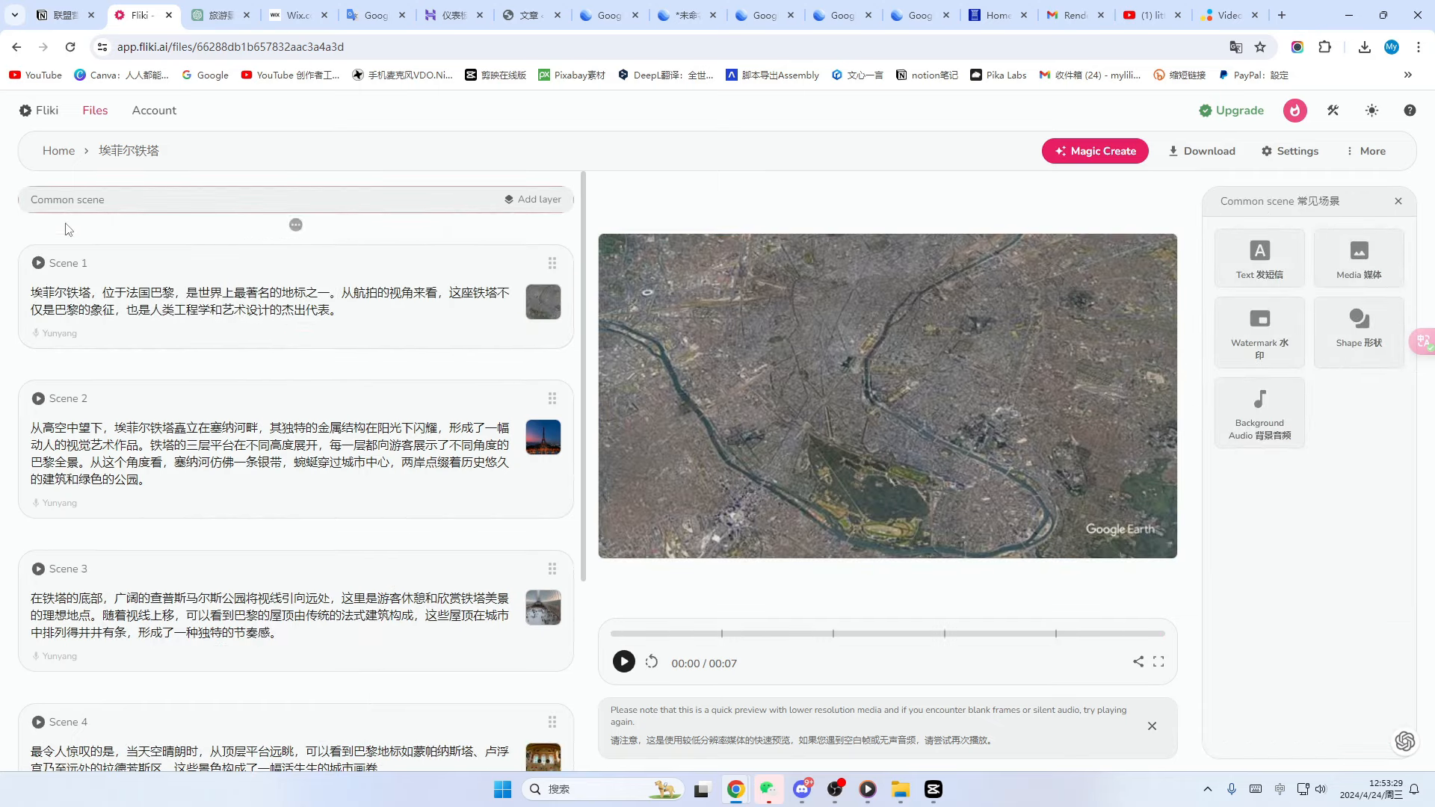
click(66, 249)
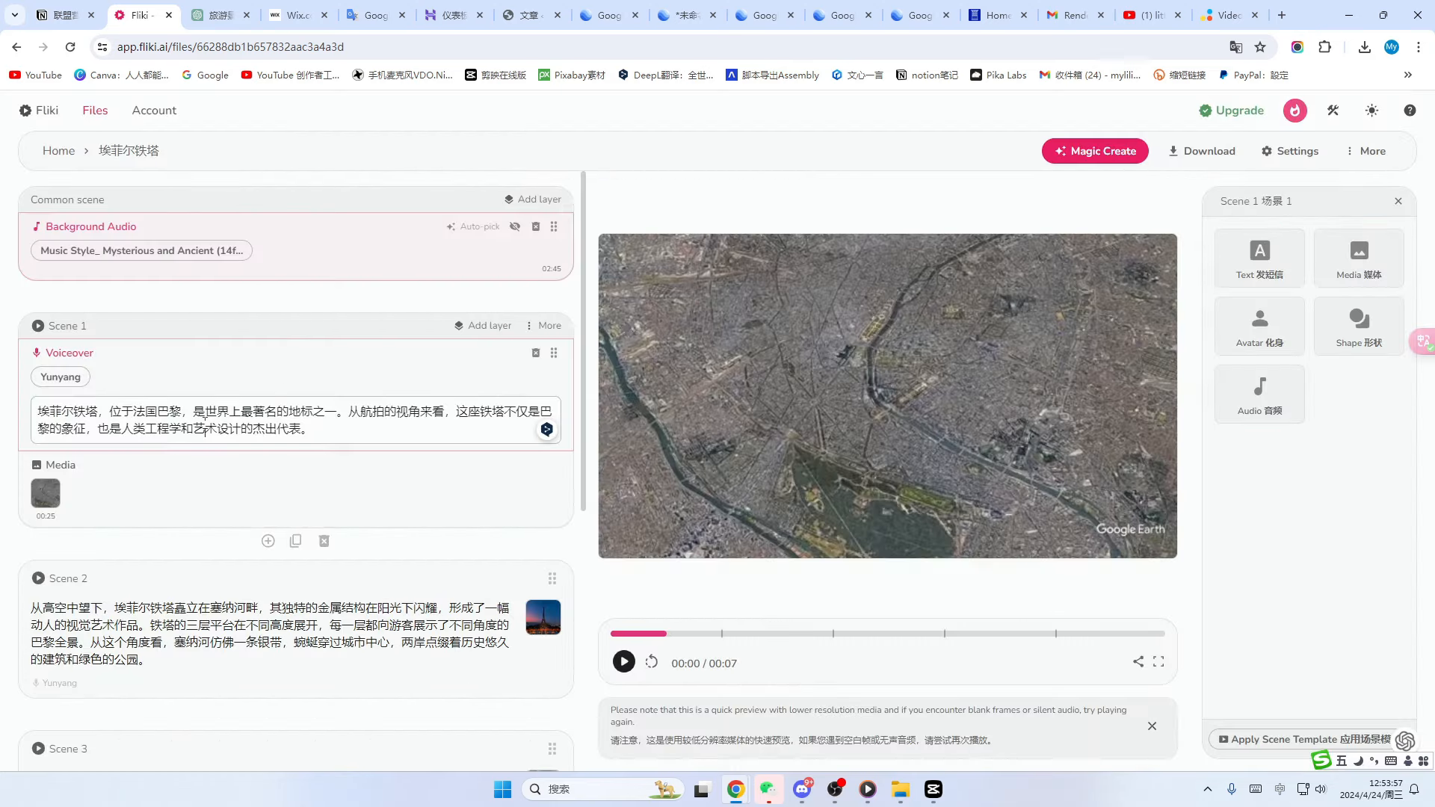
- Open Scene 1's voiceover settings, try the top-centre subtitle position, and set it back to bottom centre
click(204, 431)
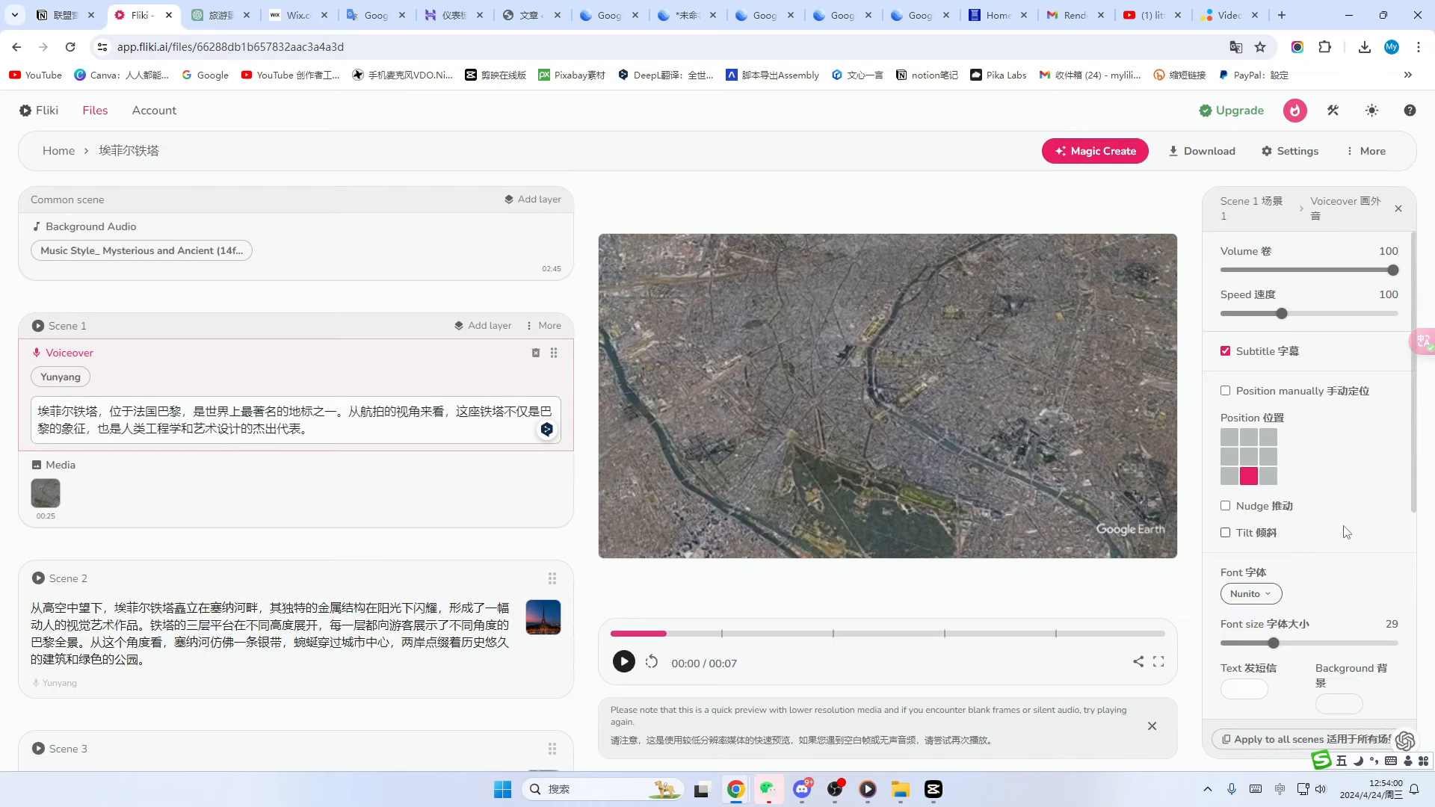
scroll(1303, 419, down, 1)
scroll(1306, 406, up, 1)
click(1248, 436)
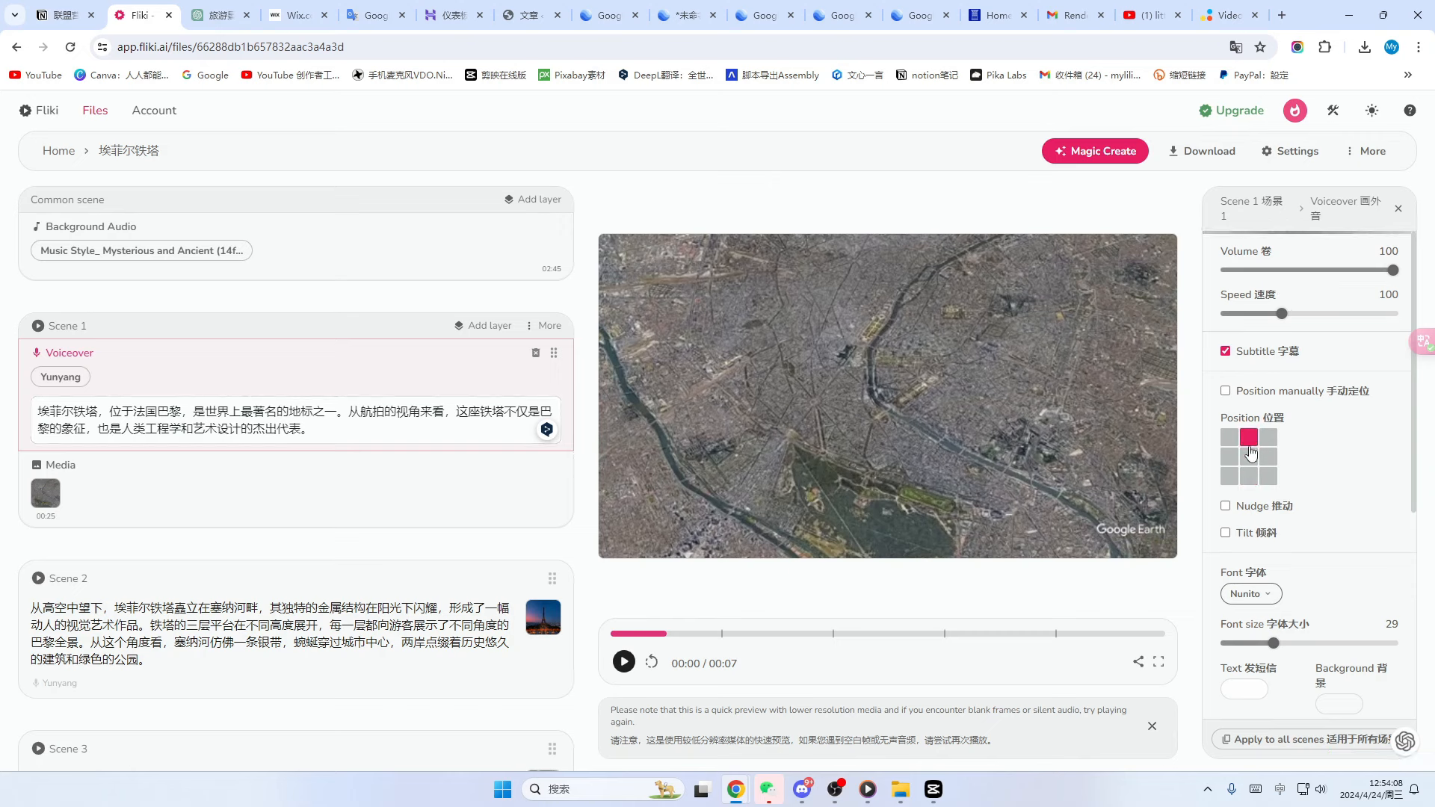
click(1247, 476)
click(1230, 476)
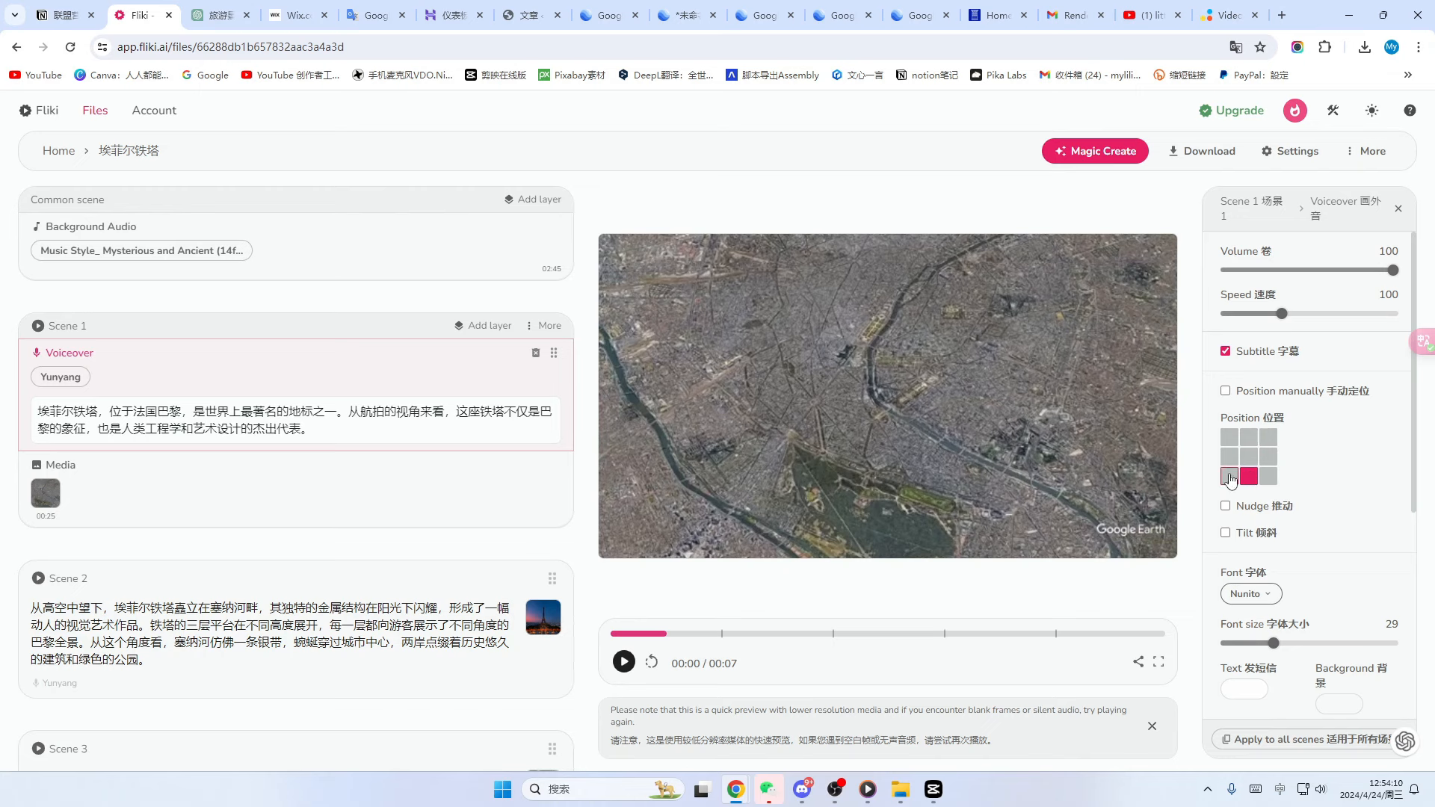
click(1248, 476)
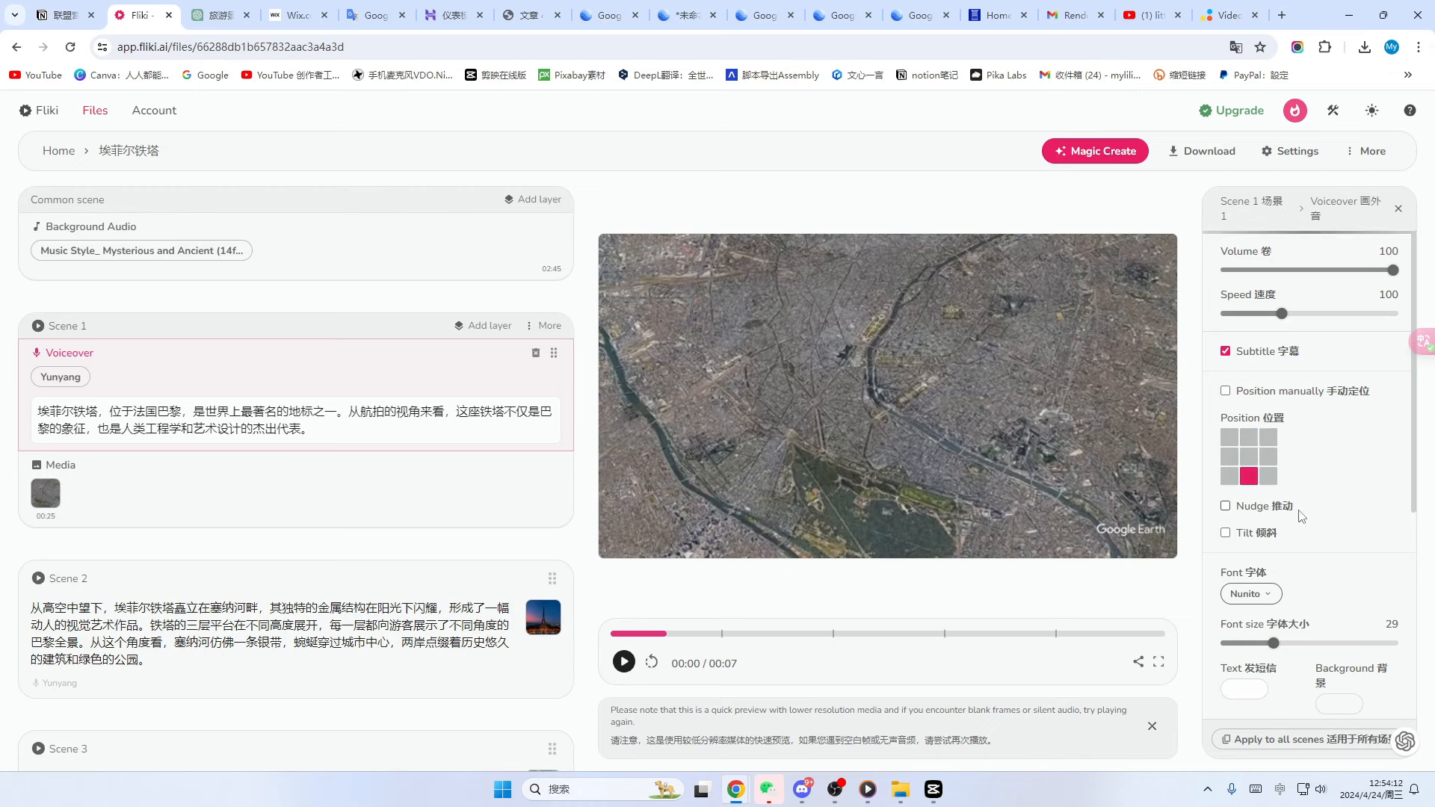
- Review Scene 1's subtitle font, effect and animation options, and apply the voiceover settings to all scenes
scroll(1253, 497, down, 2)
scroll(1300, 543, down, 2)
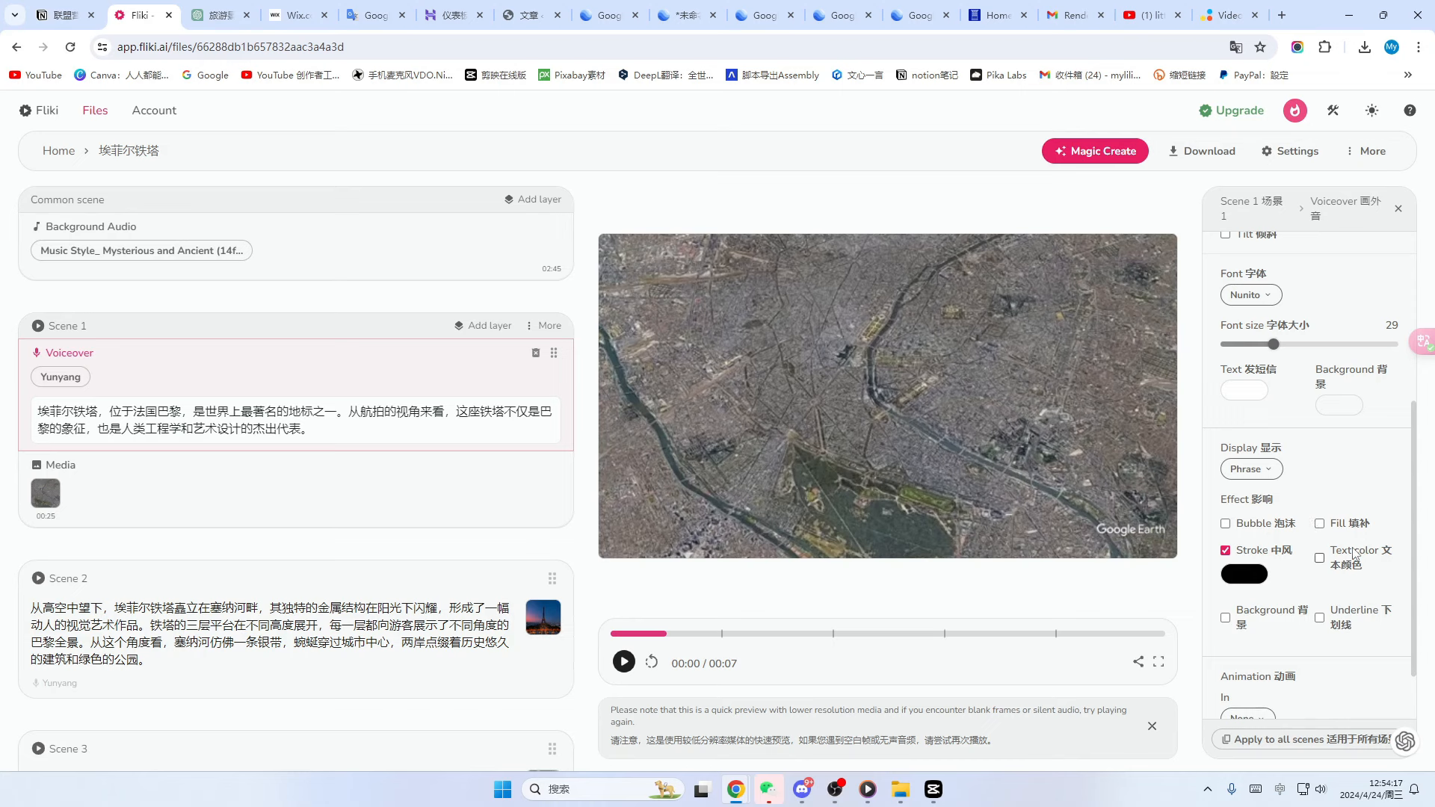
scroll(1323, 560, down, 1)
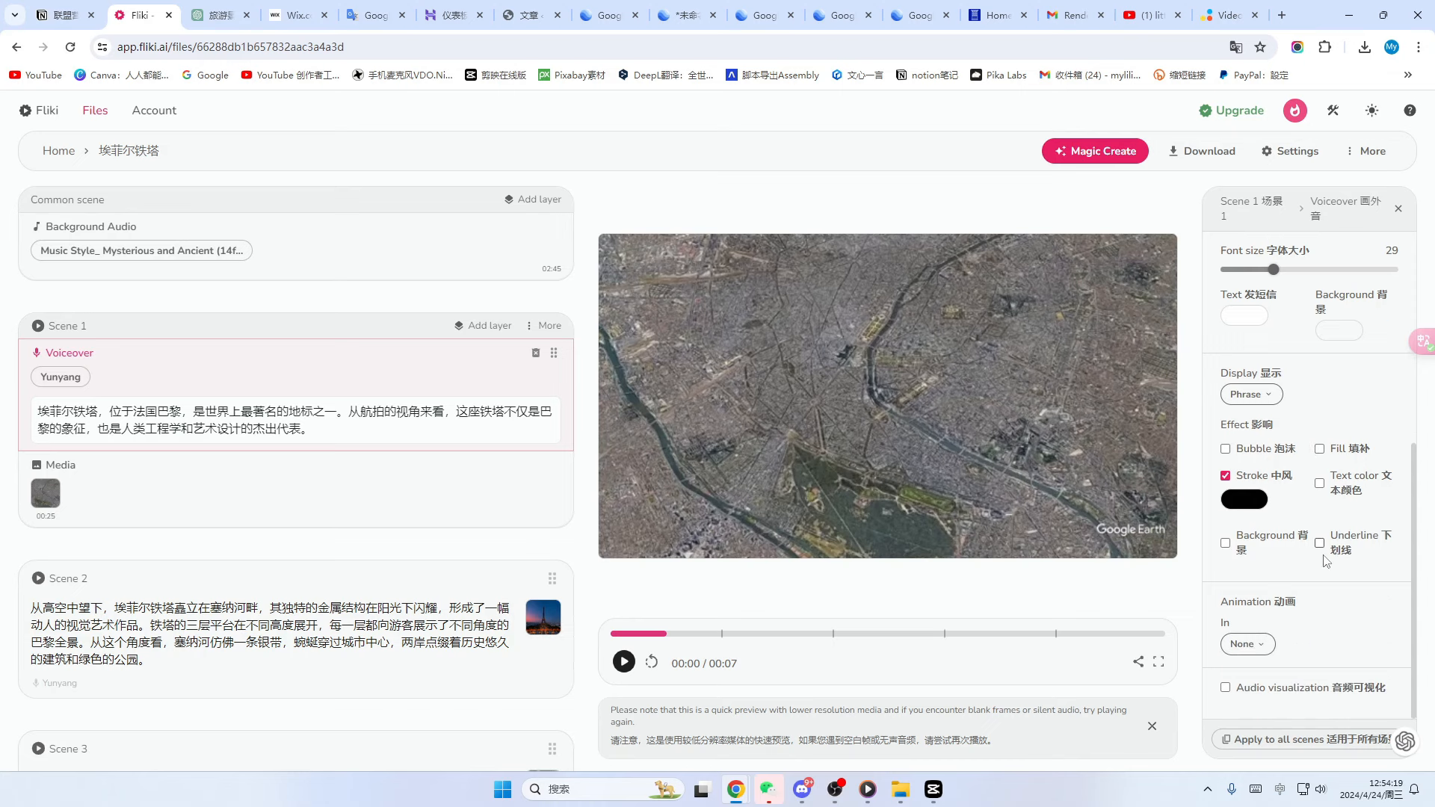
scroll(1270, 448, up, 4)
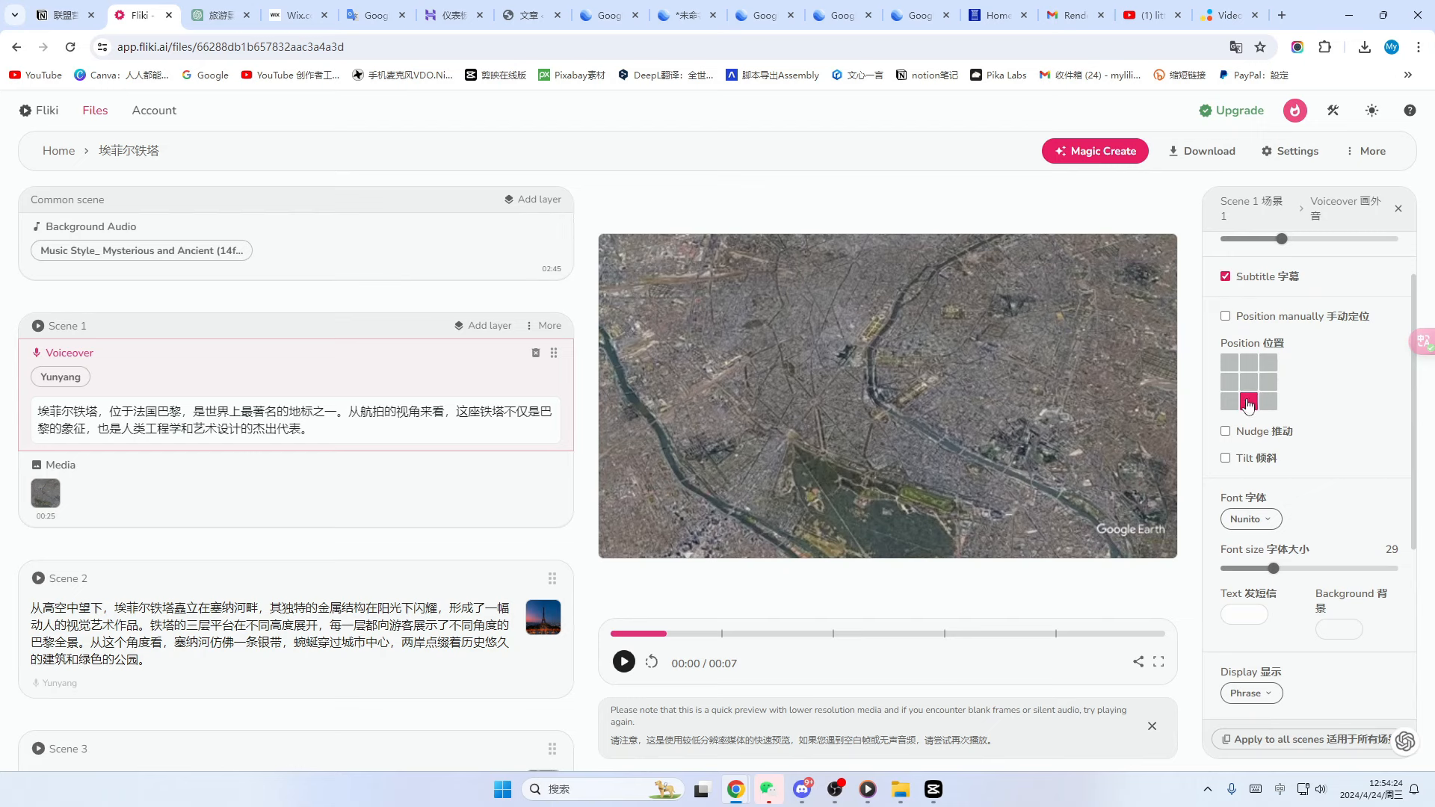
scroll(1255, 418, down, 4)
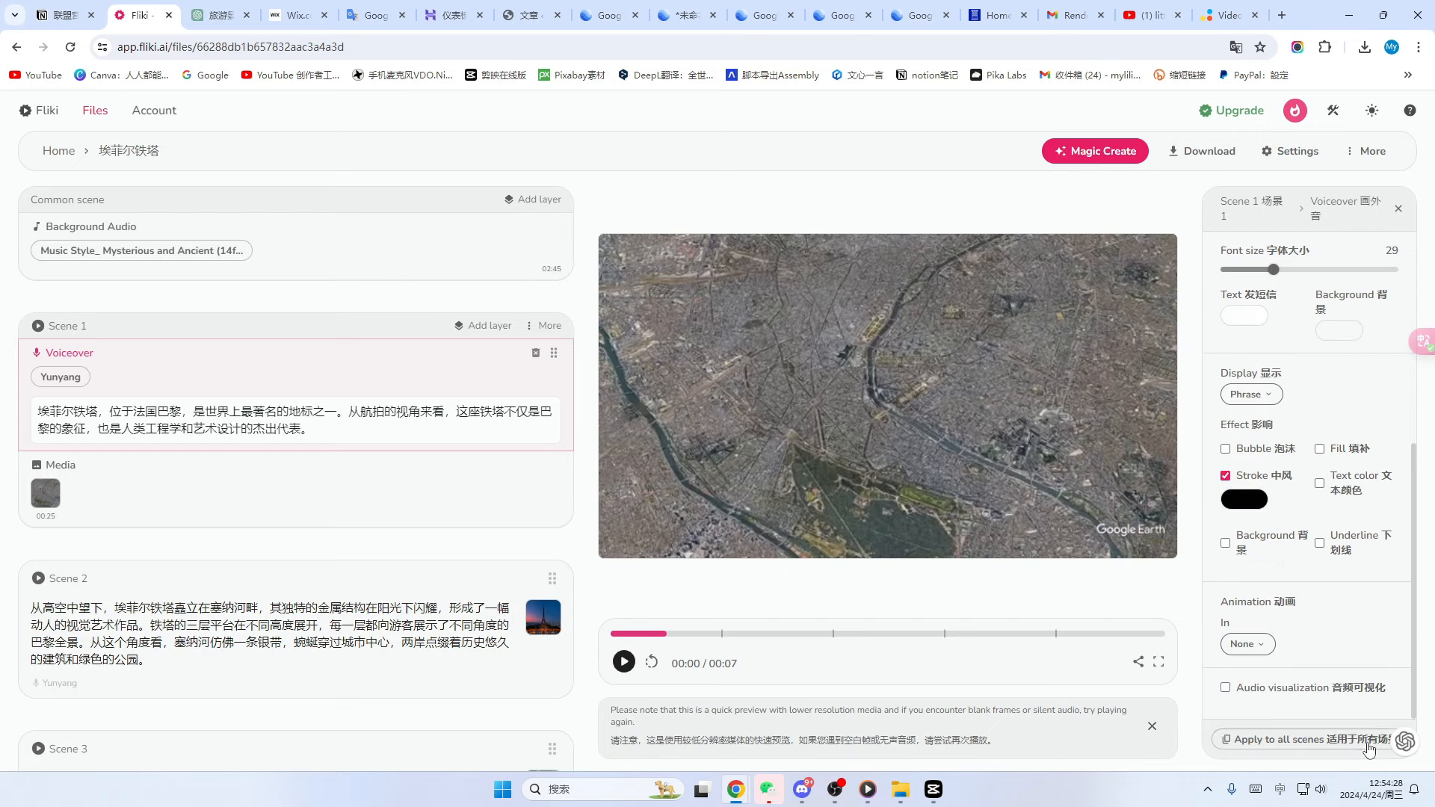
click(1315, 743)
click(684, 285)
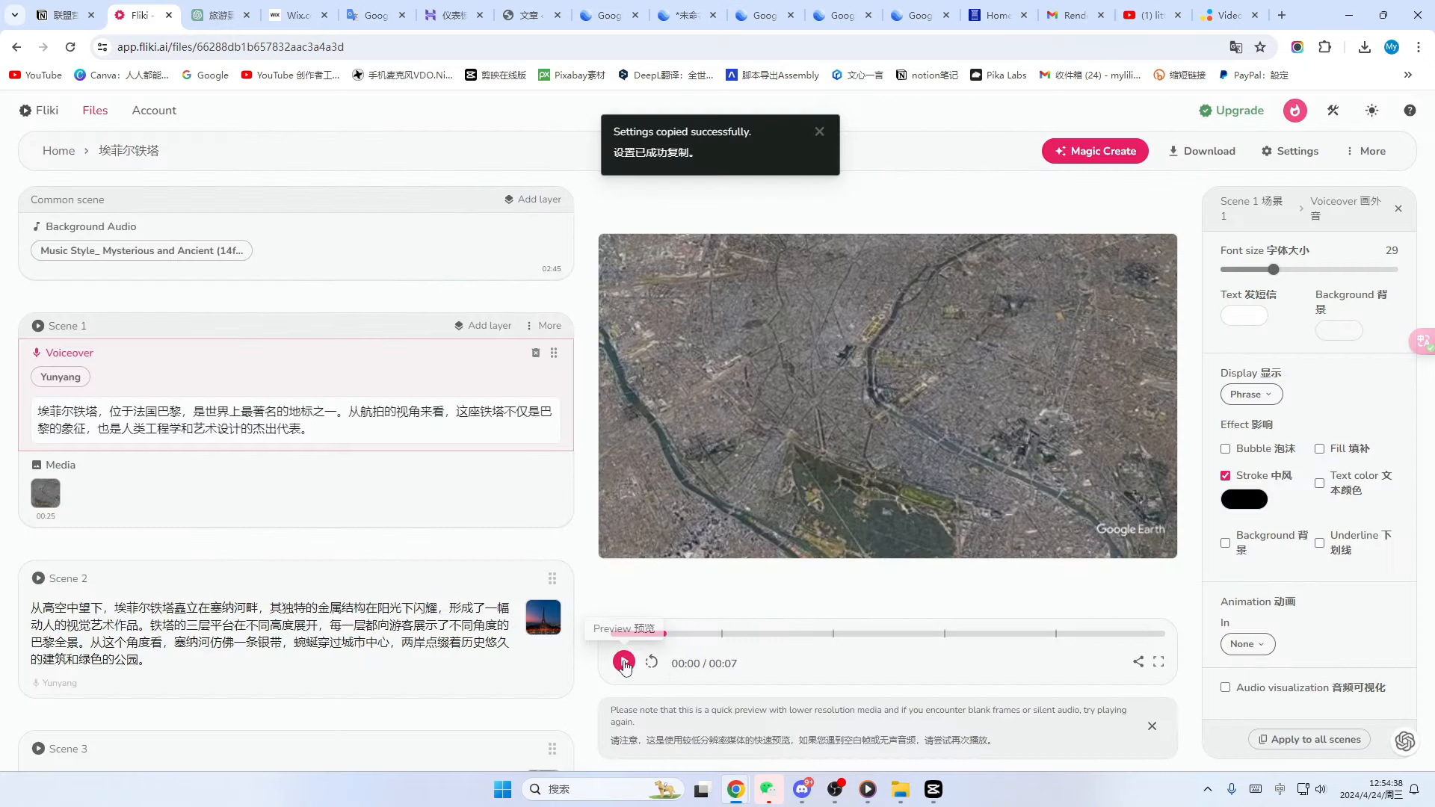
- Watch the narrated Eiffel Tower video in the enlarged preview and return to the editor
click(1158, 663)
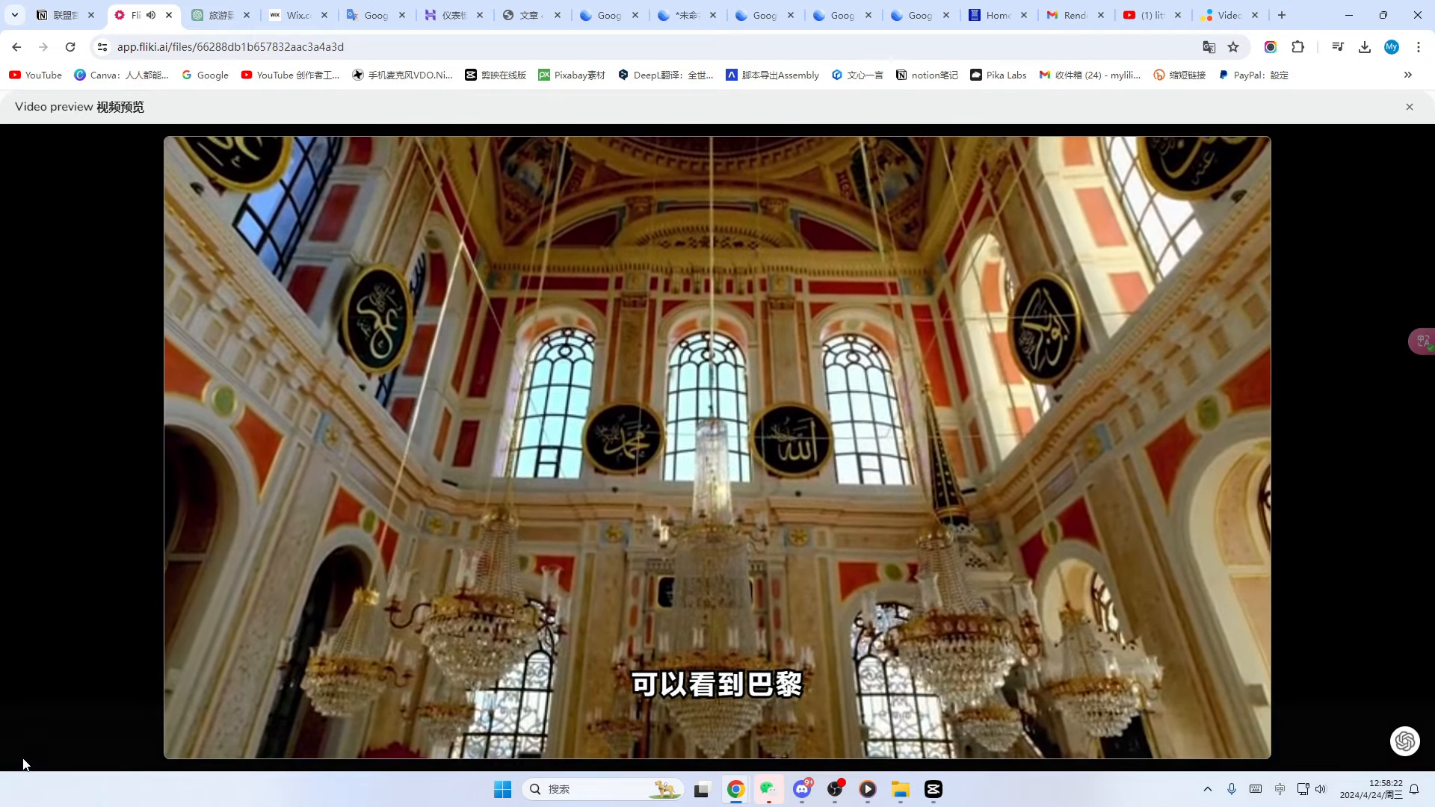
mouse_move(29, 756)
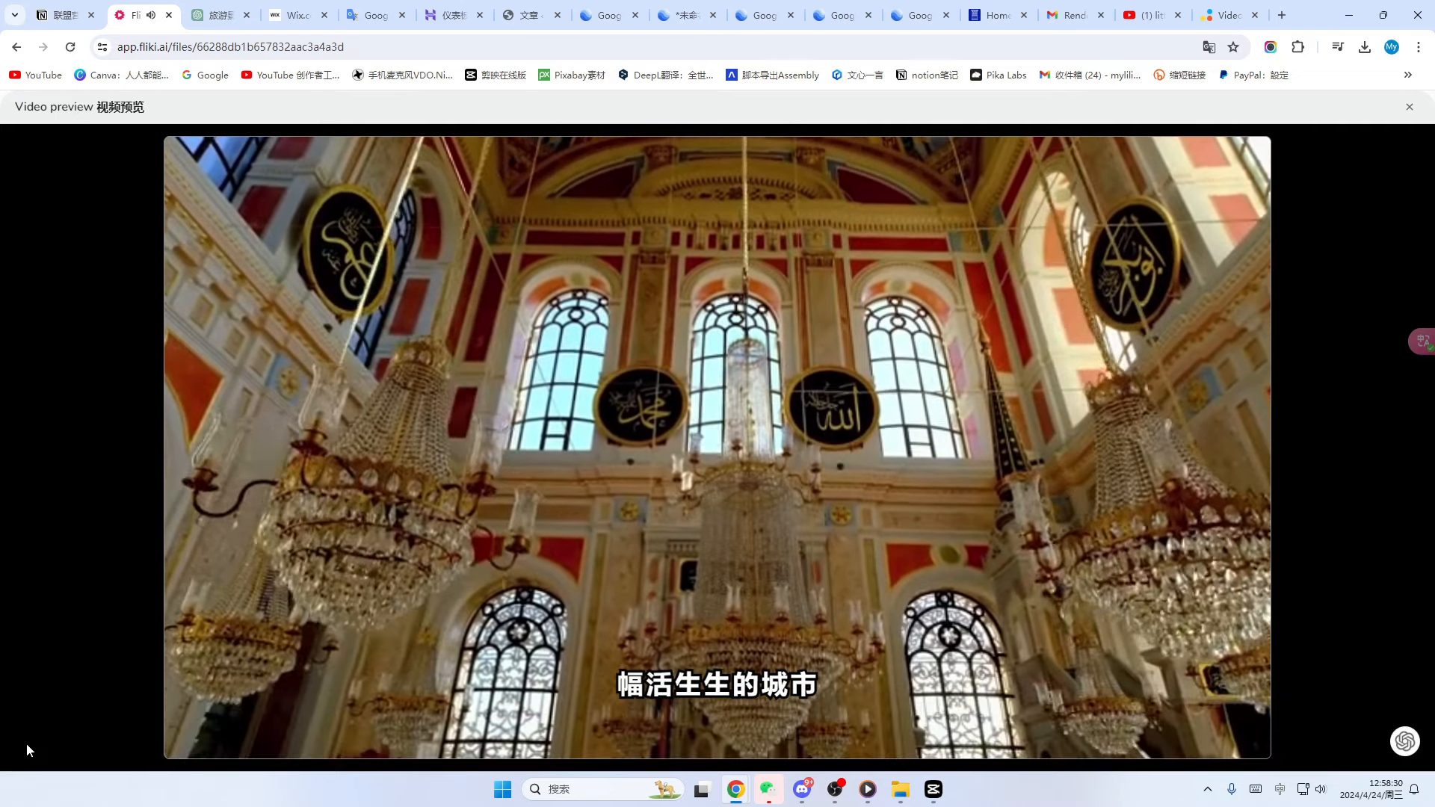
click(25, 747)
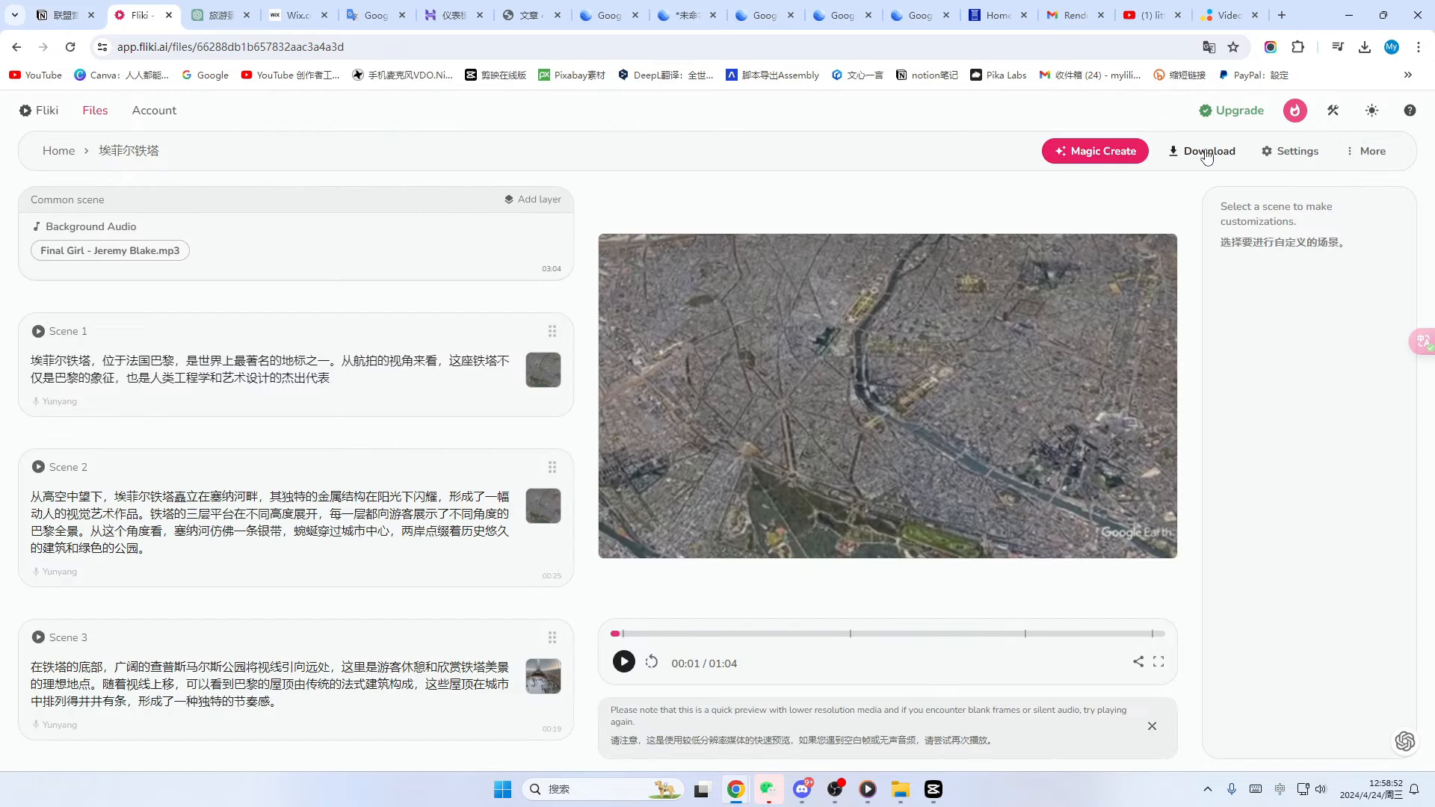
- Start exporting the video at 720p resolution in mp4 format
click(1205, 152)
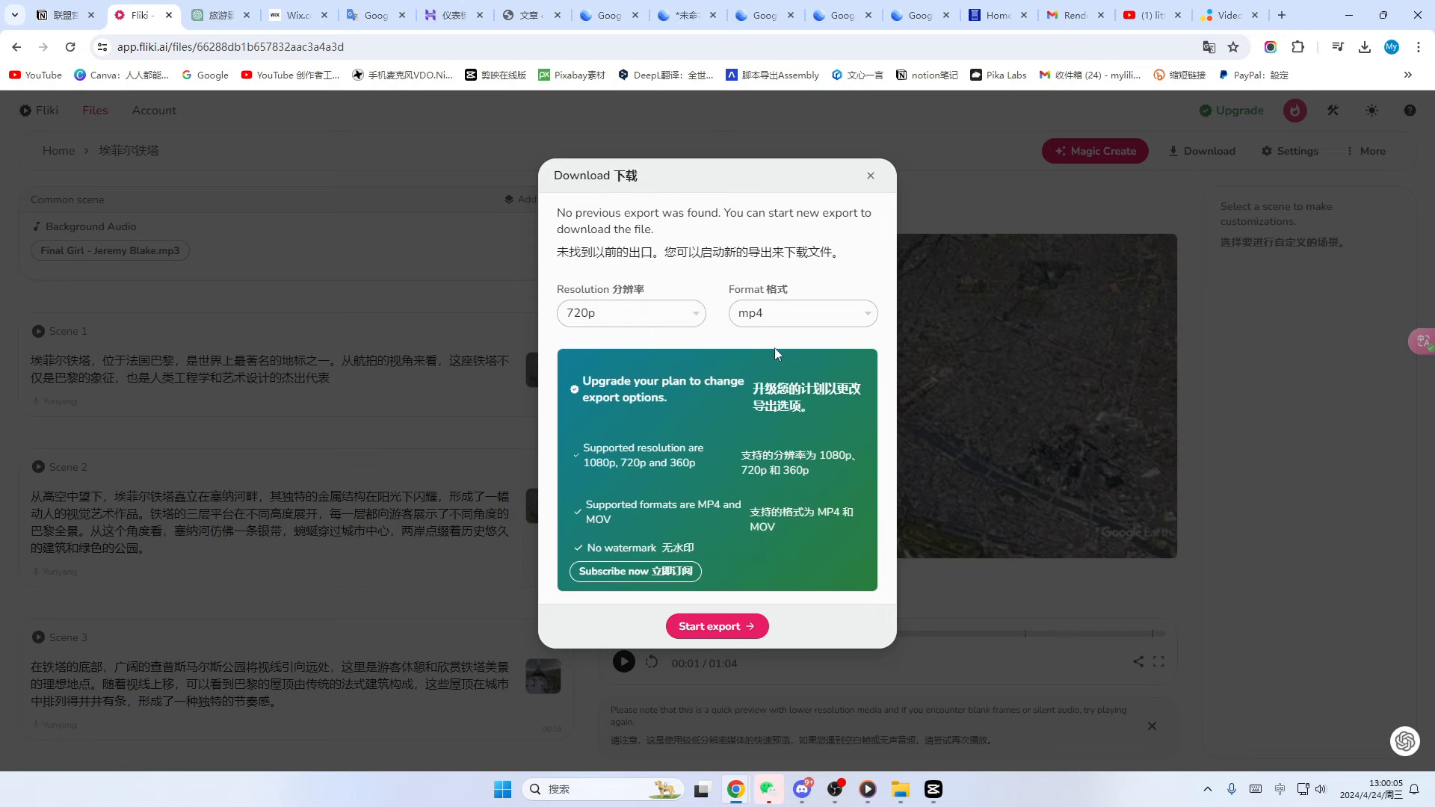
click(701, 315)
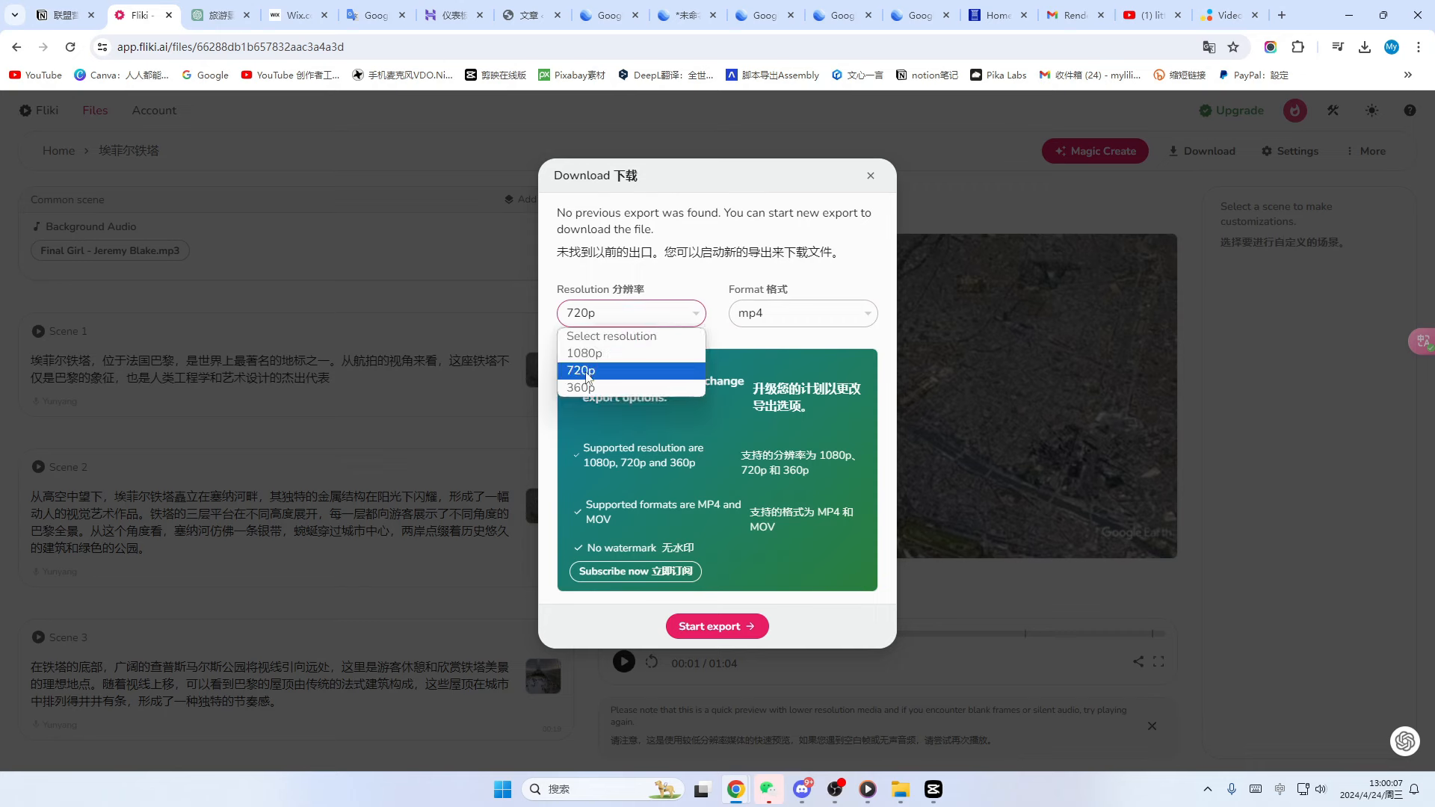
click(734, 337)
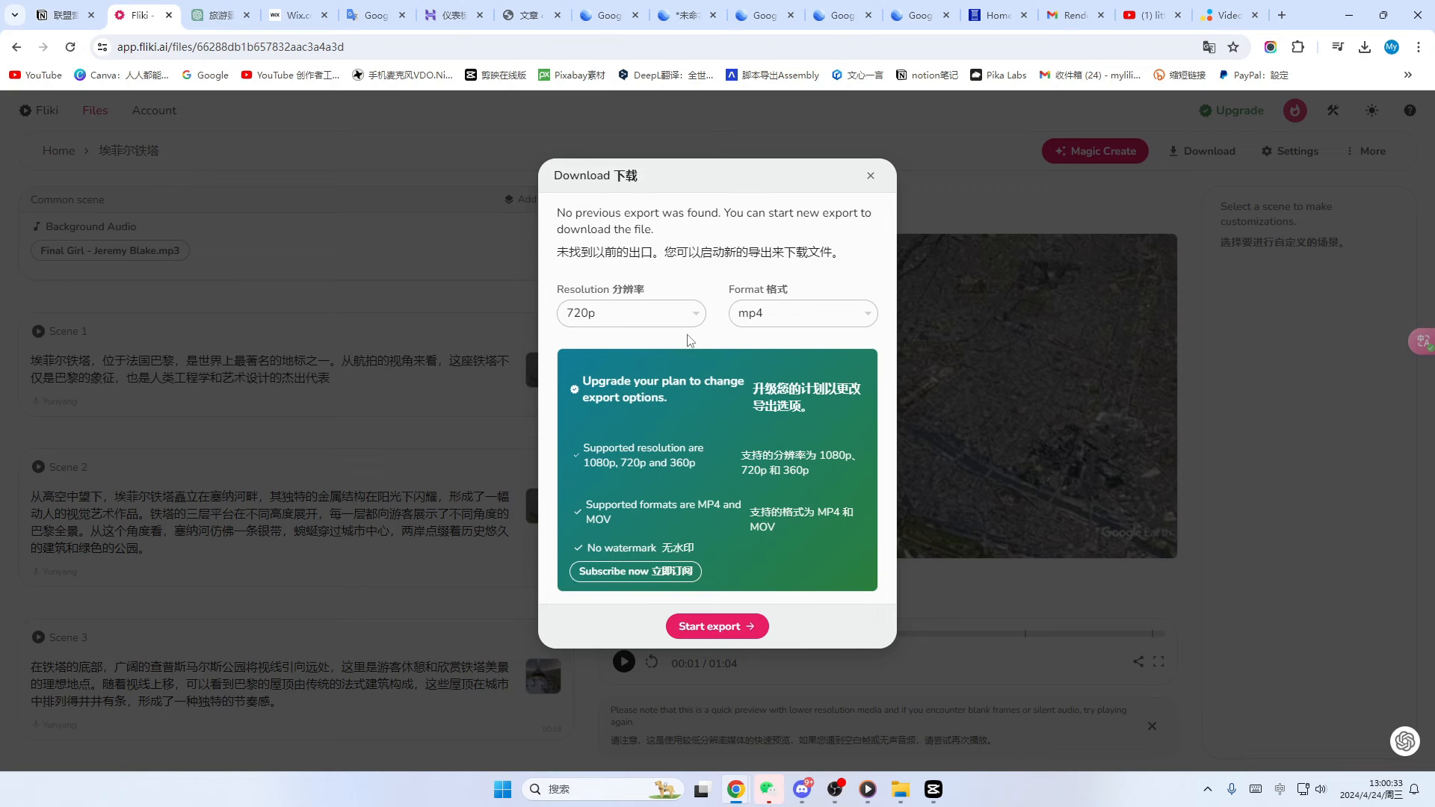
click(725, 627)
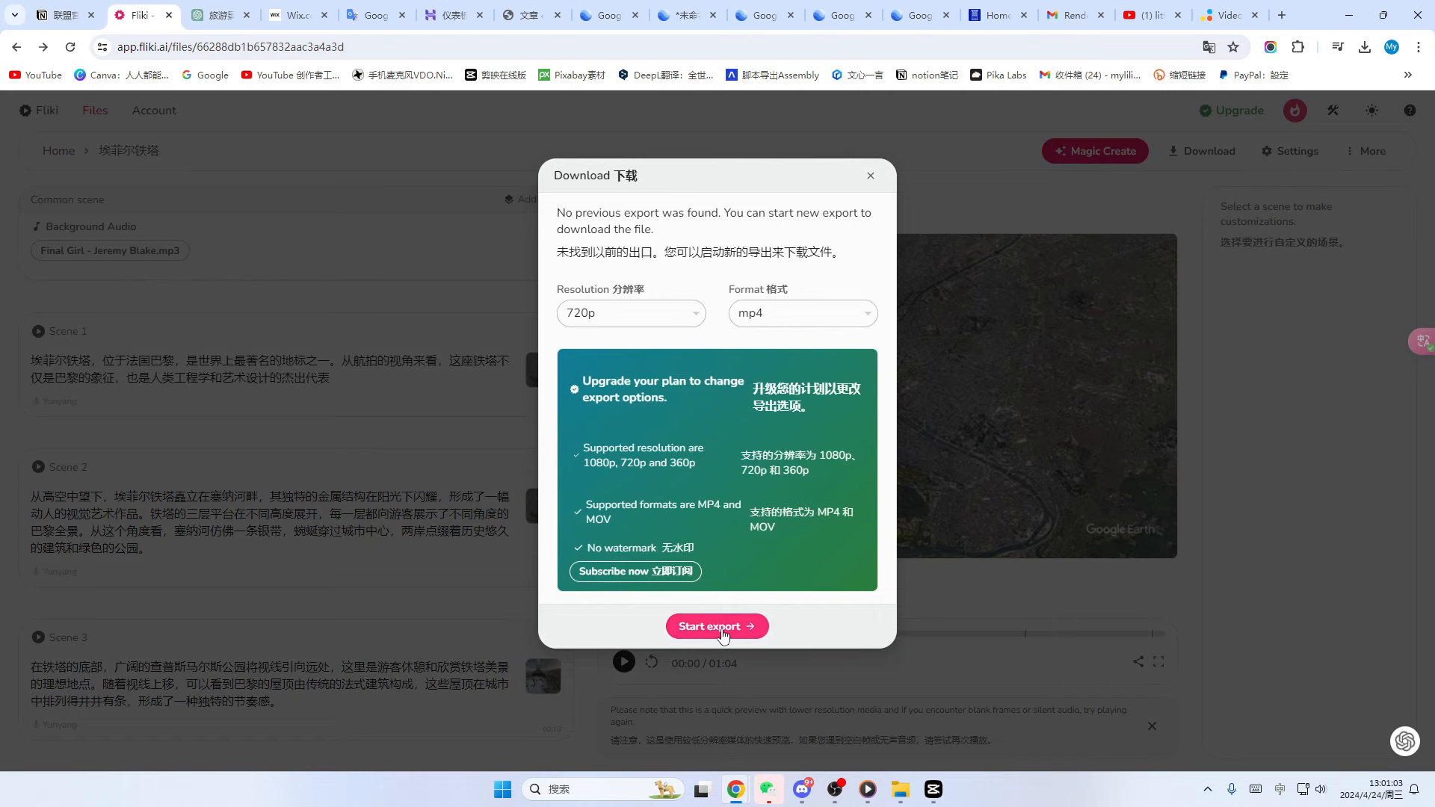
click(721, 630)
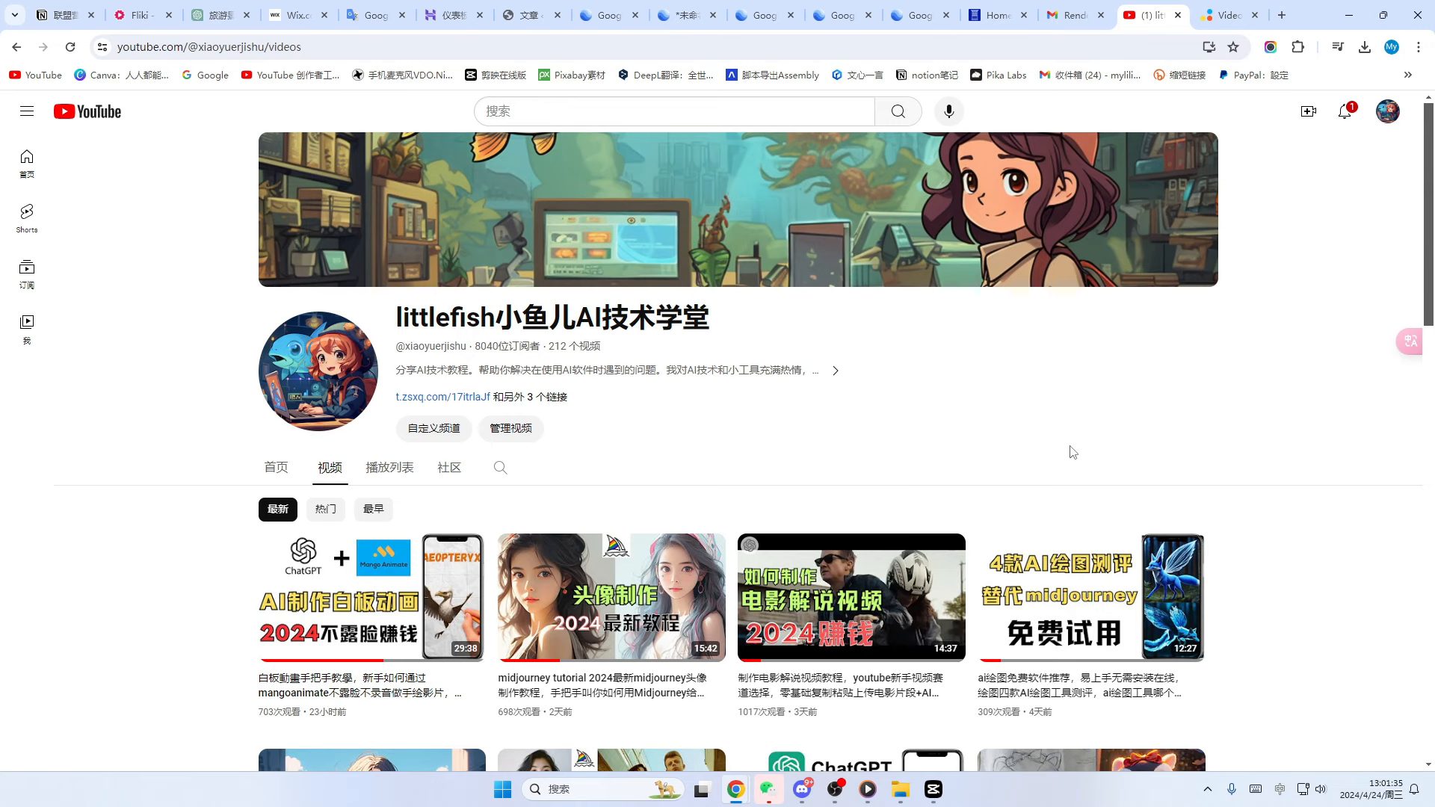
scroll(1074, 449, down, 1)
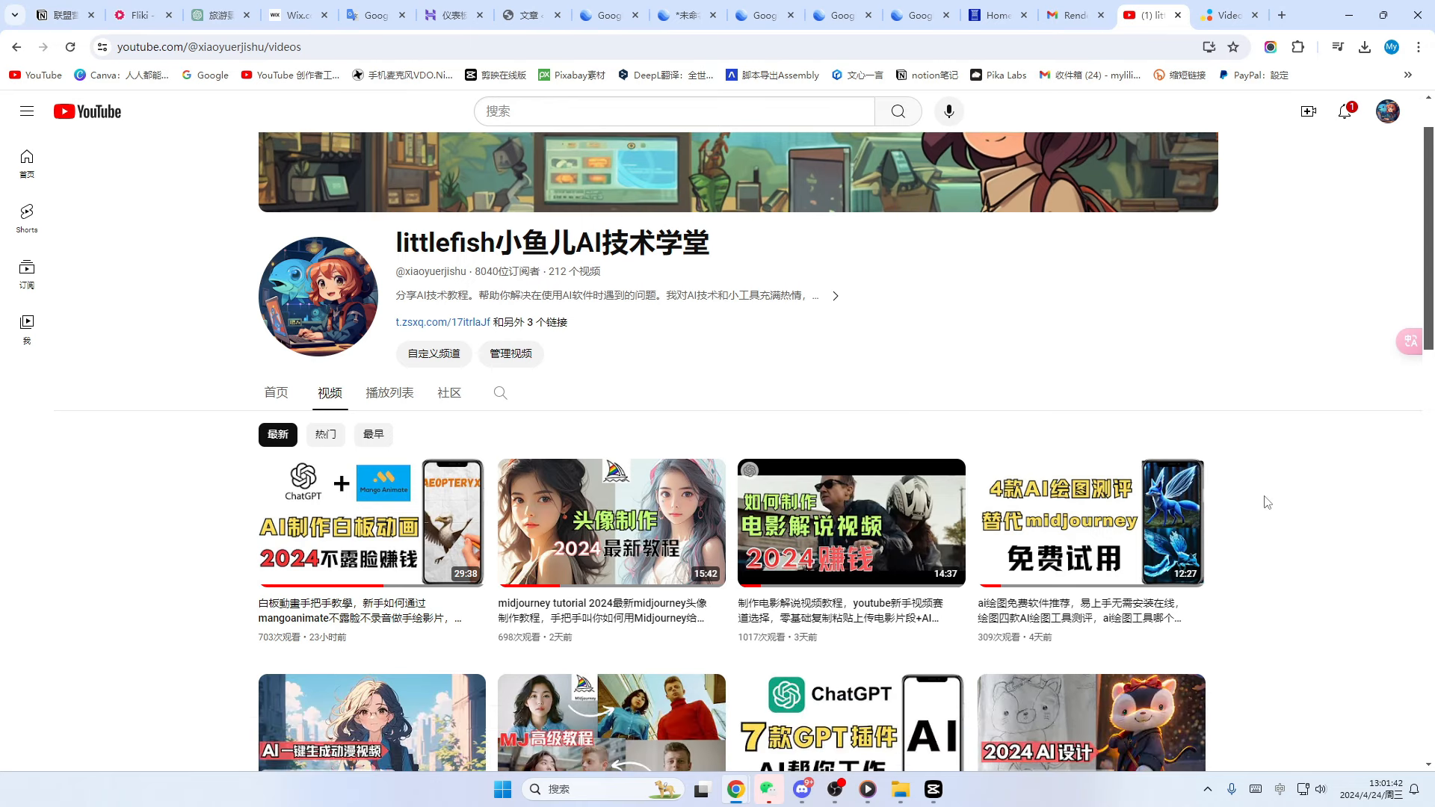
- Browse the latest AI tutorial videos listed on the littlefish小鱼儿AI技术学堂 YouTube channel
scroll(1267, 502, down, 2)
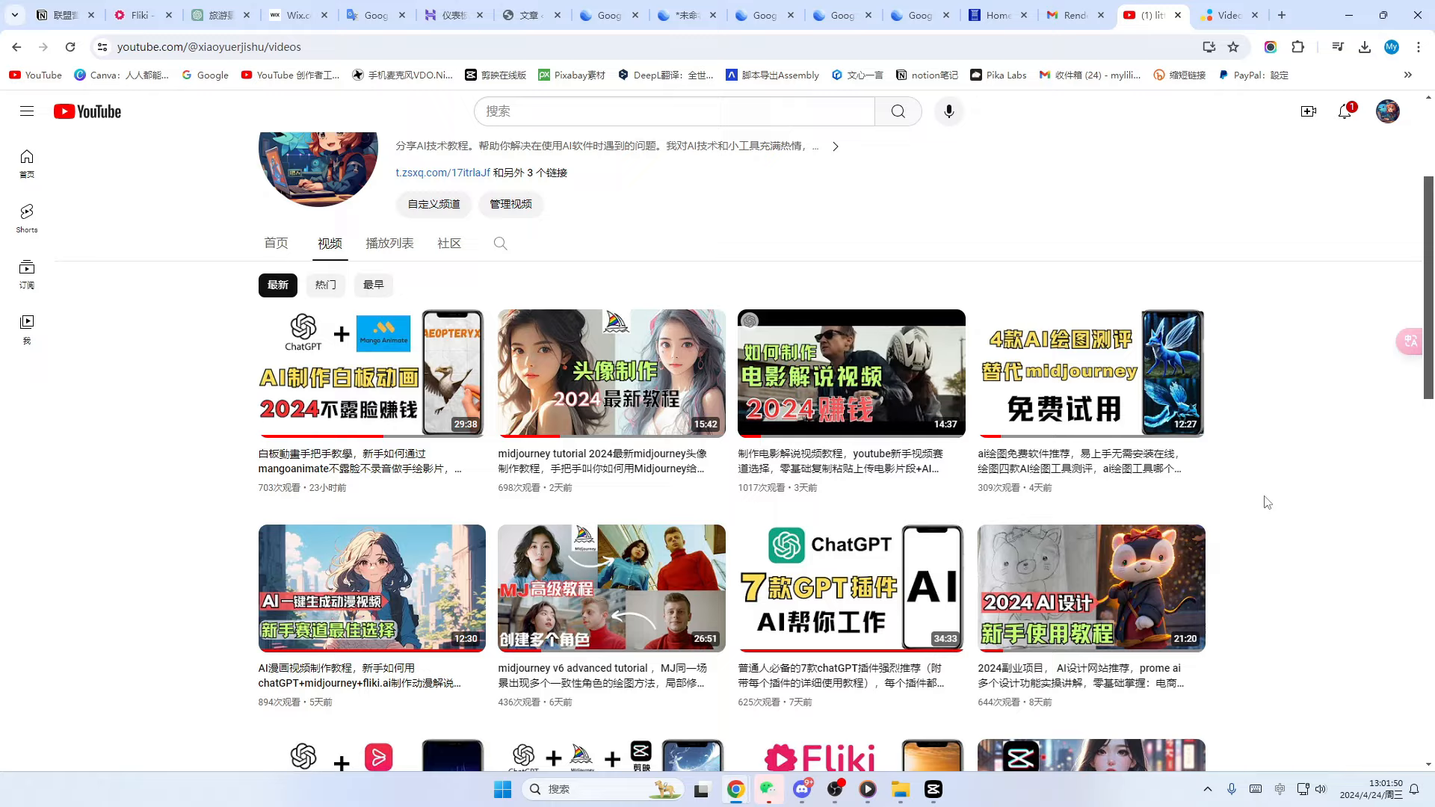
scroll(1267, 502, down, 1)
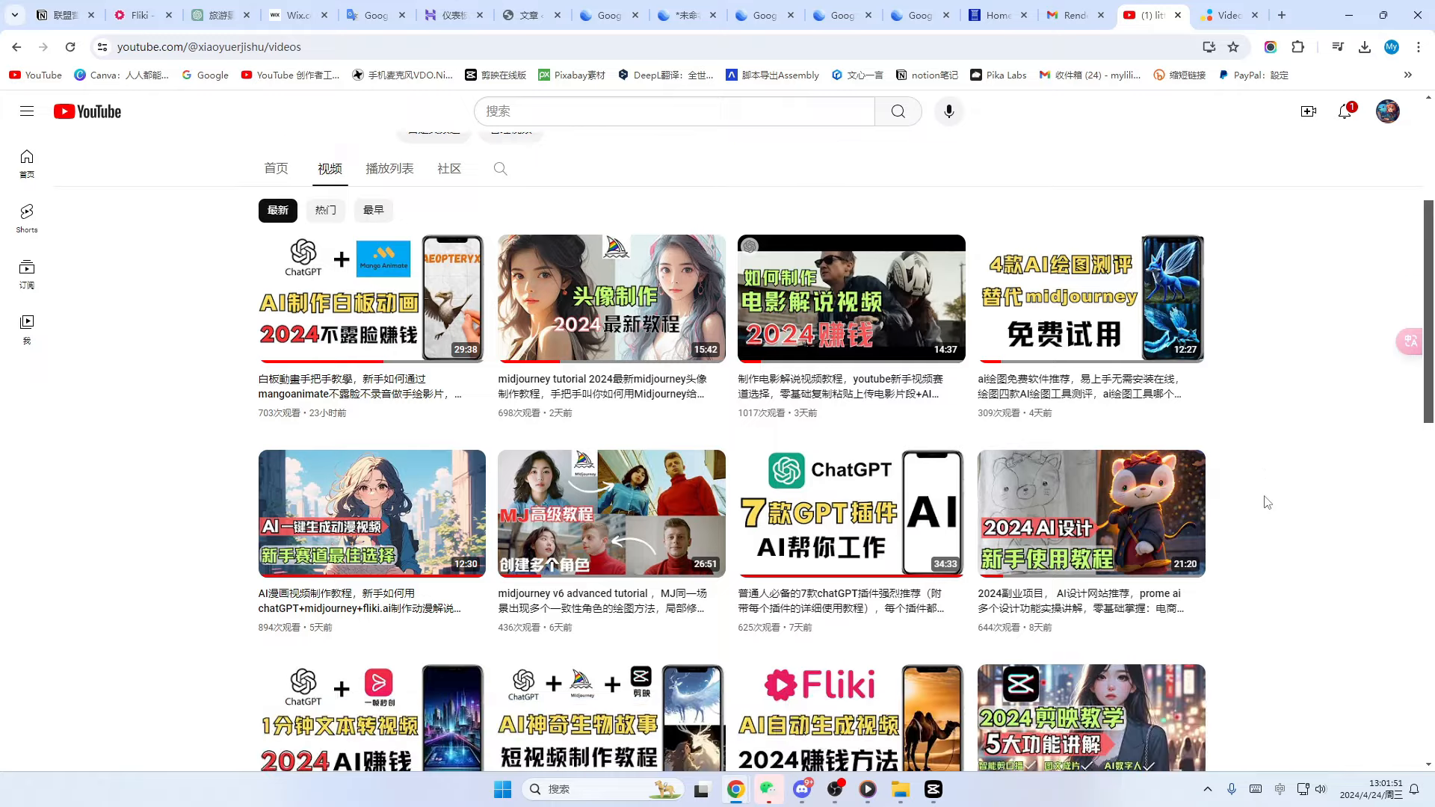
scroll(1266, 502, up, 2)
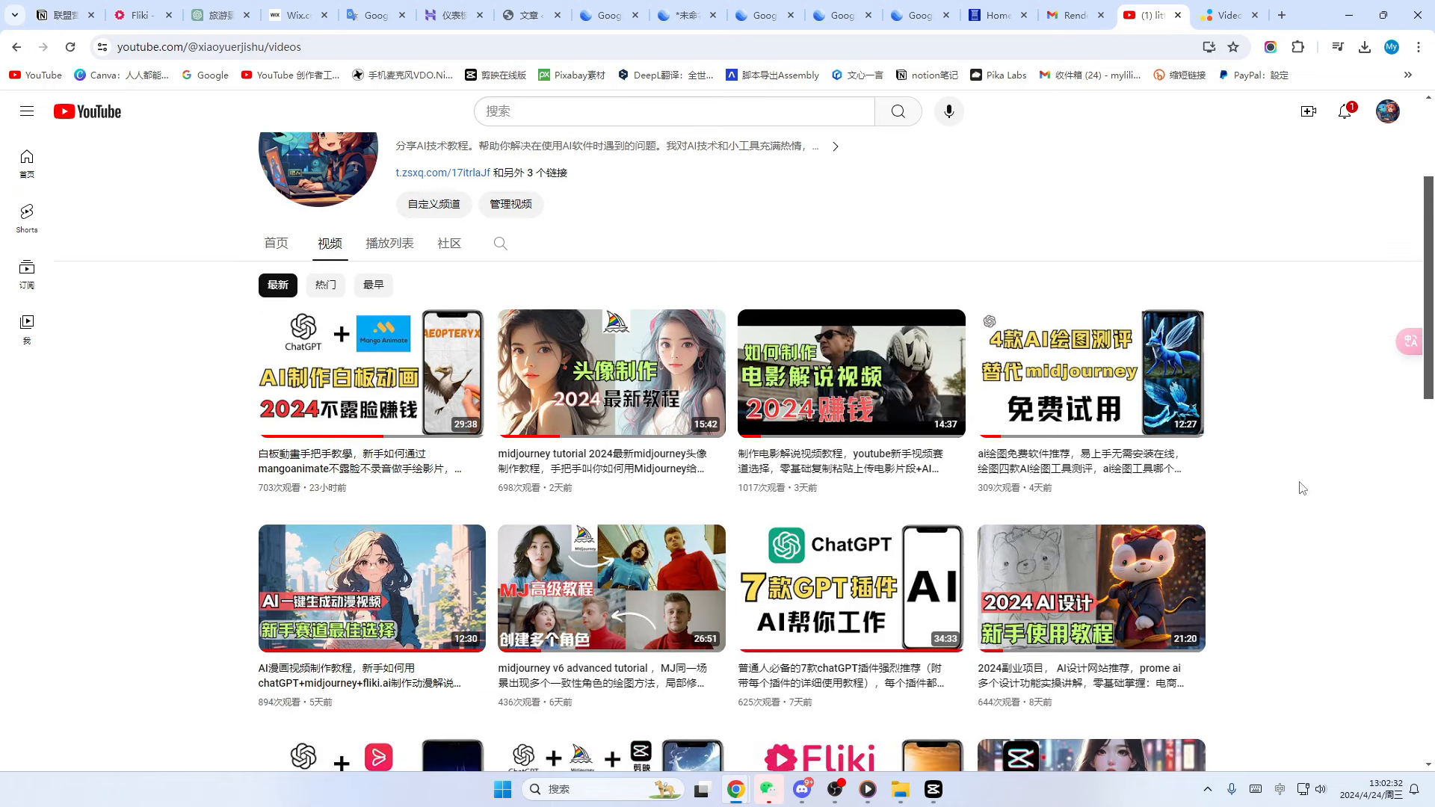
scroll(1301, 487, down, 1)
scroll(1301, 487, down, 1)
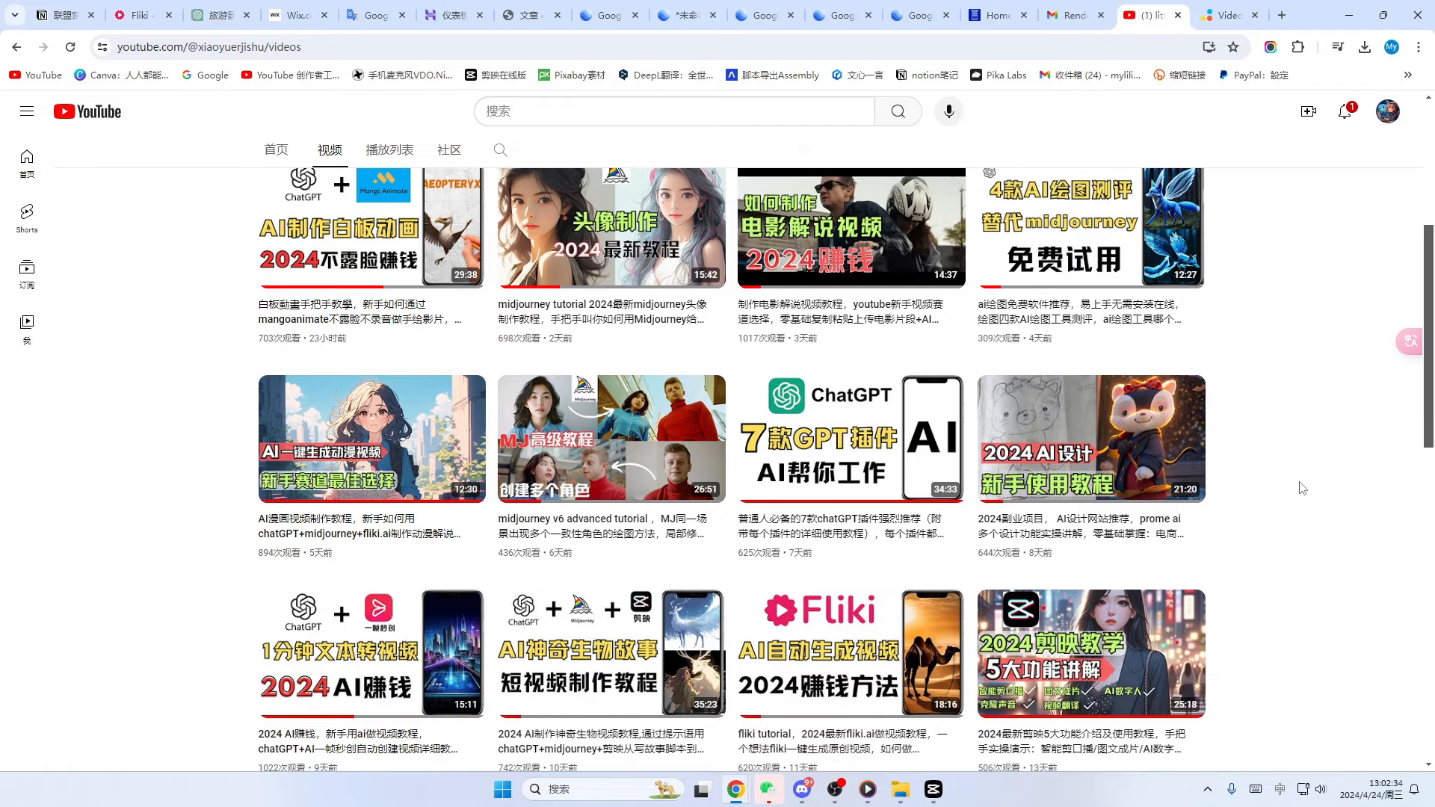
scroll(1301, 487, down, 3)
scroll(1301, 487, down, 4)
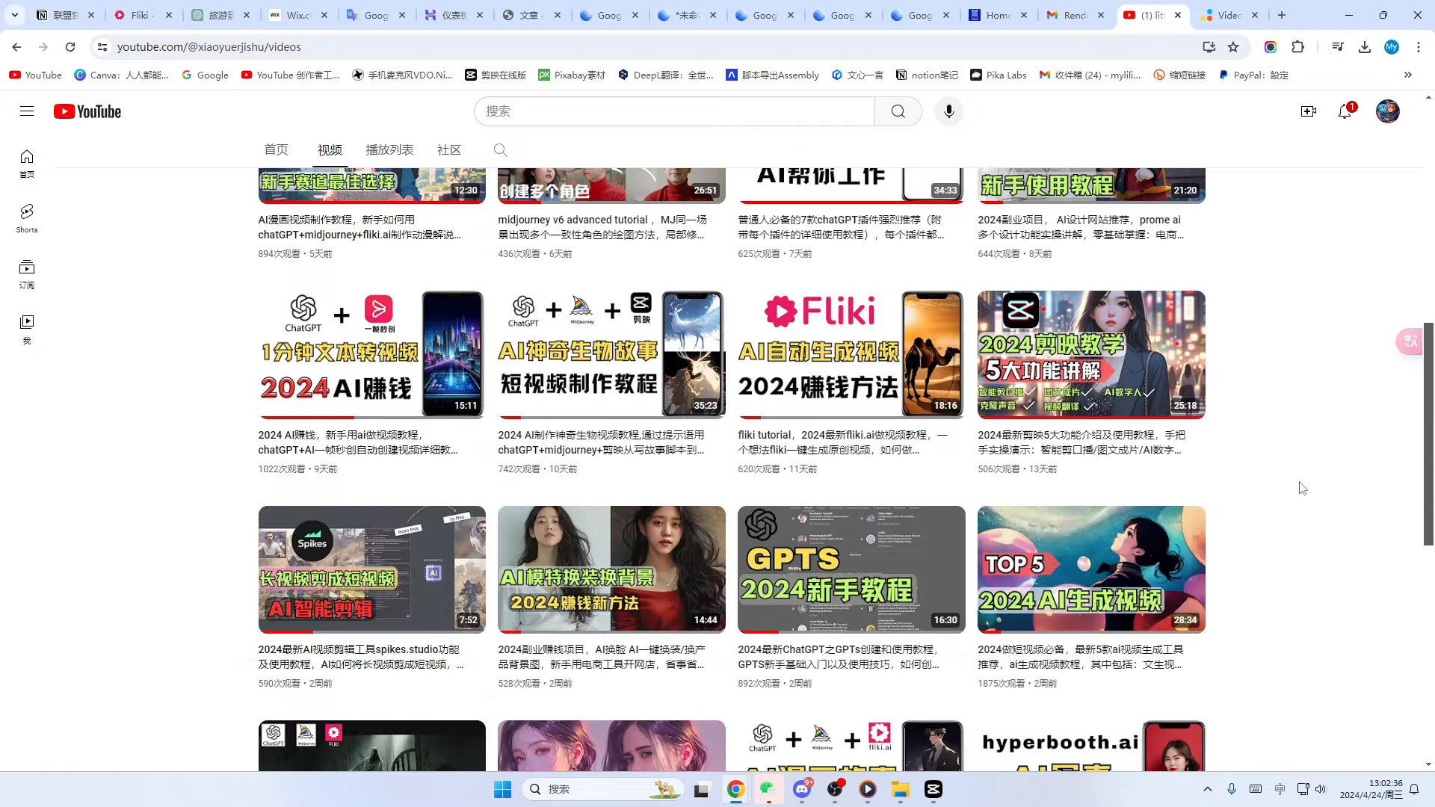
scroll(1301, 487, down, 3)
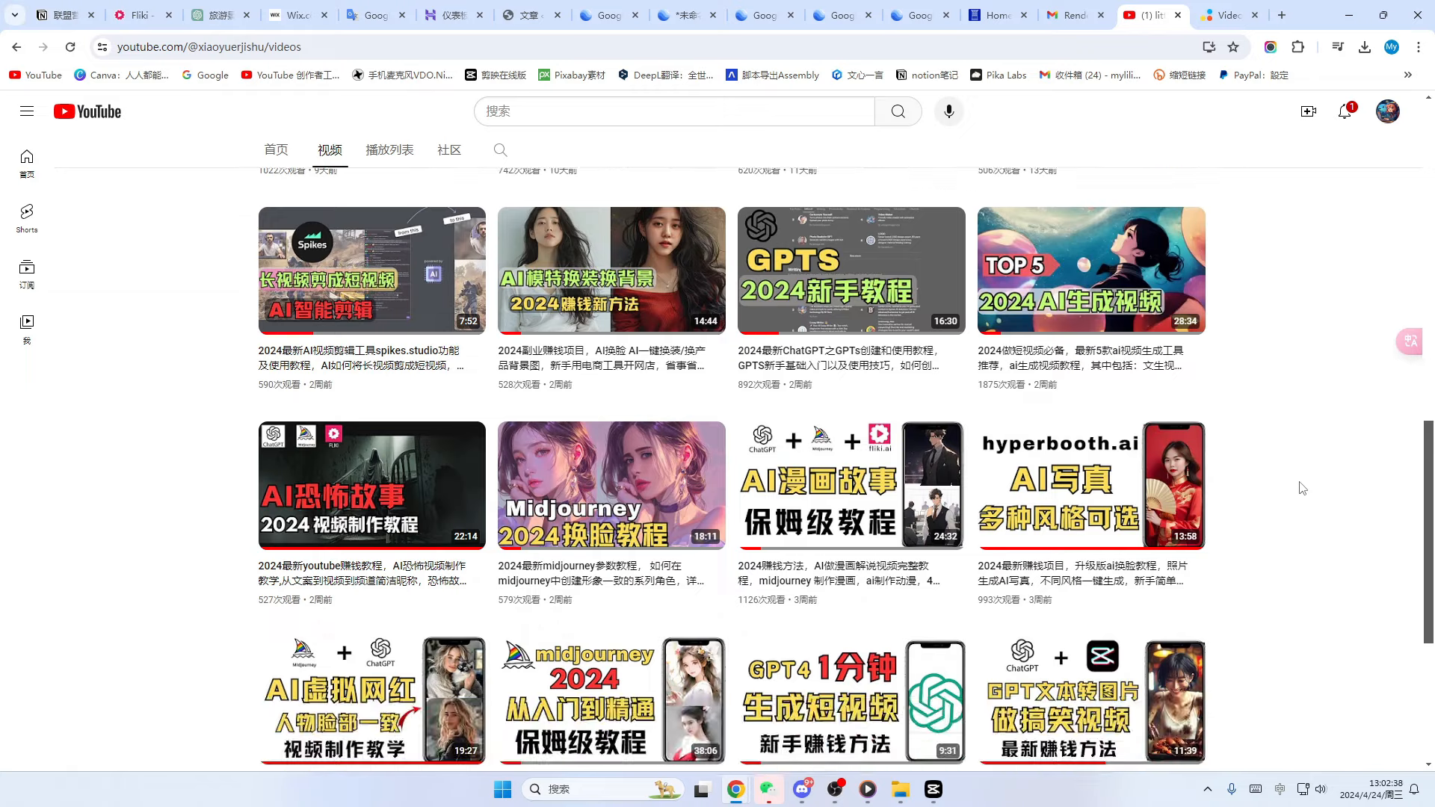
scroll(1301, 487, down, 2)
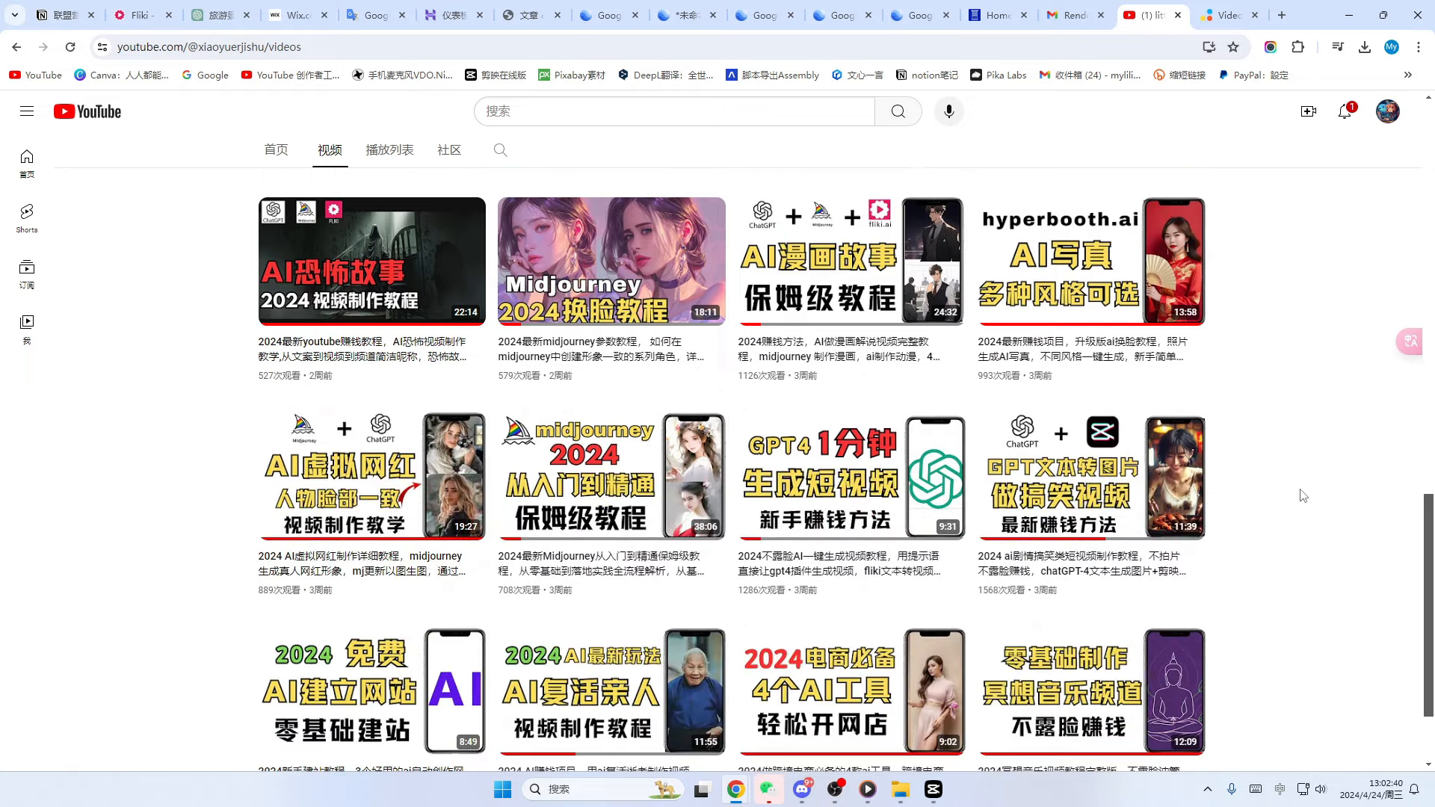